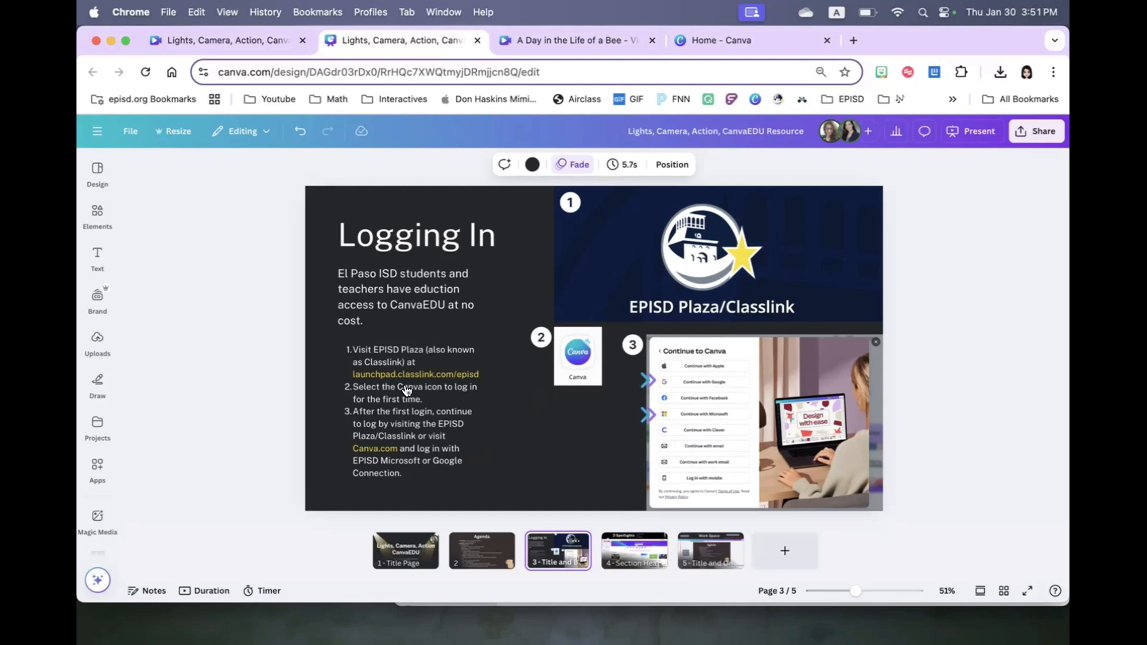
Go to the 3 Spotlights slide on page 4 and examine the Canva home page picture with its circled areas
{"action": "key", "text": "Right"}
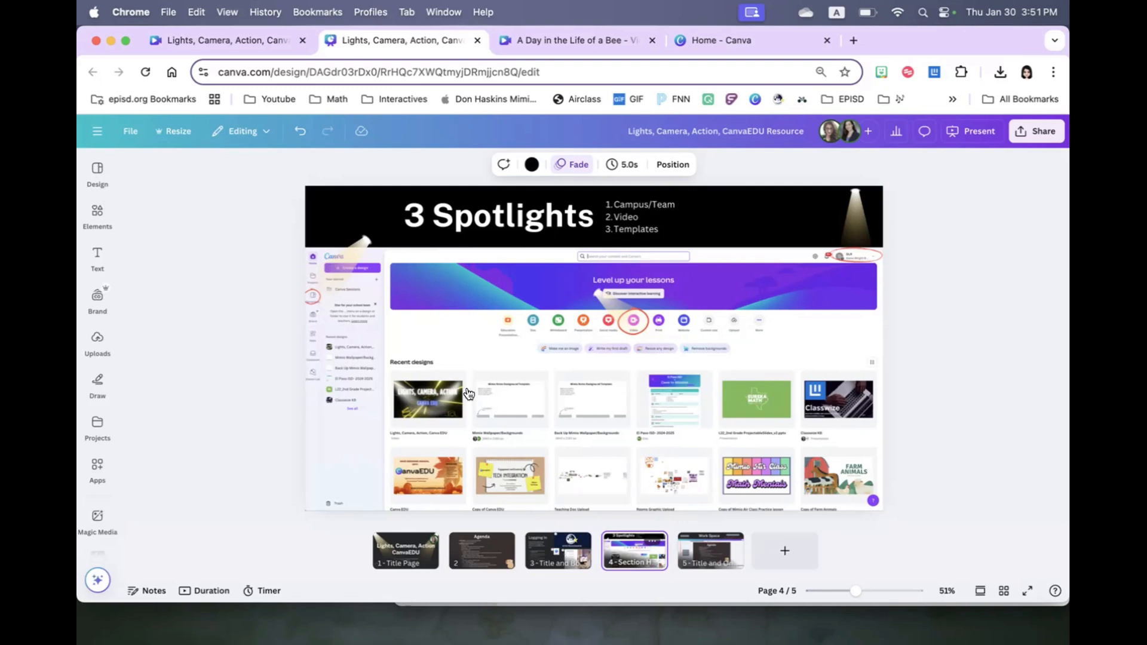
{"action": "scroll", "coordinate": [627, 418], "scroll_direction": "up", "scroll_amount": 3}
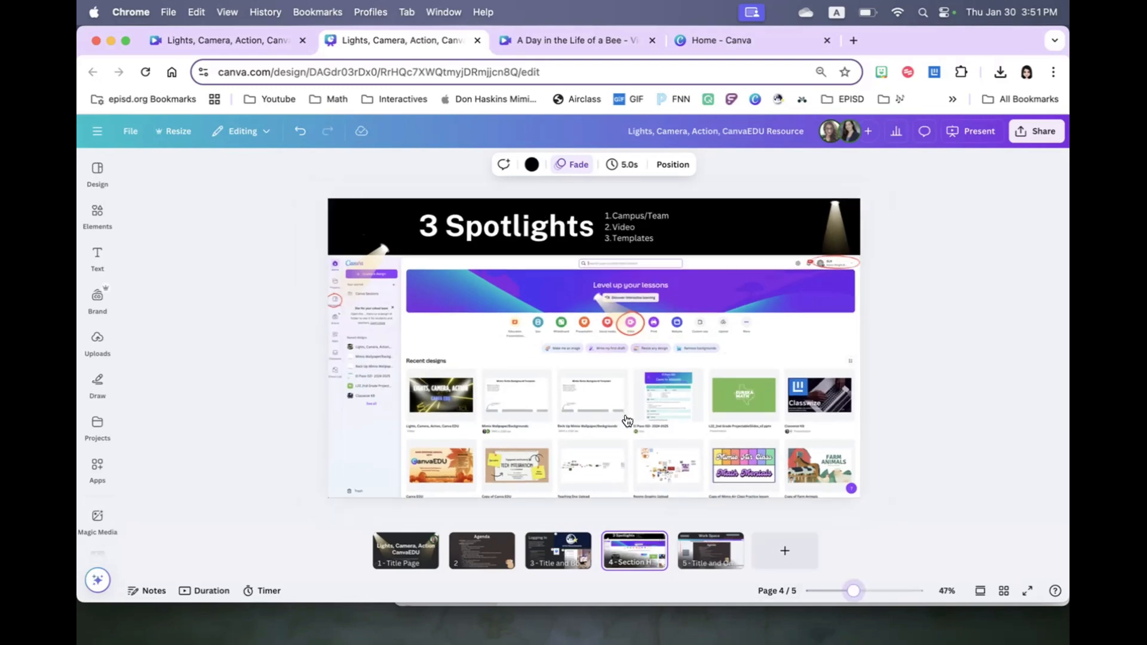
{"action": "scroll", "coordinate": [629, 416], "scroll_direction": "up", "scroll_amount": 1}
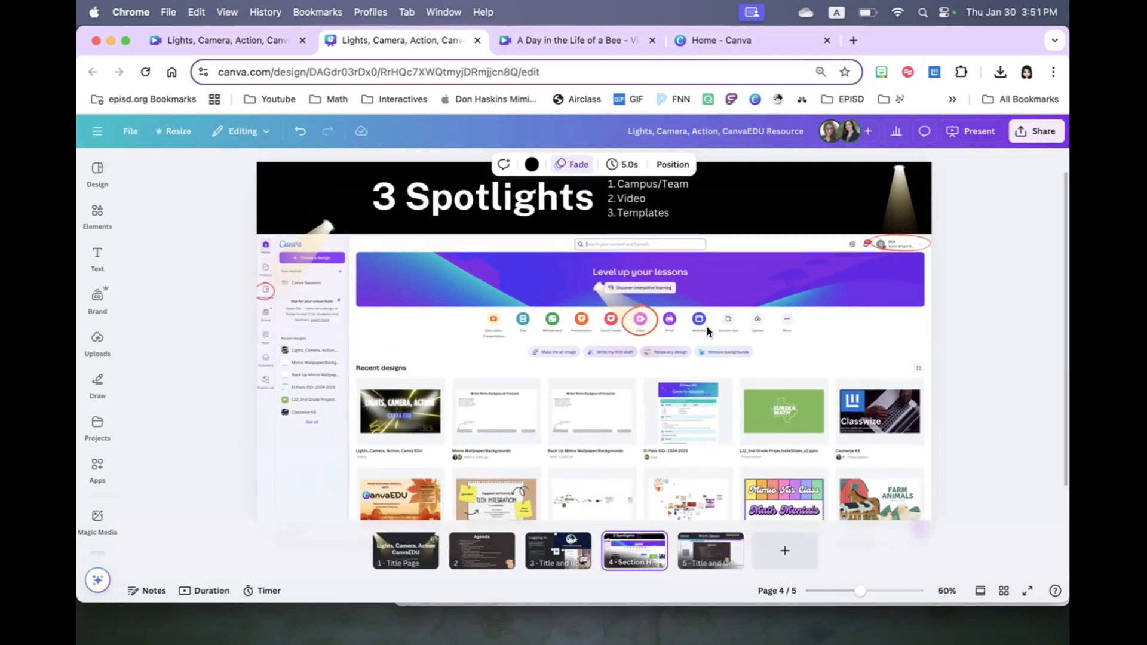
{"action": "scroll", "coordinate": [972, 456], "scroll_direction": "down", "scroll_amount": 1}
{"action": "scroll", "coordinate": [973, 457], "scroll_direction": "up", "scroll_amount": 1}
{"action": "scroll", "coordinate": [972, 457], "scroll_direction": "down", "scroll_amount": 1}
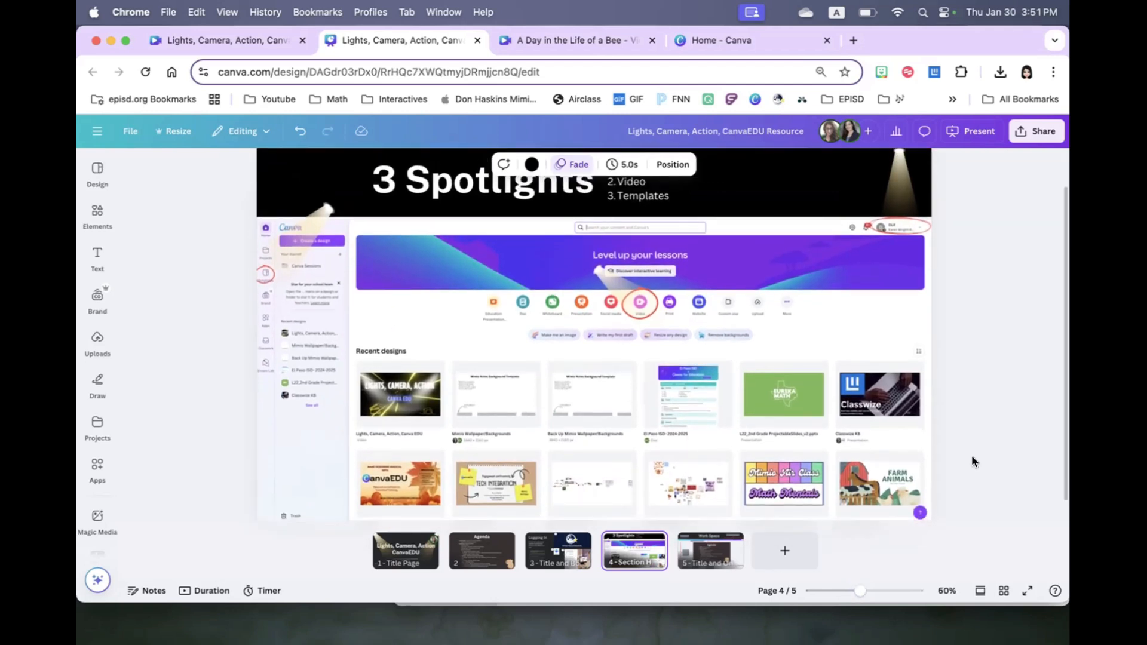
{"action": "left_click", "coordinate": [989, 367]}
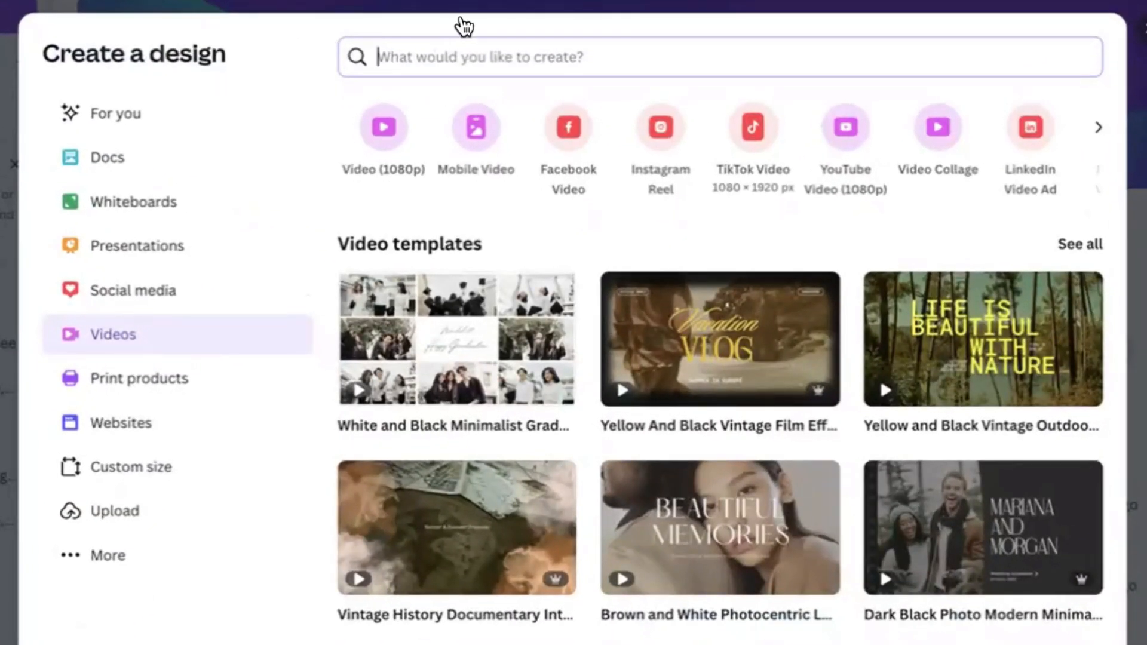
Look through the video formats offered for a new design, from Video (1080p) to Slideshow Video
{"action": "scroll", "coordinate": [754, 127], "scroll_direction": "right", "scroll_amount": 4}
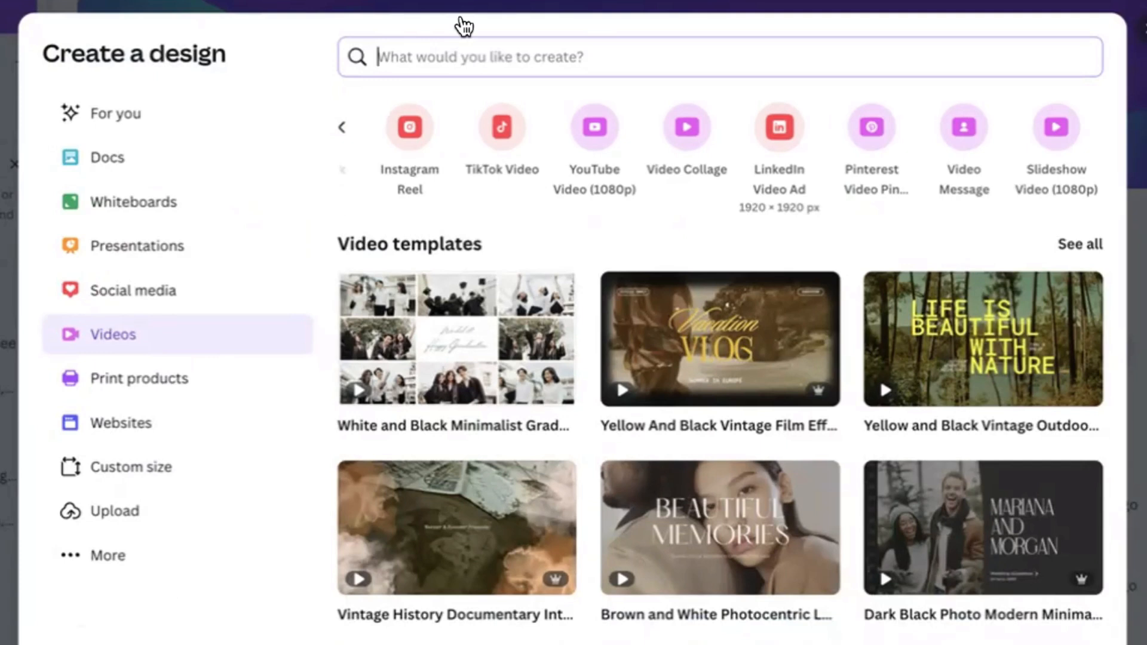
{"action": "scroll", "coordinate": [687, 127], "scroll_direction": "left", "scroll_amount": 2}
{"action": "scroll", "coordinate": [687, 127], "scroll_direction": "left", "scroll_amount": 2}
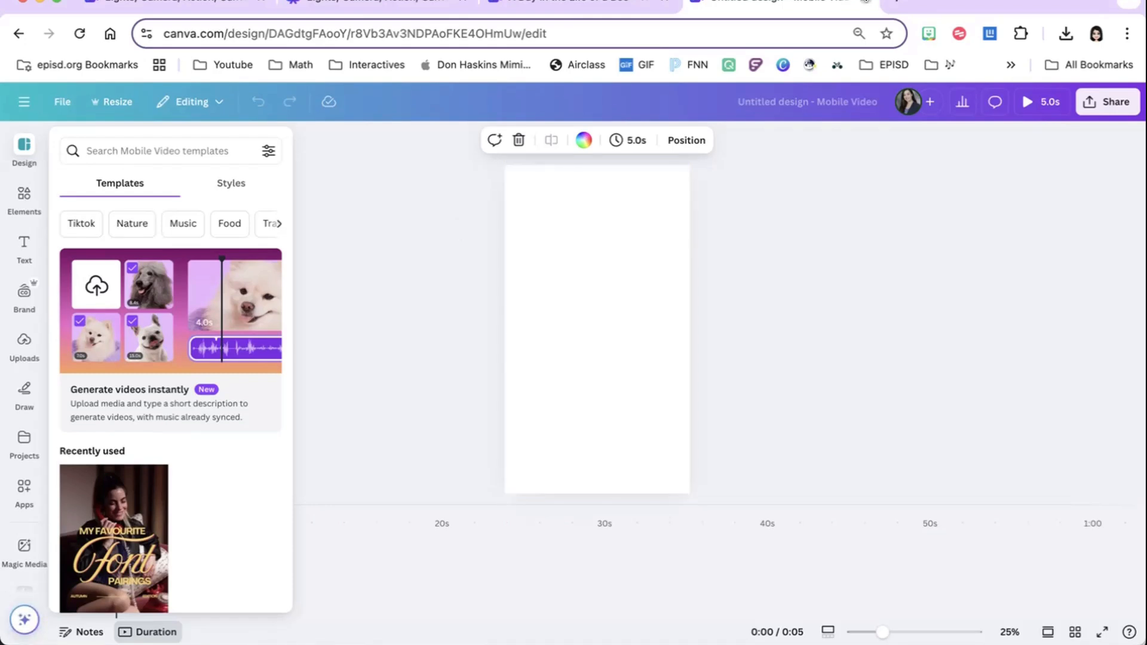
Leave the blank mobile video for the home page and look through the video templates offered for a new design
{"action": "left_click", "coordinate": [14, 28]}
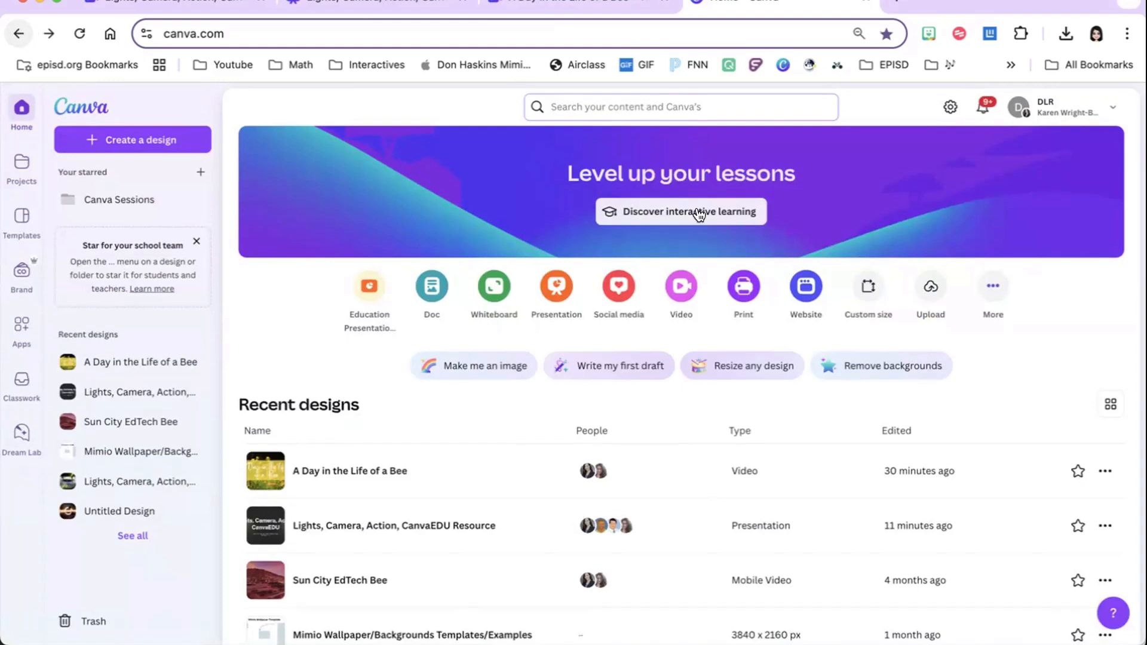
{"action": "left_click", "coordinate": [680, 287]}
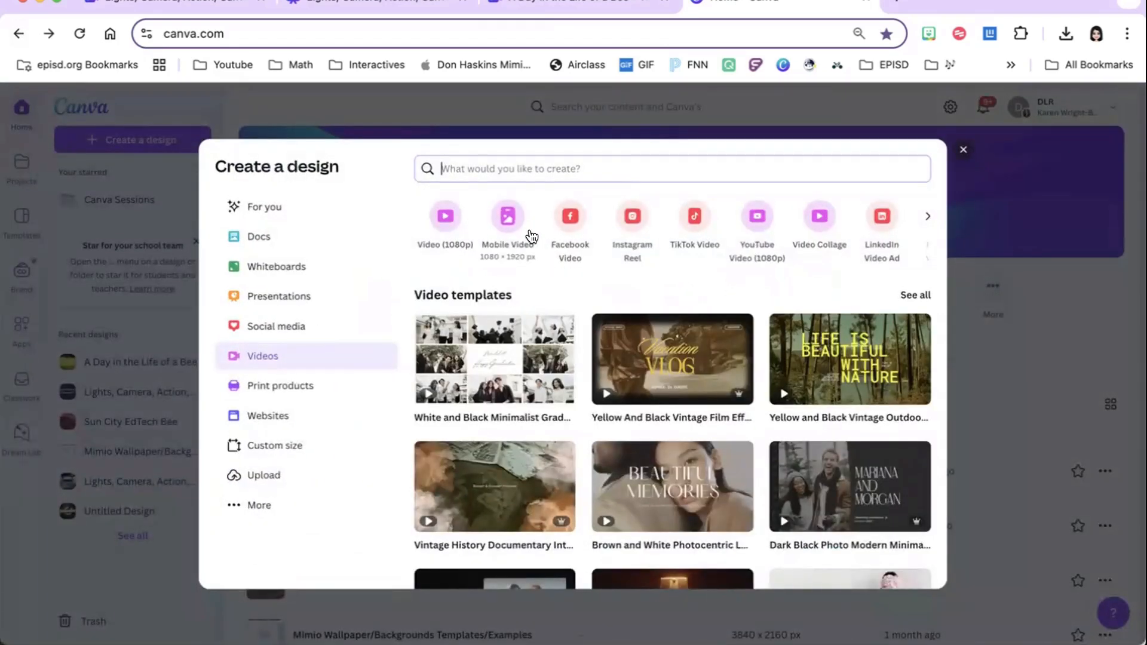
{"action": "scroll", "coordinate": [722, 486], "scroll_direction": "down", "scroll_amount": 10}
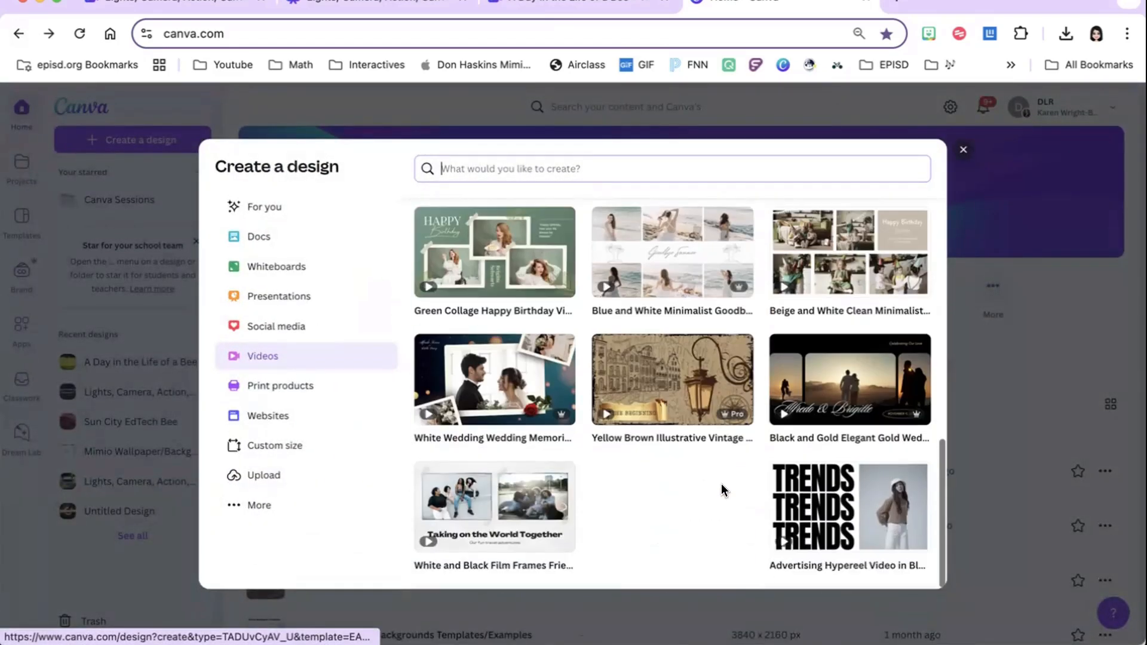
{"action": "scroll", "coordinate": [723, 487], "scroll_direction": "up", "scroll_amount": 10}
{"action": "left_click", "coordinate": [958, 153]}
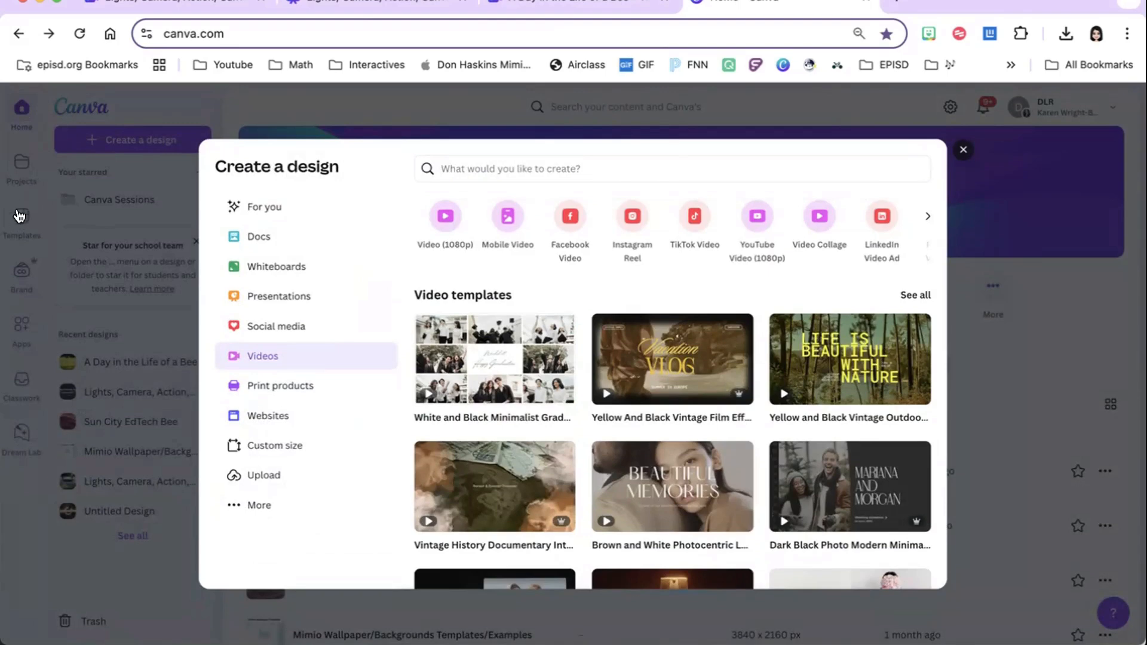
Open the Videos (1080p) category of the template library and look through its templates
{"action": "left_click", "coordinate": [16, 125]}
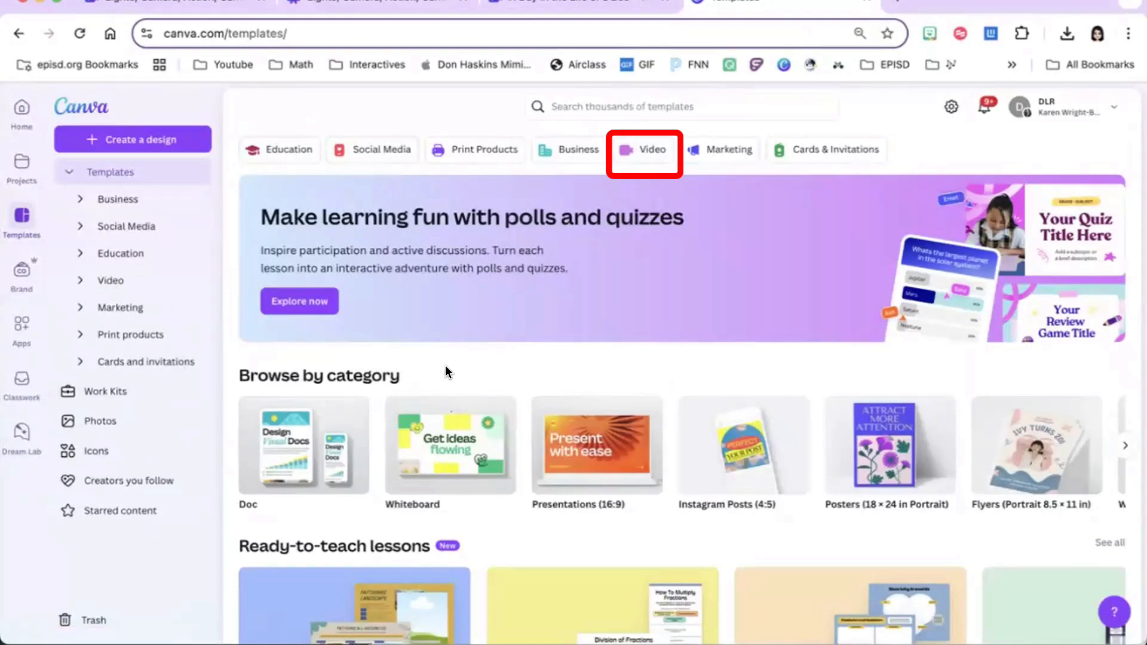
{"action": "scroll", "coordinate": [842, 466], "scroll_direction": "right", "scroll_amount": 7}
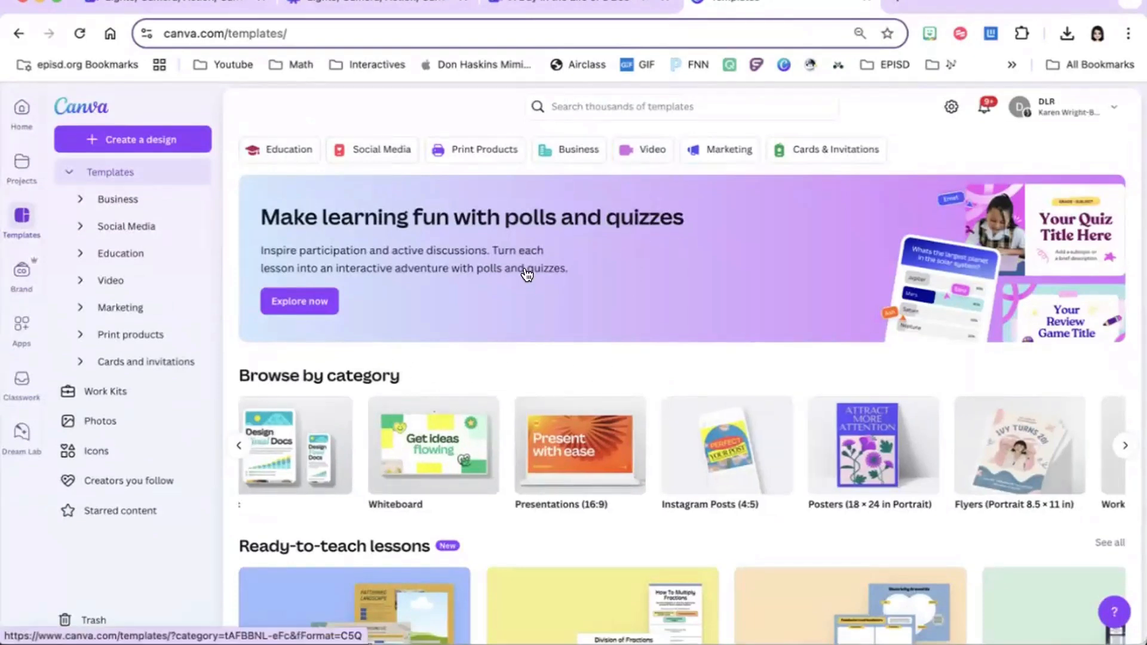
{"action": "scroll", "coordinate": [526, 275], "scroll_direction": "right", "scroll_amount": 5}
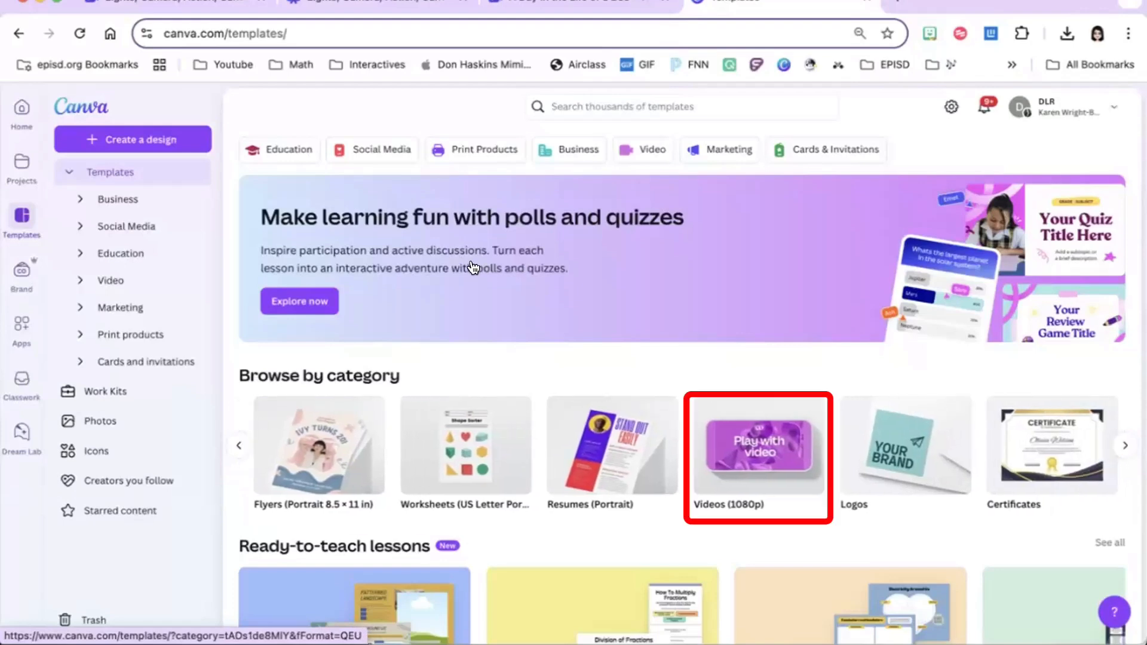
{"action": "left_click", "coordinate": [754, 447]}
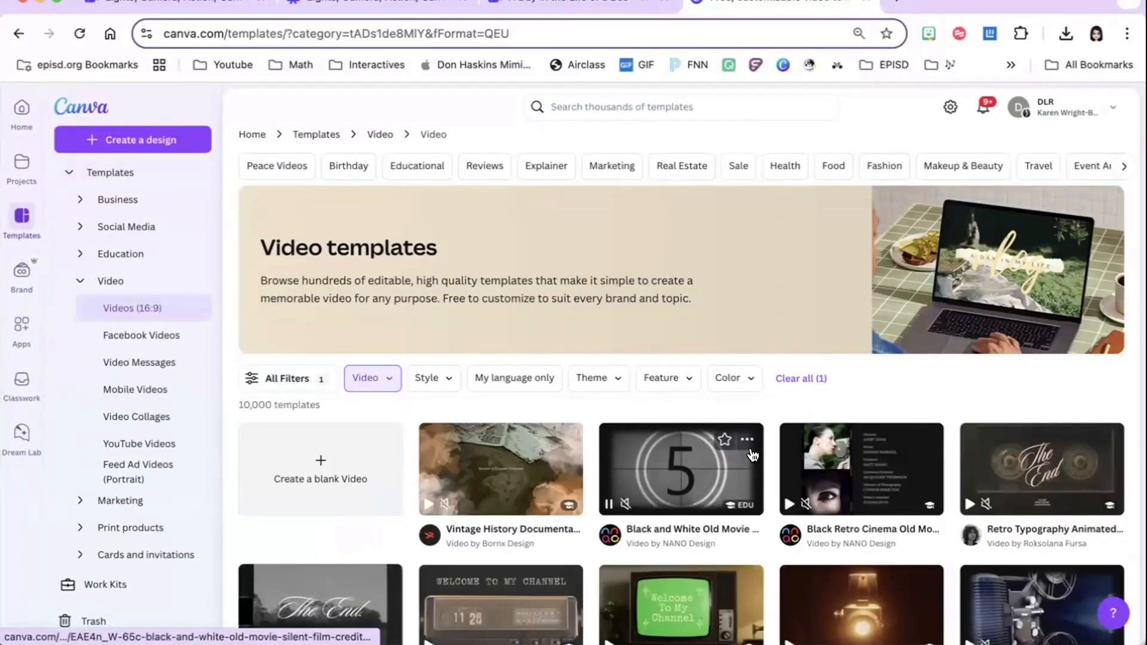
{"action": "scroll", "coordinate": [965, 379], "scroll_direction": "down", "scroll_amount": 4}
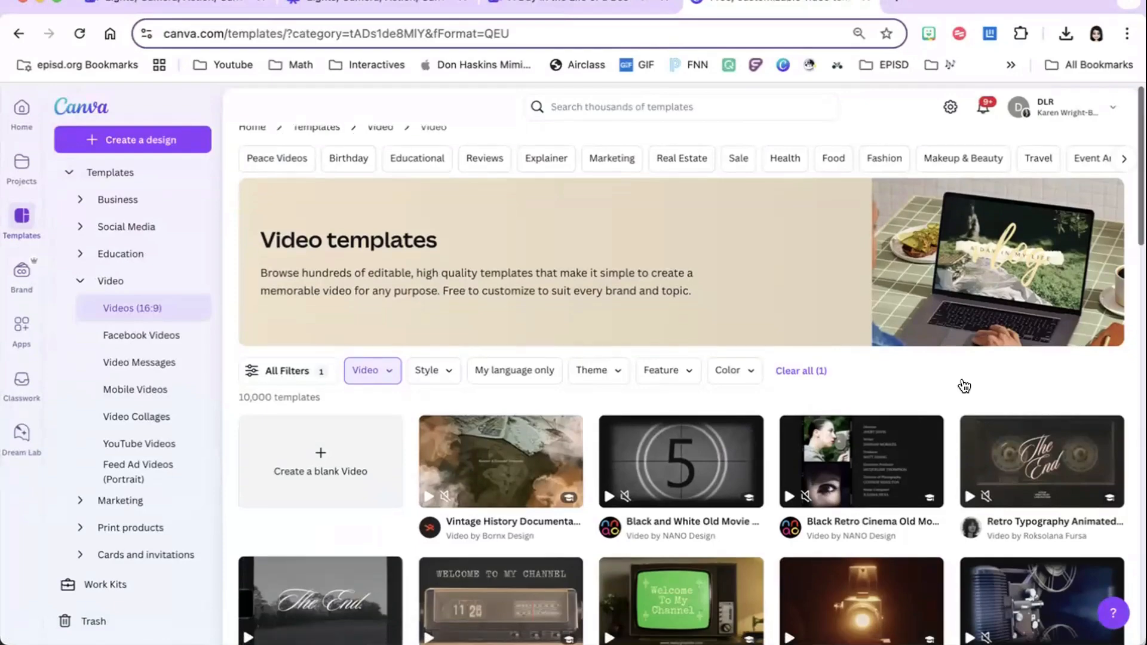
{"action": "scroll", "coordinate": [963, 385], "scroll_direction": "down", "scroll_amount": 5}
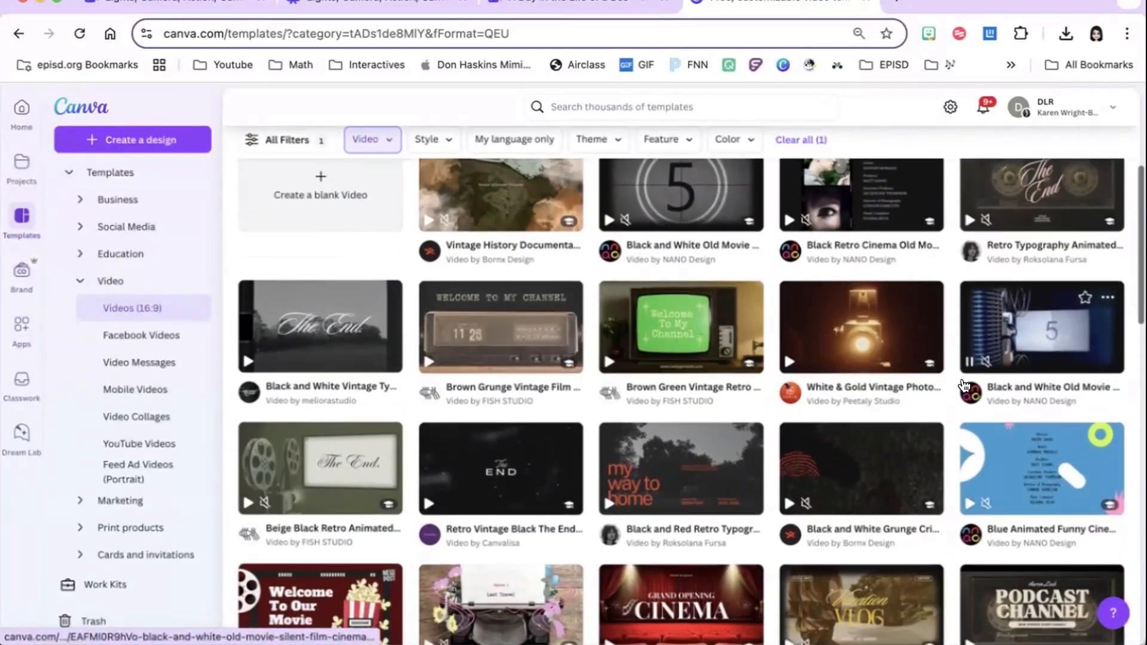
{"action": "scroll", "coordinate": [966, 383], "scroll_direction": "up", "scroll_amount": 9}
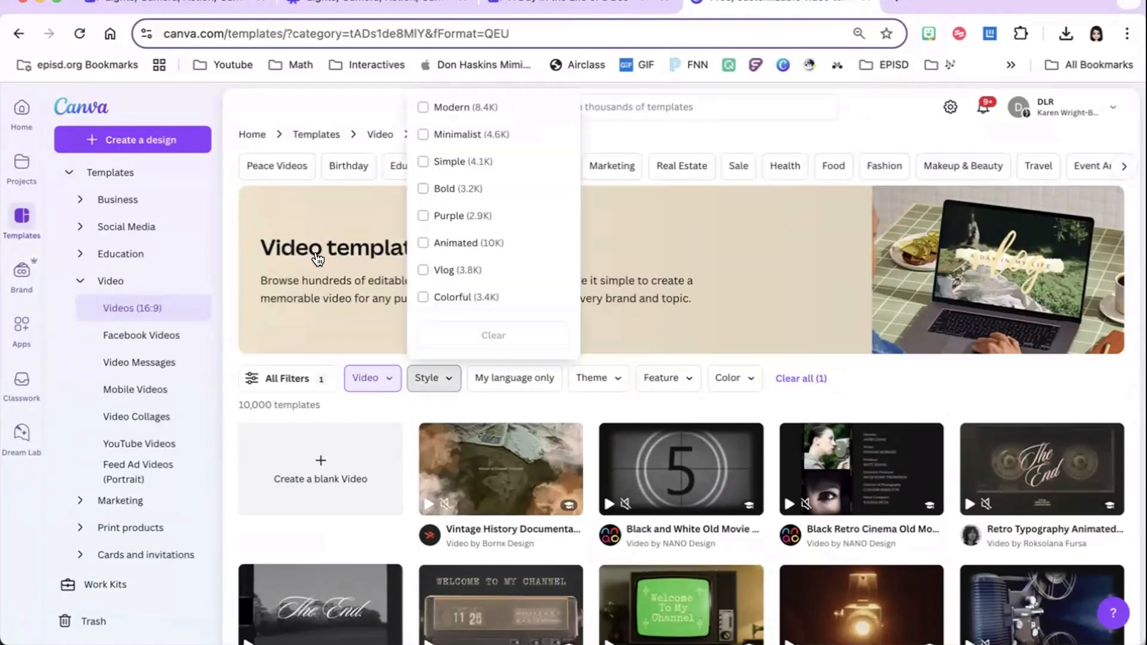
Filter the video templates by the Intro theme
{"action": "left_click", "coordinate": [647, 247]}
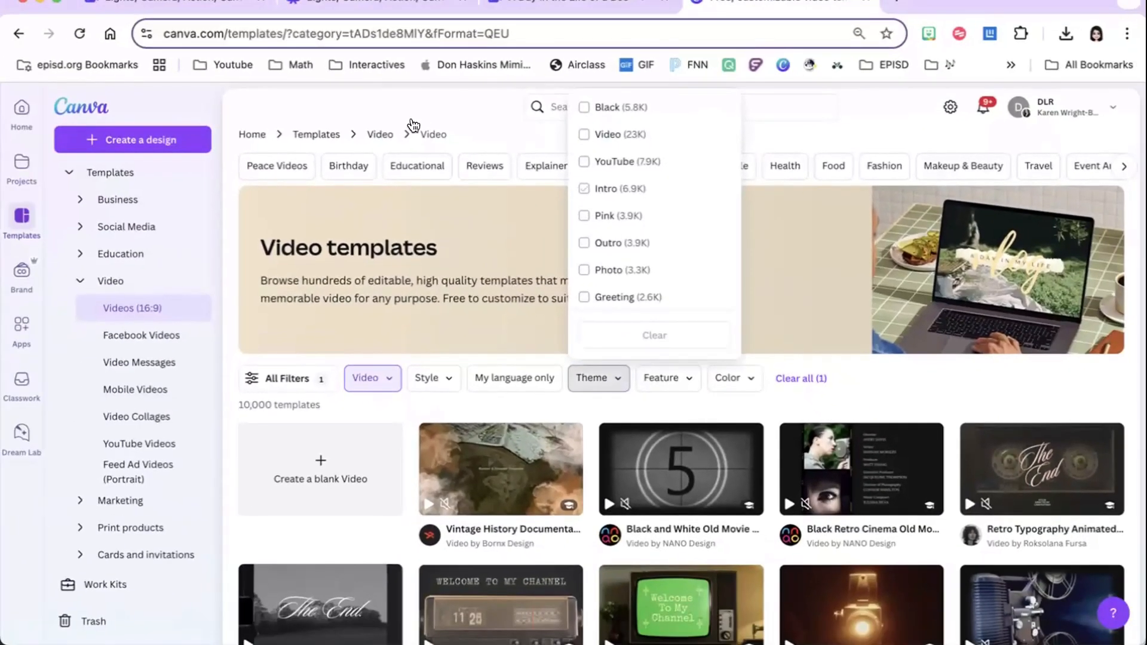
{"action": "left_click", "coordinate": [514, 225]}
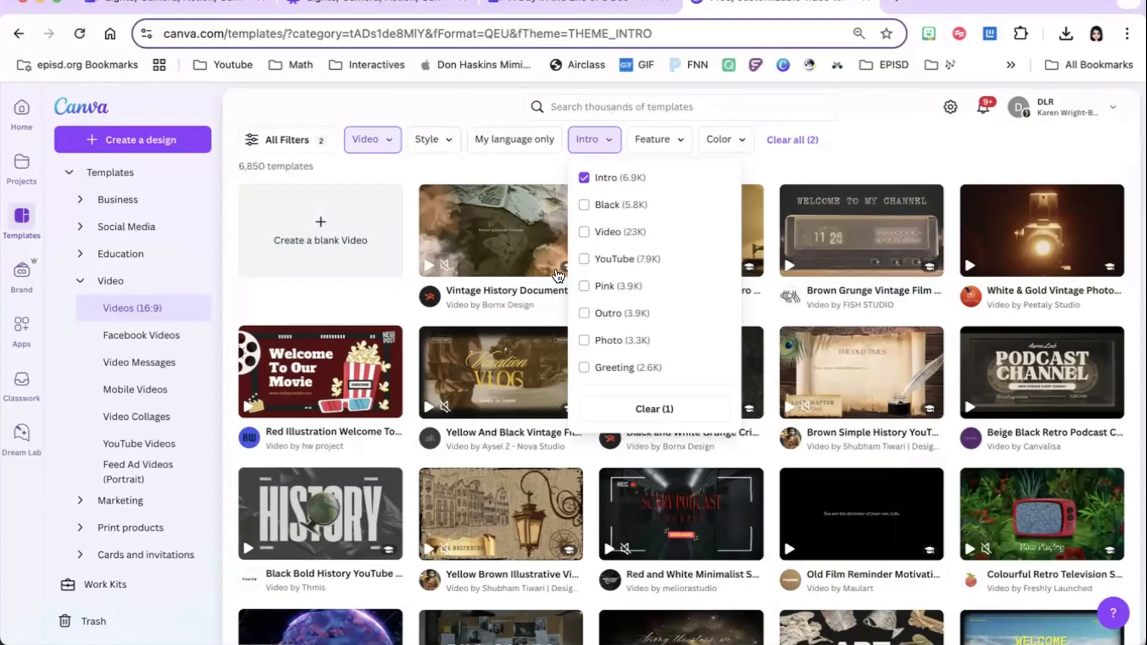
{"action": "left_click", "coordinate": [556, 271]}
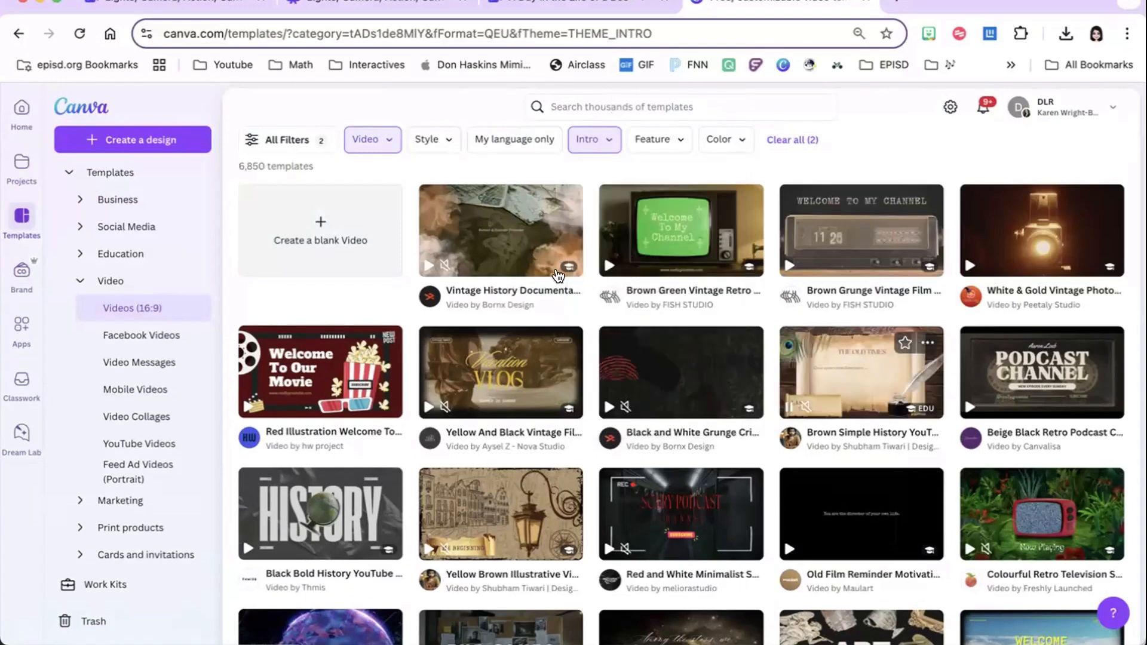
Look through the intro video templates for a suitable opening design
{"action": "scroll", "coordinate": [765, 501], "scroll_direction": "down", "scroll_amount": 4}
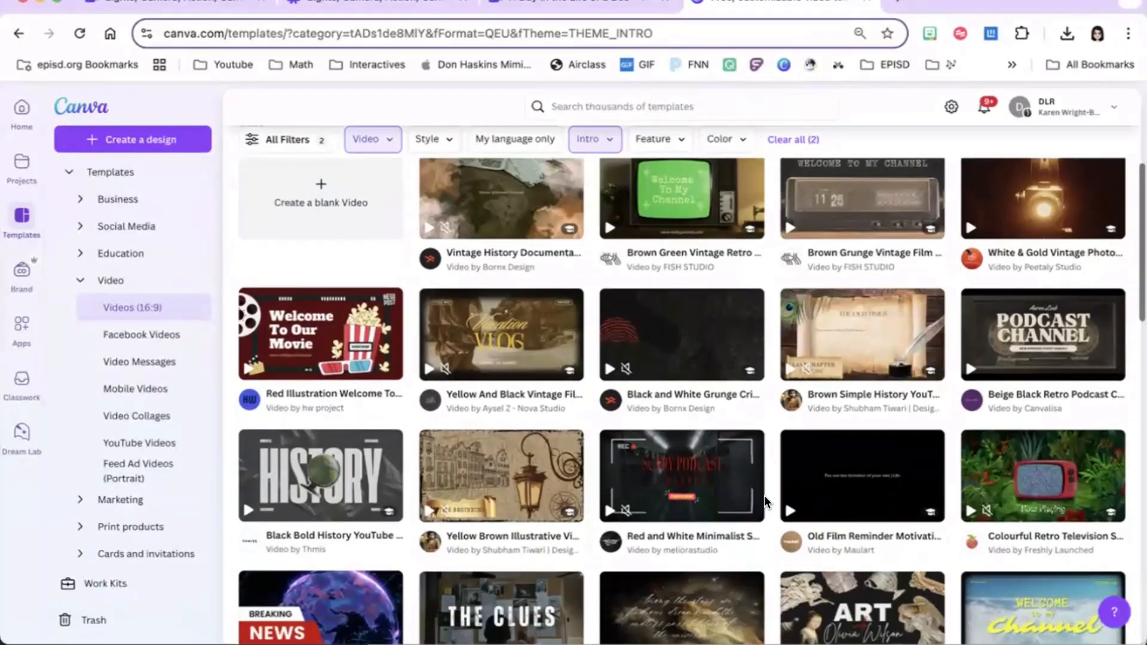
{"action": "scroll", "coordinate": [765, 500], "scroll_direction": "down", "scroll_amount": 3}
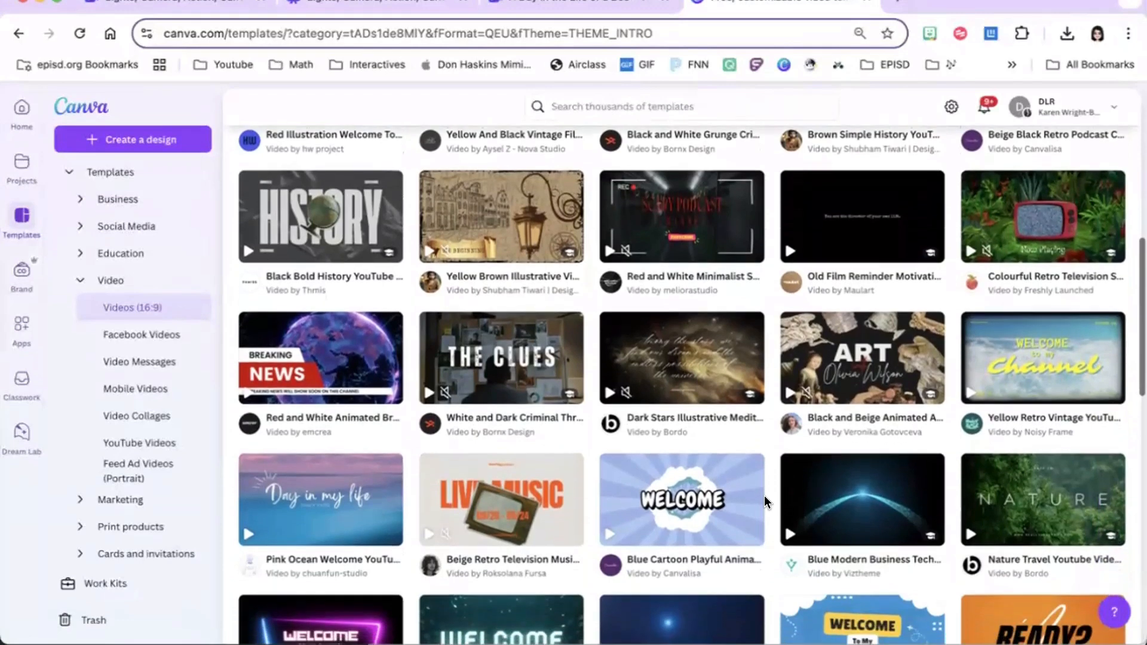
{"action": "scroll", "coordinate": [765, 501], "scroll_direction": "down", "scroll_amount": 3}
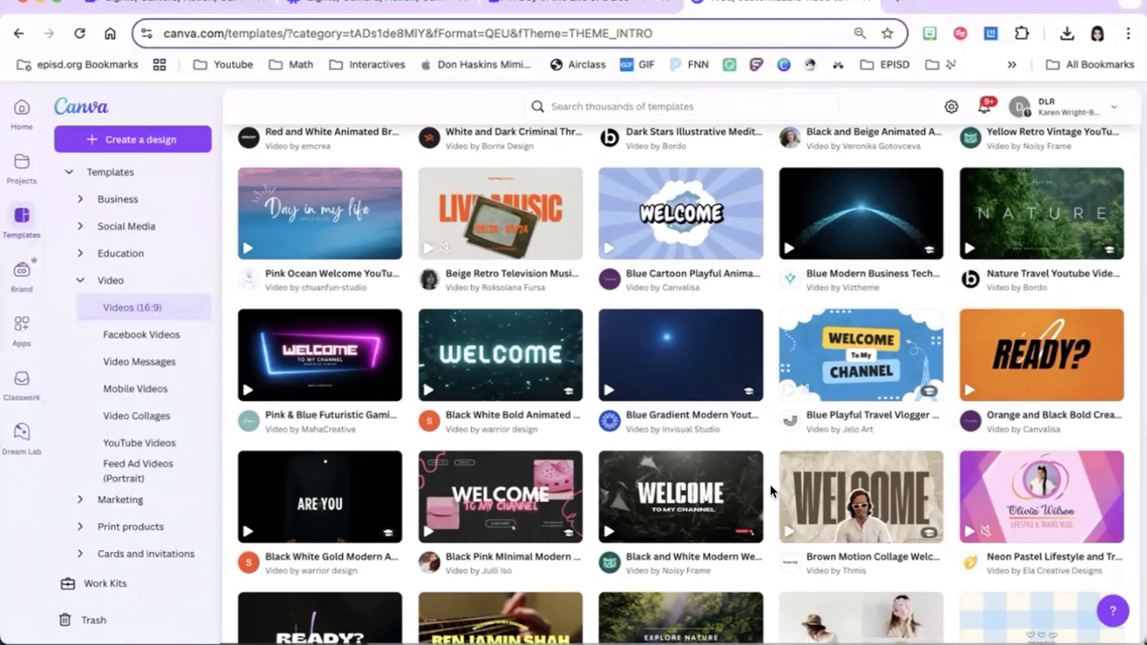
{"action": "scroll", "coordinate": [770, 530], "scroll_direction": "up", "scroll_amount": 10}
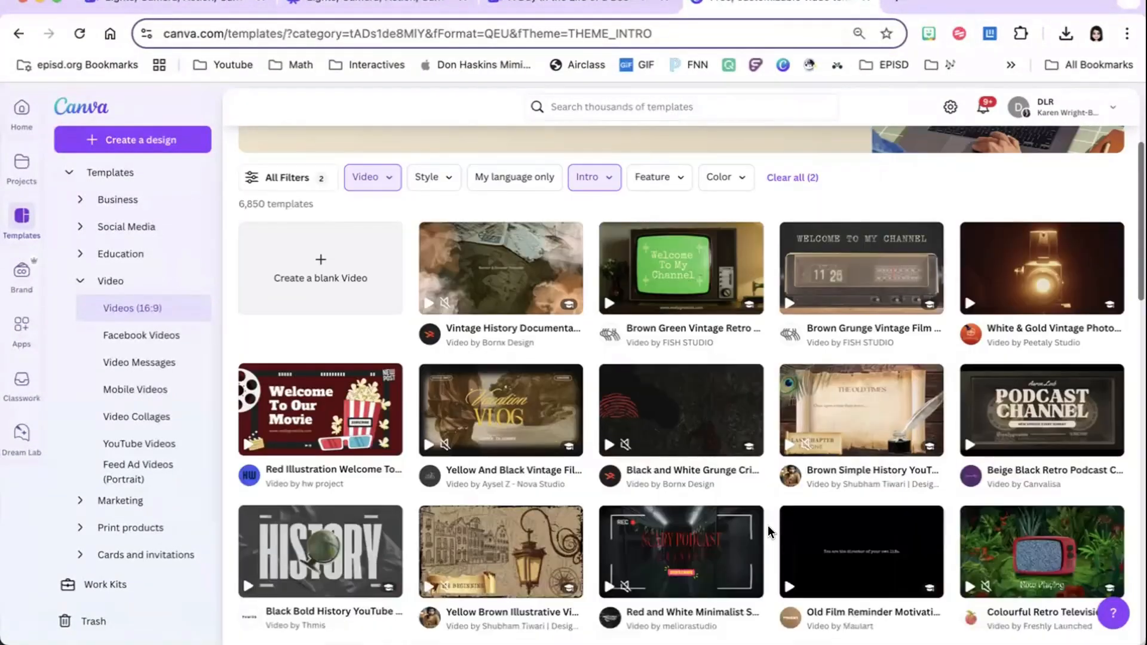
{"action": "scroll", "coordinate": [770, 530], "scroll_direction": "down", "scroll_amount": 9}
{"action": "scroll", "coordinate": [768, 525], "scroll_direction": "down", "scroll_amount": 9}
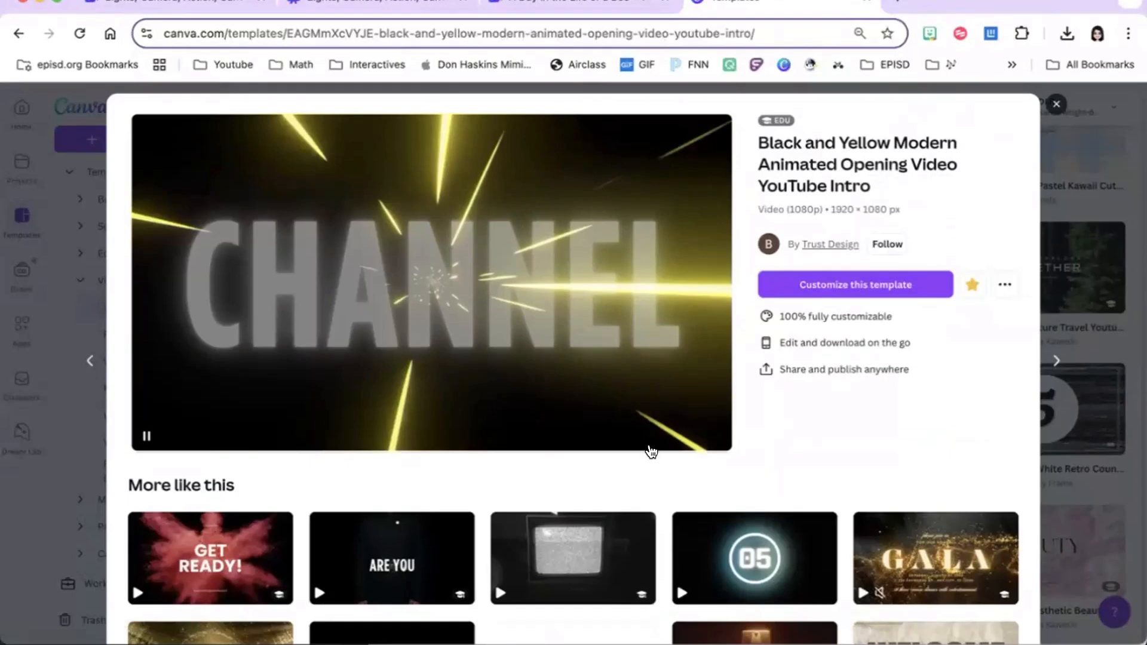
{"action": "left_click", "coordinate": [641, 90]}
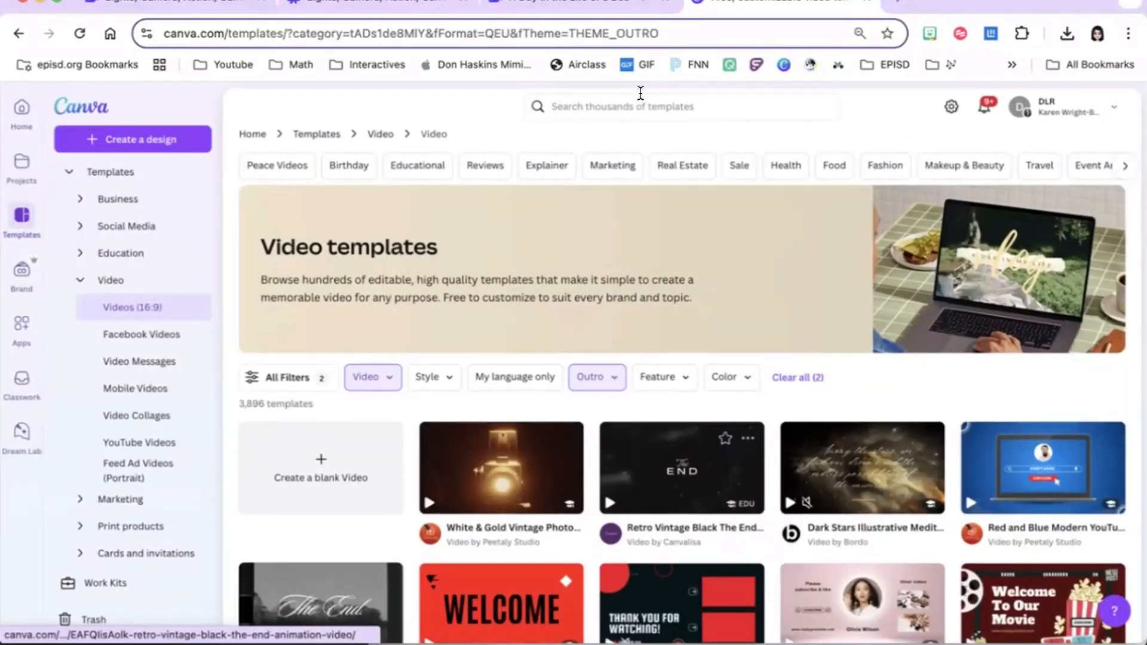
{"action": "left_click", "coordinate": [640, 94]}
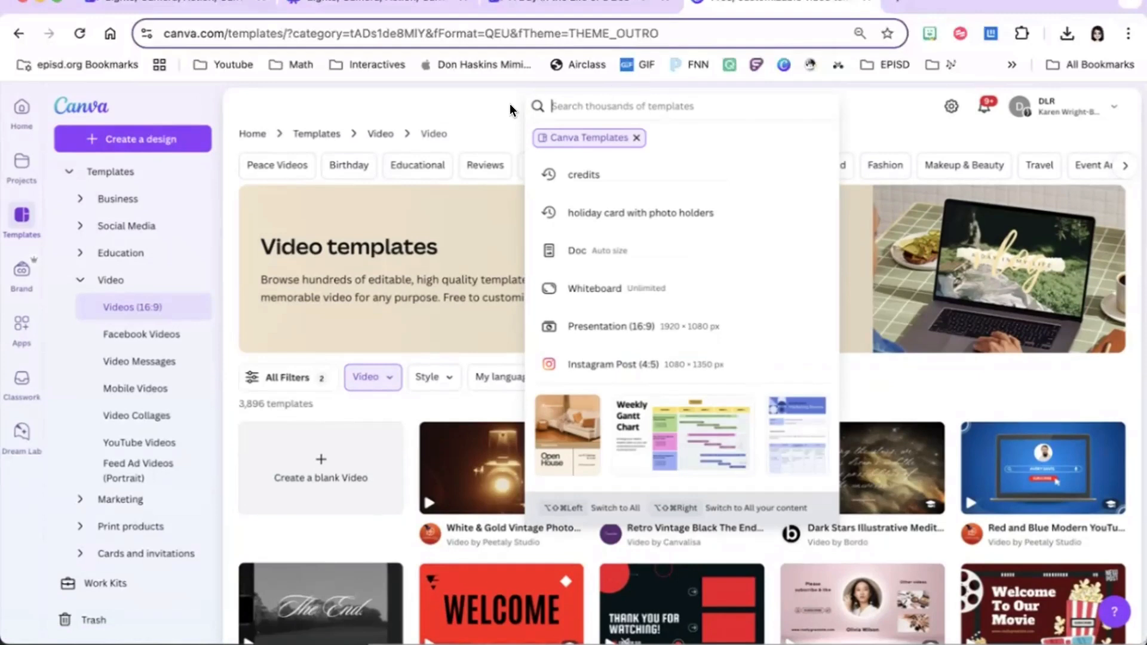
{"action": "key", "text": "Escape"}
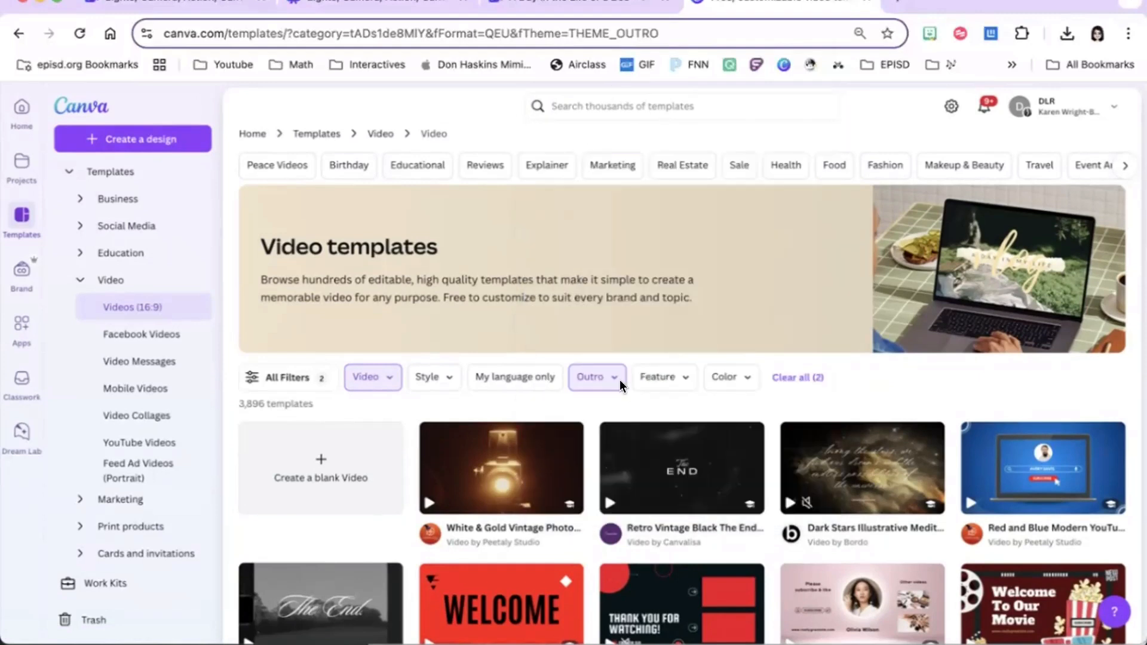
Replace the Outro theme filter on the video templates with Intro
{"action": "left_click", "coordinate": [612, 377]}
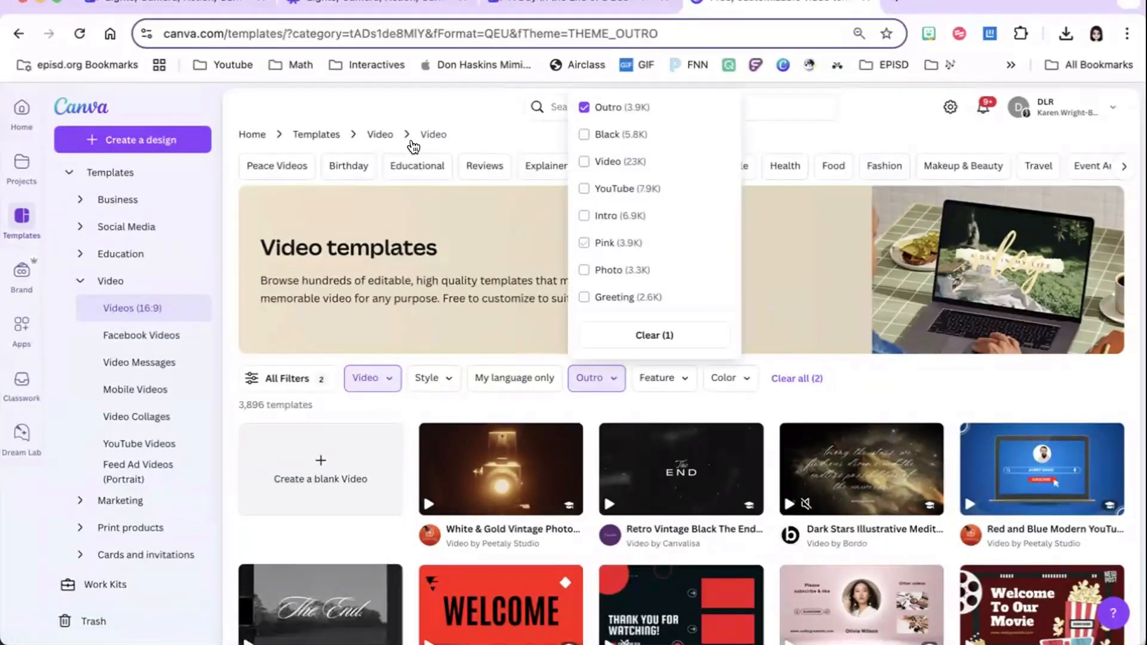
{"action": "left_click", "coordinate": [584, 216]}
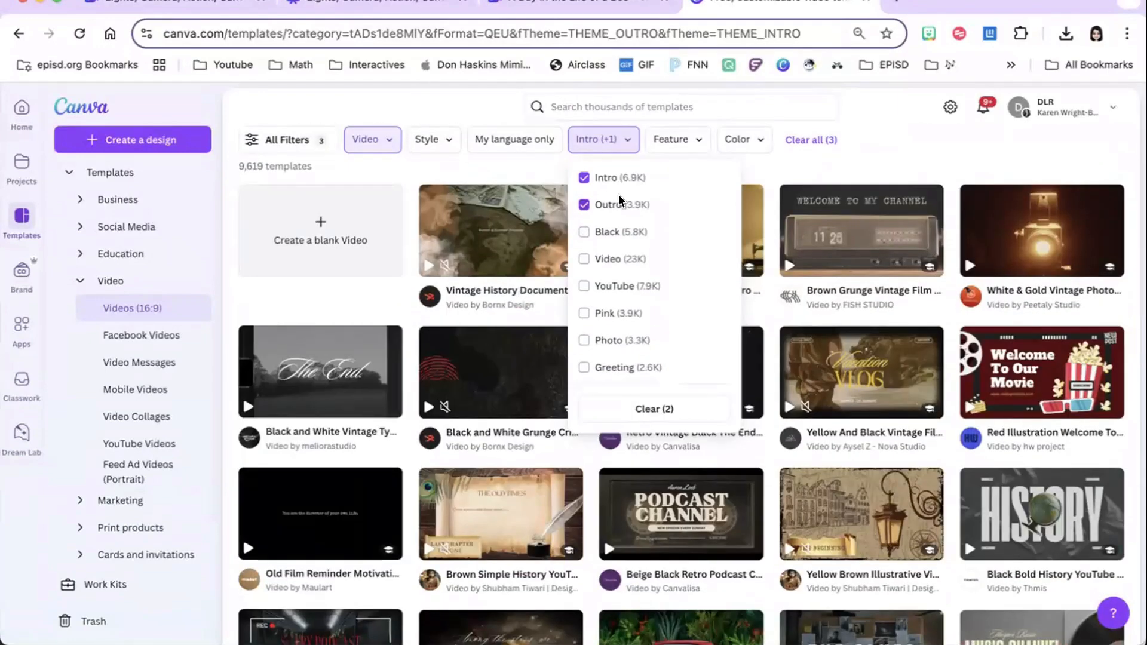
{"action": "left_click", "coordinate": [582, 206]}
{"action": "left_click", "coordinate": [550, 420]}
{"action": "scroll", "coordinate": [604, 316], "scroll_direction": "up", "scroll_amount": 4}
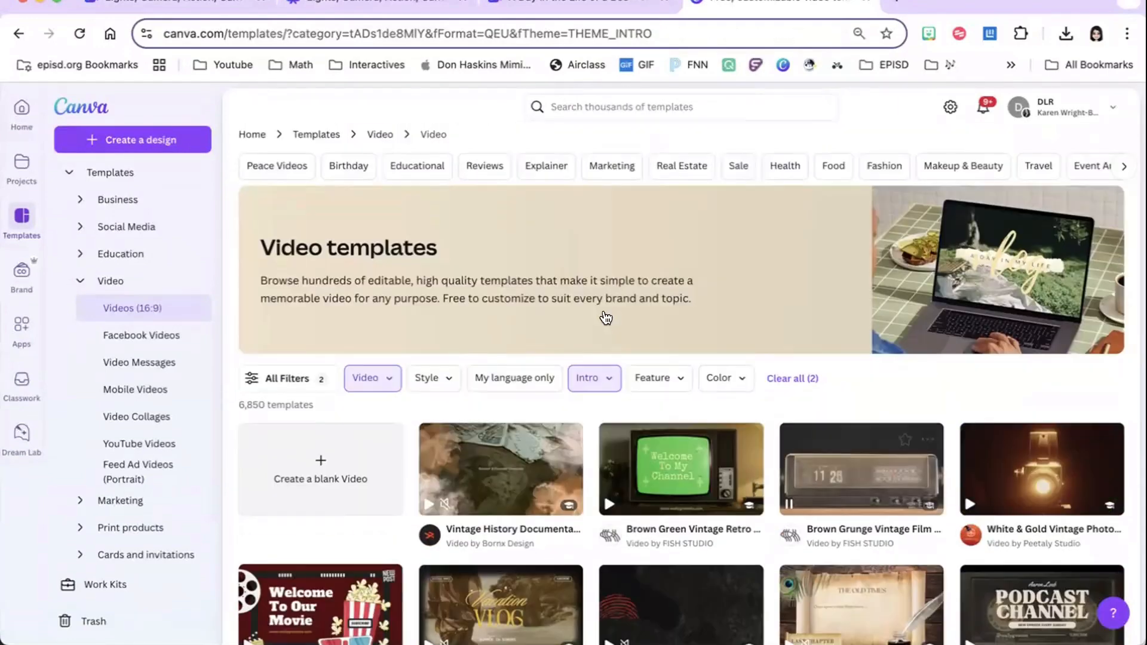
Find the Pink Ocean Welcome YouTube Intro template among the intro videos and open its details
{"action": "scroll", "coordinate": [604, 317], "scroll_direction": "down", "scroll_amount": 7}
{"action": "scroll", "coordinate": [606, 317], "scroll_direction": "down", "scroll_amount": 4}
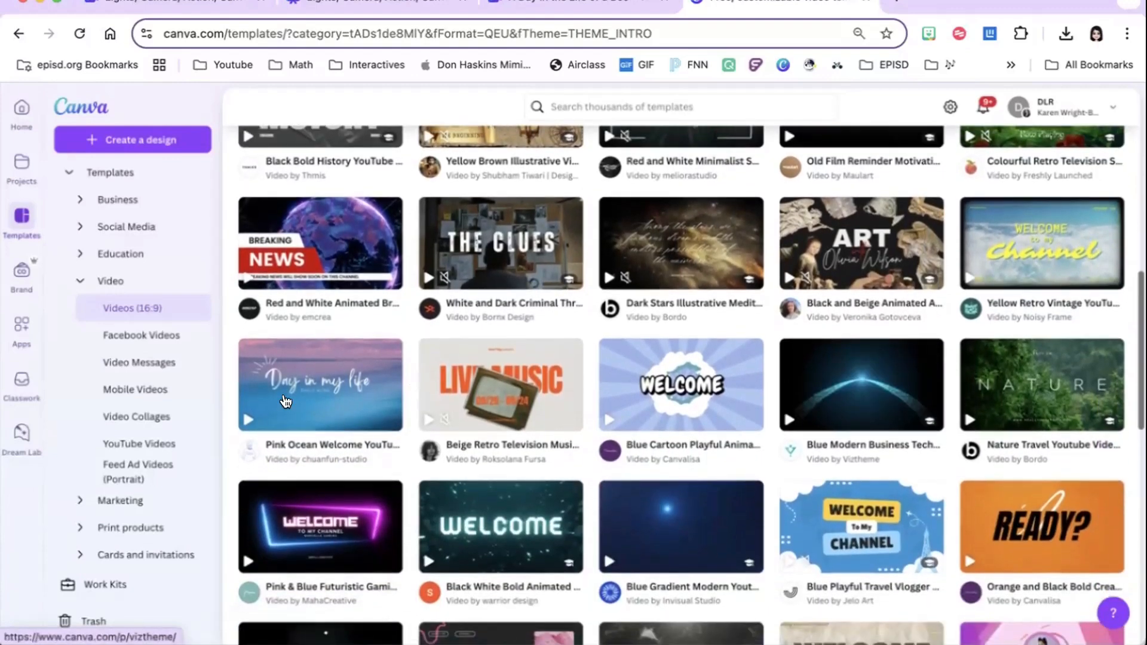
{"action": "mouse_move", "coordinate": [317, 386]}
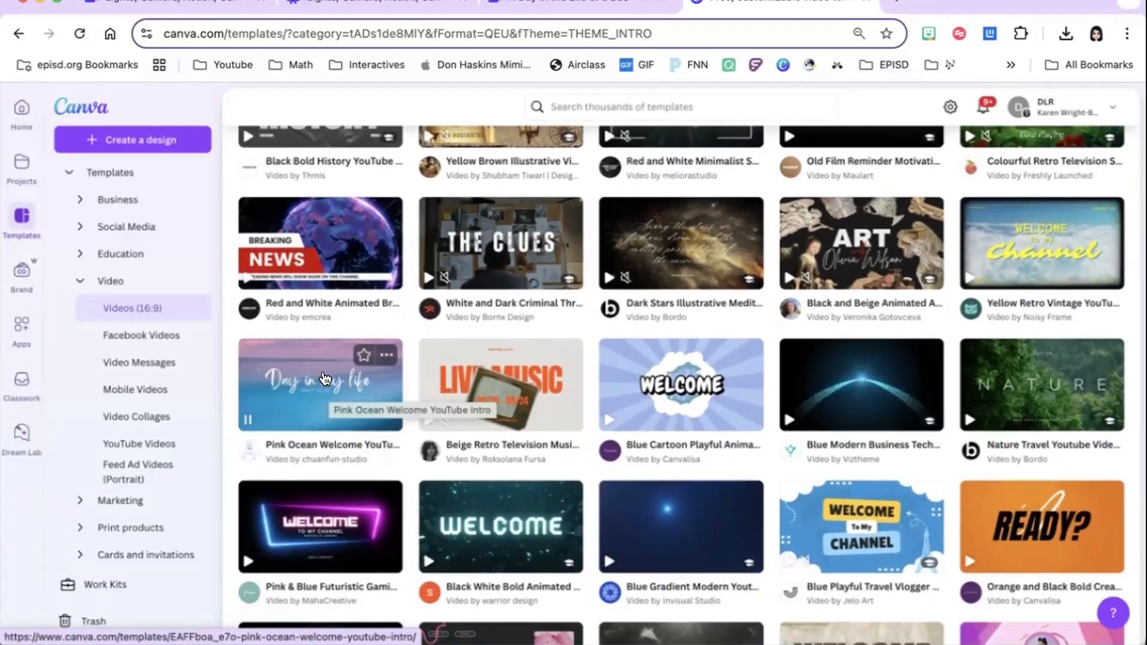
{"action": "left_click", "coordinate": [324, 379]}
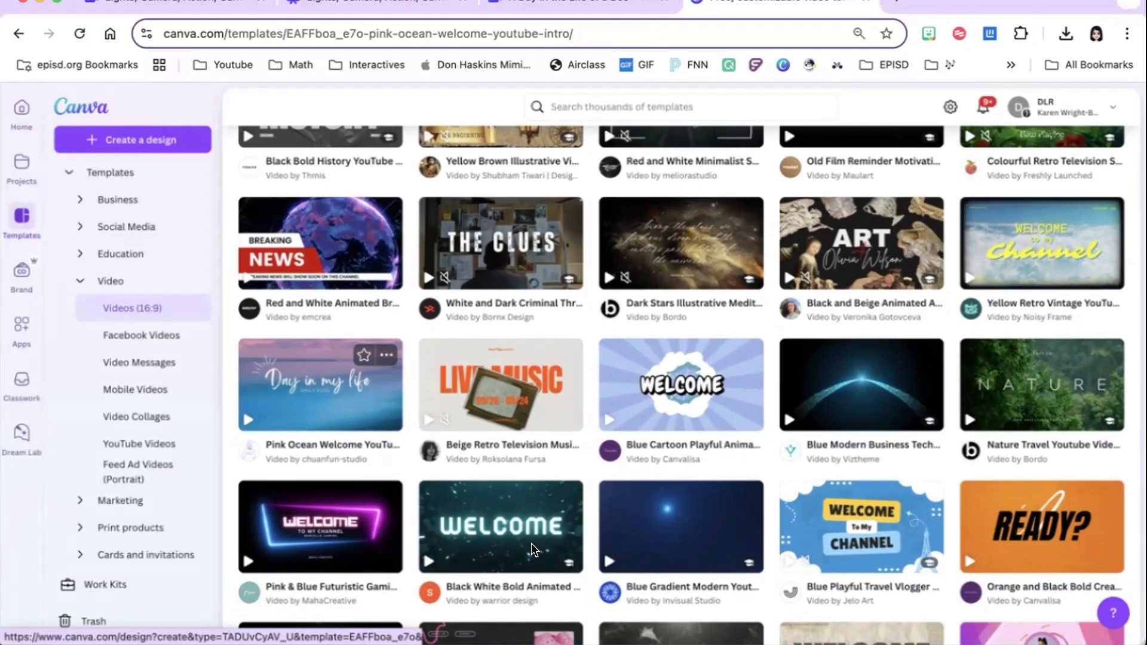
Look over the similar templates and start a customizable design from the Pink Ocean Welcome YouTube Intro template
{"action": "scroll", "coordinate": [530, 550], "scroll_direction": "down", "scroll_amount": 10}
{"action": "scroll", "coordinate": [496, 302], "scroll_direction": "up", "scroll_amount": 2}
{"action": "scroll", "coordinate": [495, 301], "scroll_direction": "up", "scroll_amount": 5}
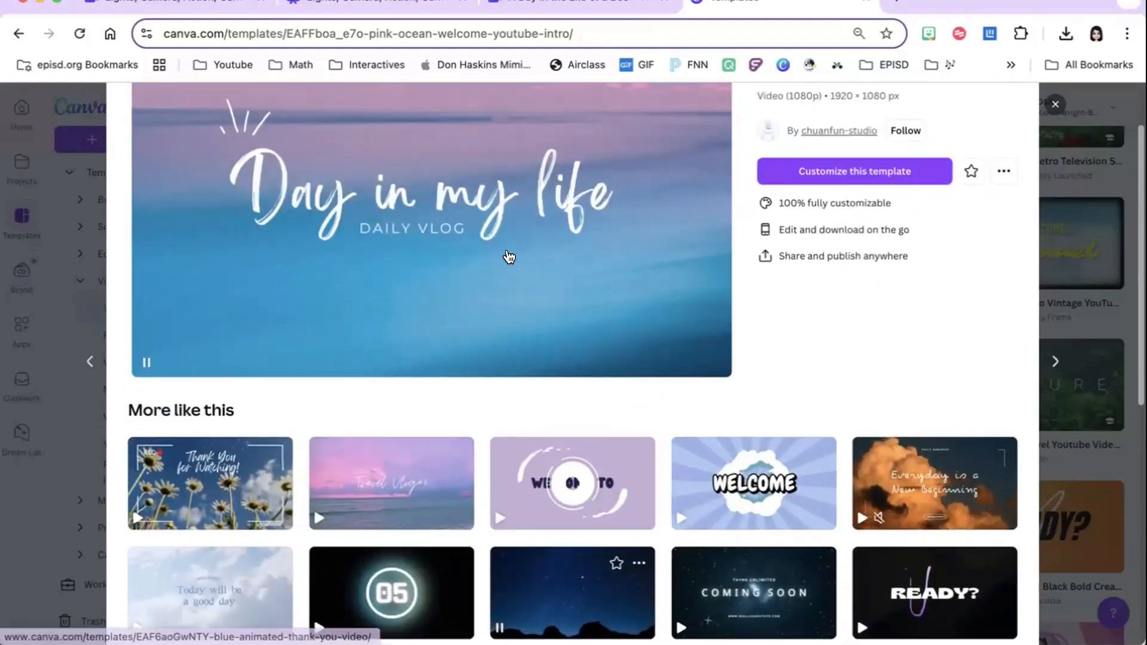
{"action": "scroll", "coordinate": [677, 542], "scroll_direction": "down", "scroll_amount": 2}
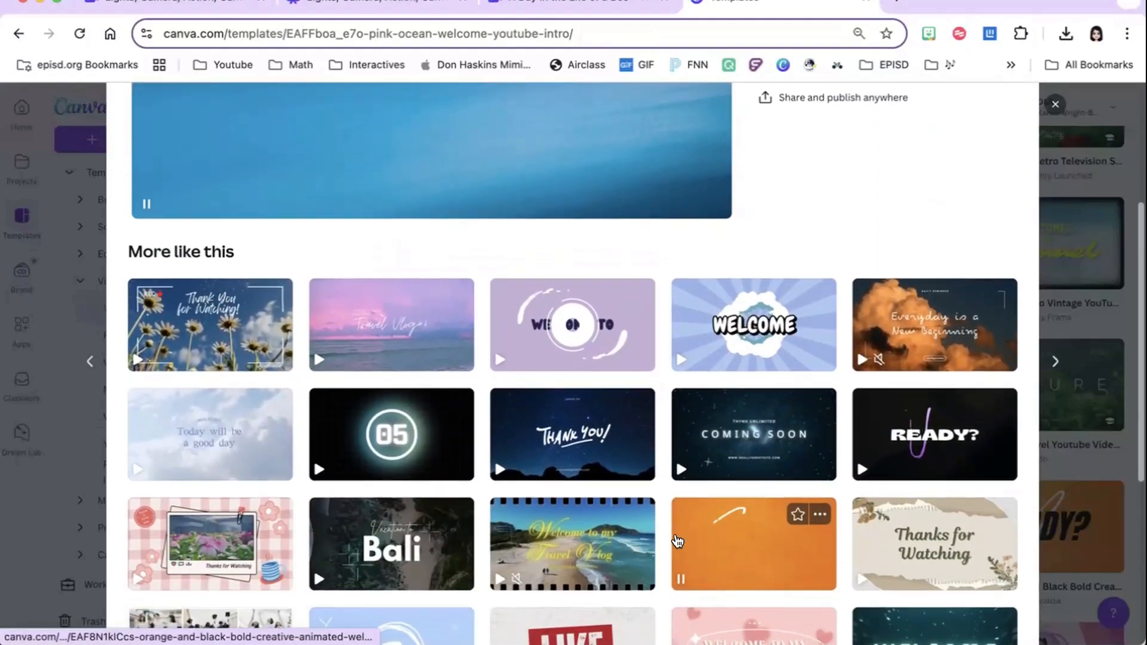
{"action": "scroll", "coordinate": [569, 523], "scroll_direction": "up", "scroll_amount": 5}
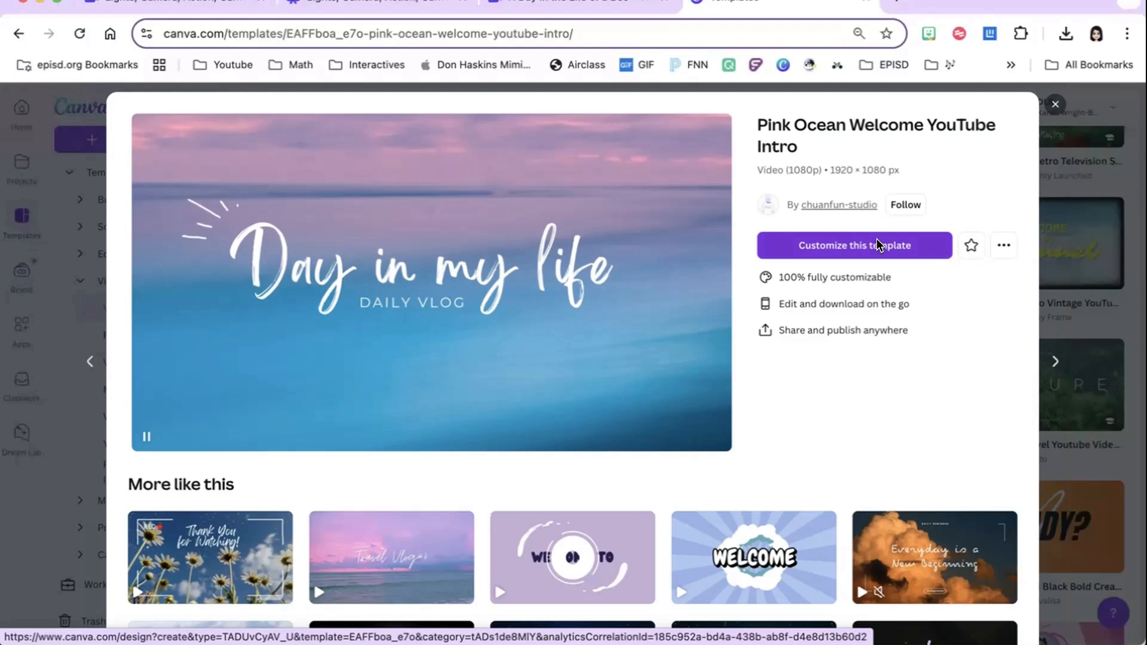
{"action": "left_click", "coordinate": [877, 240]}
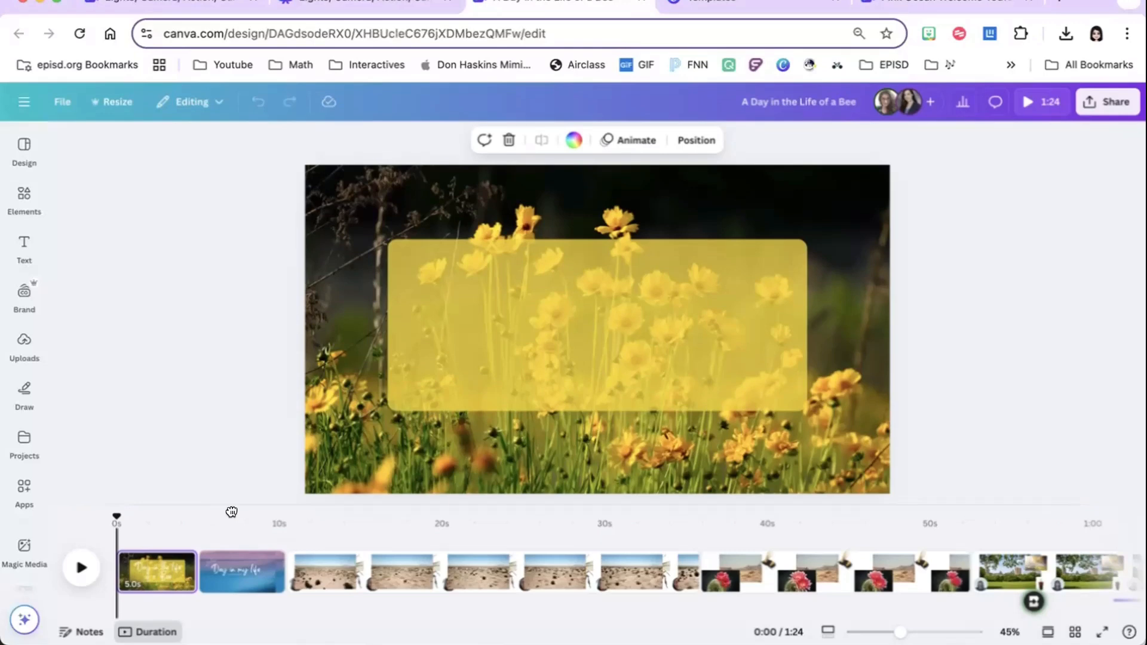
Switch to the A Day in the Life of a Bee design and scrub the timeline across its first two pages
{"action": "left_click_drag", "start_coordinate": [117, 514], "coordinate": [246, 511]}
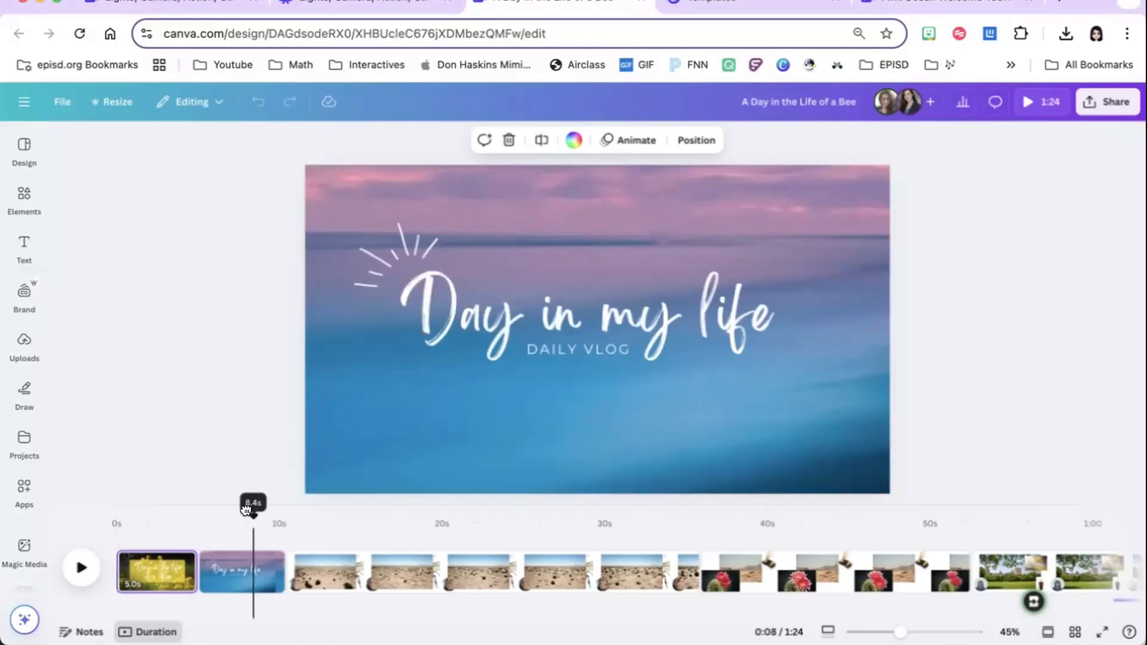
{"action": "left_click_drag", "start_coordinate": [246, 509], "coordinate": [113, 496]}
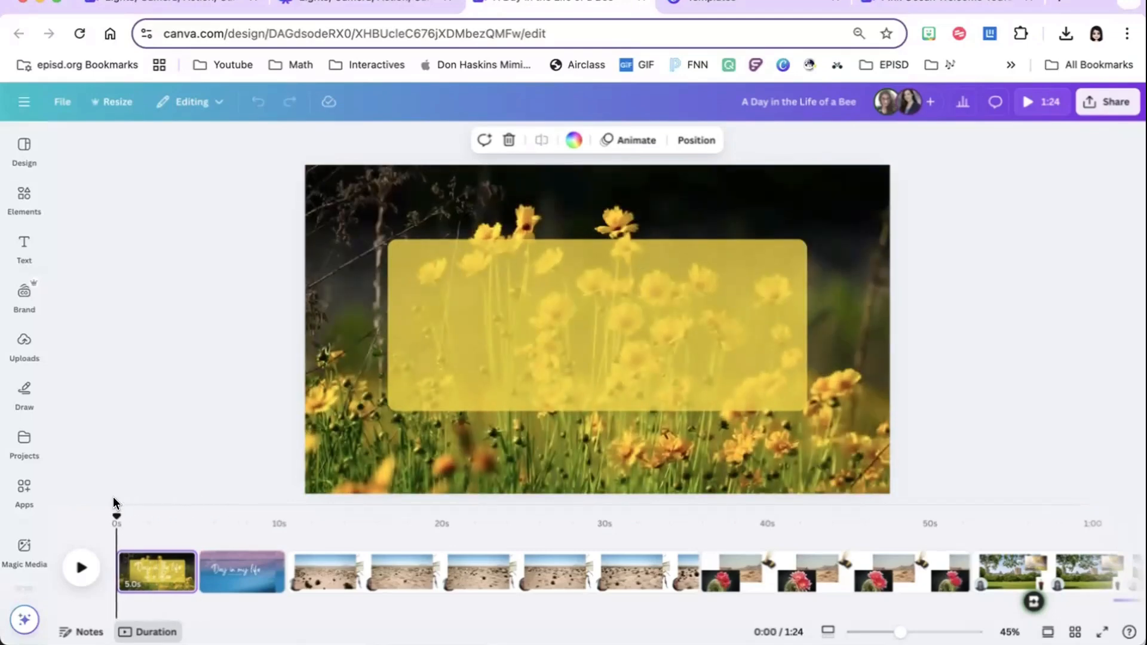
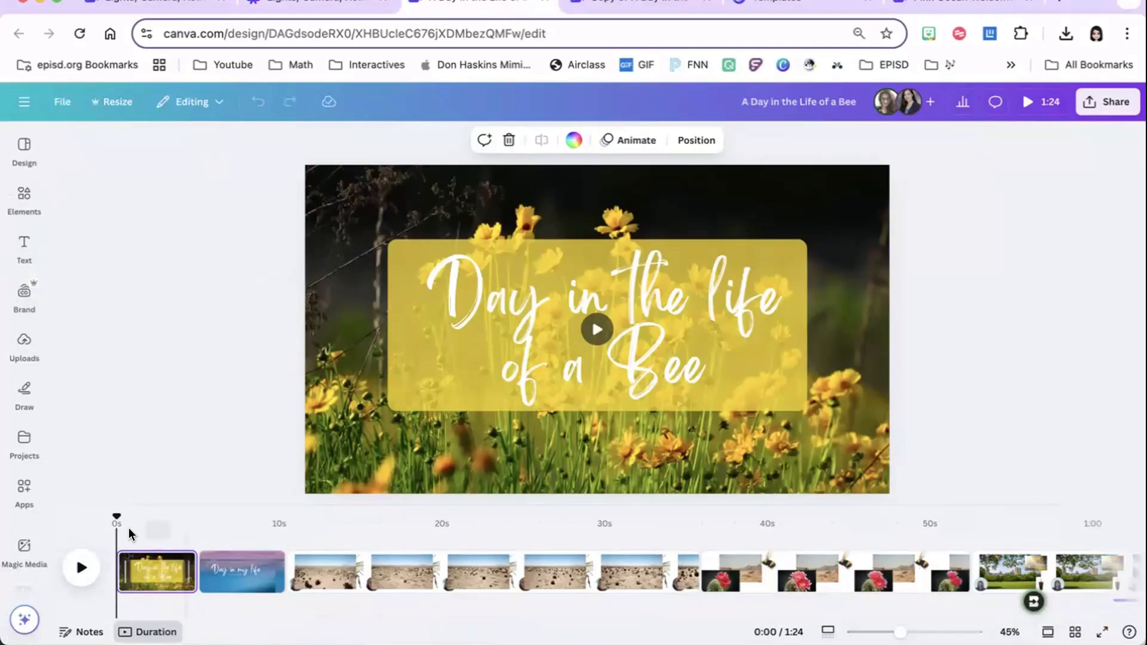
{"action": "left_click_drag", "start_coordinate": [184, 514], "coordinate": [101, 508]}
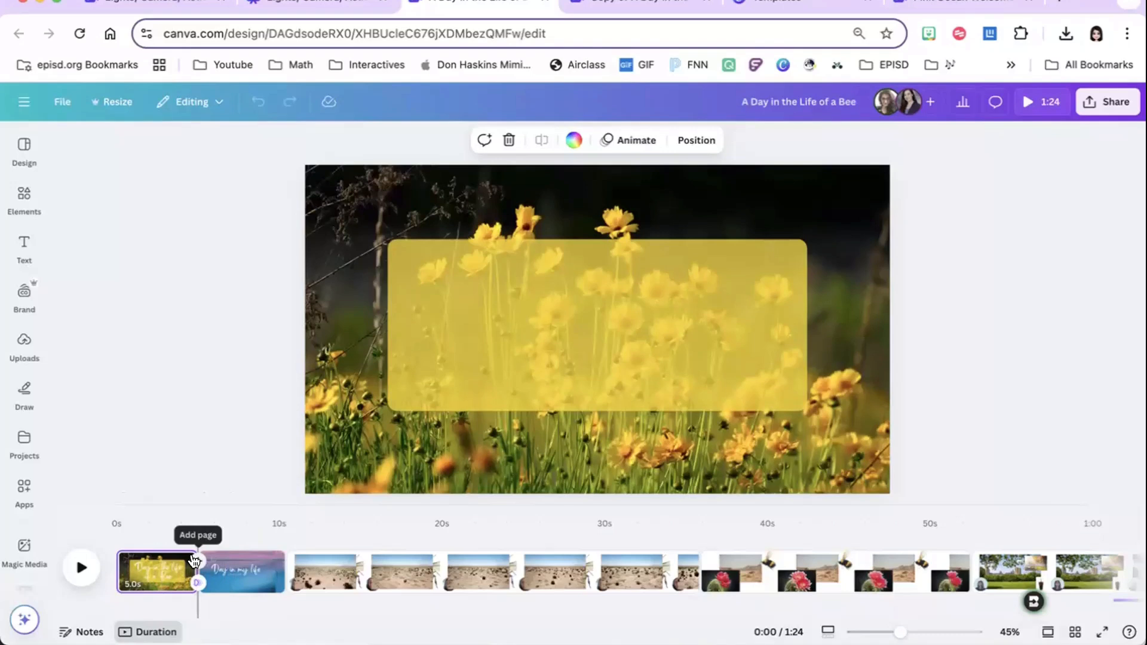
Add a blank page after the yellow flower opening page and search the video templates for "video intro"
{"action": "left_click", "coordinate": [195, 560]}
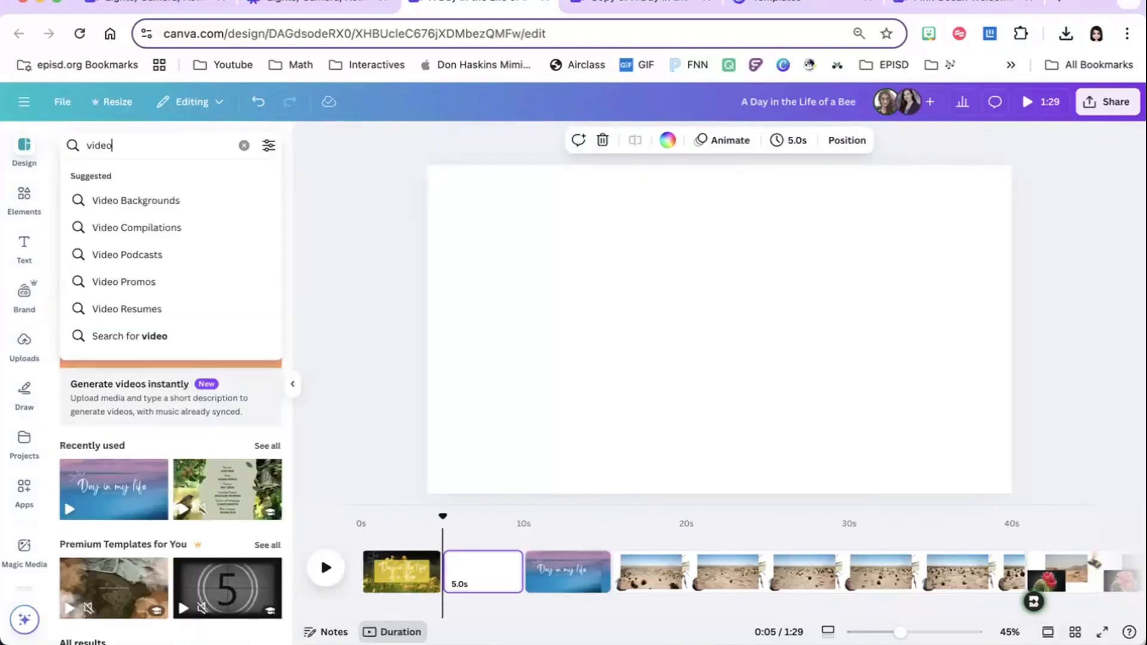
{"action": "type", "text": "intro"}
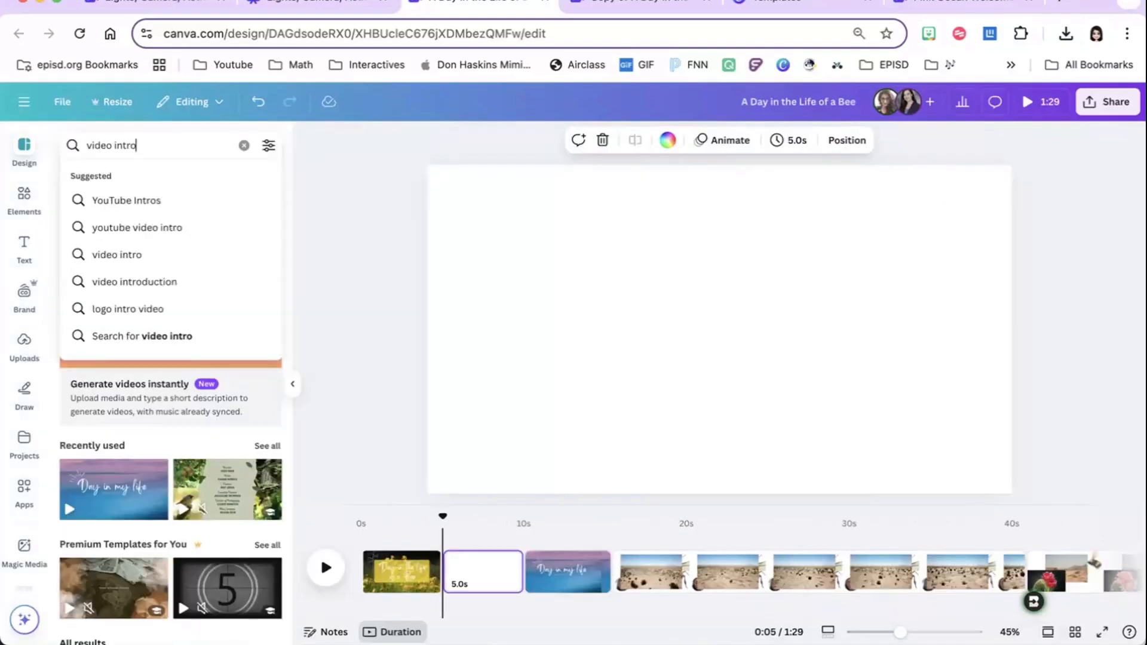
{"action": "key", "text": "Return"}
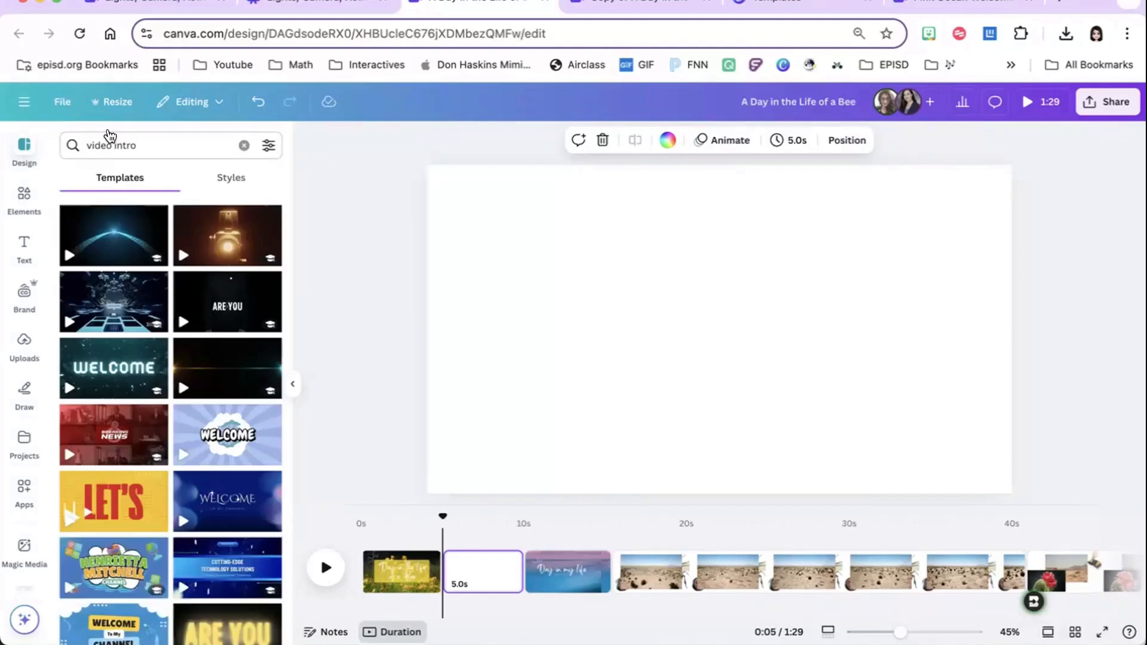
Look through the intro results, clear the search, and apply the recently used "Day in my life" template to the blank page
{"action": "scroll", "coordinate": [125, 285], "scroll_direction": "down", "scroll_amount": 5}
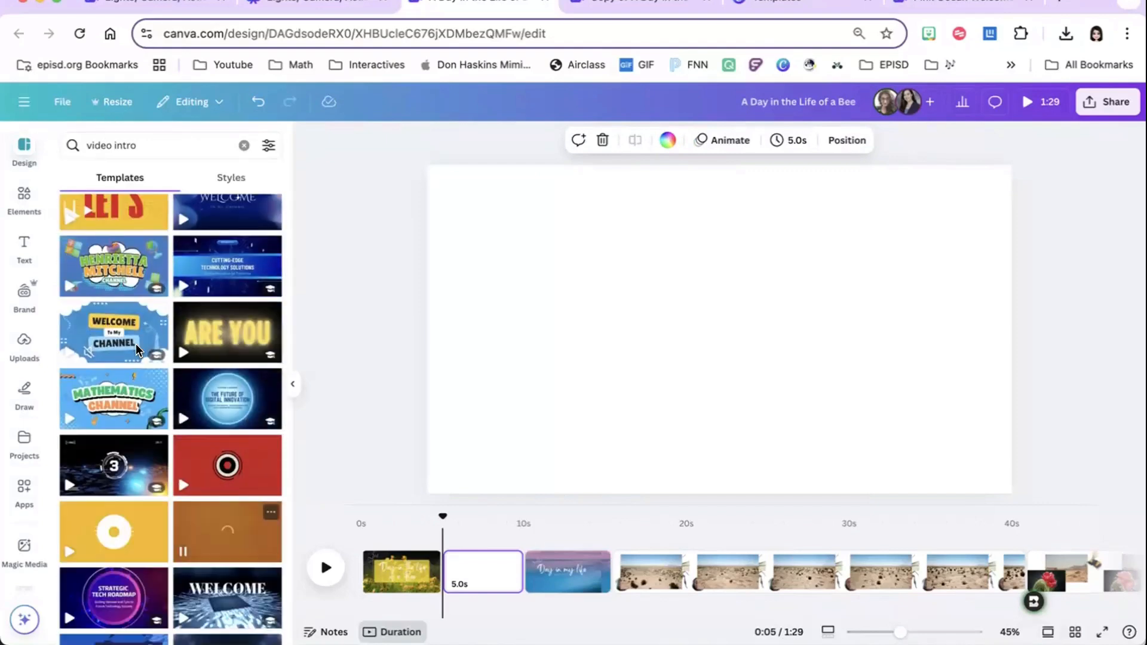
{"action": "scroll", "coordinate": [189, 512], "scroll_direction": "down", "scroll_amount": 5}
{"action": "scroll", "coordinate": [189, 512], "scroll_direction": "down", "scroll_amount": 5}
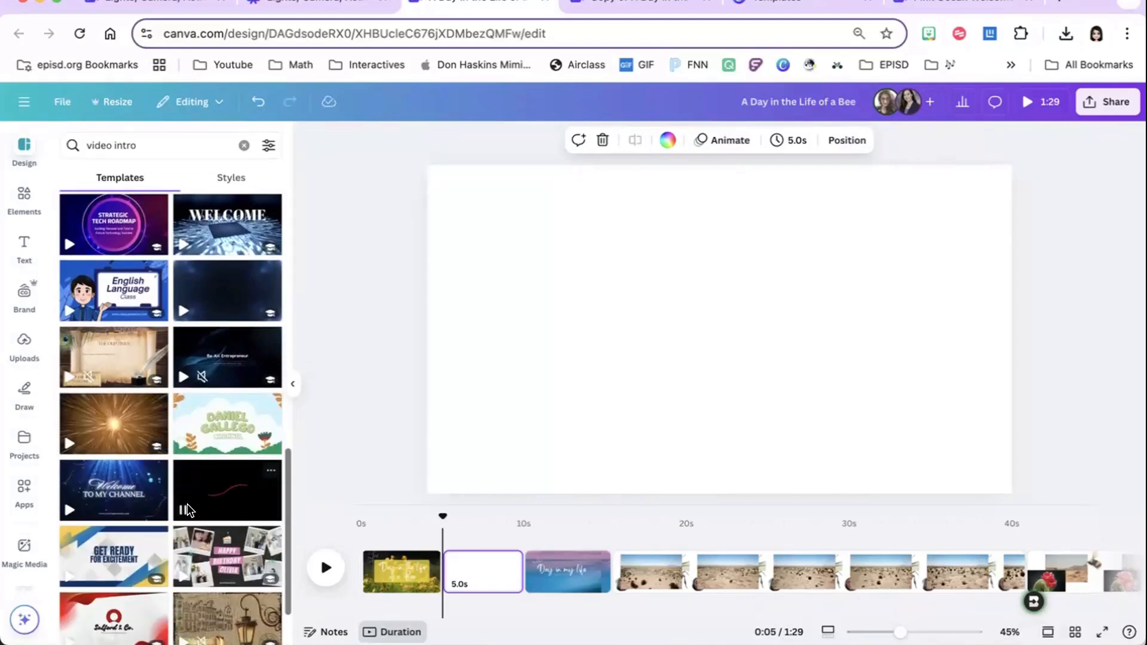
{"action": "scroll", "coordinate": [189, 512], "scroll_direction": "down", "scroll_amount": 2}
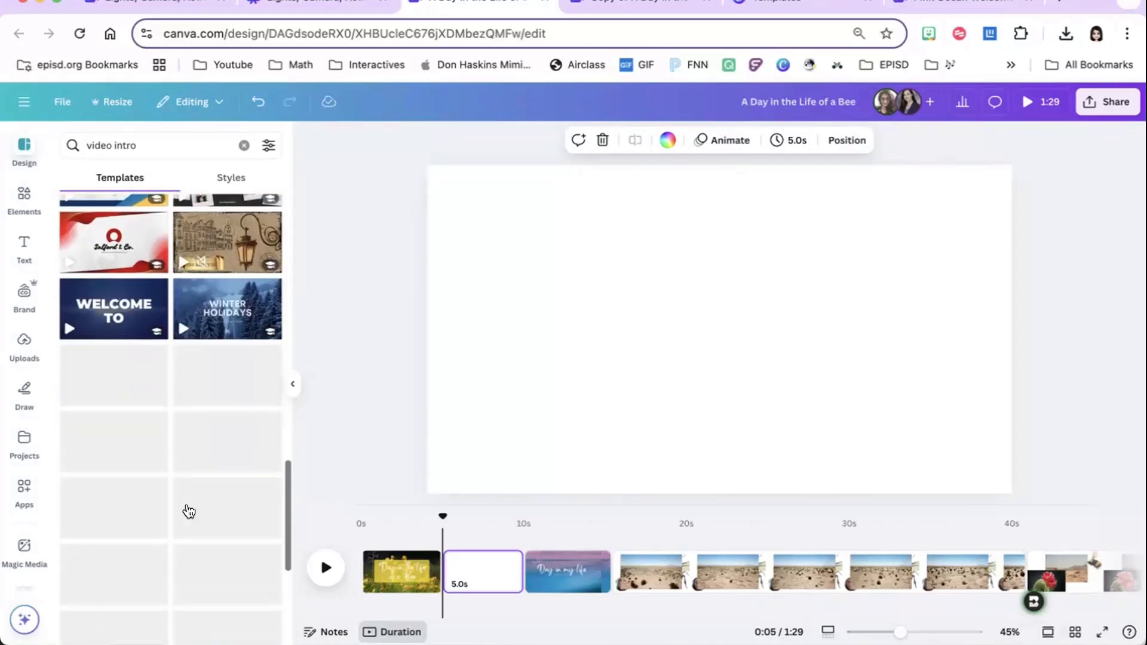
{"action": "scroll", "coordinate": [189, 512], "scroll_direction": "down", "scroll_amount": 1}
{"action": "scroll", "coordinate": [189, 513], "scroll_direction": "up", "scroll_amount": 18}
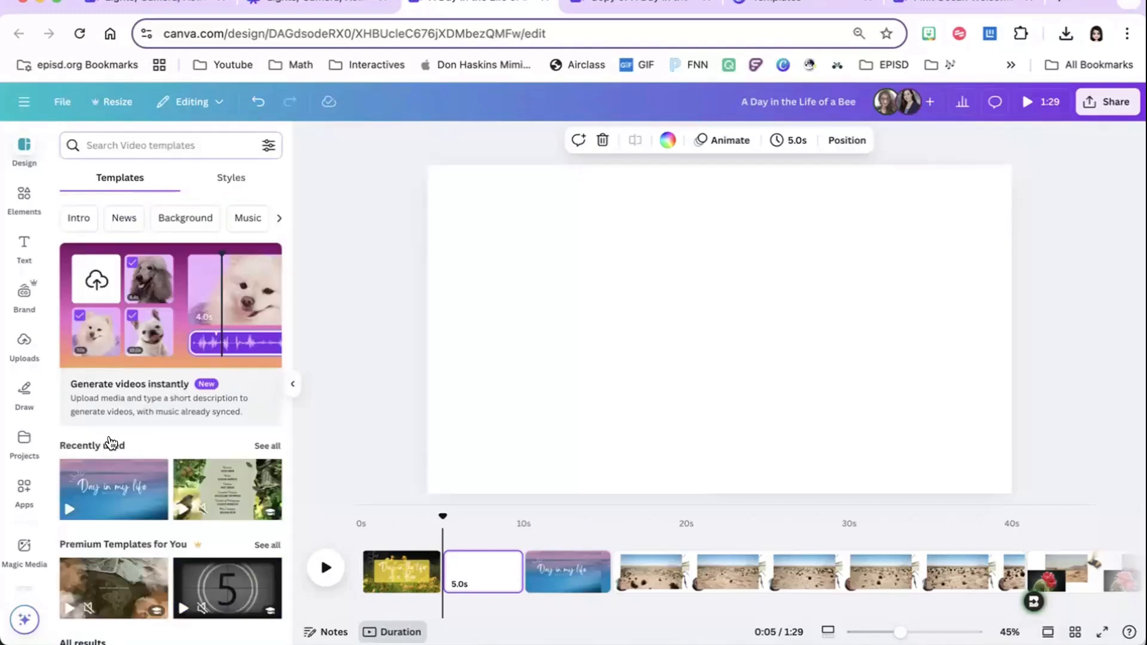
{"action": "scroll", "coordinate": [113, 443], "scroll_direction": "down", "scroll_amount": 1}
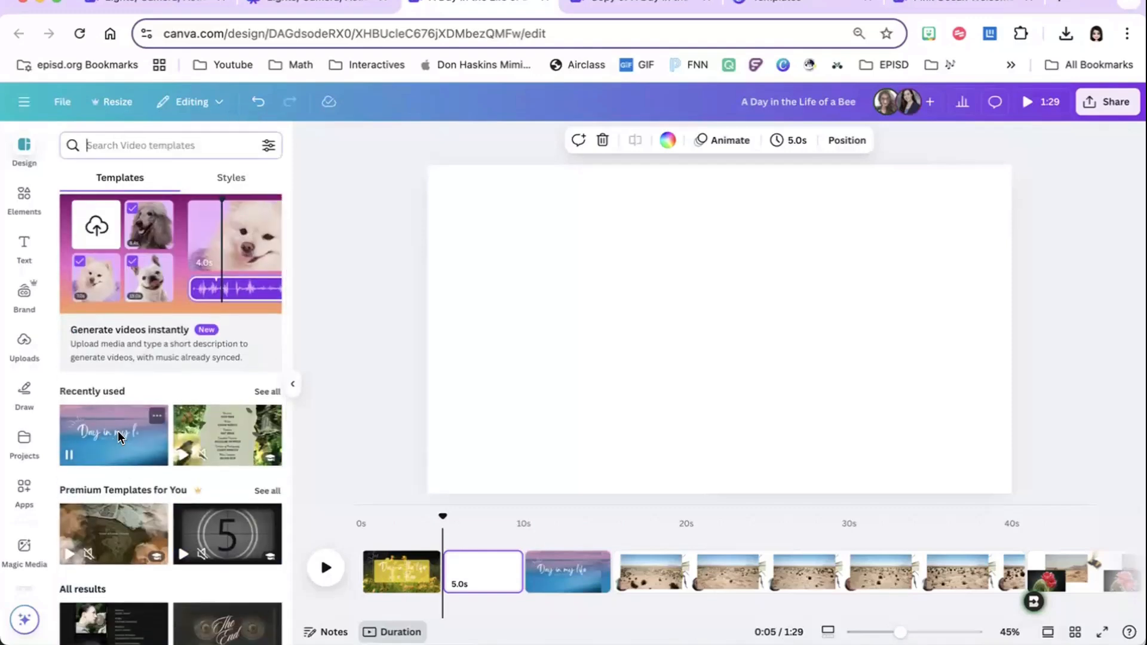
{"action": "left_click", "coordinate": [121, 438]}
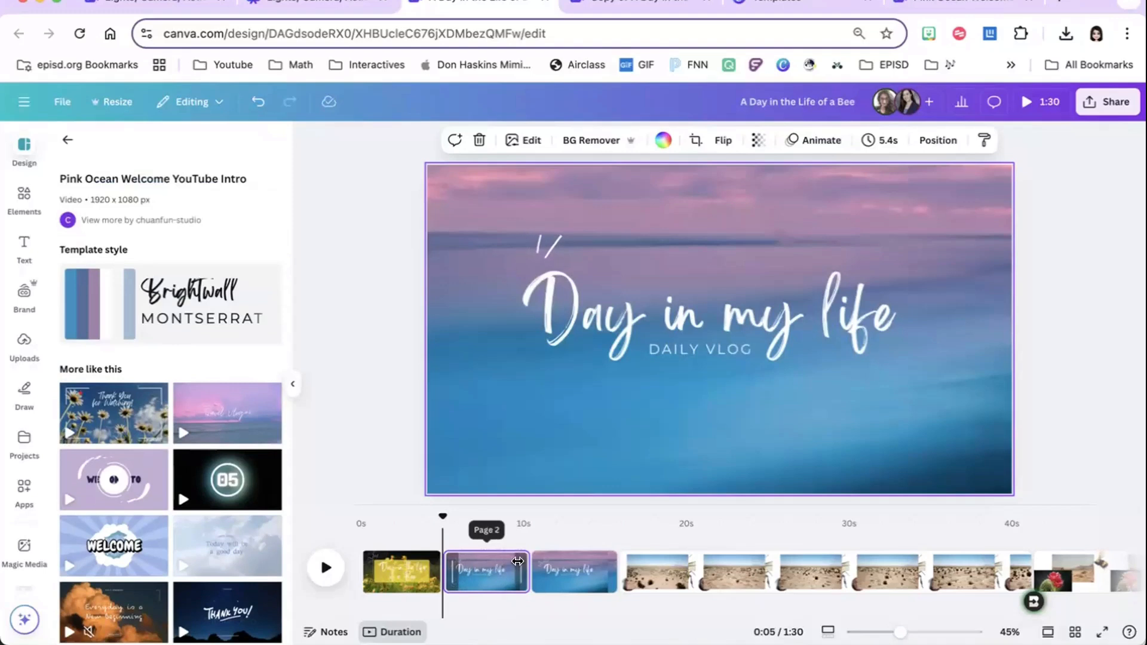
Delete the duplicate "Day in my life" page and move the playhead into the remaining one
{"action": "left_click", "coordinate": [512, 561]}
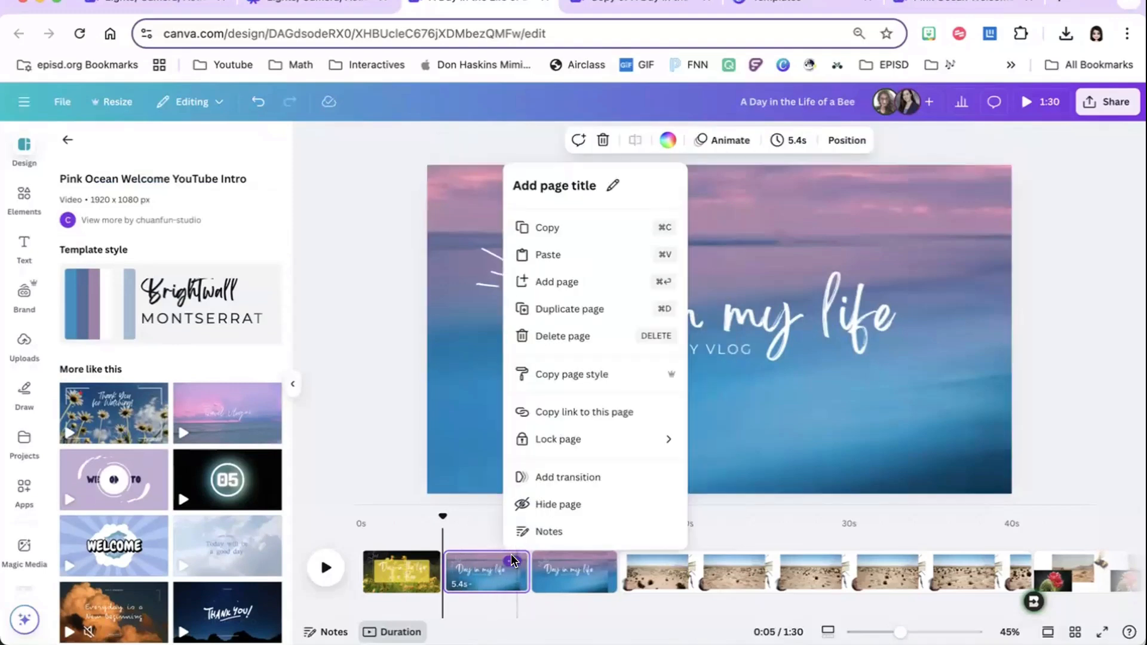
{"action": "key", "text": "Delete"}
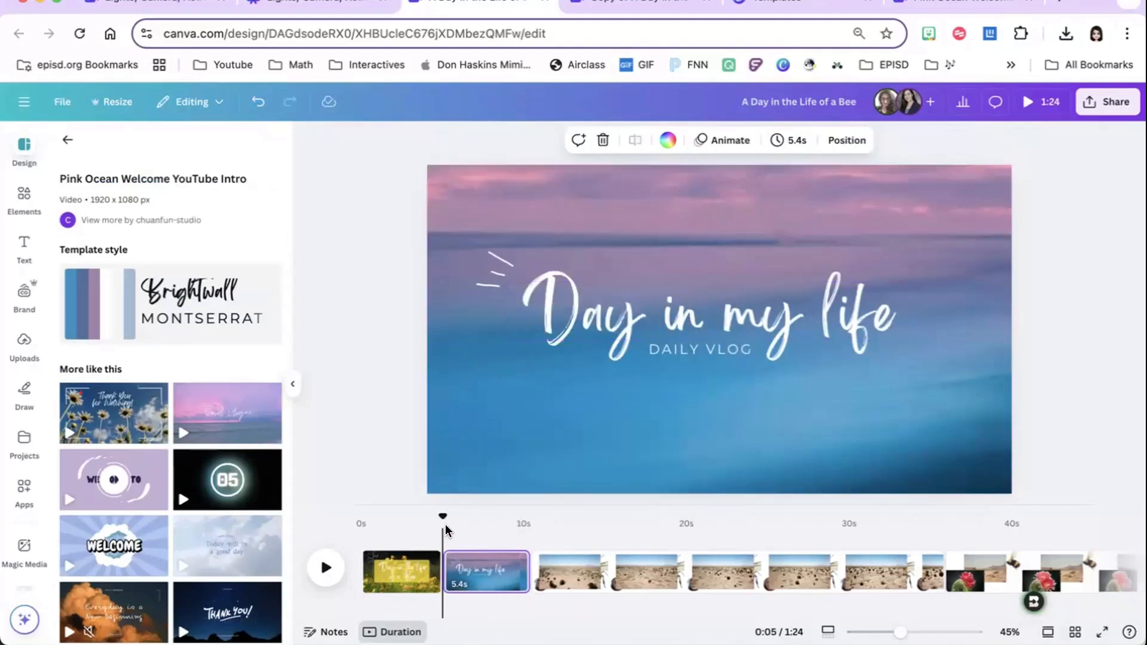
{"action": "left_click_drag", "start_coordinate": [443, 515], "coordinate": [470, 509]}
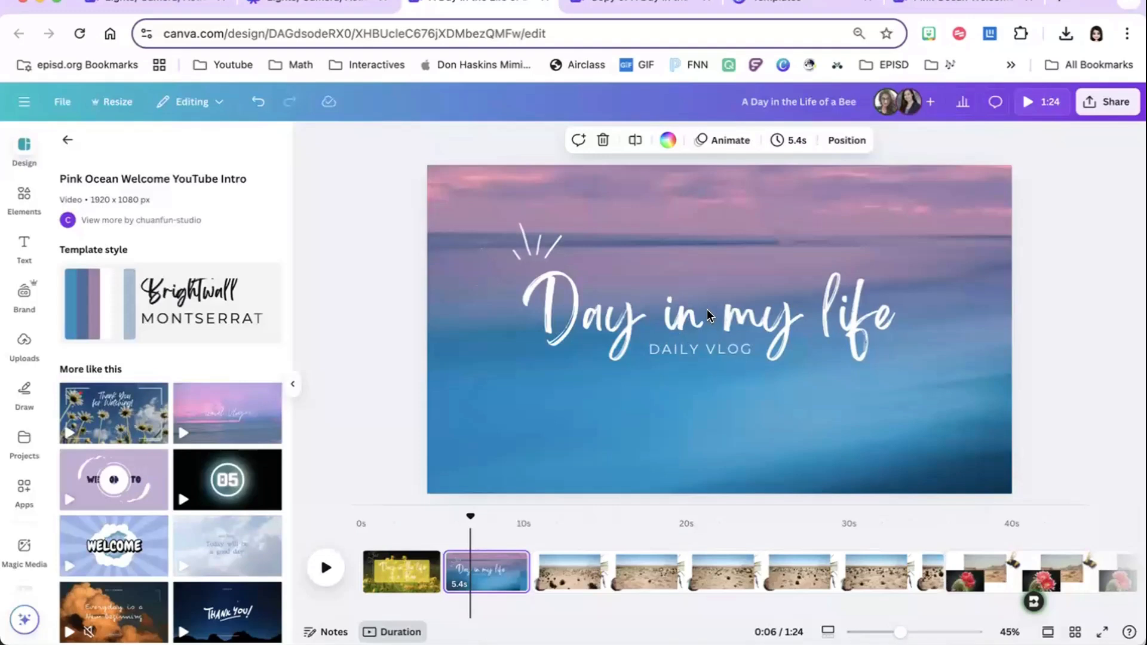
Replace the "Day in my life" title text with "A Day in the life of a Bee"
{"action": "left_click", "coordinate": [740, 311]}
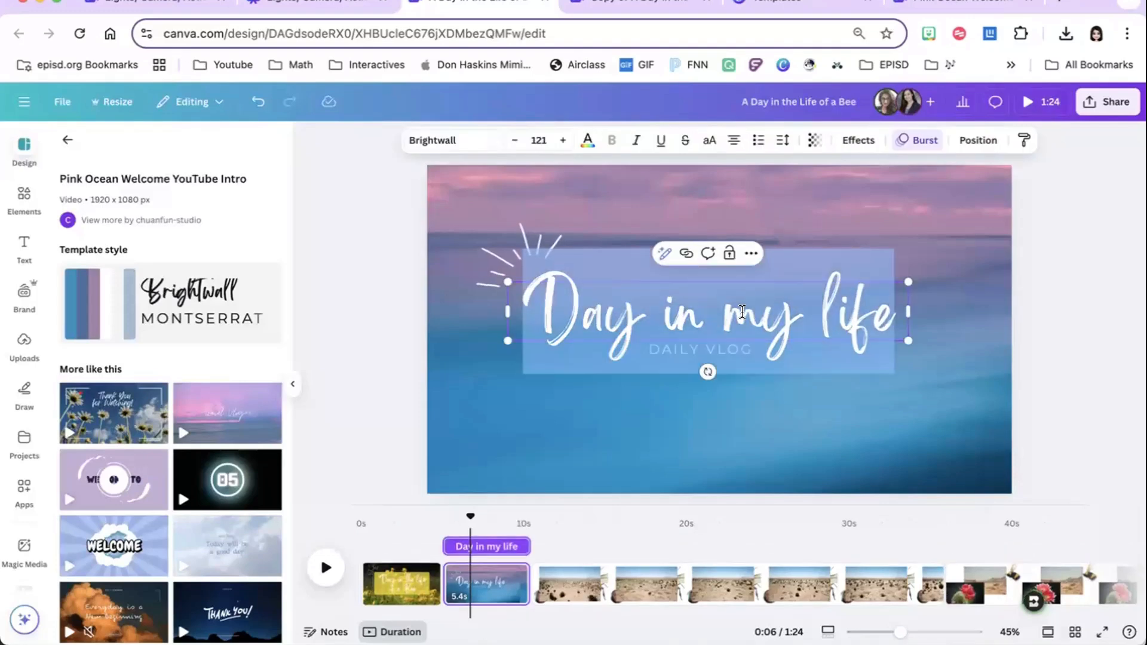
{"action": "type", "text": "Day"}
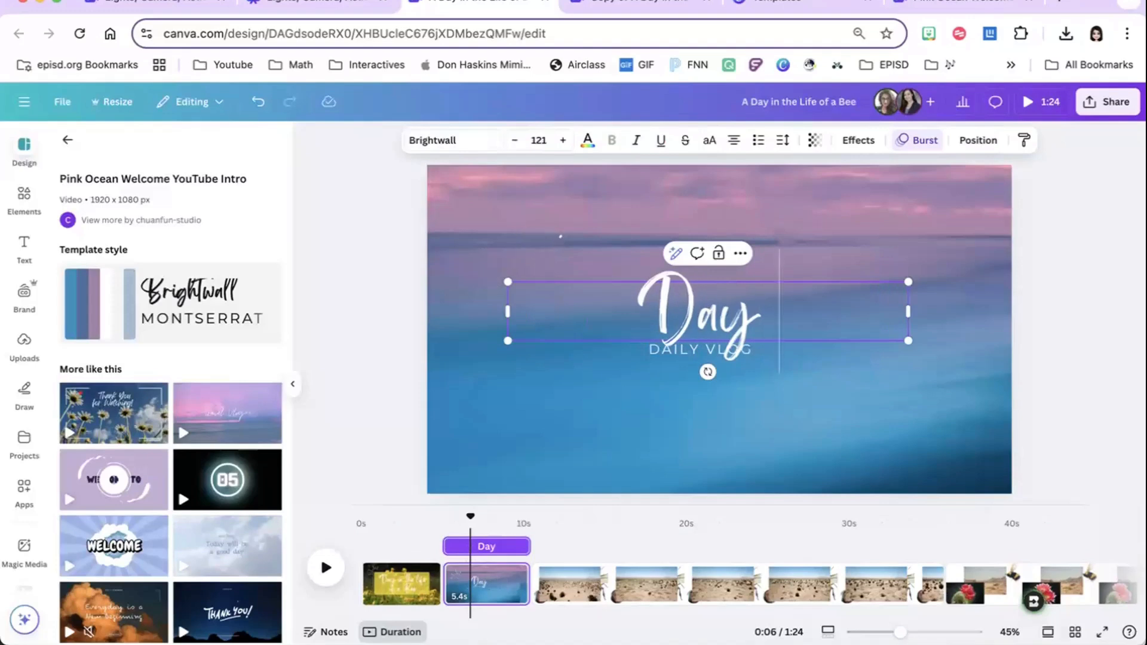
{"action": "key", "text": "BackSpace"}
{"action": "key", "text": "BackSpace"}
{"action": "key", "text": "BackSpace"}
{"action": "type", "text": "A day"}
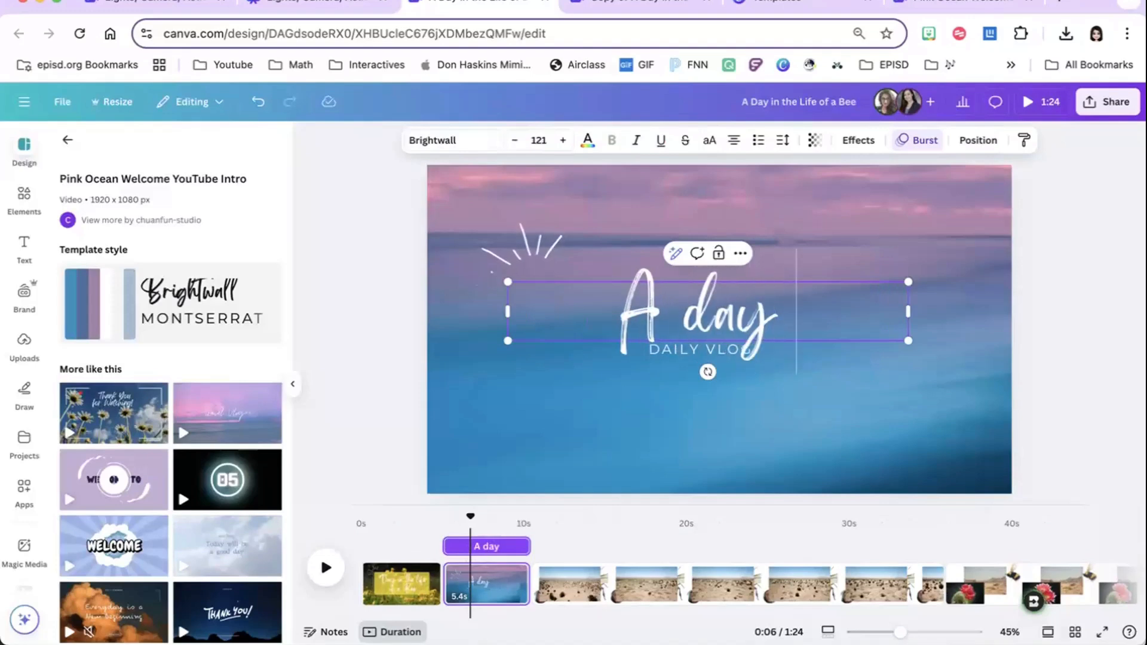
{"action": "key", "text": "BackSpace"}
{"action": "key", "text": "BackSpace"}
{"action": "key", "text": "BackSpace"}
{"action": "type", "text": "Day in the"}
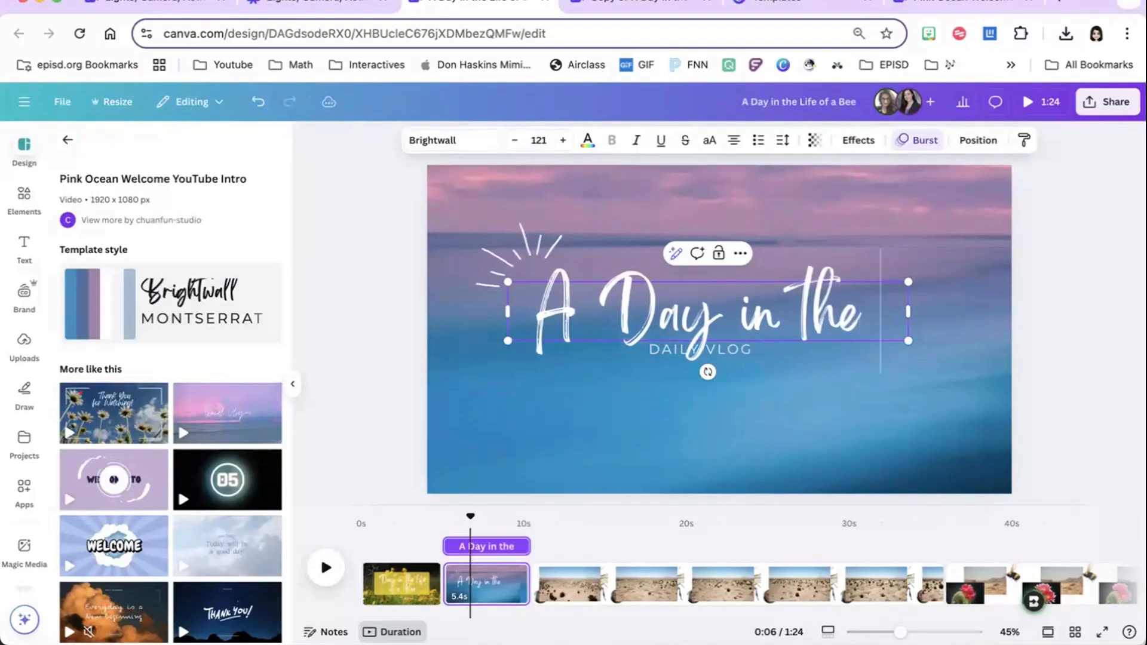
{"action": "type", "text": " life of a Bee"}
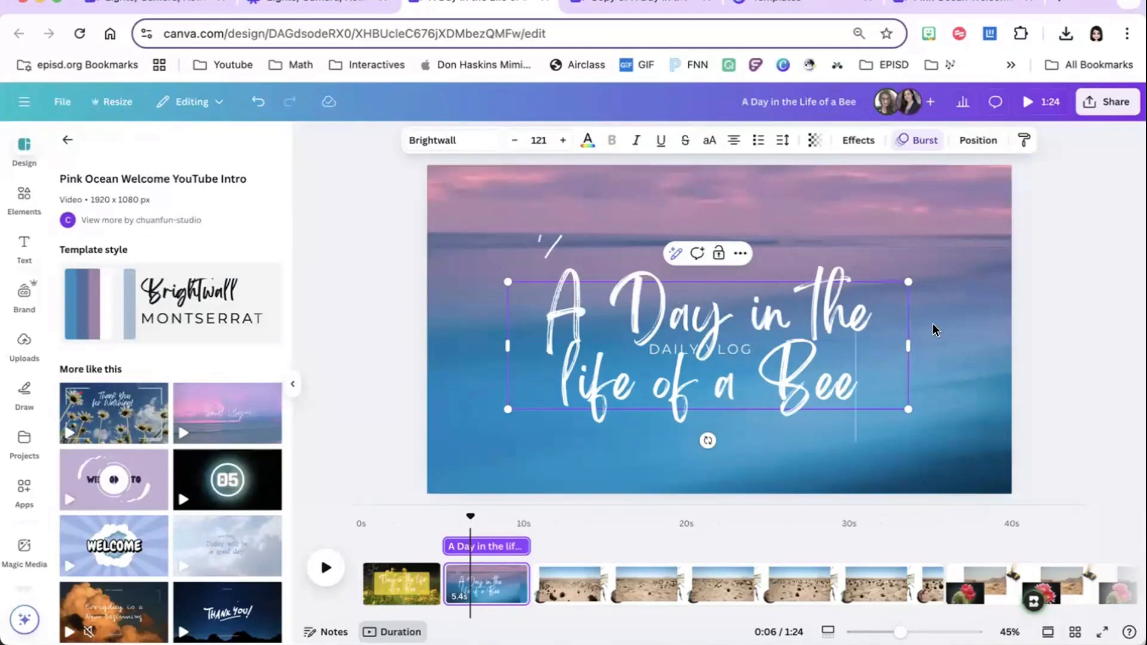
Move the title up clear of the "DAILY VLOG" subtitle and delete that subtitle
{"action": "left_click", "coordinate": [863, 306]}
{"action": "left_click", "coordinate": [808, 318]}
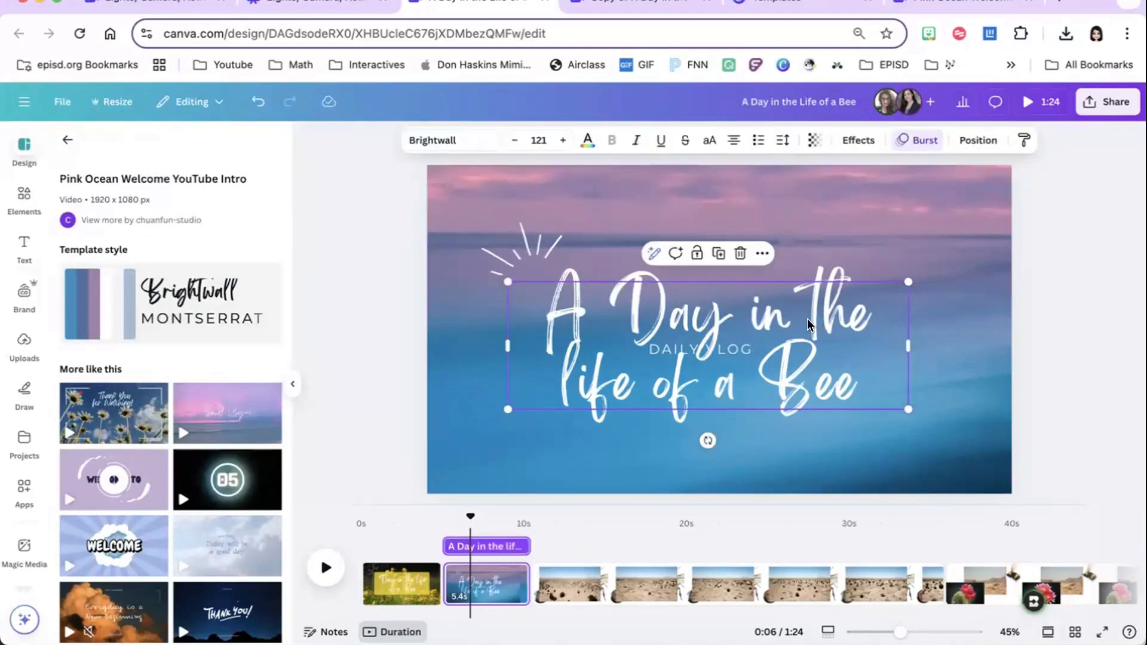
{"action": "left_click", "coordinate": [807, 318]}
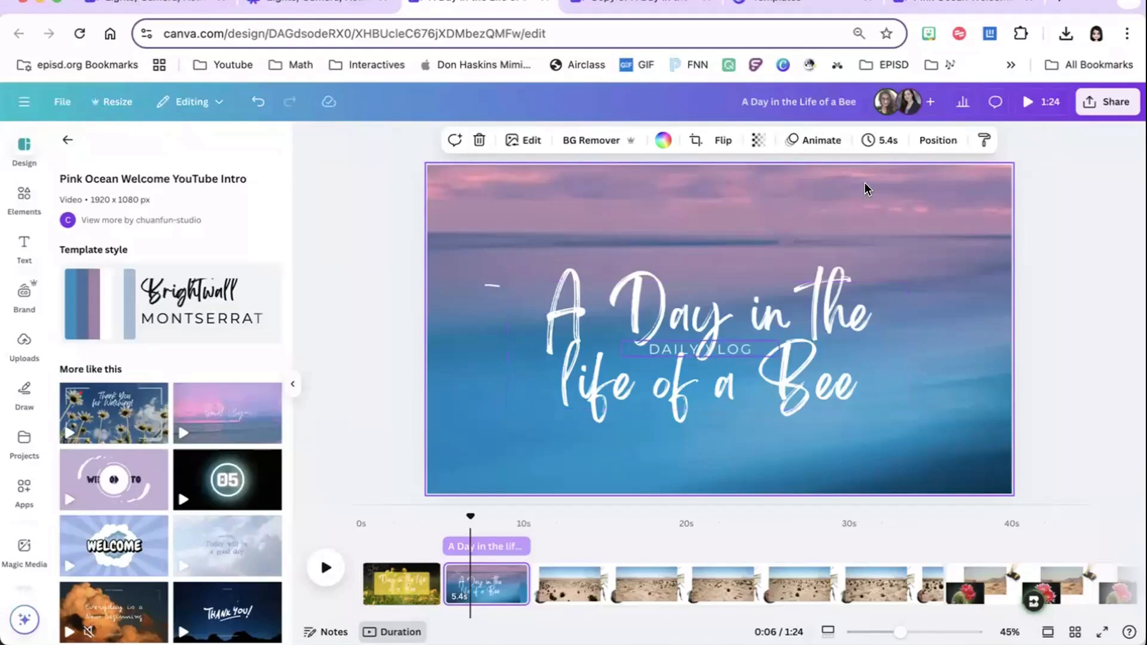
{"action": "left_click", "coordinate": [791, 368]}
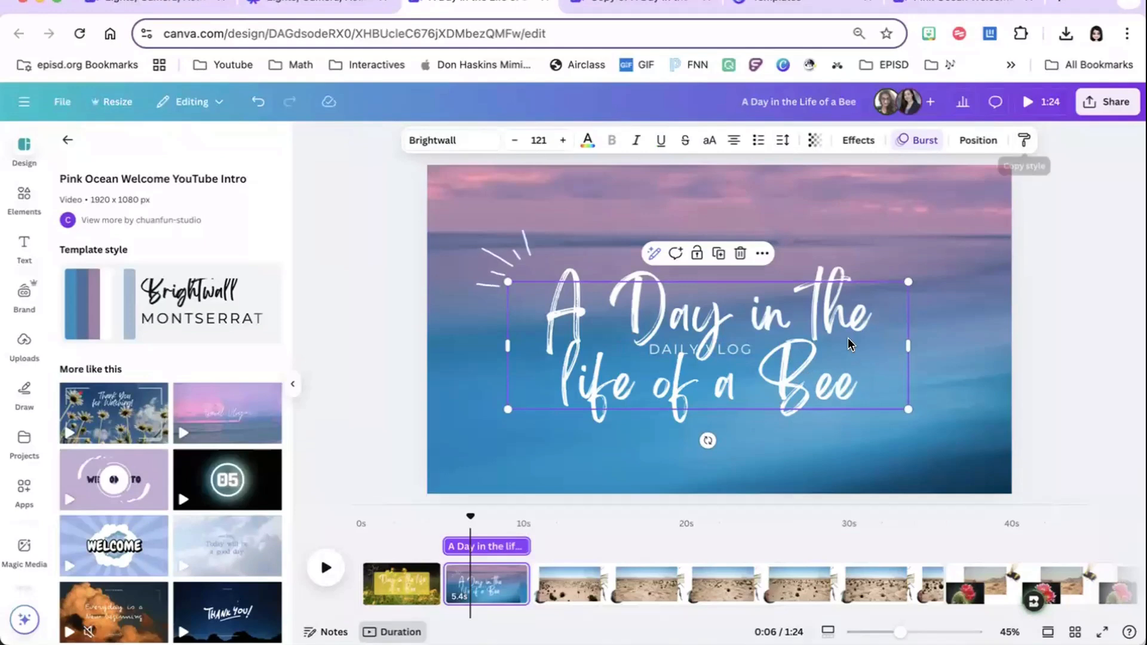
{"action": "mouse_move", "coordinate": [804, 369]}
{"action": "left_mouse_down"}
{"action": "mouse_move", "coordinate": [802, 289]}
{"action": "mouse_move", "coordinate": [811, 371]}
{"action": "mouse_move", "coordinate": [799, 379]}
{"action": "mouse_move", "coordinate": [798, 333]}
{"action": "mouse_move", "coordinate": [796, 367]}
{"action": "left_mouse_up"}
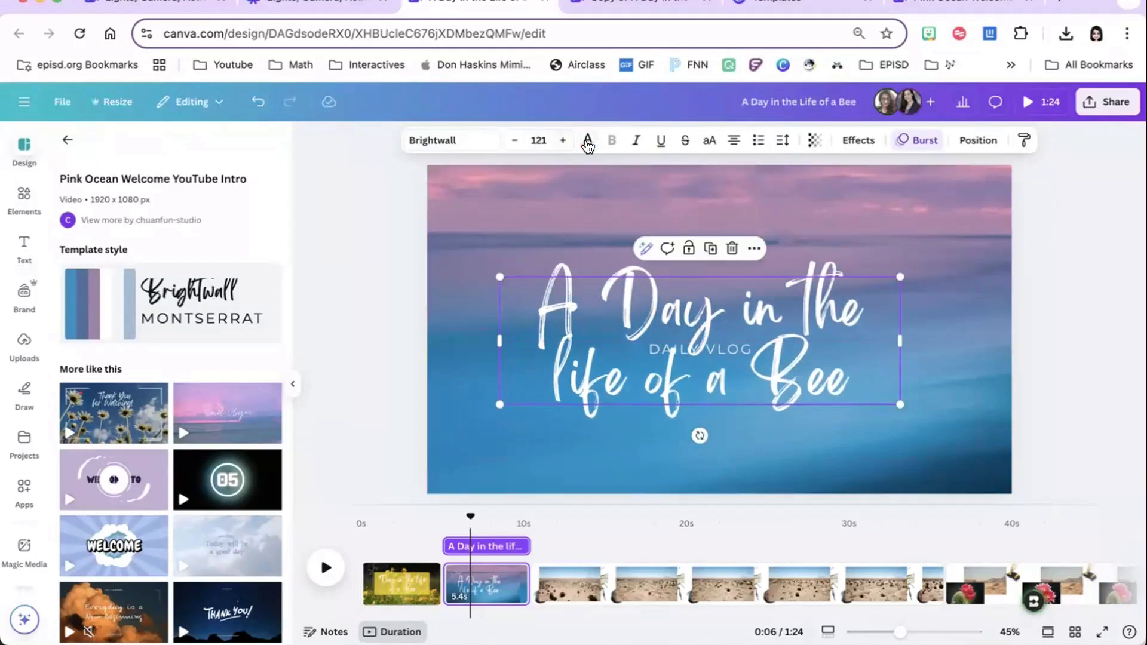
{"action": "left_click_drag", "start_coordinate": [681, 299], "coordinate": [735, 230]}
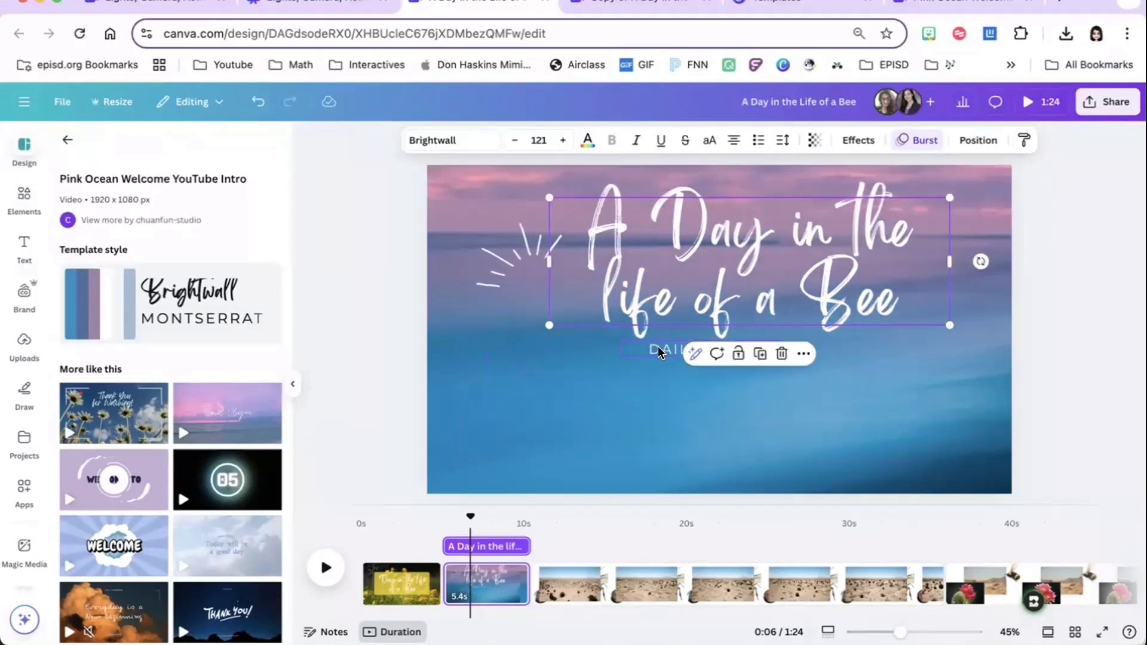
{"action": "left_click", "coordinate": [659, 351]}
{"action": "key", "text": "Delete"}
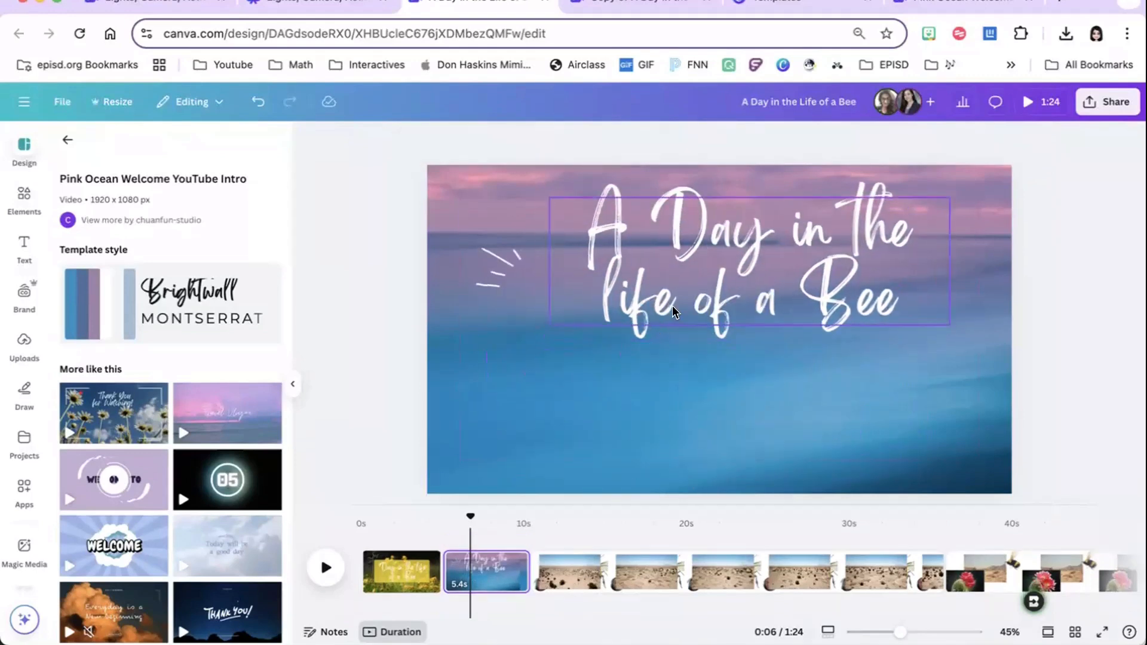
Reposition the "A Day in the life of a Bee" title near the centre of the ocean page
{"action": "left_click", "coordinate": [727, 249]}
{"action": "left_click_drag", "start_coordinate": [727, 249], "coordinate": [697, 285]}
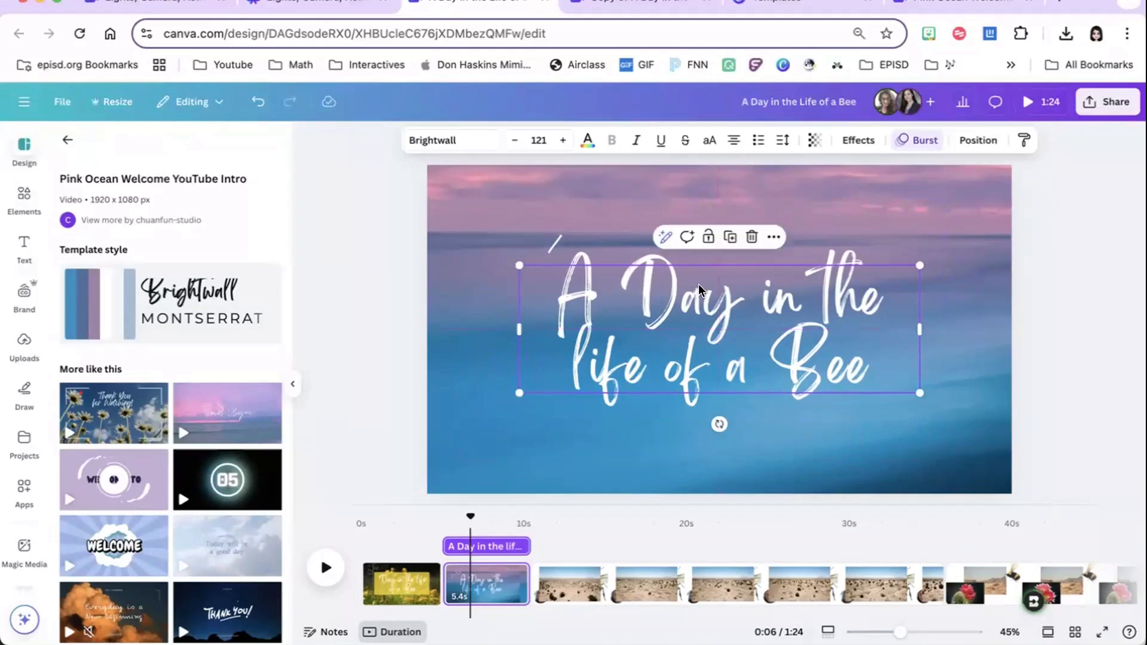
{"action": "left_click", "coordinate": [633, 185]}
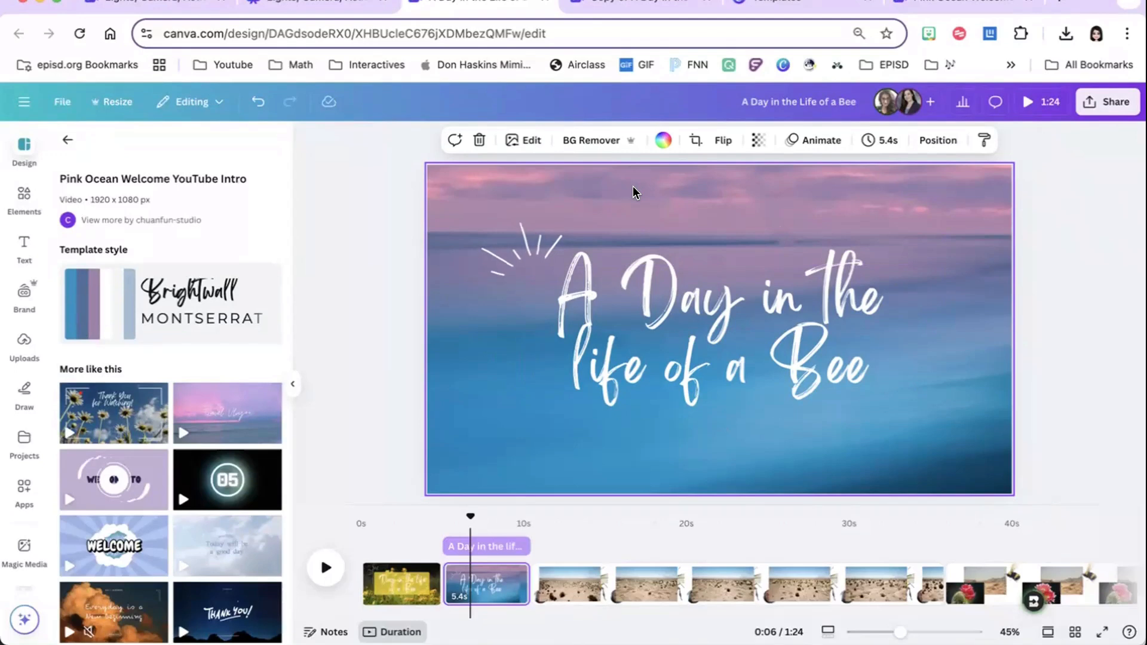
Search the elements library for "bee"
{"action": "left_click", "coordinate": [20, 196]}
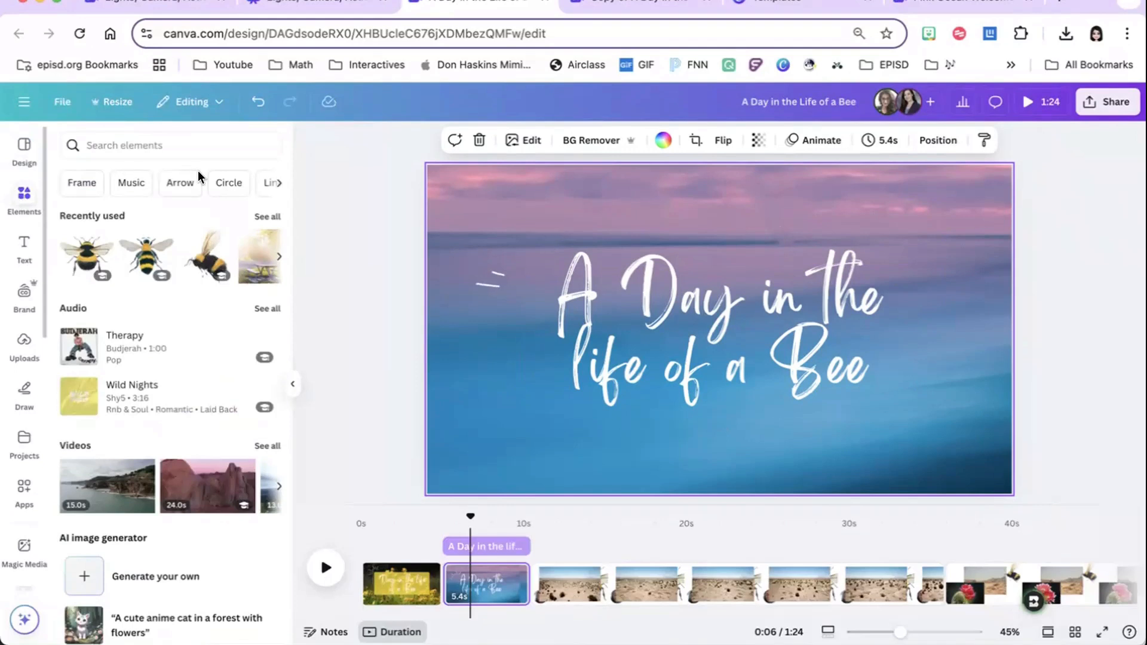
{"action": "left_click", "coordinate": [170, 146]}
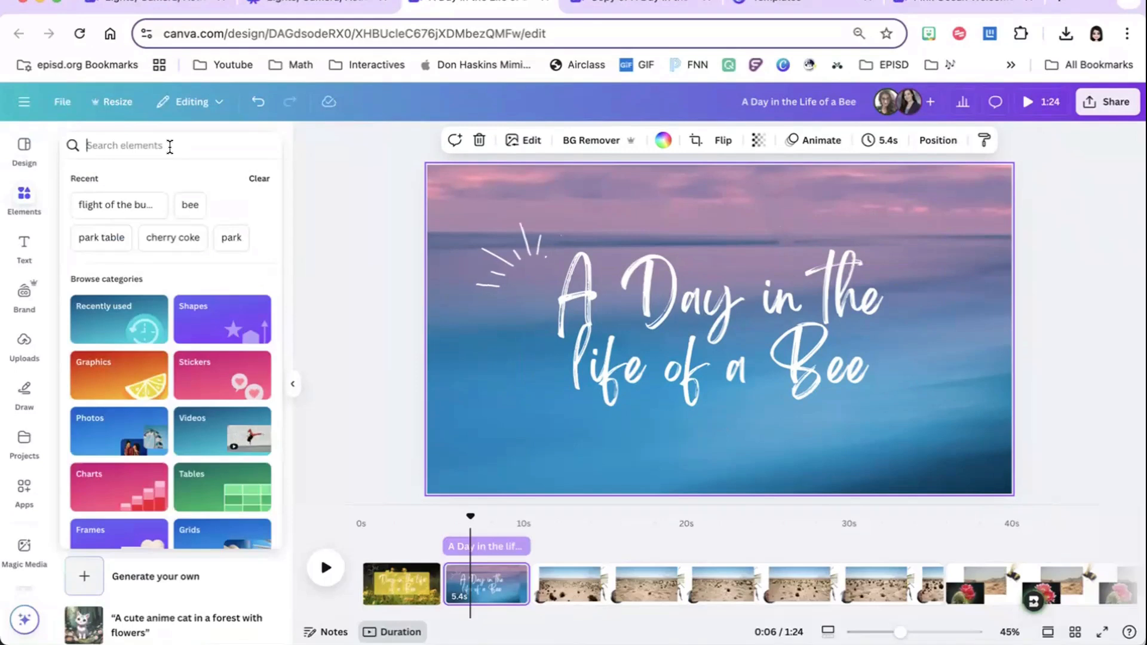
{"action": "type", "text": "bee"}
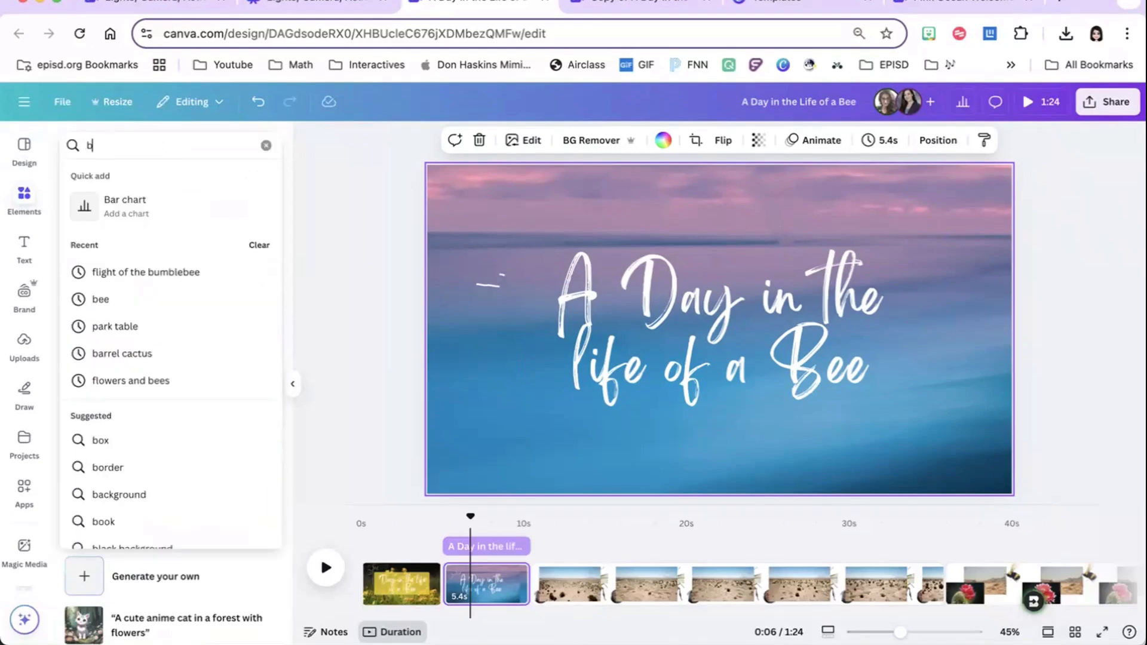
{"action": "key", "text": "Return"}
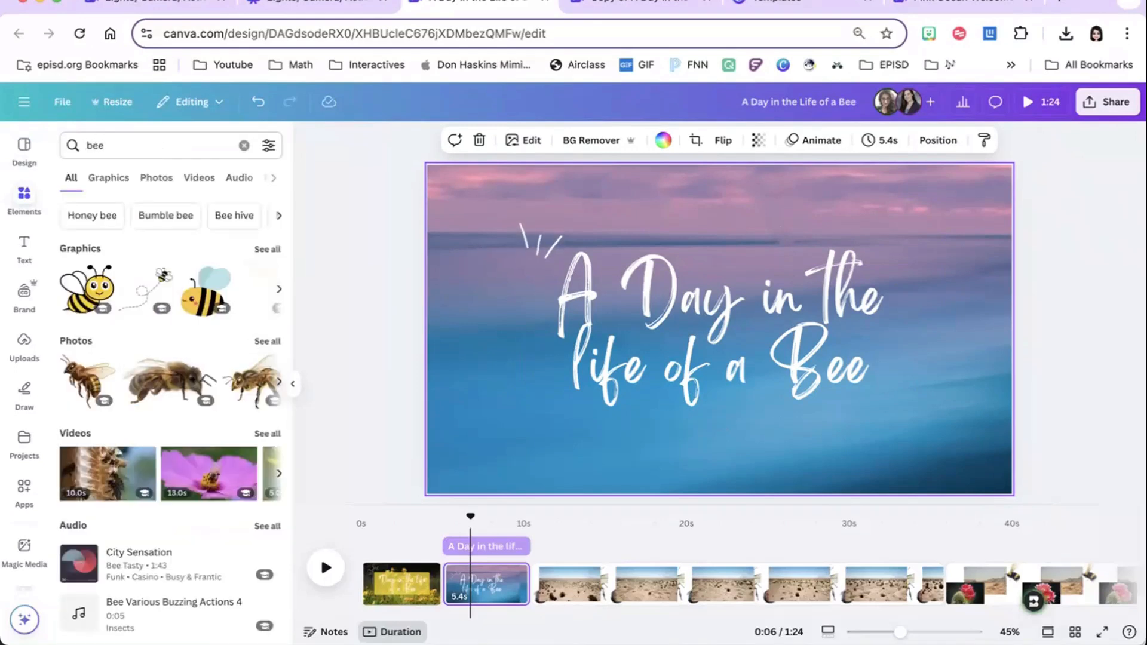
Replace the elements search term with "bee and flowers" and run the search
{"action": "left_click", "coordinate": [125, 144]}
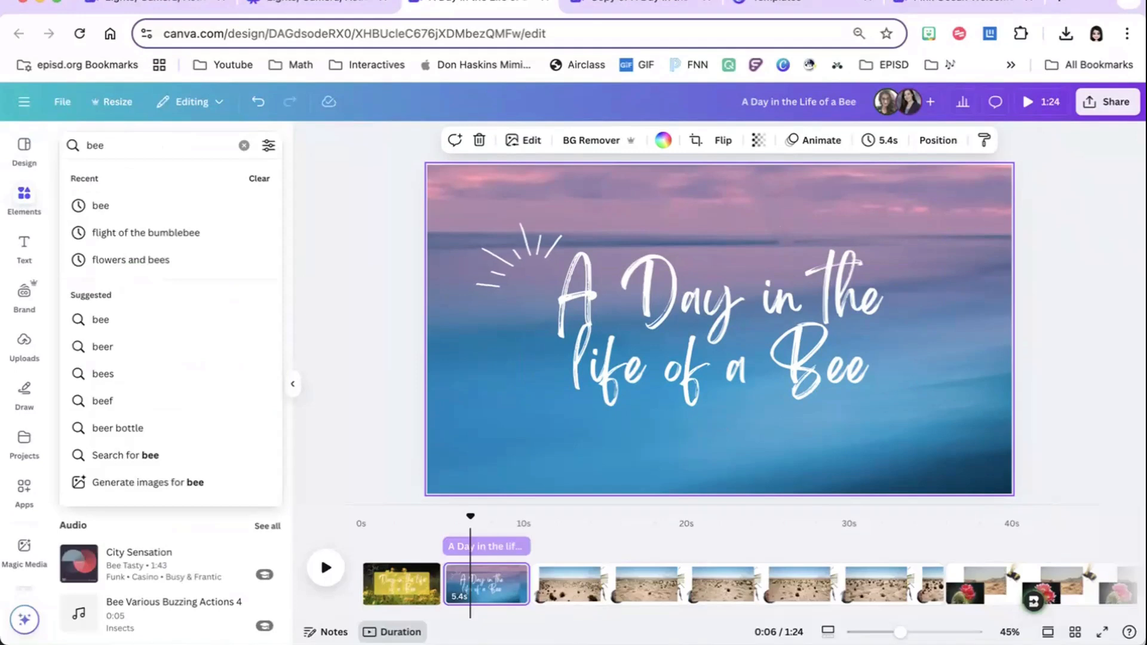
{"action": "key", "text": "BackSpace"}
{"action": "key", "text": "BackSpace"}
{"action": "key", "text": "BackSpace"}
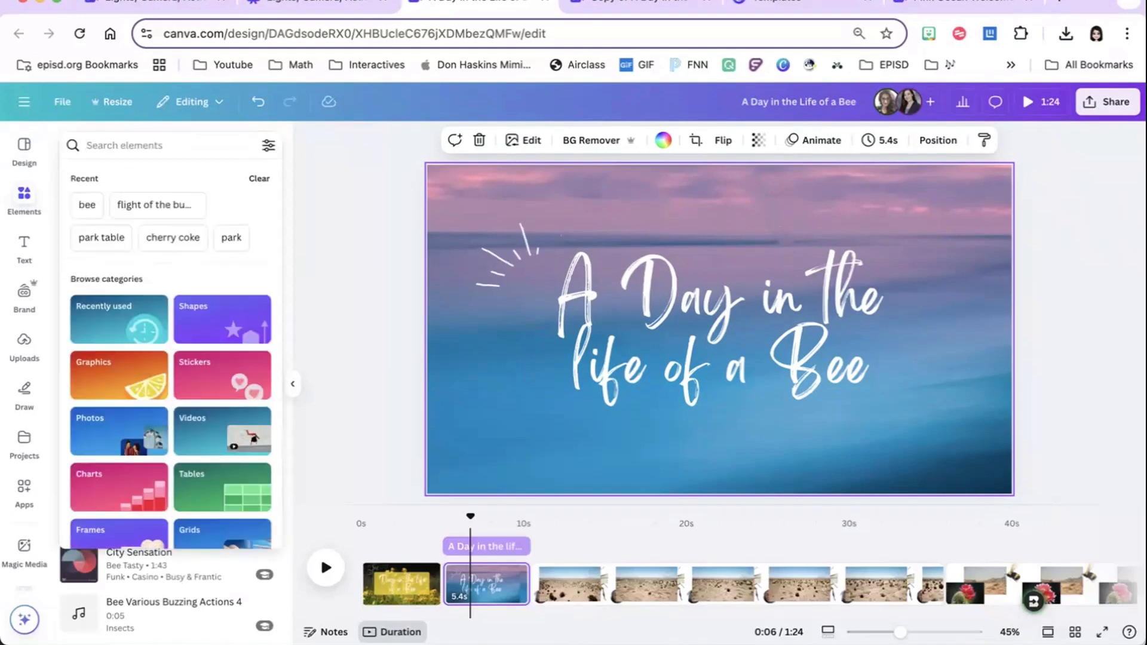
{"action": "type", "text": "bee an"}
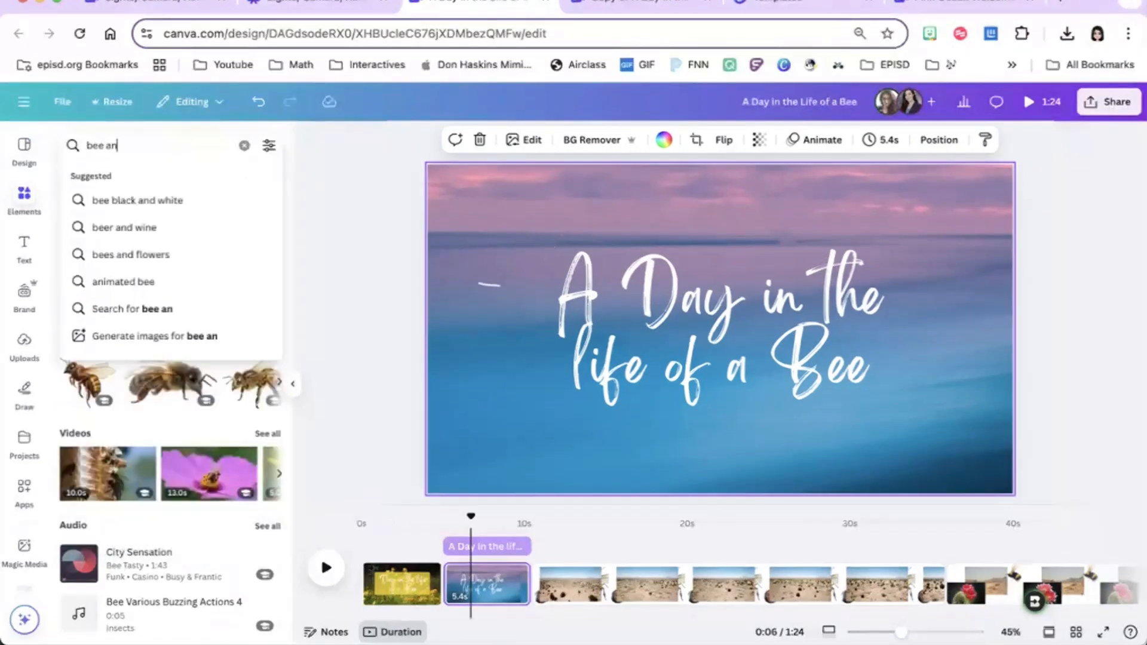
{"action": "type", "text": "d flower"}
{"action": "key", "text": "Return"}
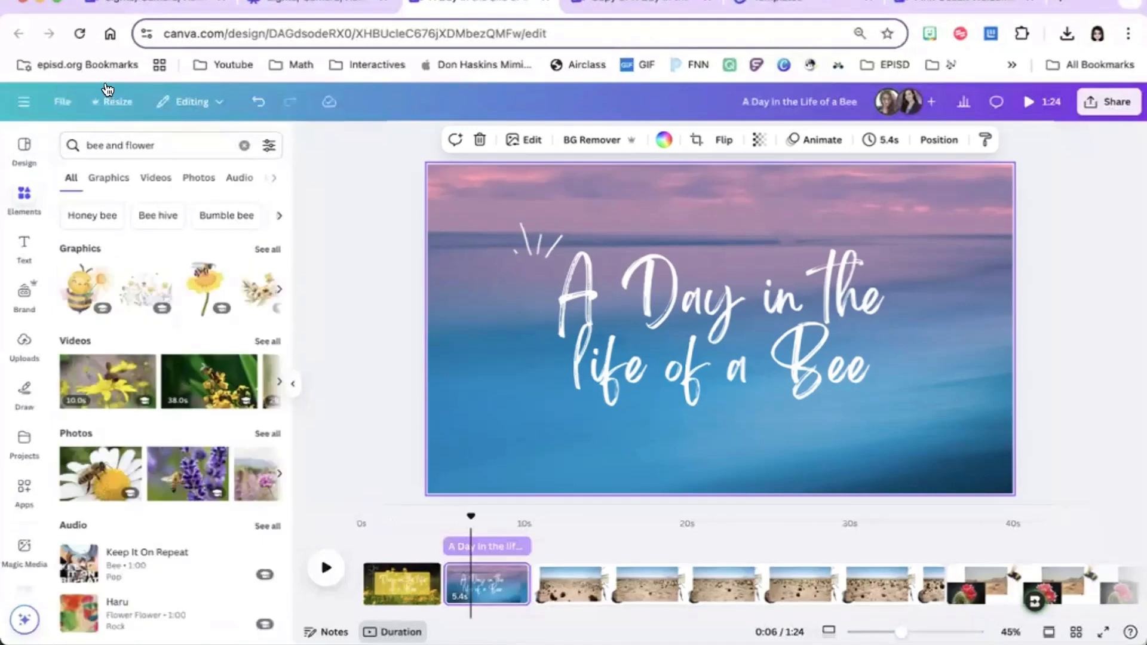
{"action": "type", "text": "s"}
{"action": "key", "text": "Return"}
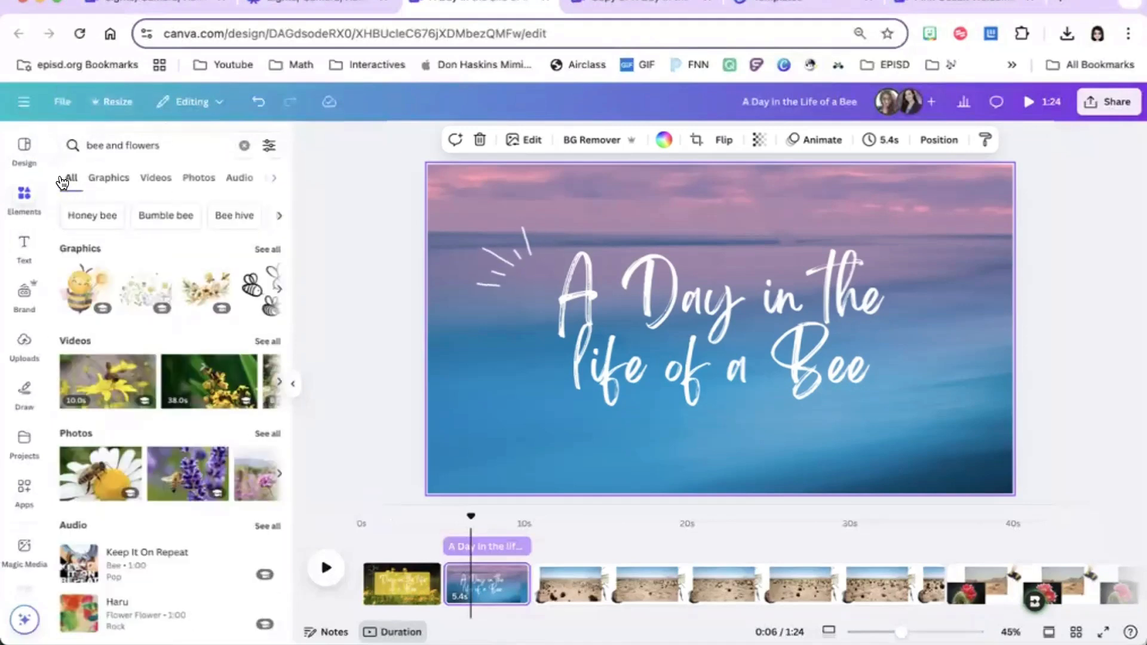
Browse the video results and replace the ocean page's background with the 9-second daisy field clip
{"action": "left_click", "coordinate": [270, 178]}
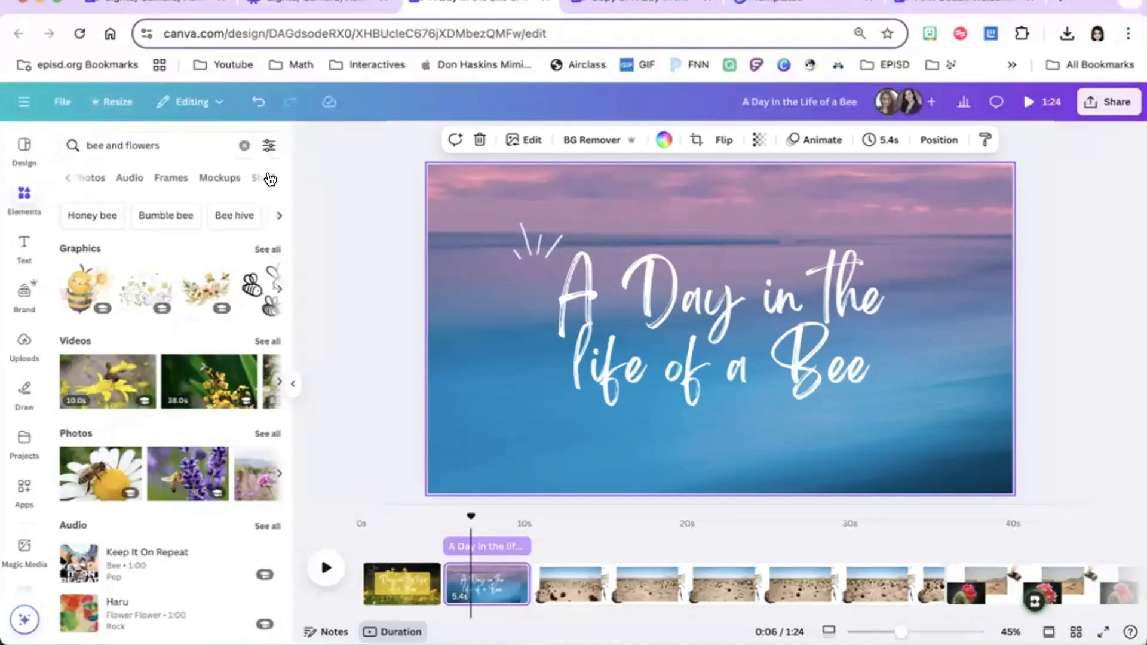
{"action": "scroll", "coordinate": [168, 404], "scroll_direction": "down", "scroll_amount": 2}
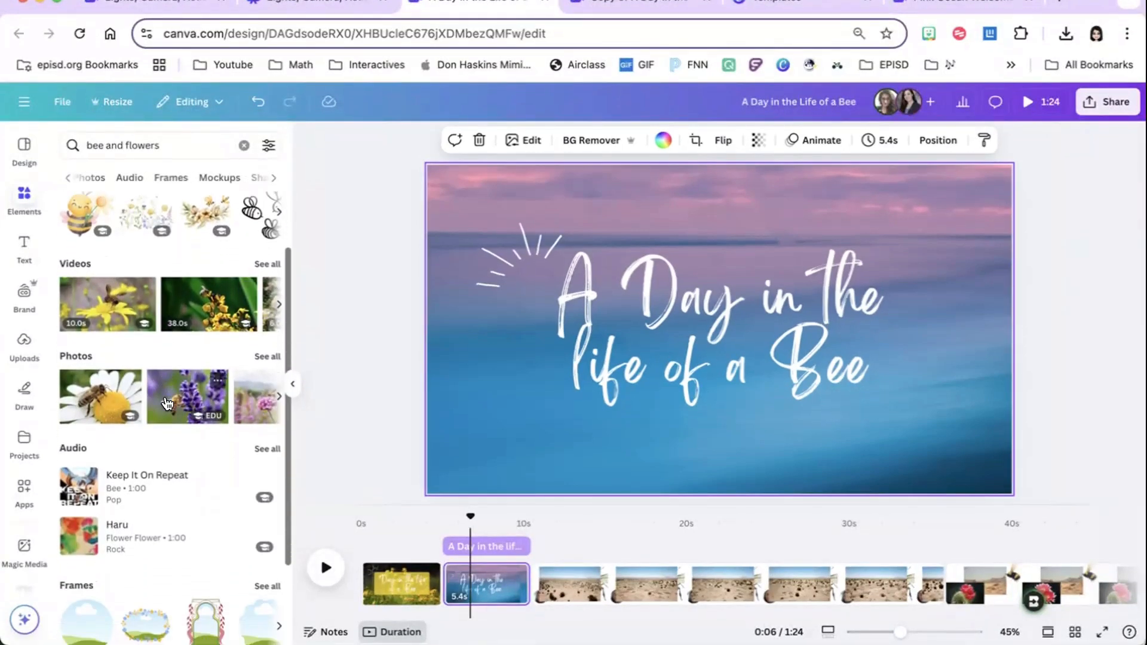
{"action": "scroll", "coordinate": [166, 403], "scroll_direction": "up", "scroll_amount": 2}
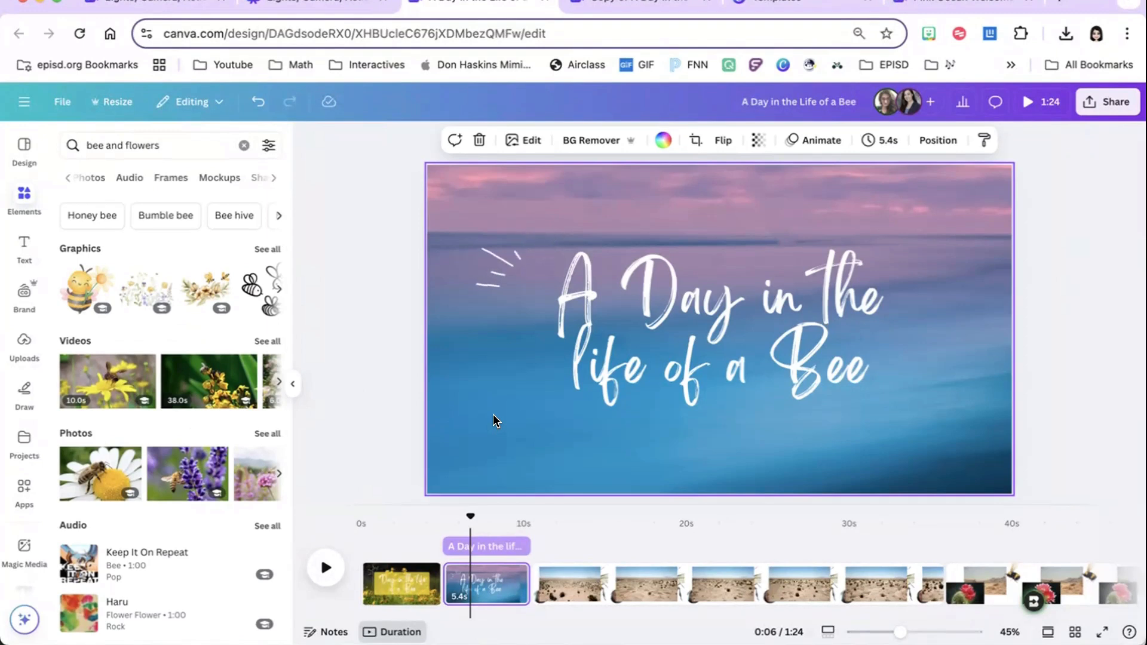
{"action": "left_click", "coordinate": [266, 341]}
{"action": "scroll", "coordinate": [156, 454], "scroll_direction": "down", "scroll_amount": 2}
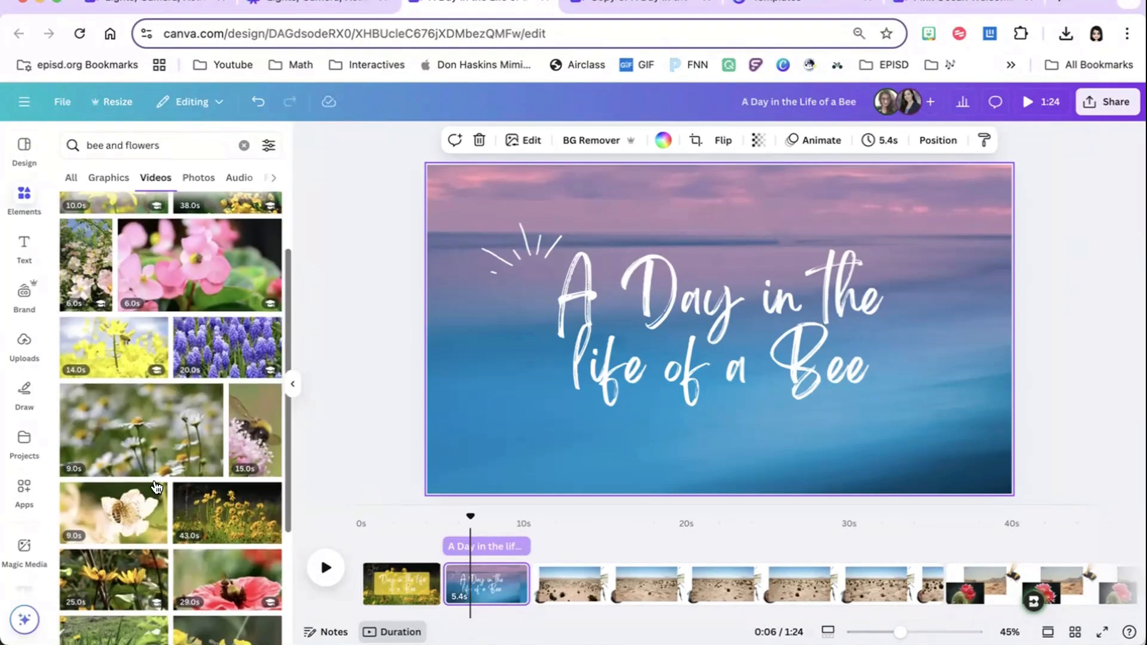
{"action": "scroll", "coordinate": [164, 454], "scroll_direction": "down", "scroll_amount": 3}
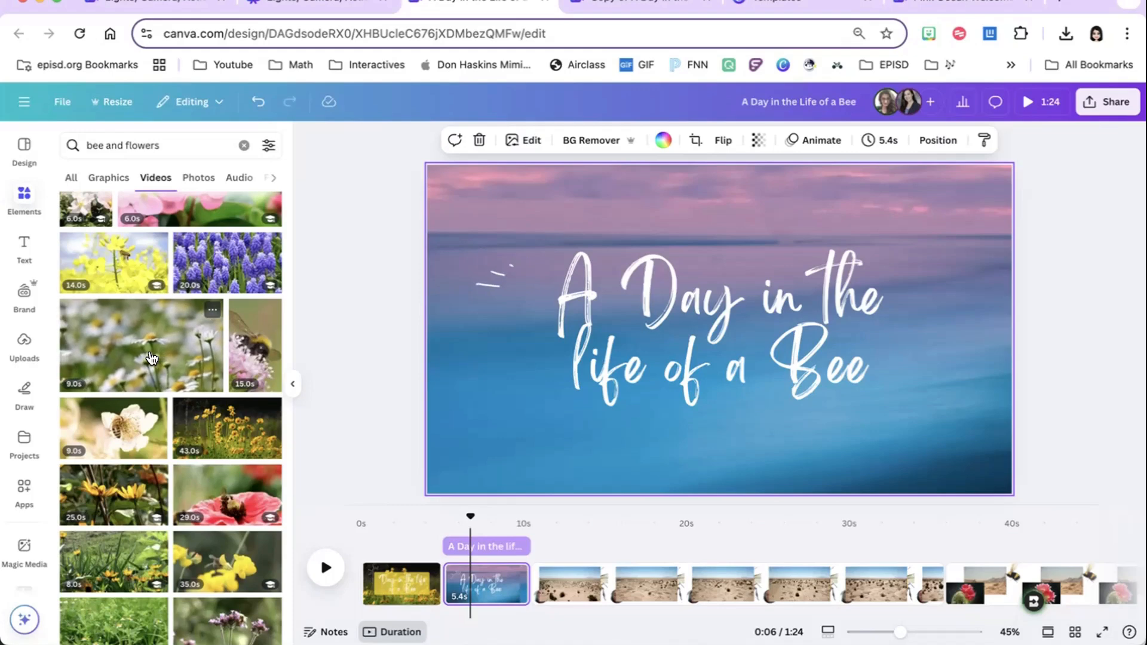
{"action": "left_click_drag", "start_coordinate": [151, 358], "coordinate": [490, 367]}
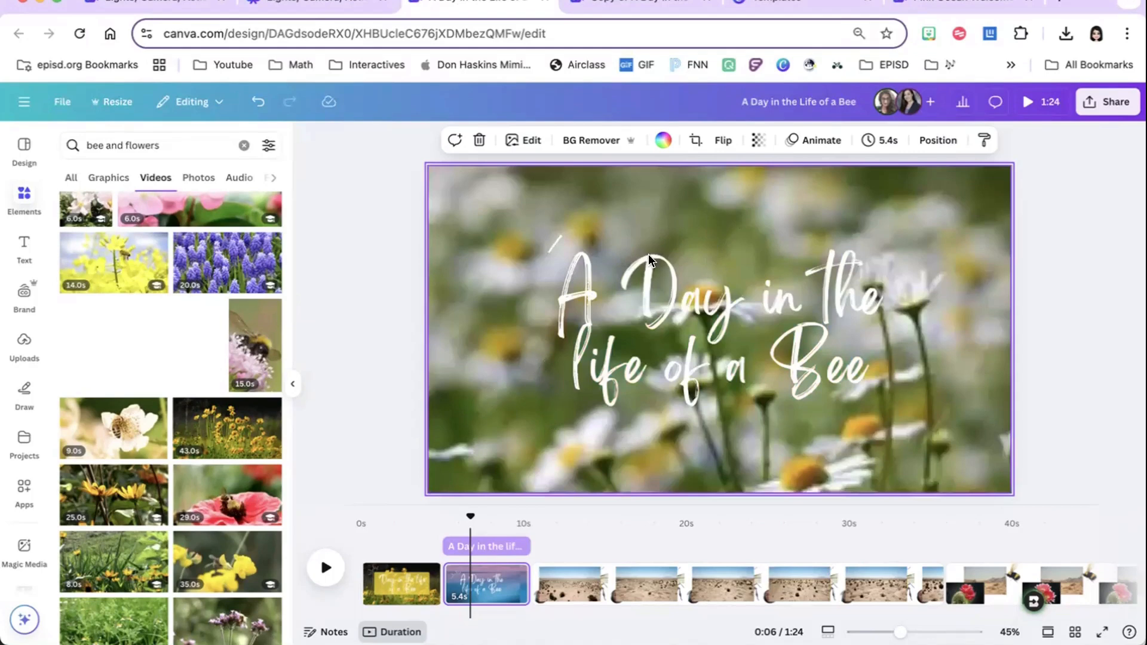
{"action": "left_click_drag", "start_coordinate": [648, 254], "coordinate": [647, 253]}
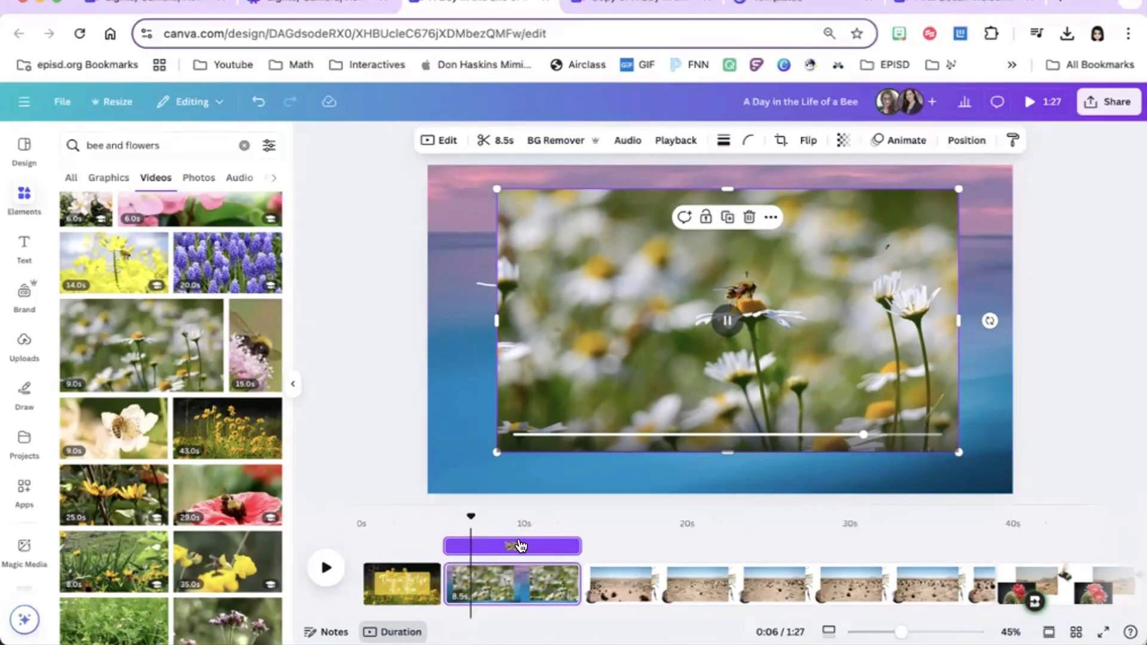
Preview the daisy title page from its start, then park the playhead at about 9 seconds
{"action": "left_click", "coordinate": [436, 509]}
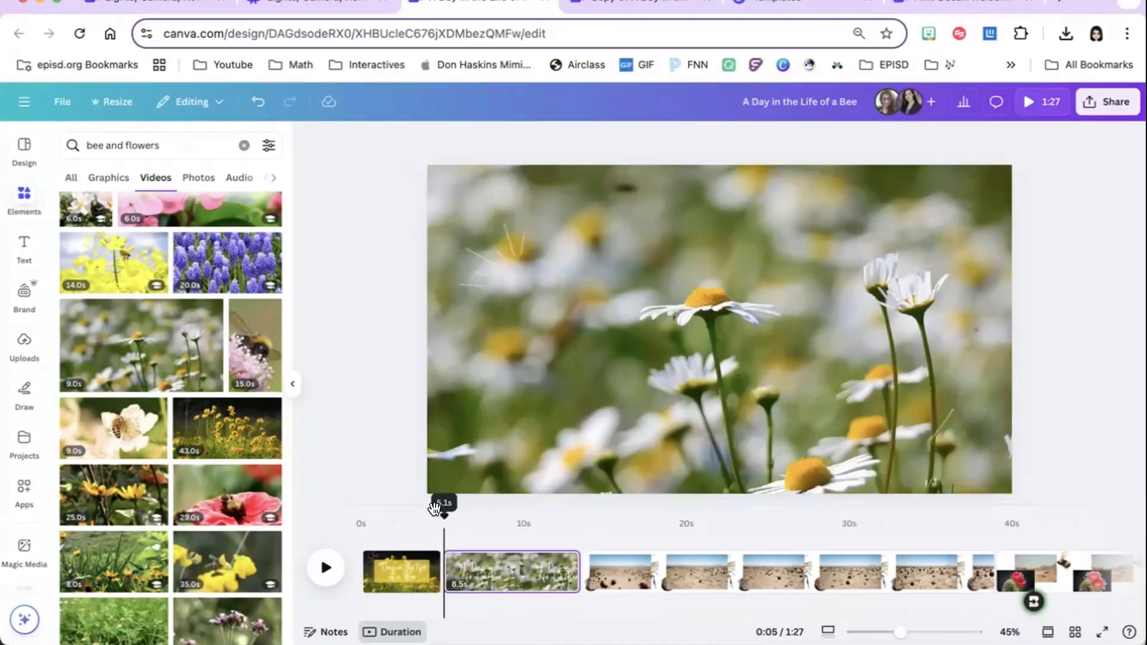
{"action": "key", "text": "space"}
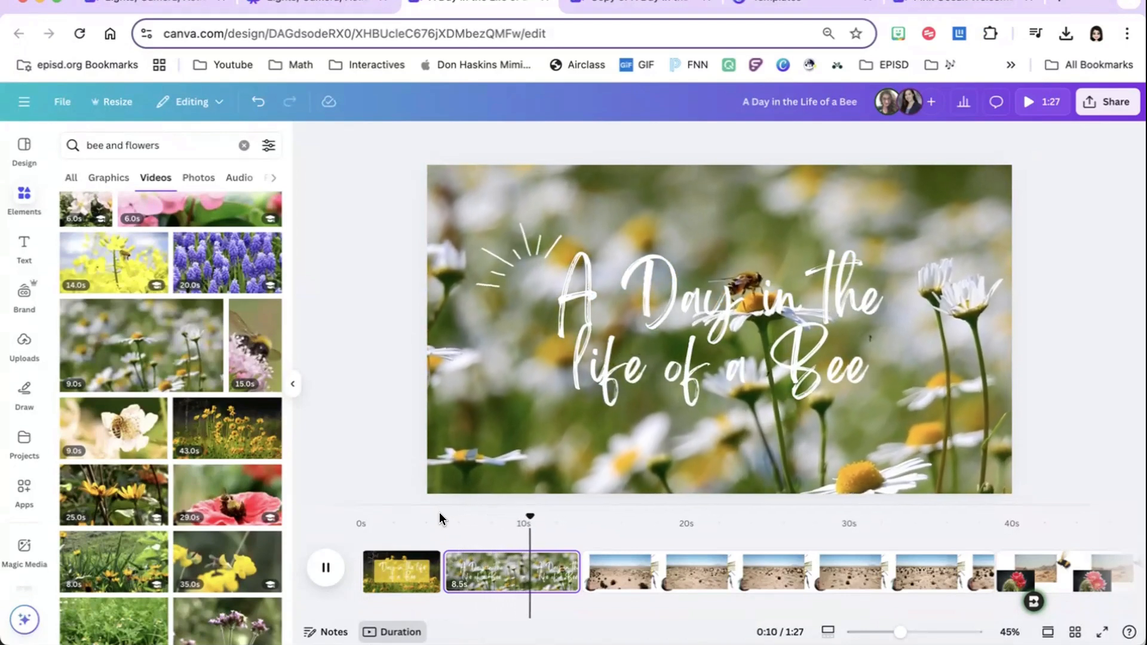
{"action": "key", "text": "space"}
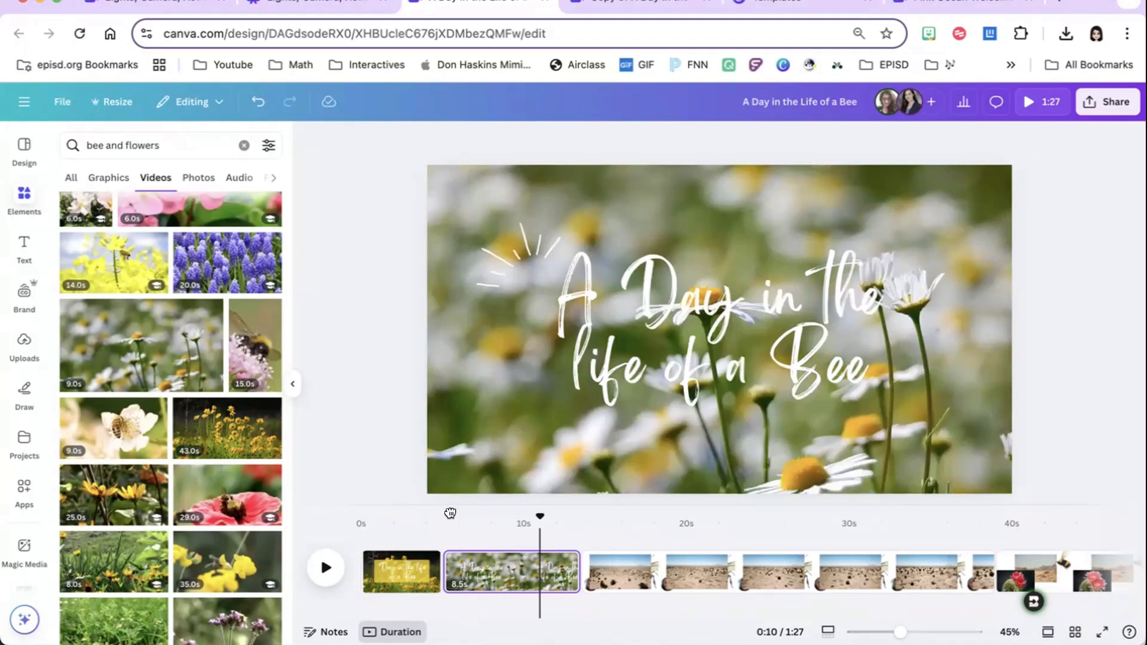
{"action": "left_click", "coordinate": [505, 521]}
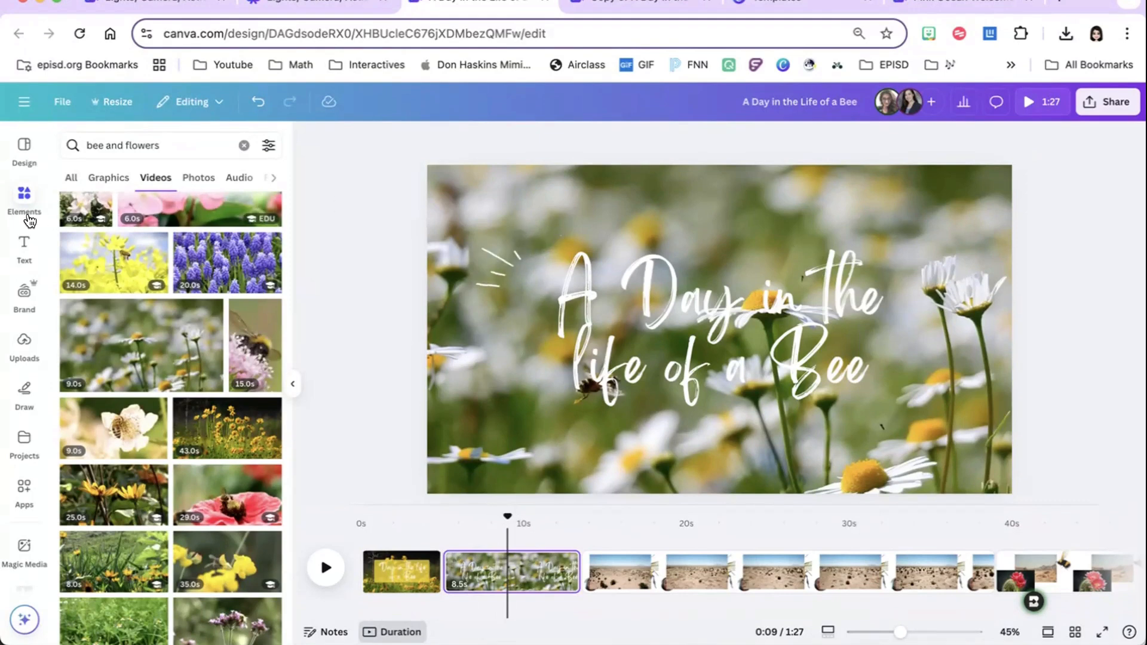
Add a rectangle shape and enlarge it over the title to about 1397 by 540 px
{"action": "left_click", "coordinate": [243, 145]}
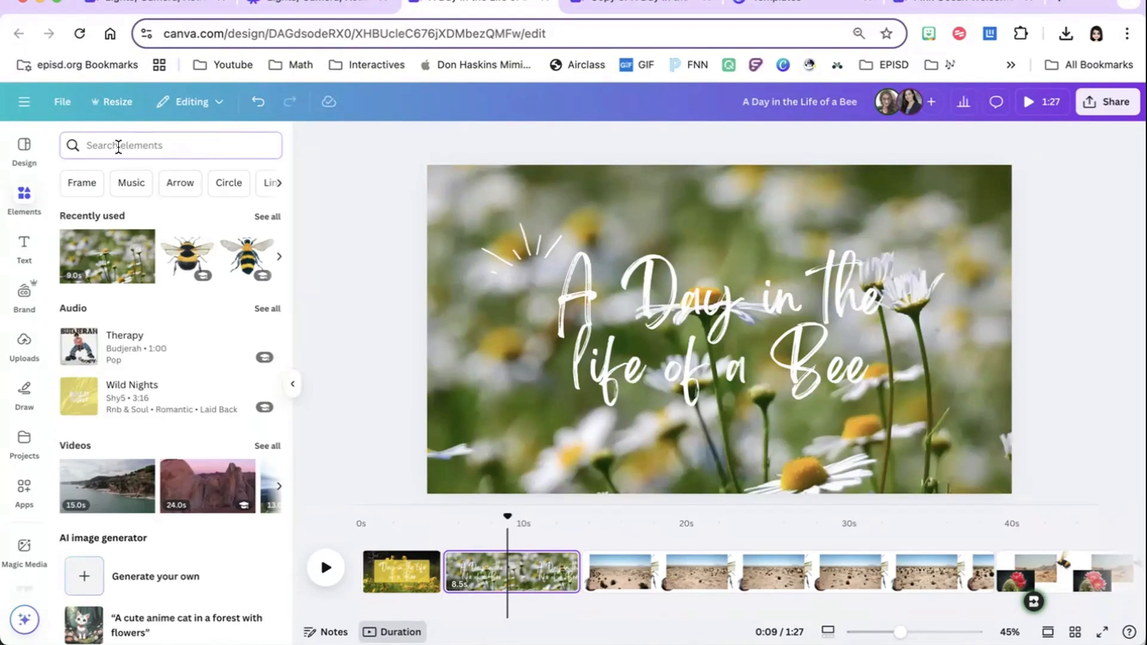
{"action": "type", "text": "re"}
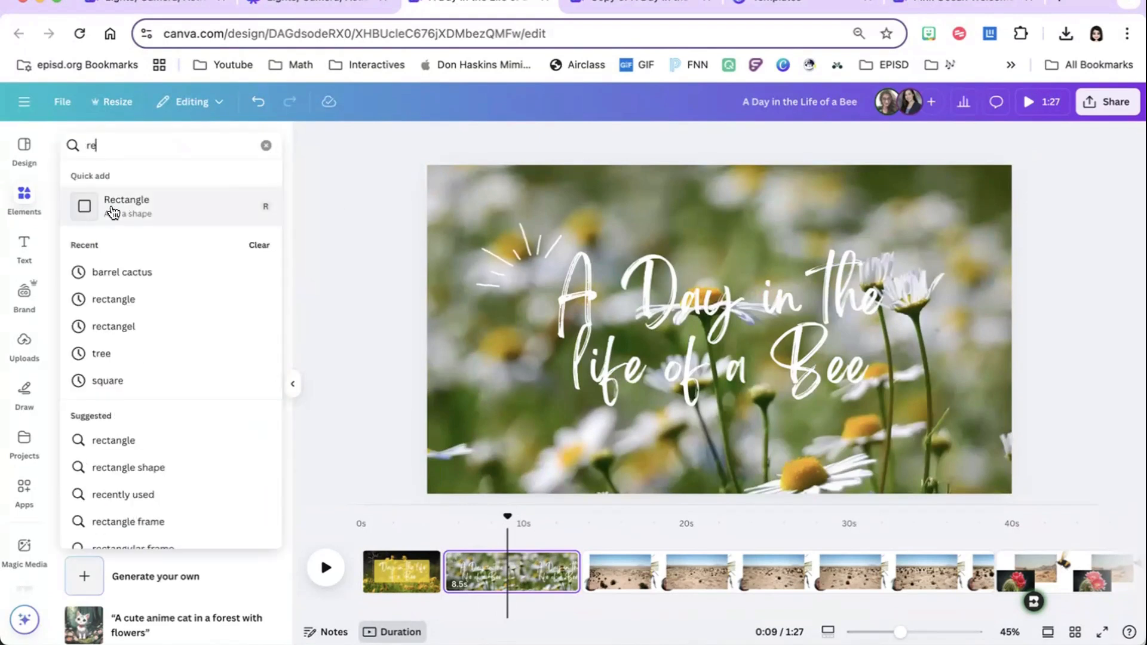
{"action": "left_click", "coordinate": [114, 208]}
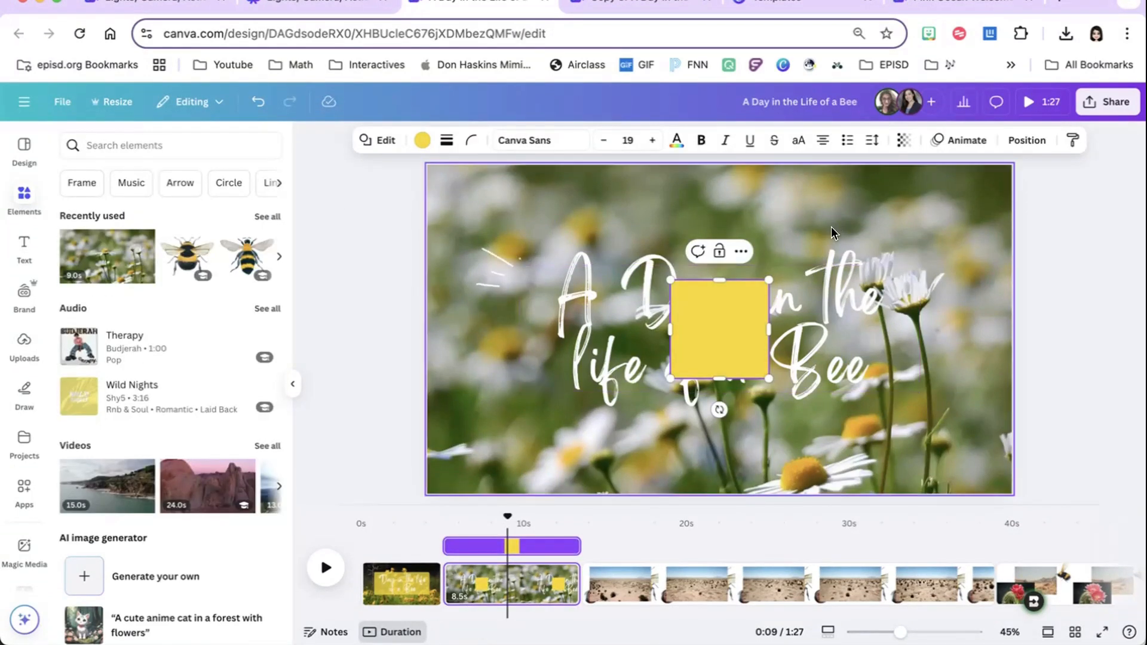
{"action": "left_click", "coordinate": [734, 313]}
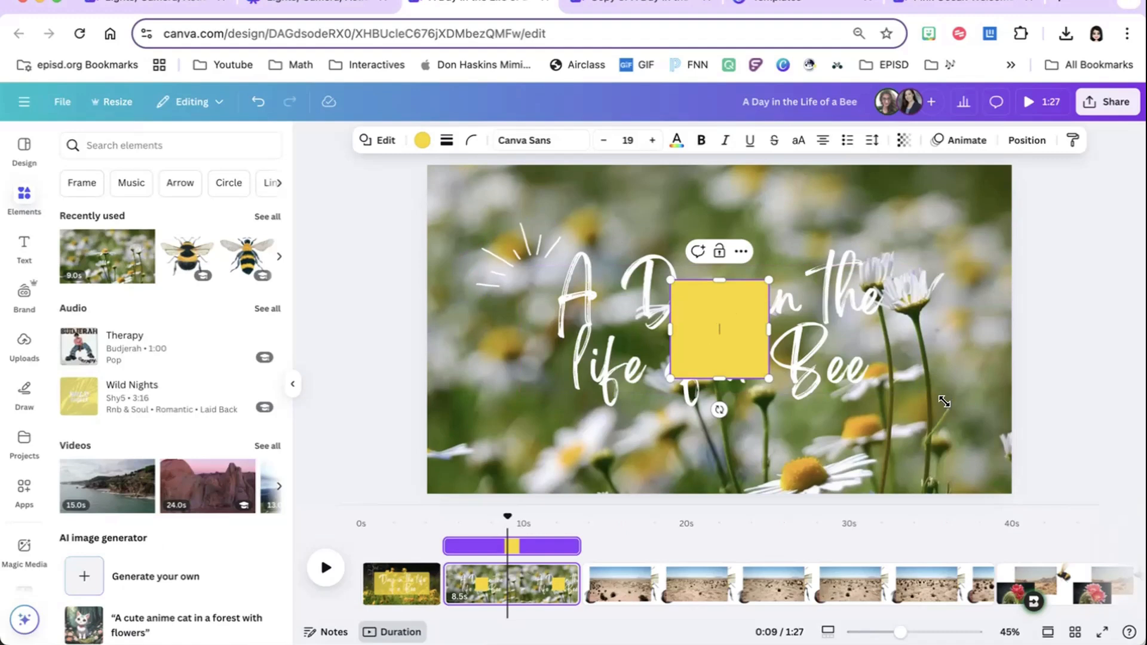
{"action": "left_click_drag", "start_coordinate": [944, 401], "coordinate": [942, 400]}
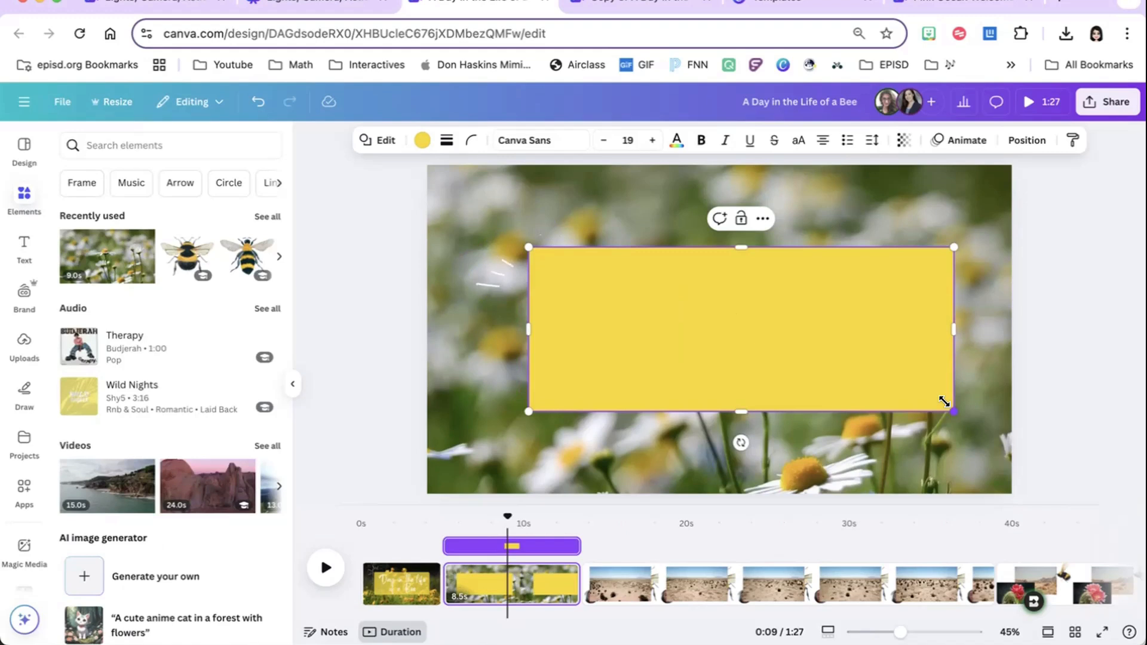
{"action": "left_click_drag", "start_coordinate": [892, 359], "coordinate": [884, 360]}
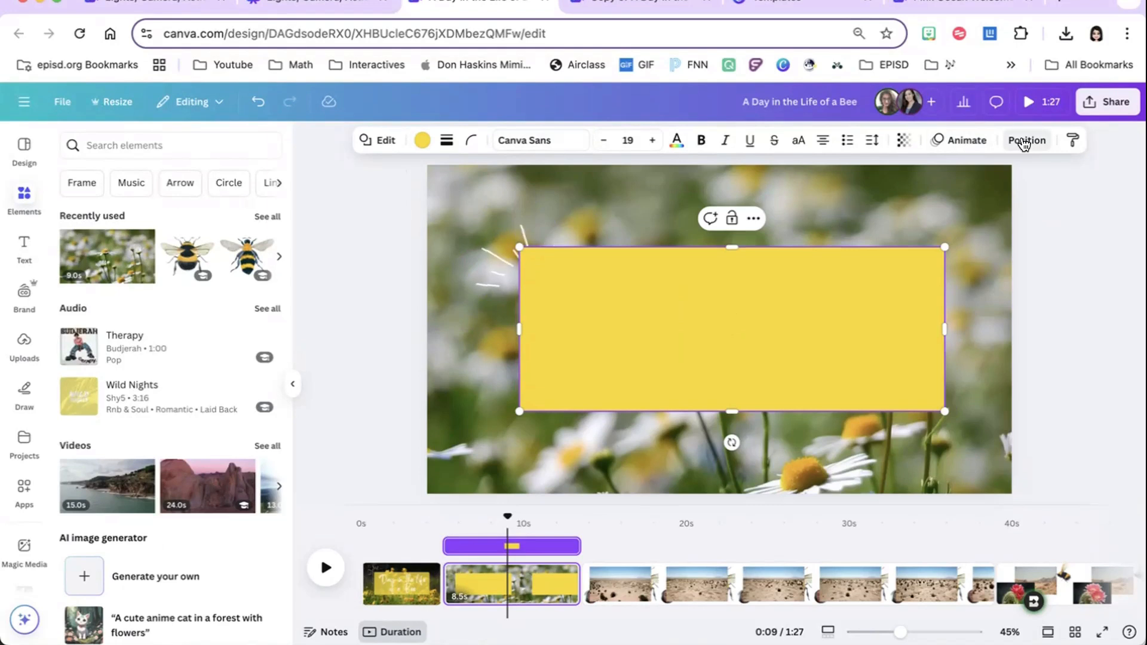
Move the yellow rectangle's layer below the title and burst lines, directly above the background video
{"action": "left_click", "coordinate": [1025, 141]}
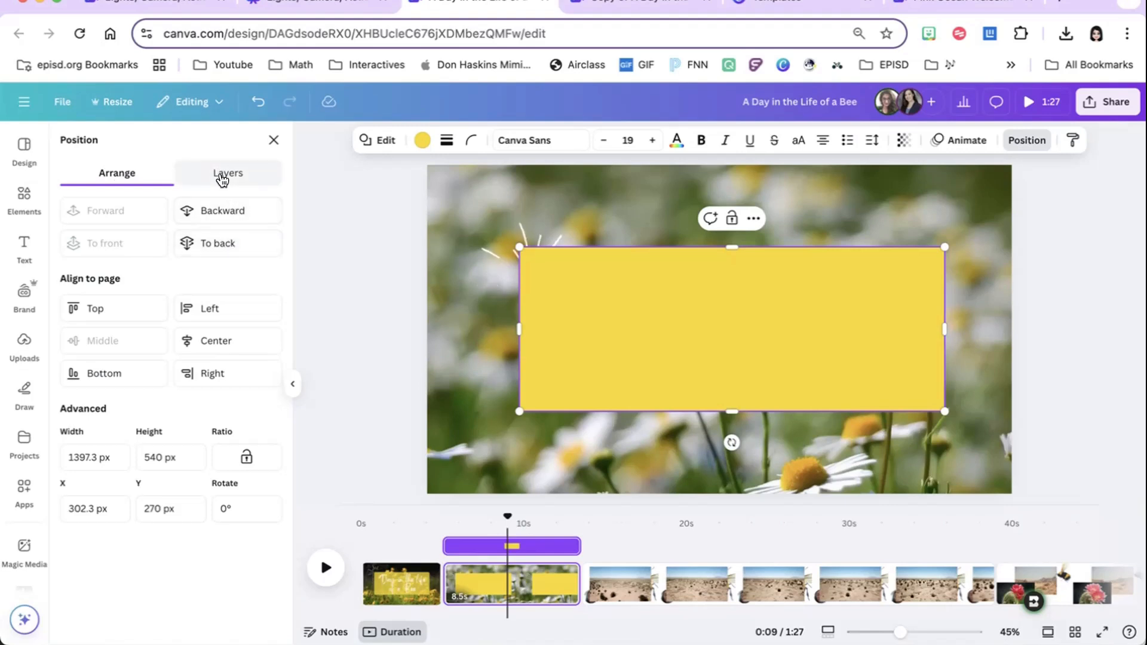
{"action": "left_click", "coordinate": [222, 177]}
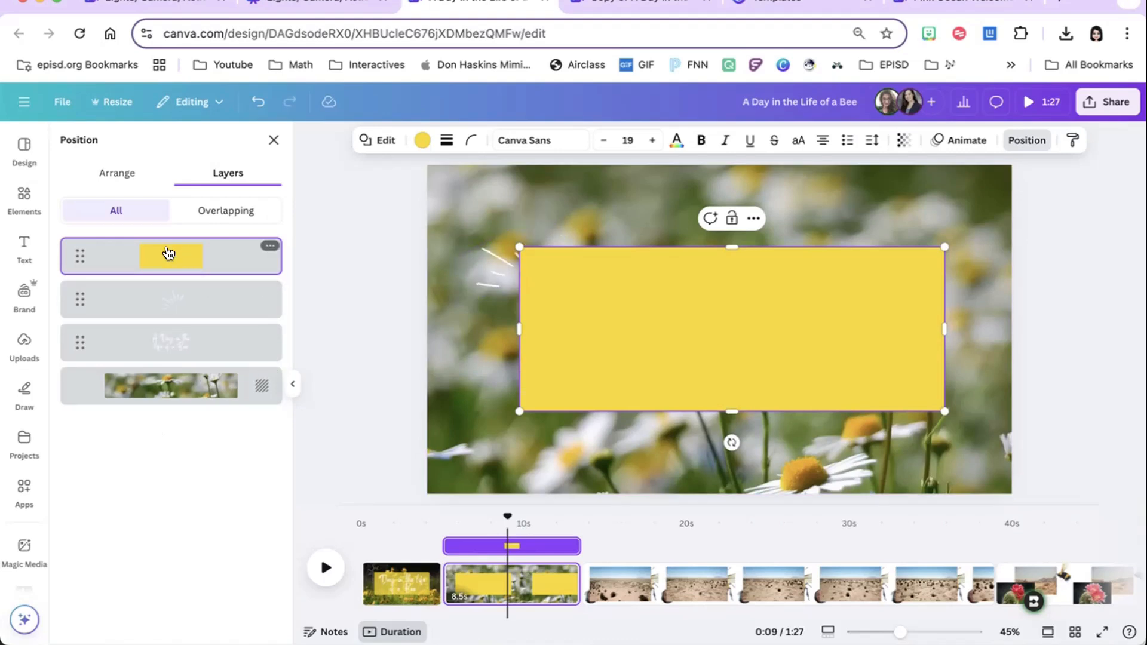
{"action": "left_click_drag", "start_coordinate": [169, 254], "coordinate": [170, 365]}
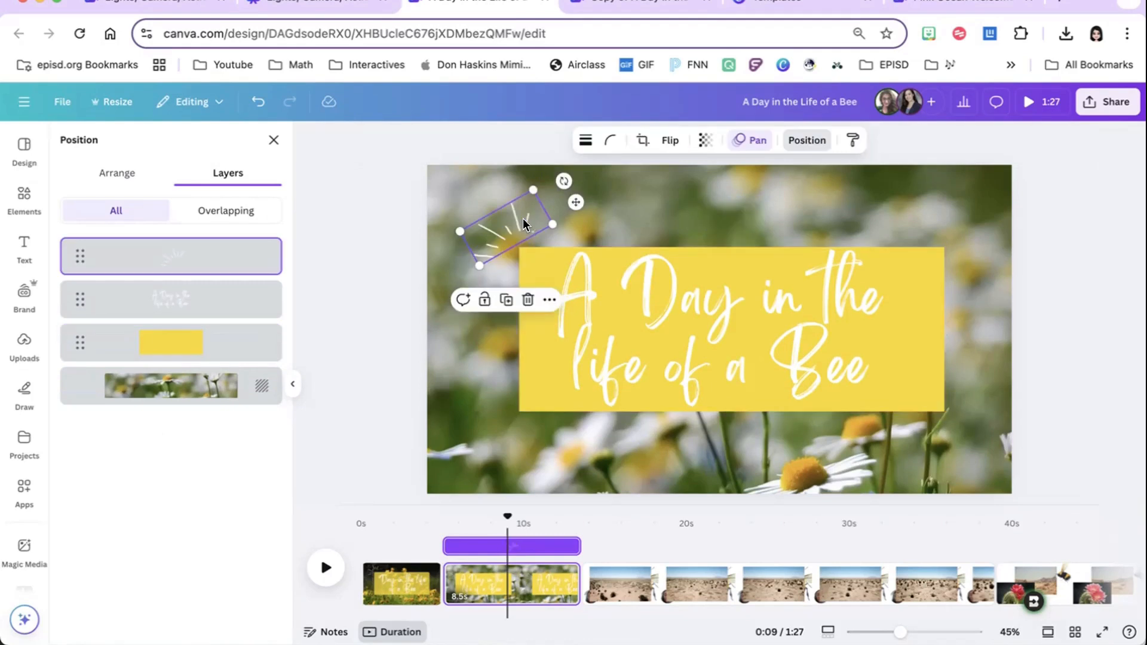
Place the burst lines just outside the rectangle's upper-left corner and extend the rectangle slightly upward around the title
{"action": "left_click", "coordinate": [522, 220]}
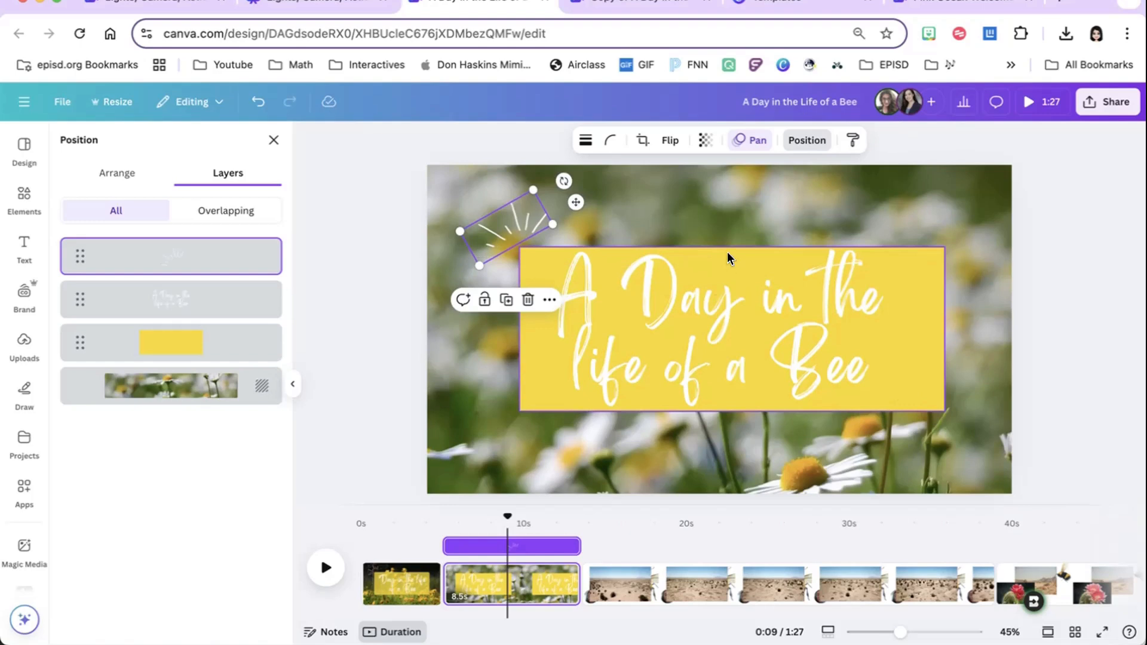
{"action": "left_click_drag", "start_coordinate": [723, 248], "coordinate": [722, 239]}
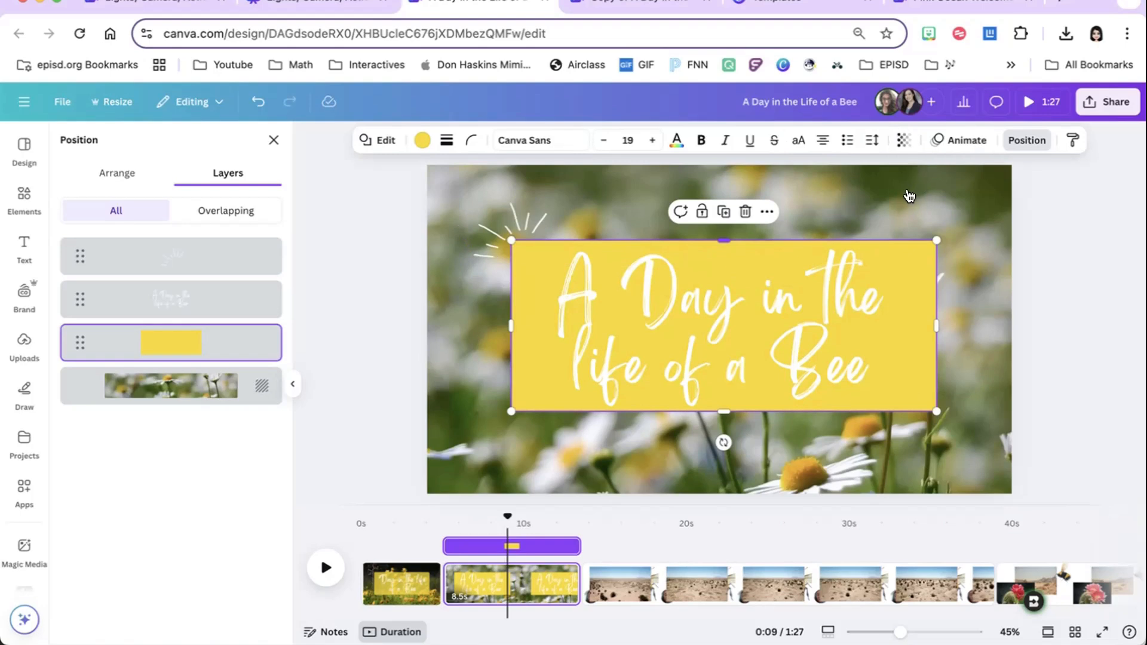
Set the yellow rectangle's transparency to 79, round its corners, and deselect it
{"action": "left_click", "coordinate": [910, 196]}
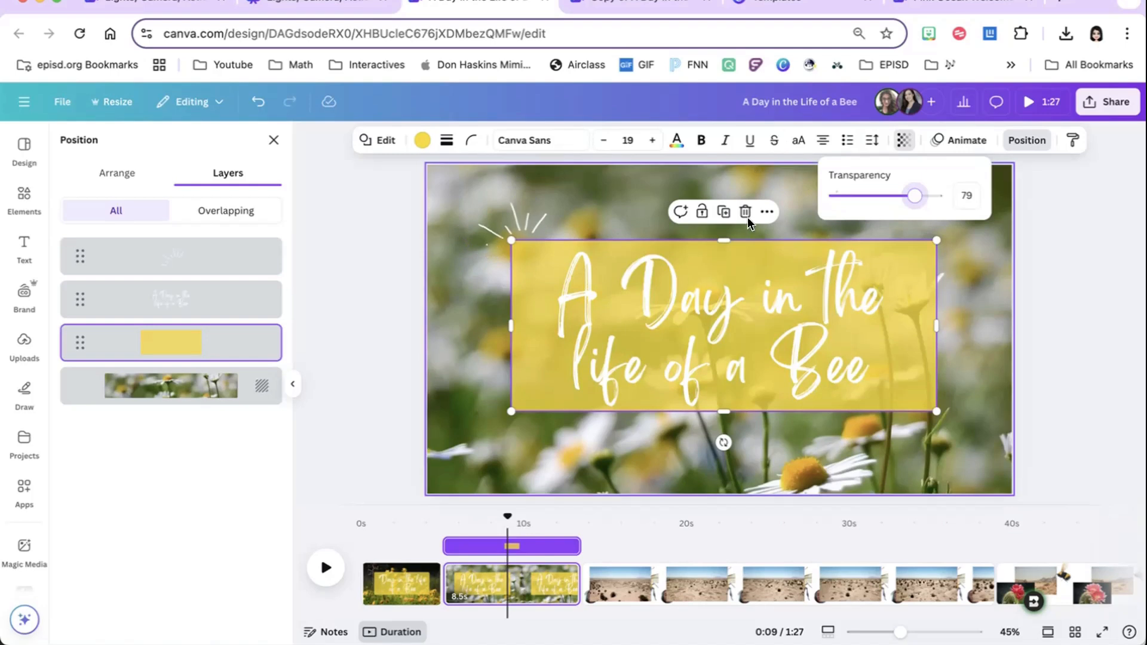
{"action": "left_click", "coordinate": [525, 254]}
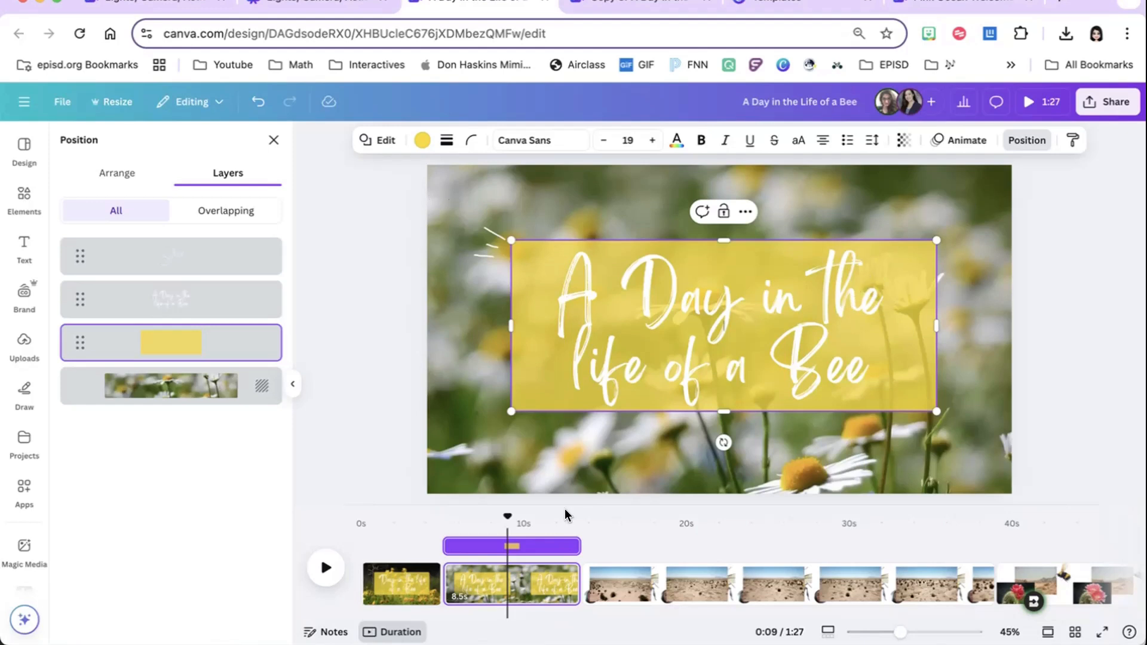
{"action": "left_click", "coordinate": [466, 487]}
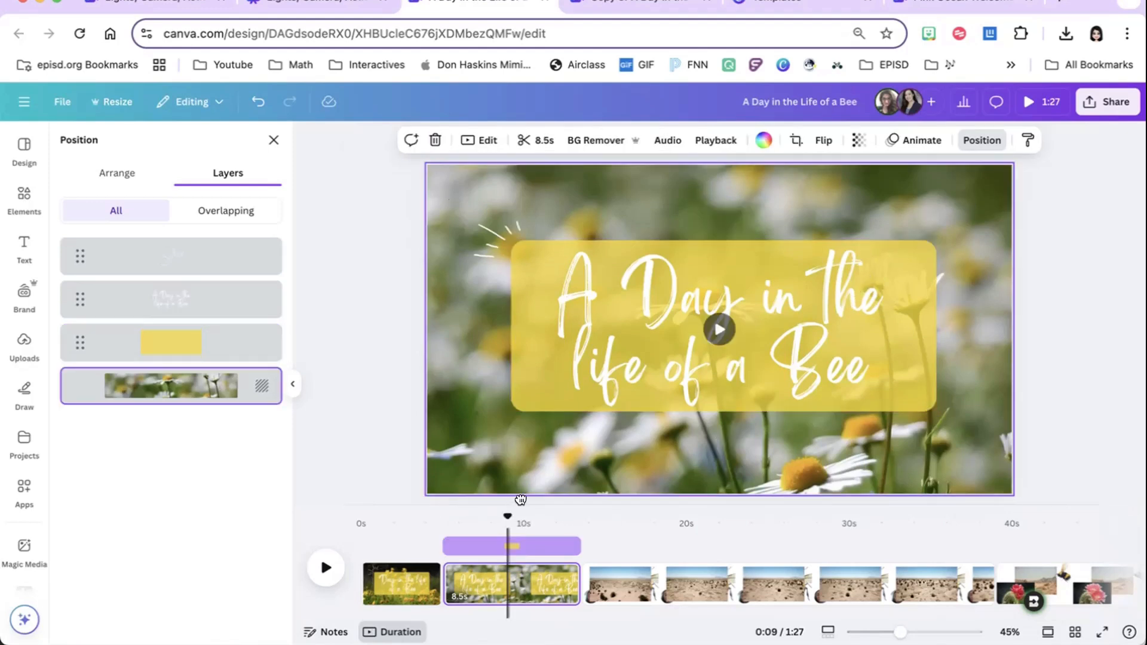
{"action": "left_click_drag", "start_coordinate": [563, 510], "coordinate": [514, 515]}
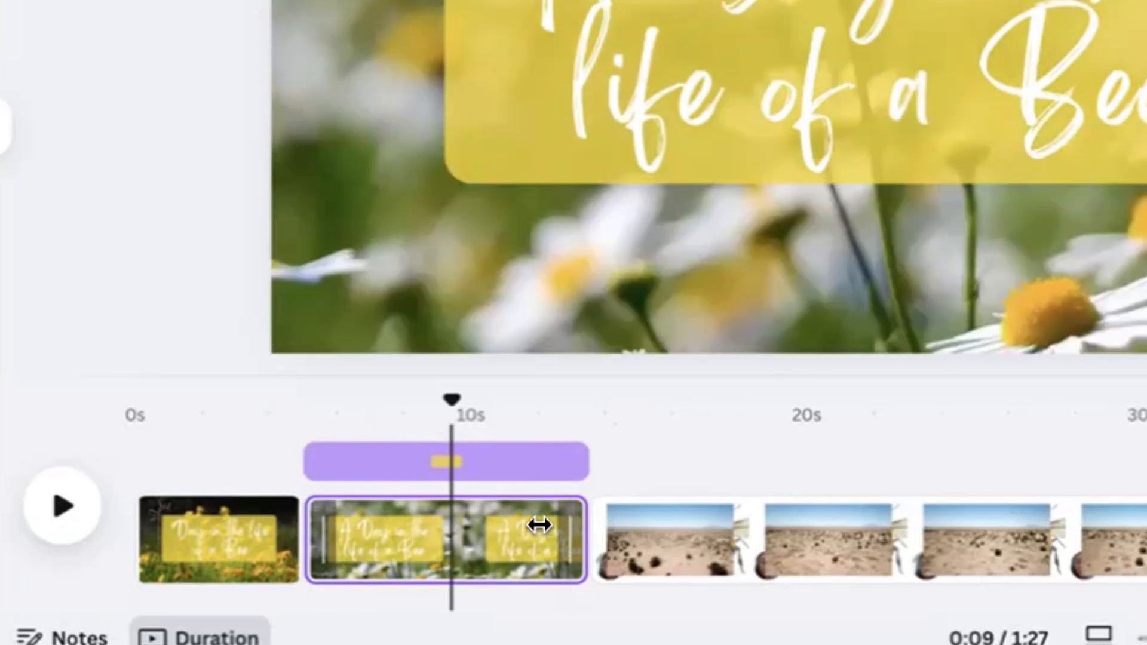
Trim the second title page with the daisy background to 5.0 seconds
{"action": "left_click_drag", "start_coordinate": [507, 538], "coordinate": [450, 542]}
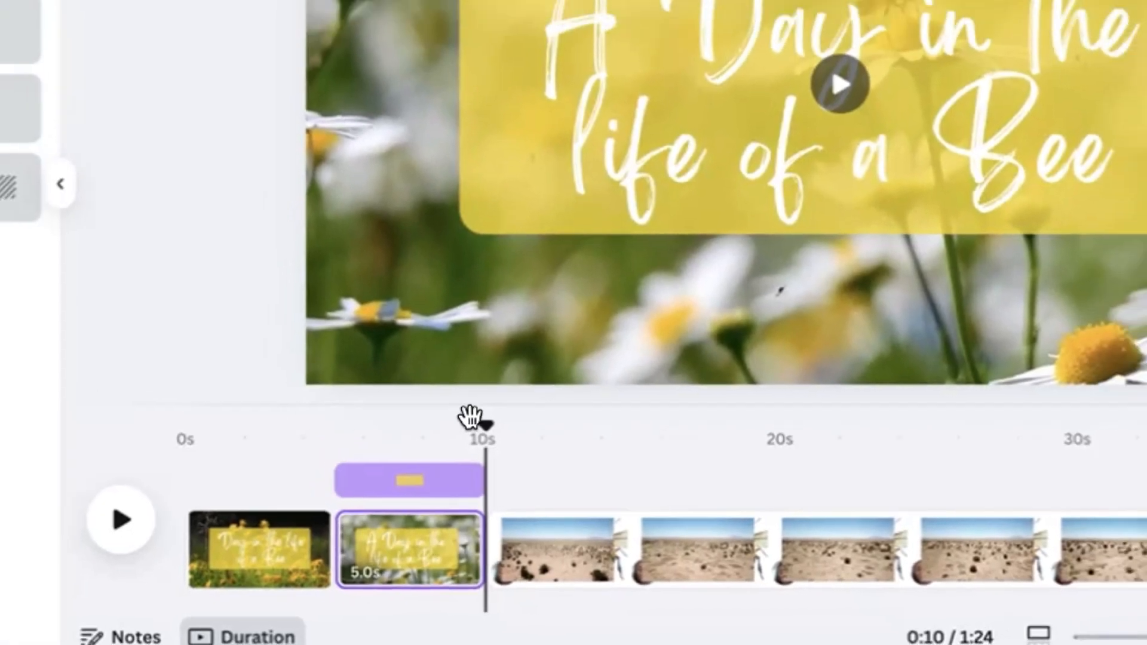
{"action": "left_click_drag", "start_coordinate": [468, 396], "coordinate": [301, 396]}
{"action": "left_click_drag", "start_coordinate": [441, 515], "coordinate": [524, 534]}
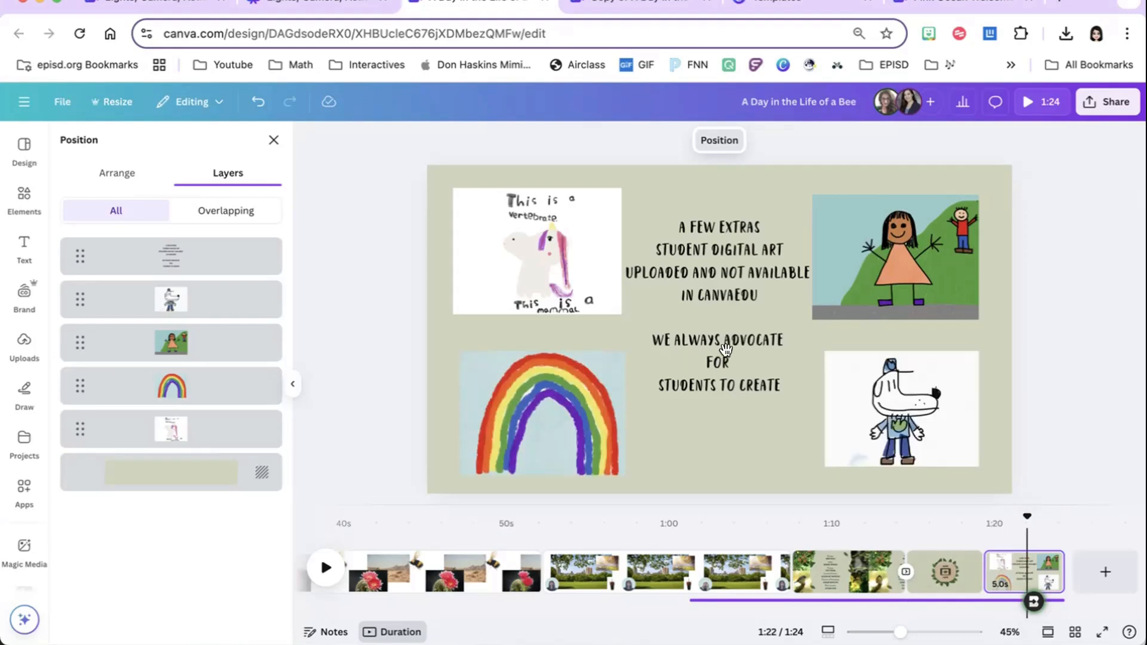
Insert a blank page directly after the desert and bee page and make it the current page
{"action": "left_click_drag", "start_coordinate": [1027, 515], "coordinate": [612, 515]}
{"action": "left_click_drag", "start_coordinate": [598, 471], "coordinate": [547, 530]}
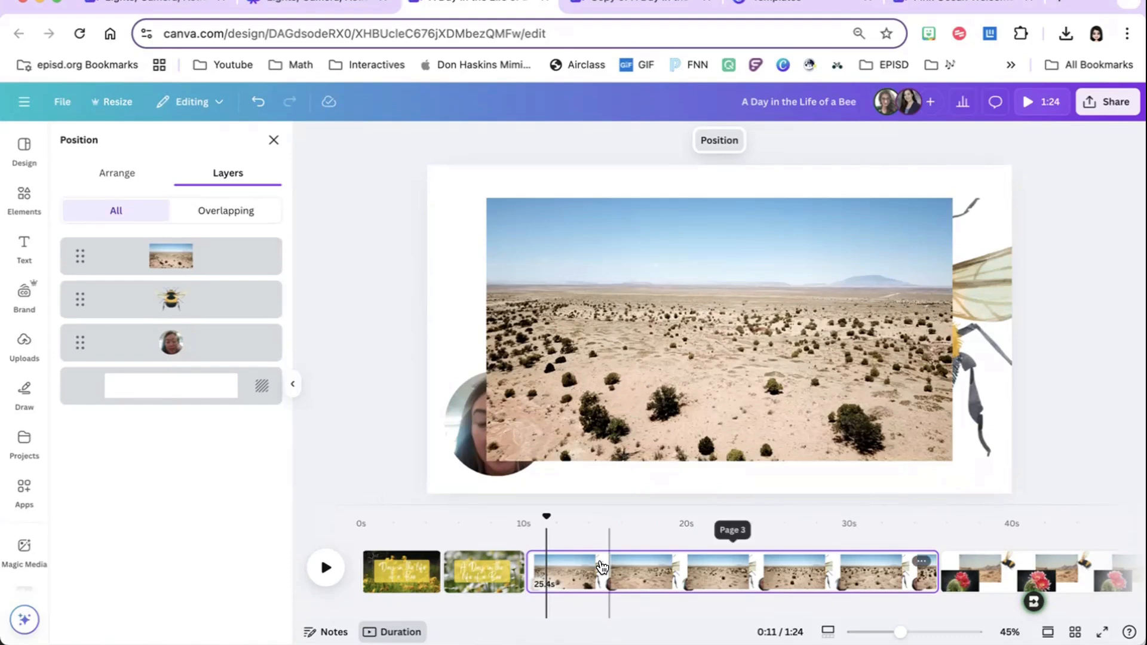
{"action": "left_click", "coordinate": [575, 357]}
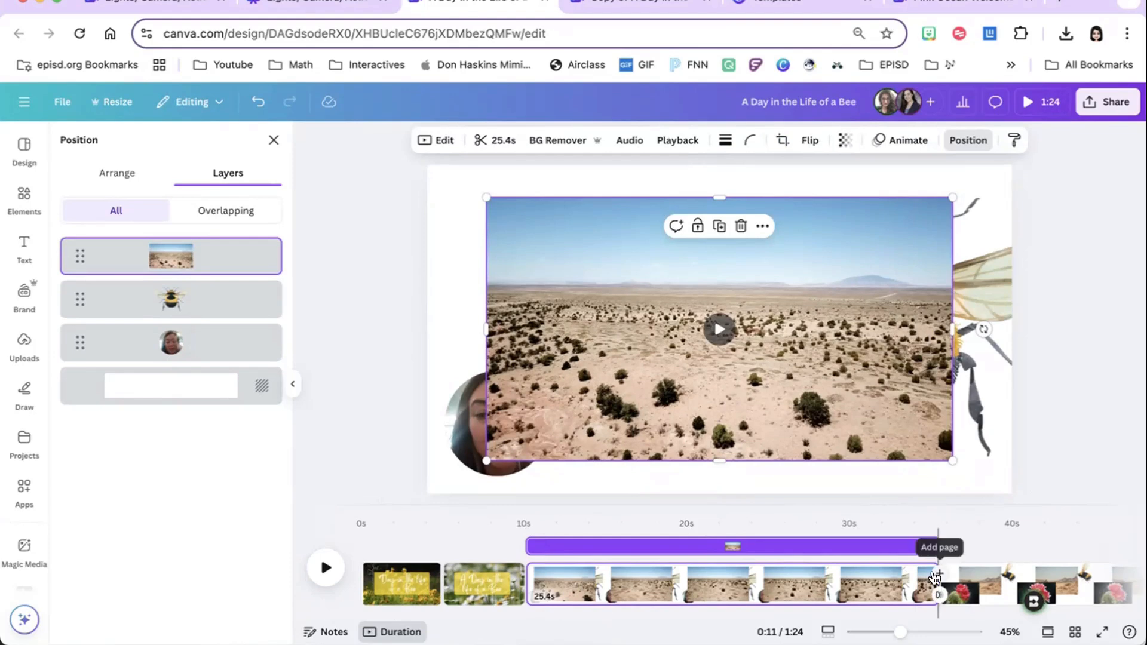
{"action": "left_click", "coordinate": [936, 576]}
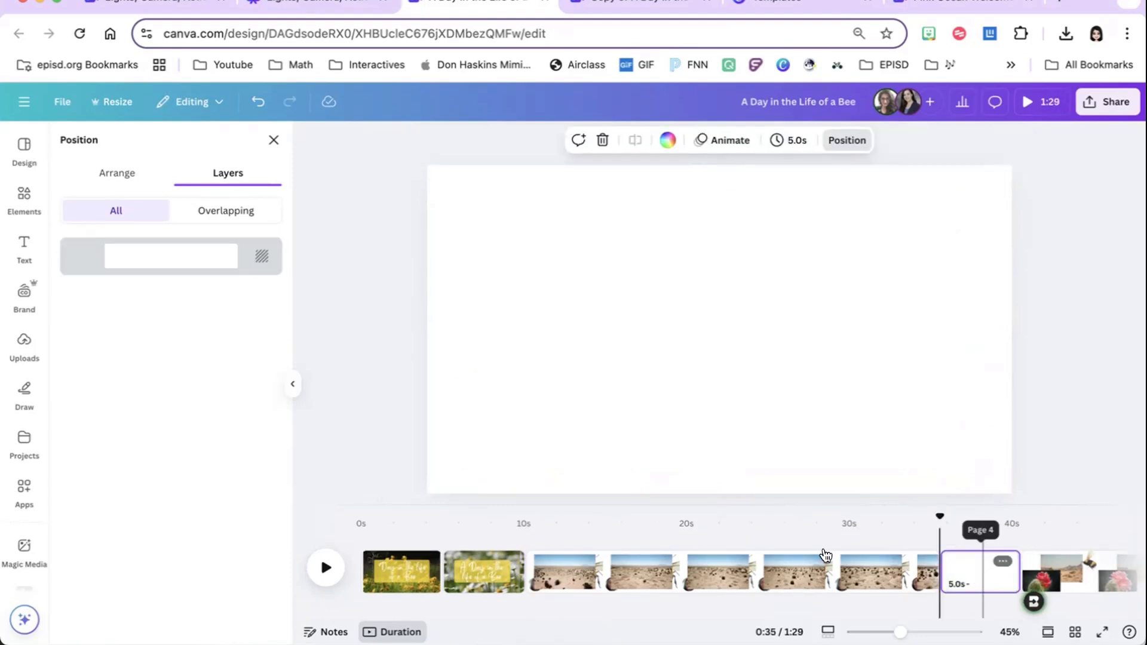
{"action": "left_click", "coordinate": [773, 567]}
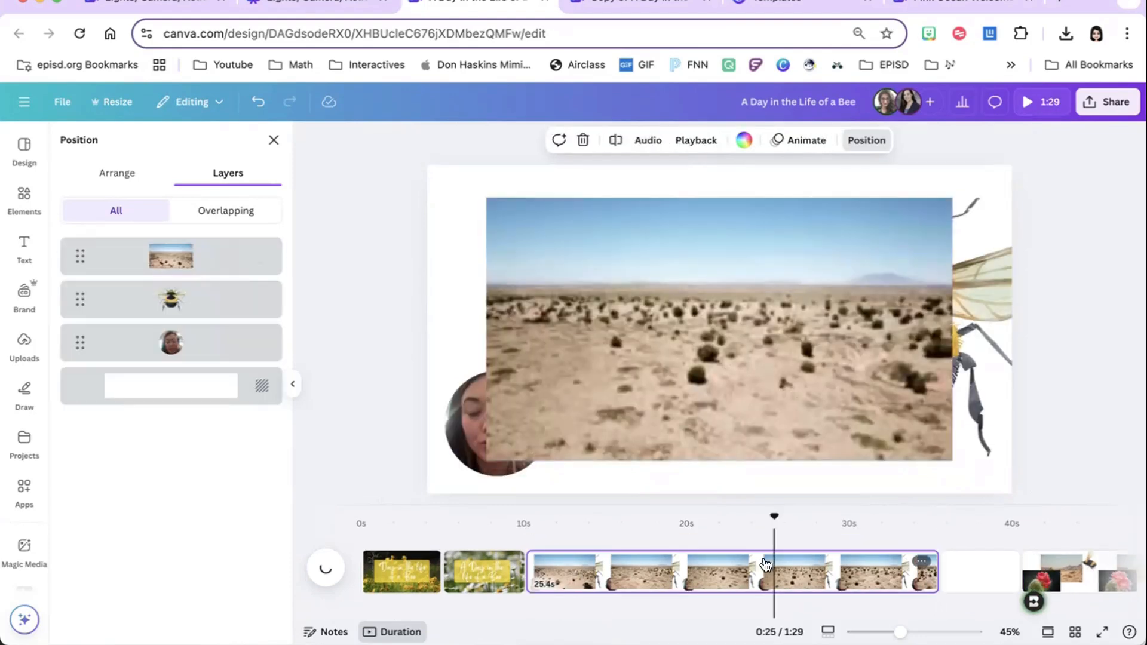
{"action": "left_click", "coordinate": [958, 542]}
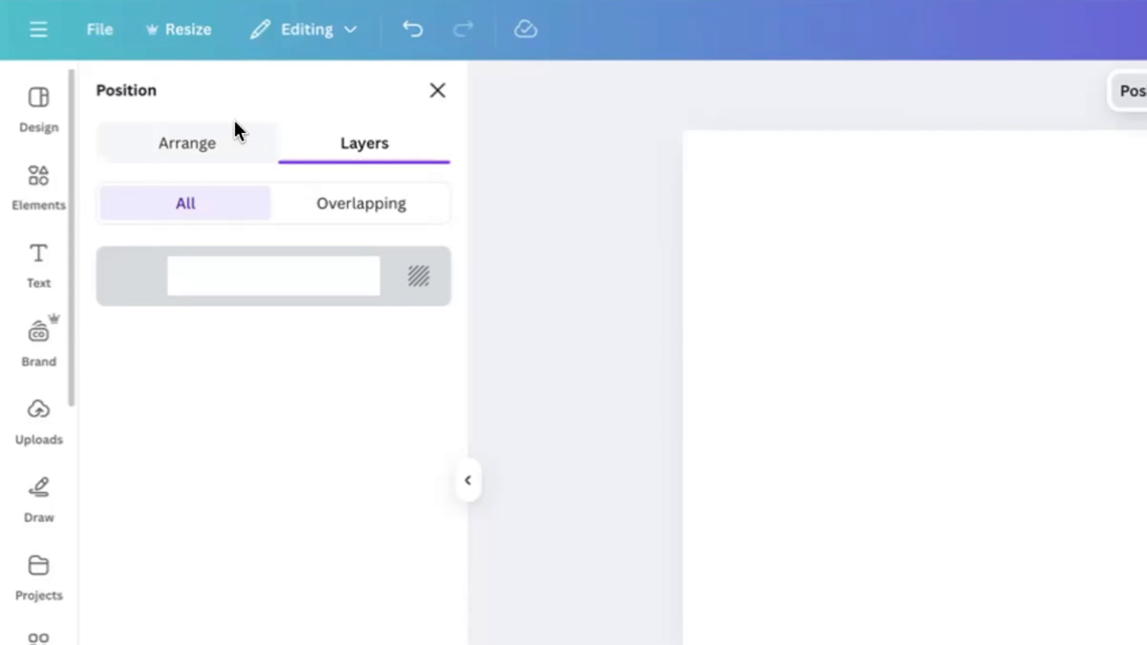
Search the elements for desert videos and add the 25-second clip of shrub-covered plains to the blank page
{"action": "left_click", "coordinate": [38, 179]}
{"action": "type", "text": "desert"}
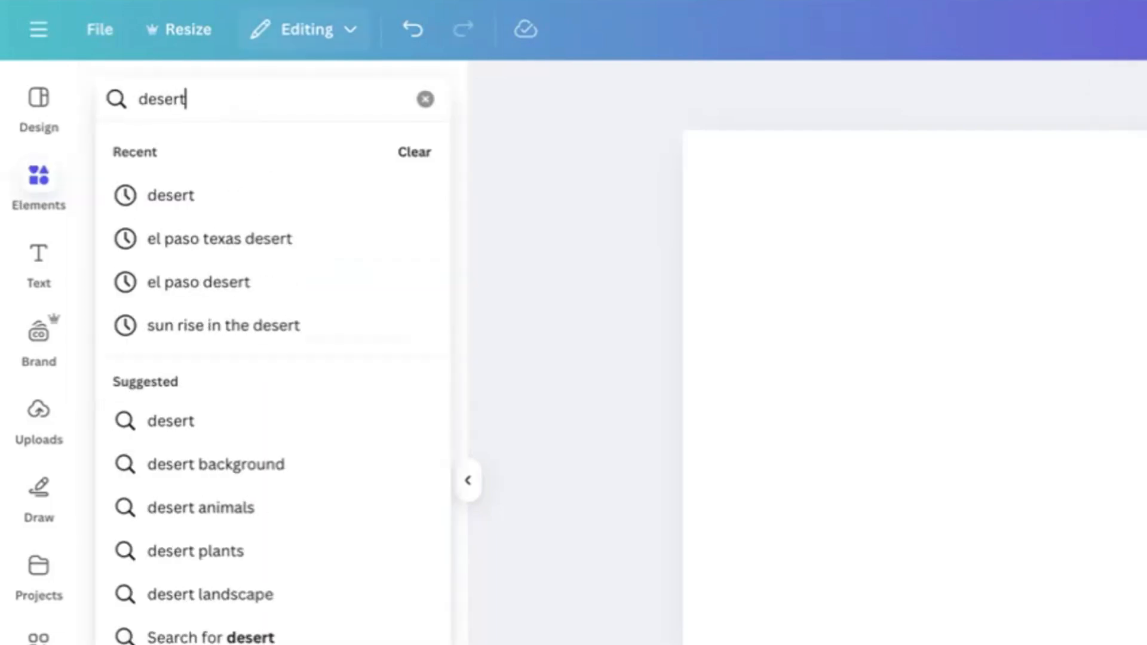
{"action": "key", "text": "Return"}
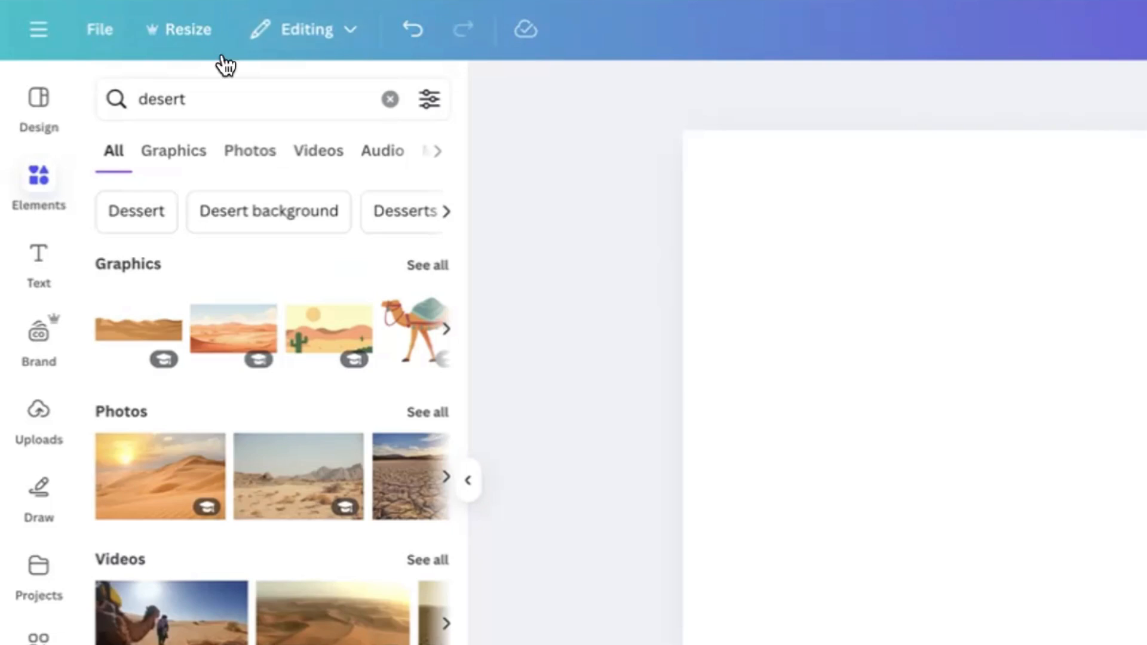
{"action": "scroll", "coordinate": [227, 571], "scroll_direction": "down", "scroll_amount": 2}
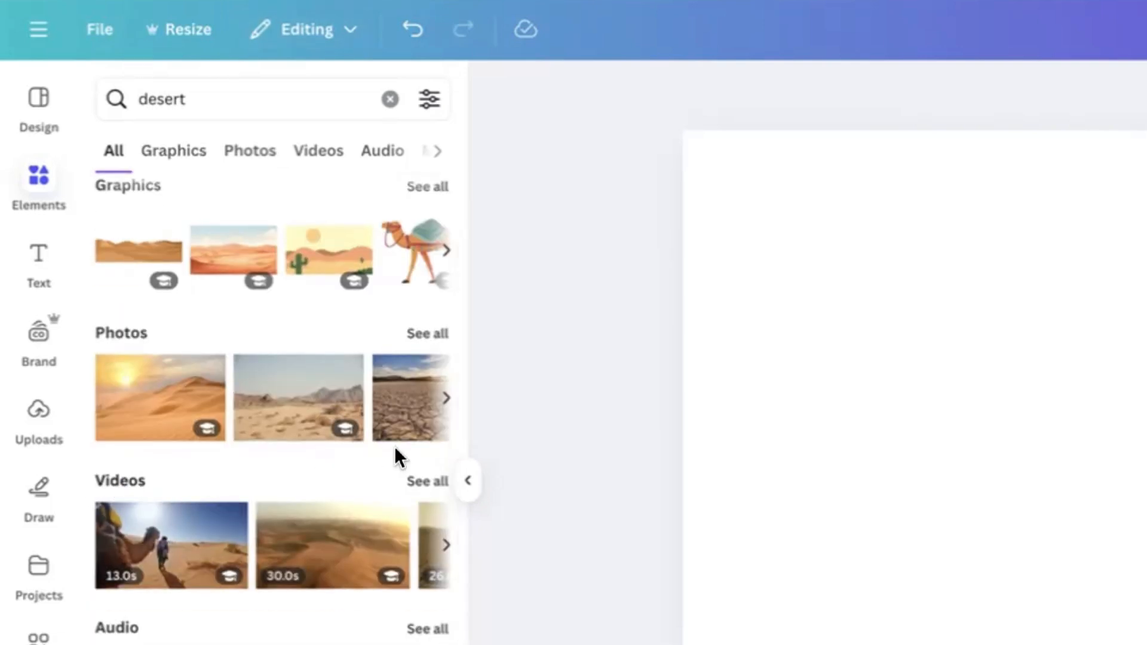
{"action": "left_click", "coordinate": [419, 481]}
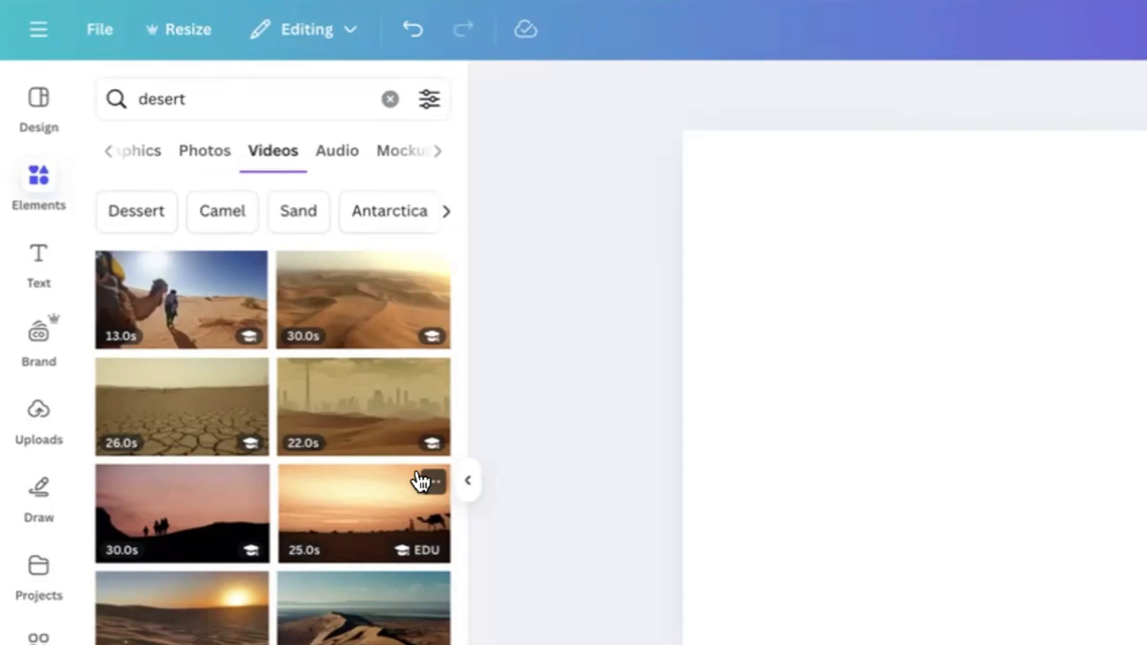
{"action": "scroll", "coordinate": [382, 598], "scroll_direction": "down", "scroll_amount": 3}
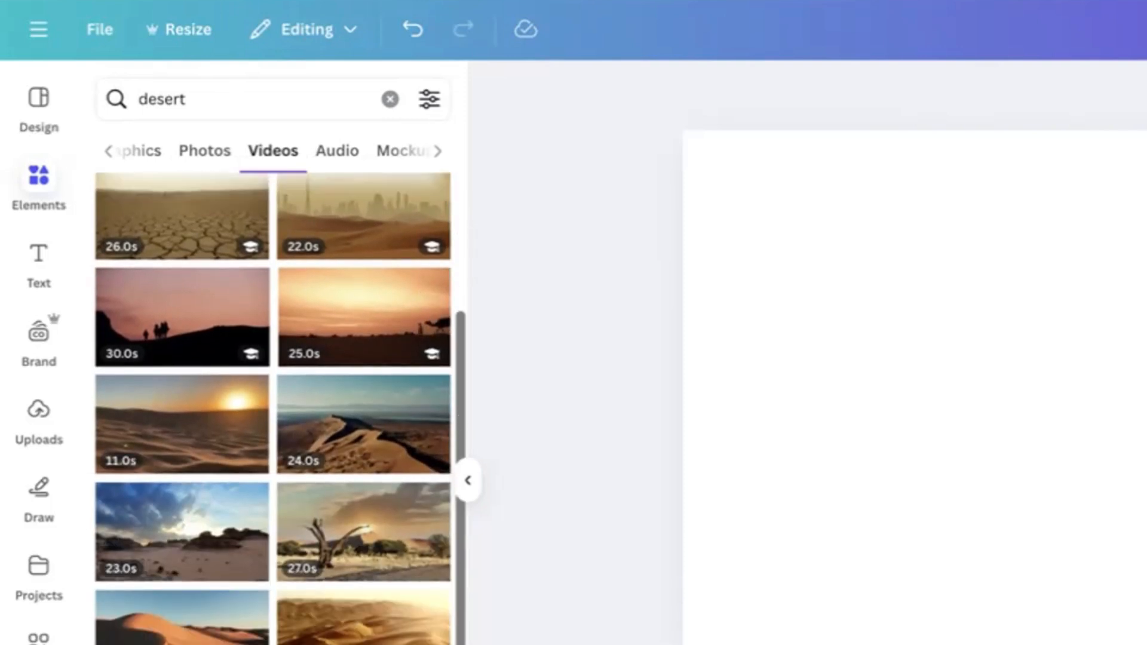
{"action": "scroll", "coordinate": [210, 489], "scroll_direction": "down", "scroll_amount": 5}
{"action": "left_click", "coordinate": [179, 442]}
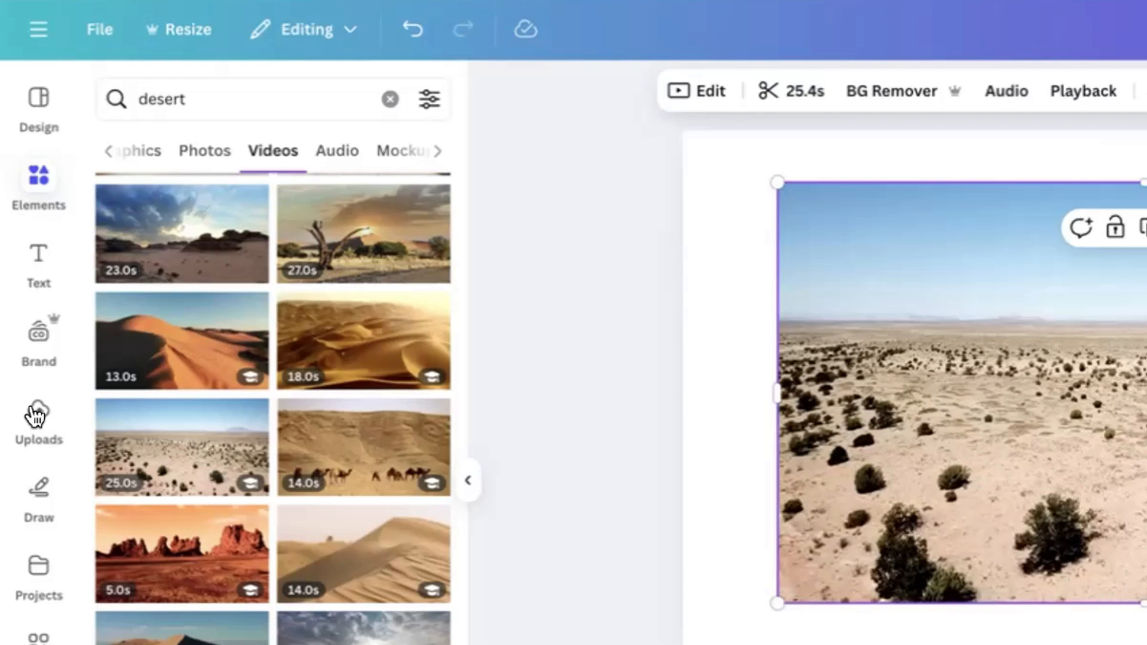
Record a camera clip of about 7 seconds over the desert video page and save it to the design
{"action": "left_click", "coordinate": [37, 415]}
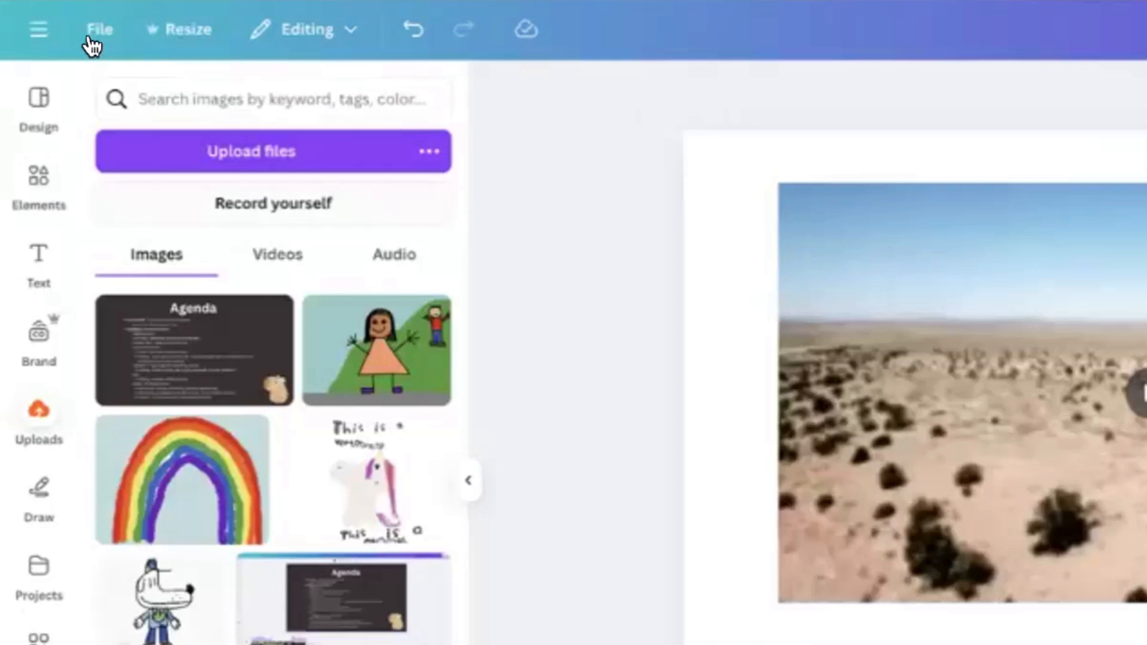
{"action": "left_click", "coordinate": [378, 260]}
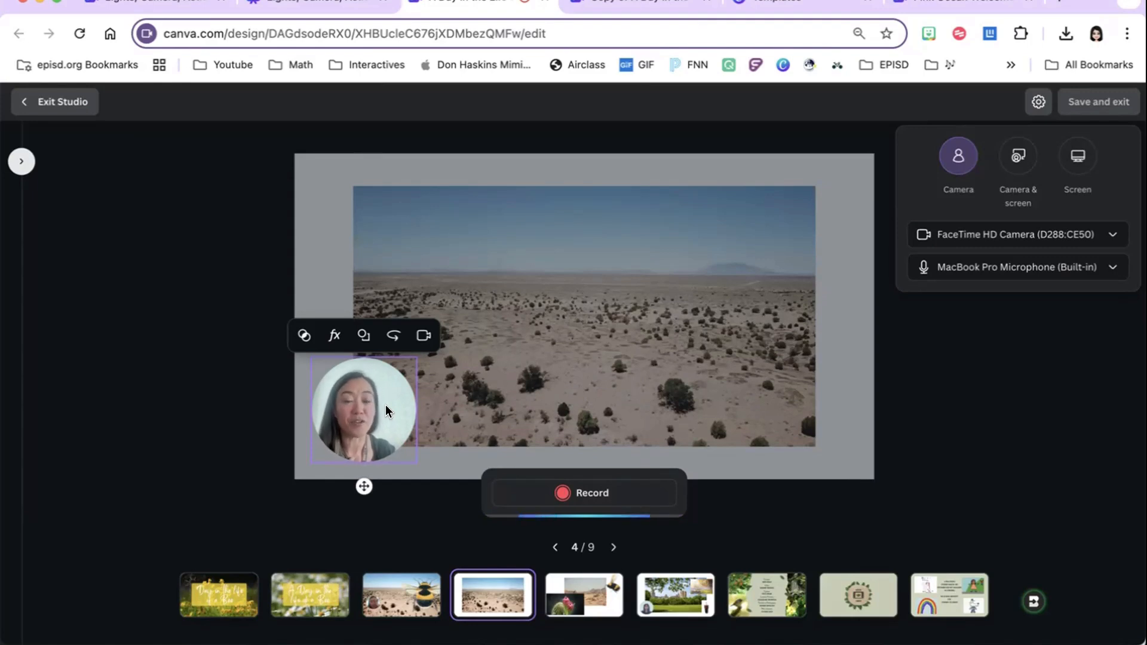
{"action": "left_click", "coordinate": [590, 493]}
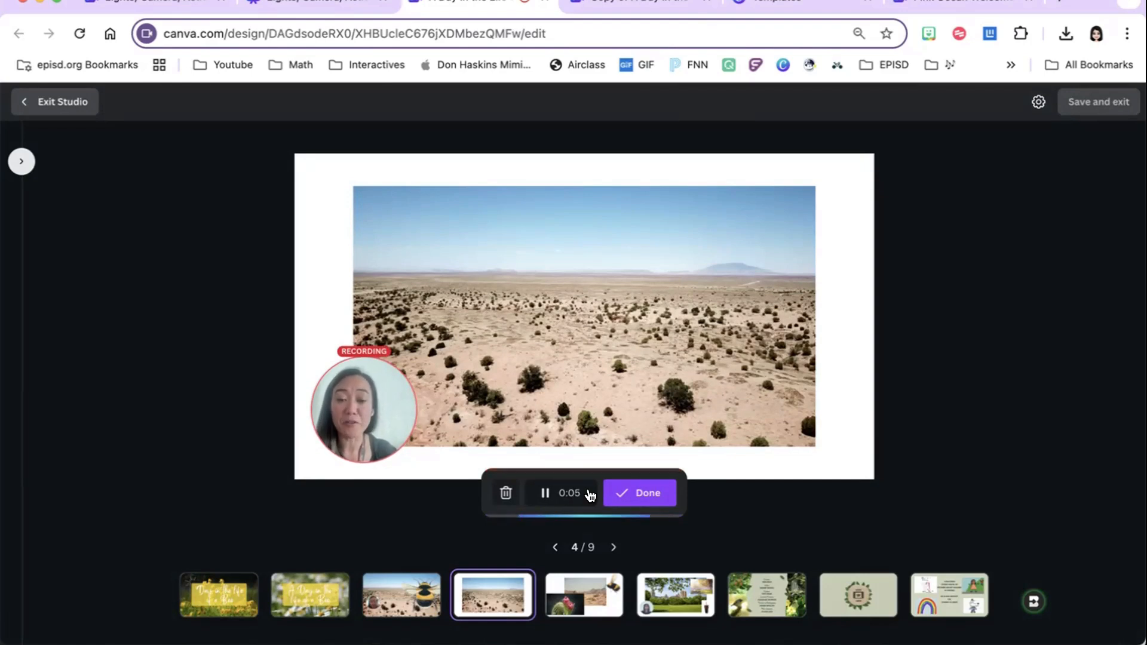
{"action": "left_click", "coordinate": [617, 494]}
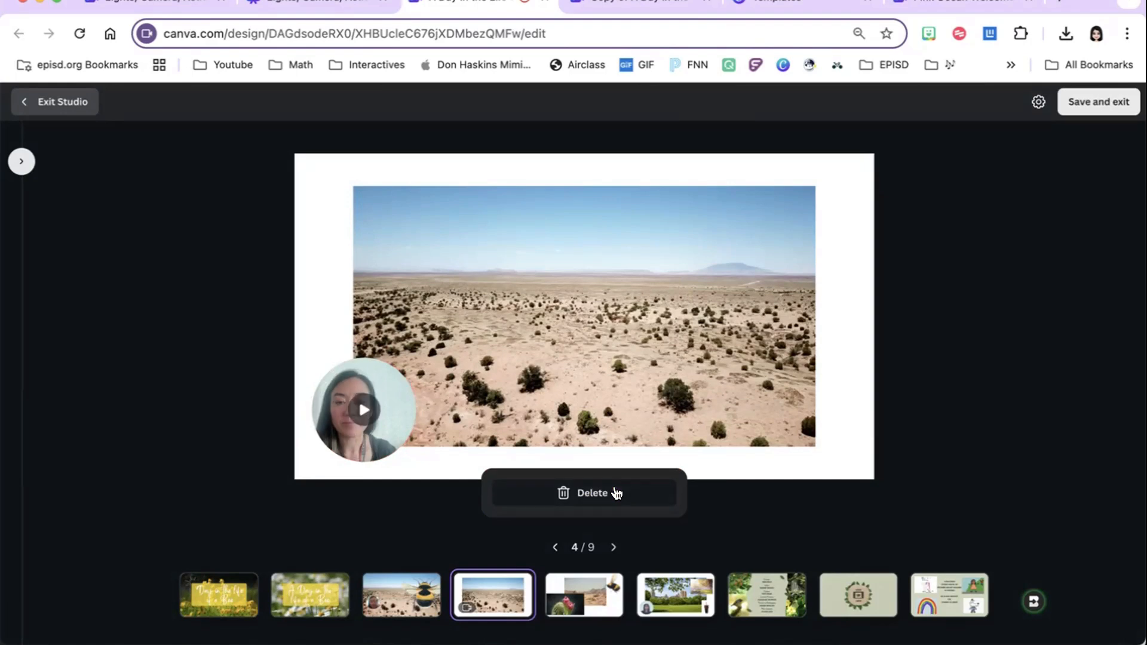
{"action": "left_click", "coordinate": [1103, 103]}
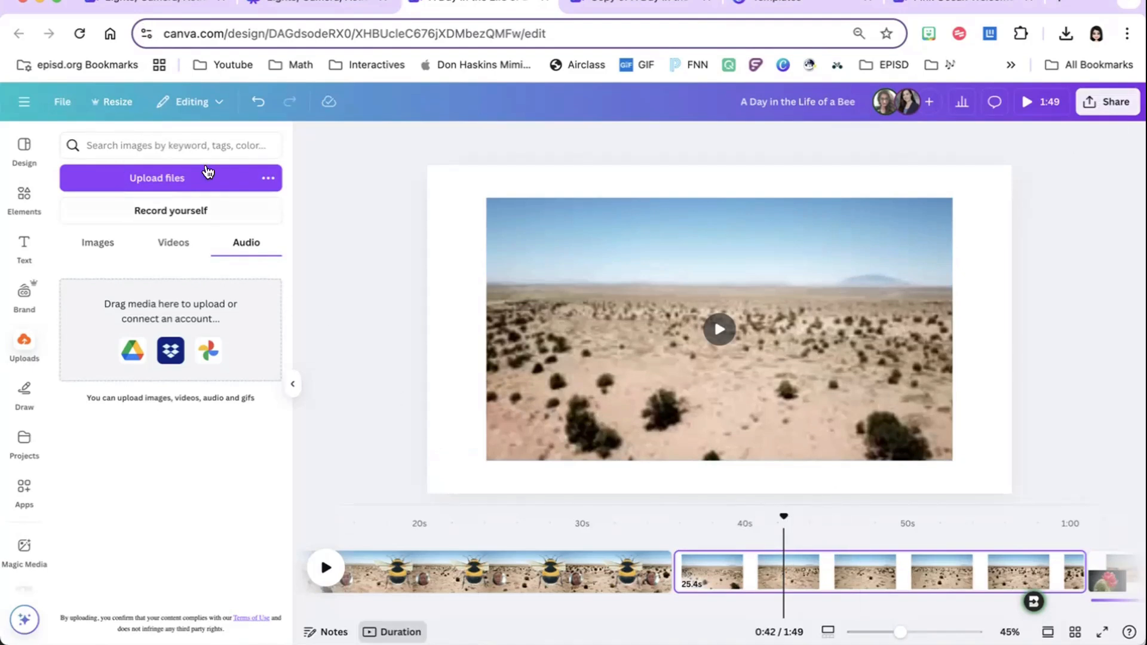
Reopen the recording studio, examine the capture modes and the camera and microphone choices, and exit without recording
{"action": "left_click", "coordinate": [160, 209]}
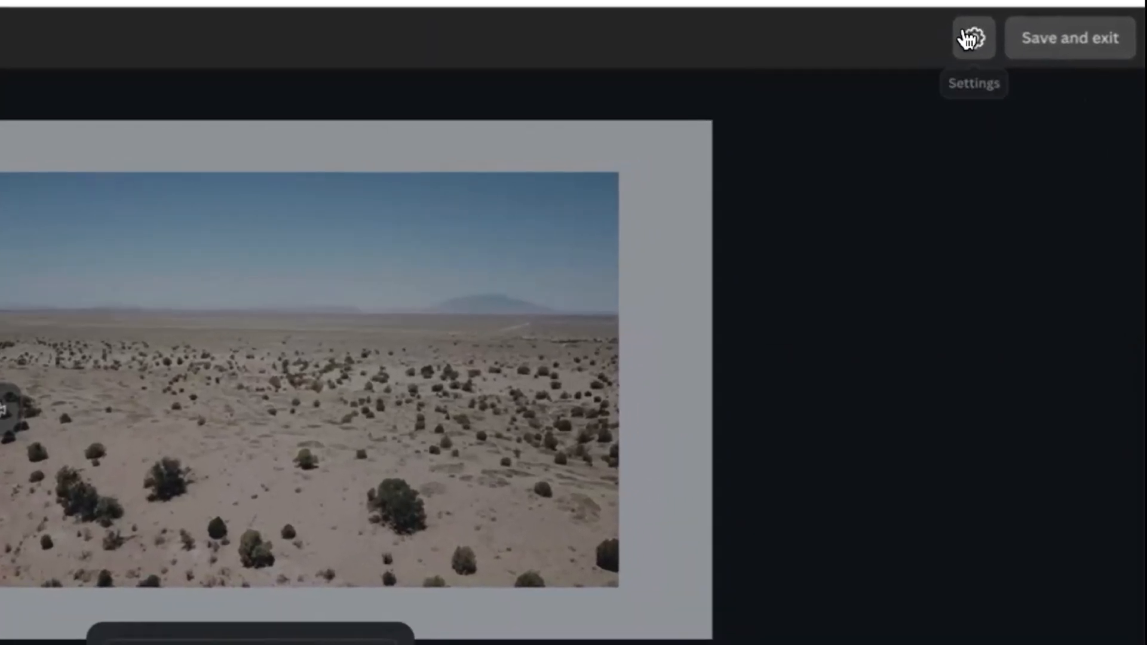
{"action": "left_click", "coordinate": [1037, 103]}
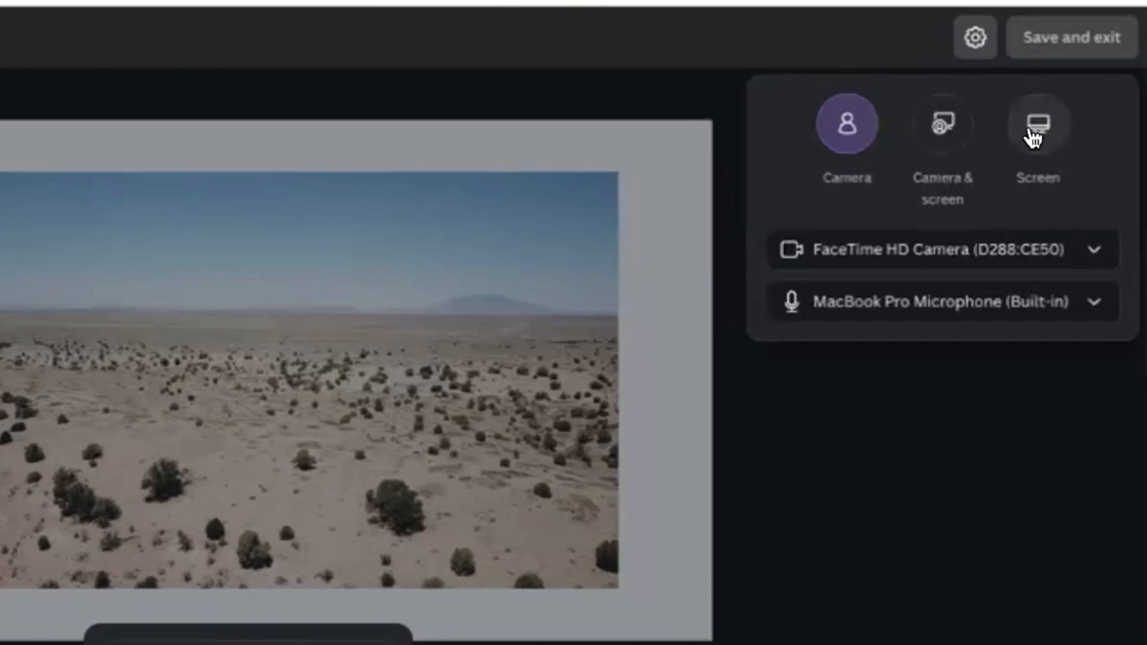
{"action": "left_click", "coordinate": [1094, 248]}
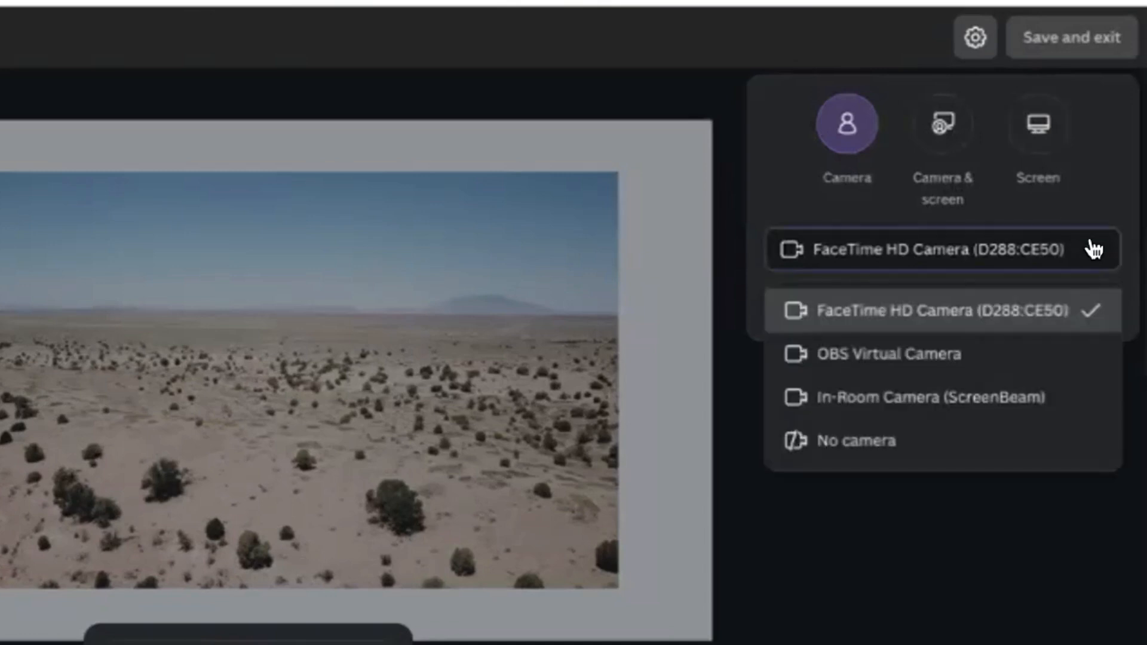
{"action": "left_click", "coordinate": [1101, 169]}
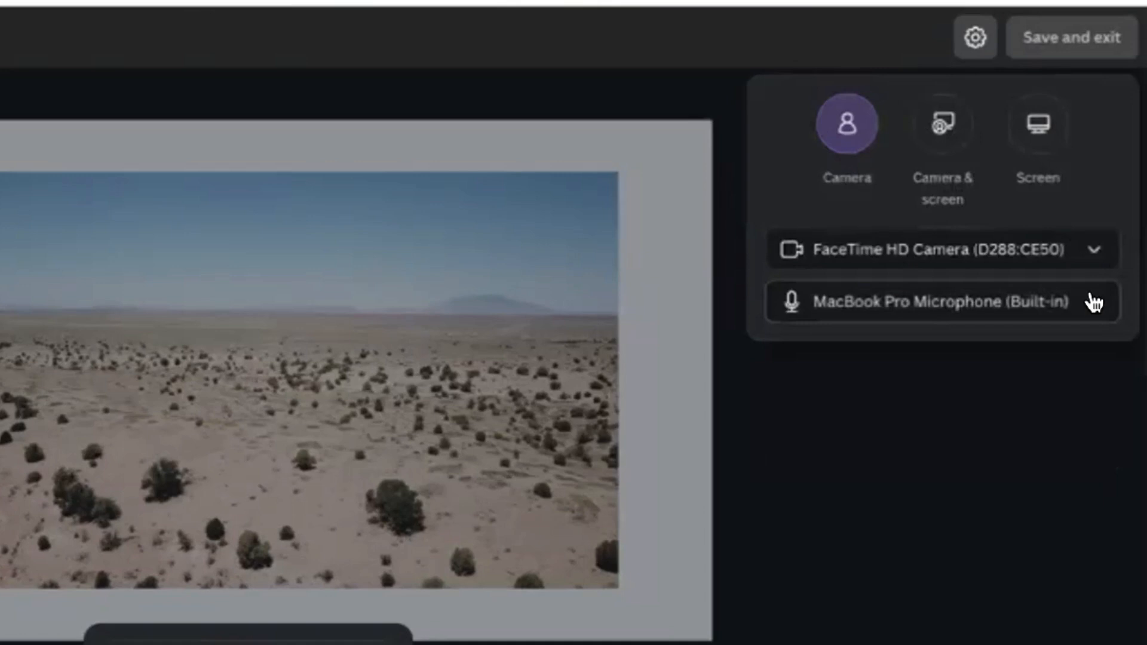
{"action": "left_click", "coordinate": [1019, 478]}
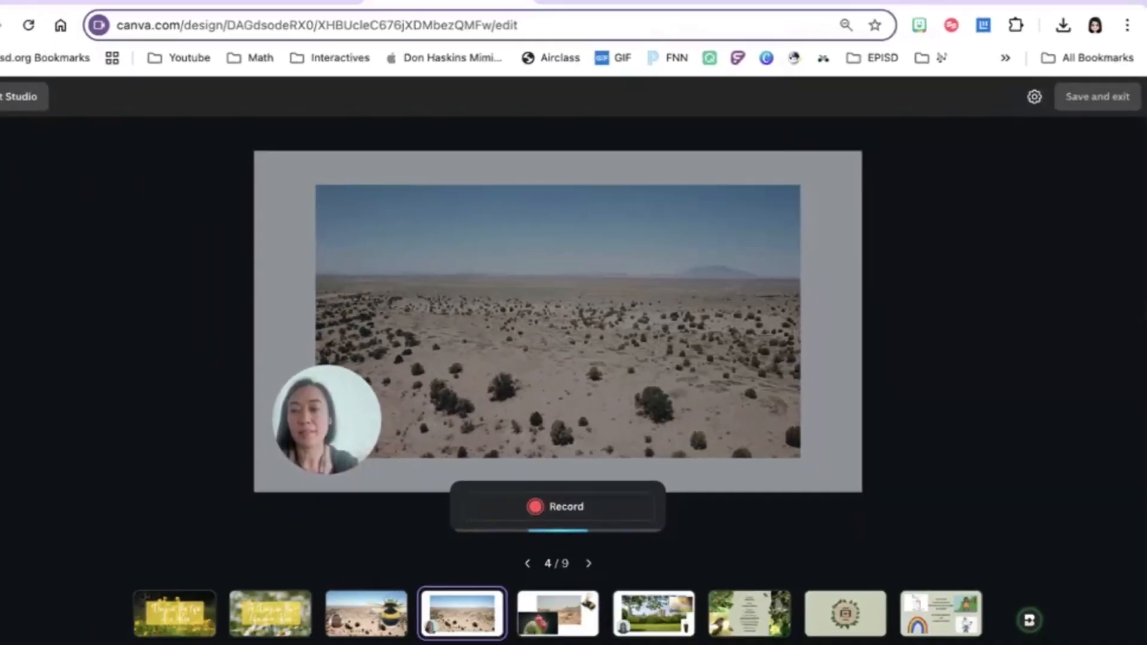
{"action": "left_click", "coordinate": [46, 101]}
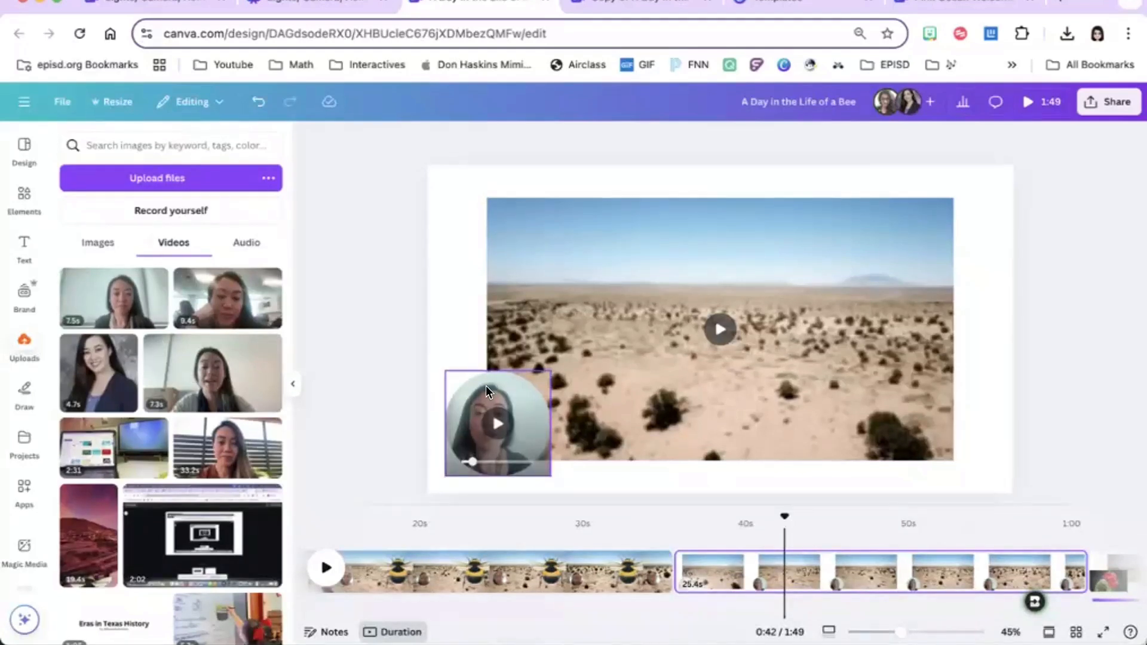
Move the circular camera recording up and inward so it sits on the desert video
{"action": "left_click", "coordinate": [461, 389]}
{"action": "left_click_drag", "start_coordinate": [460, 389], "coordinate": [540, 313]}
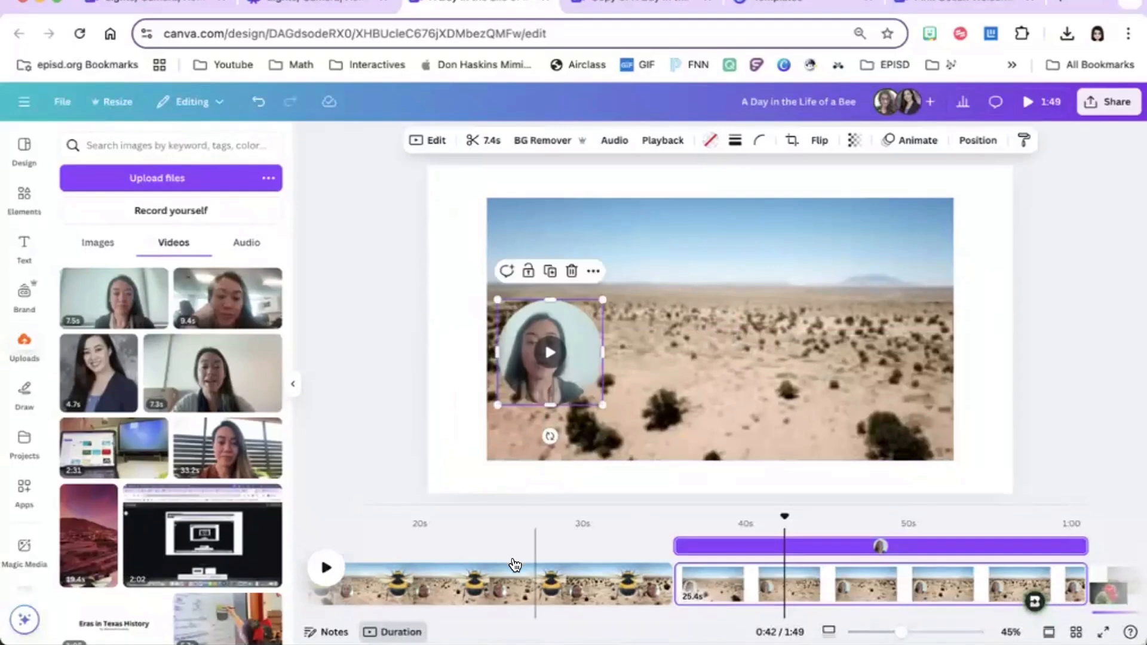
Extract the audio from the circular camera video on the desert and bee page
{"action": "left_click", "coordinate": [518, 529]}
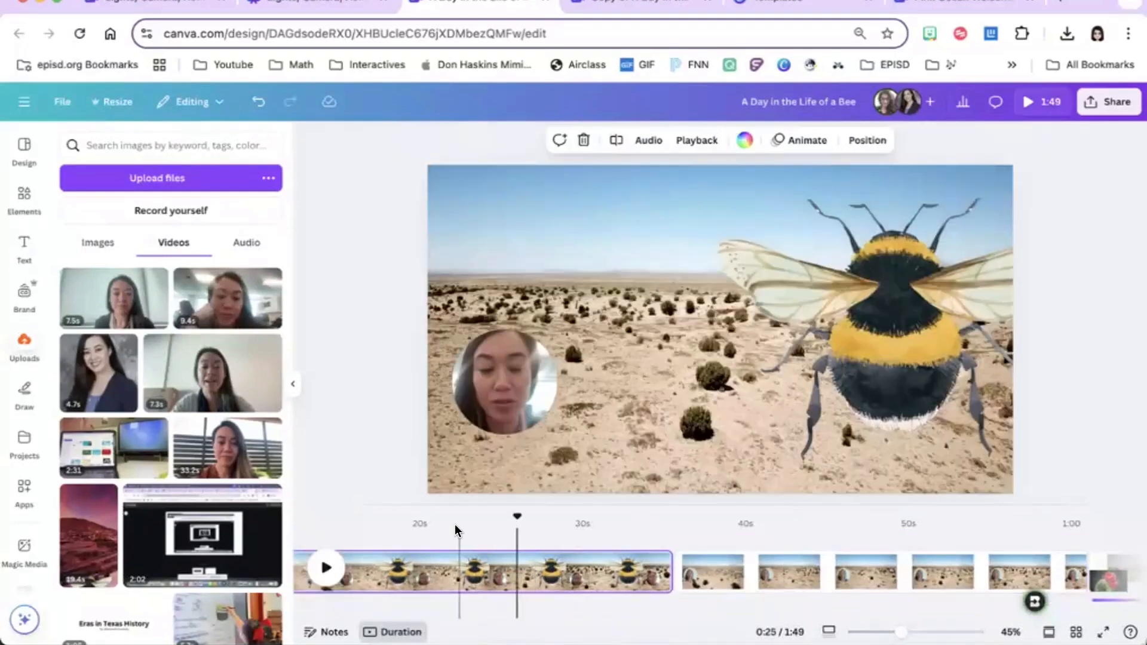
{"action": "scroll", "coordinate": [454, 525], "scroll_direction": "left", "scroll_amount": 5}
{"action": "left_click", "coordinate": [519, 529]}
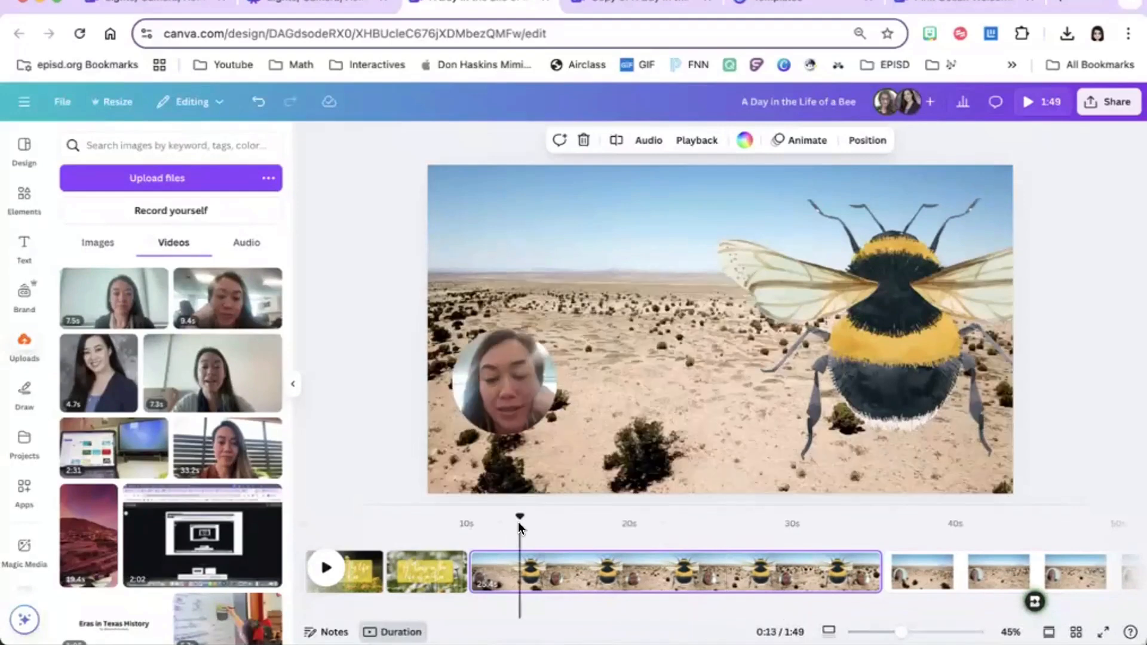
{"action": "left_click", "coordinate": [508, 384]}
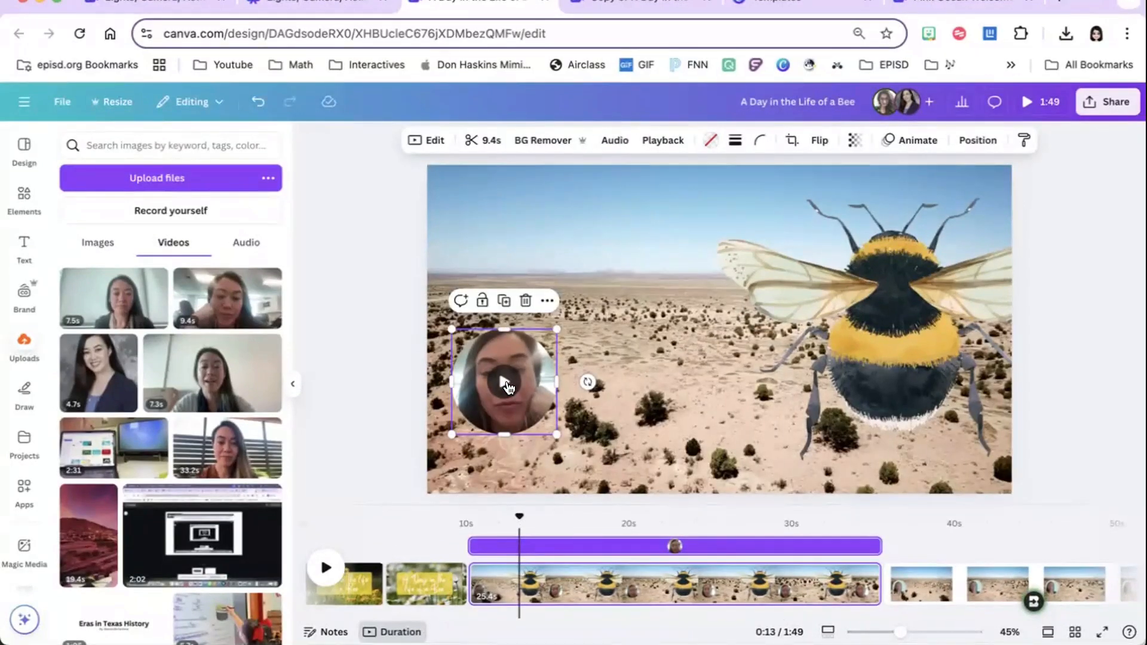
{"action": "right_click", "coordinate": [508, 387]}
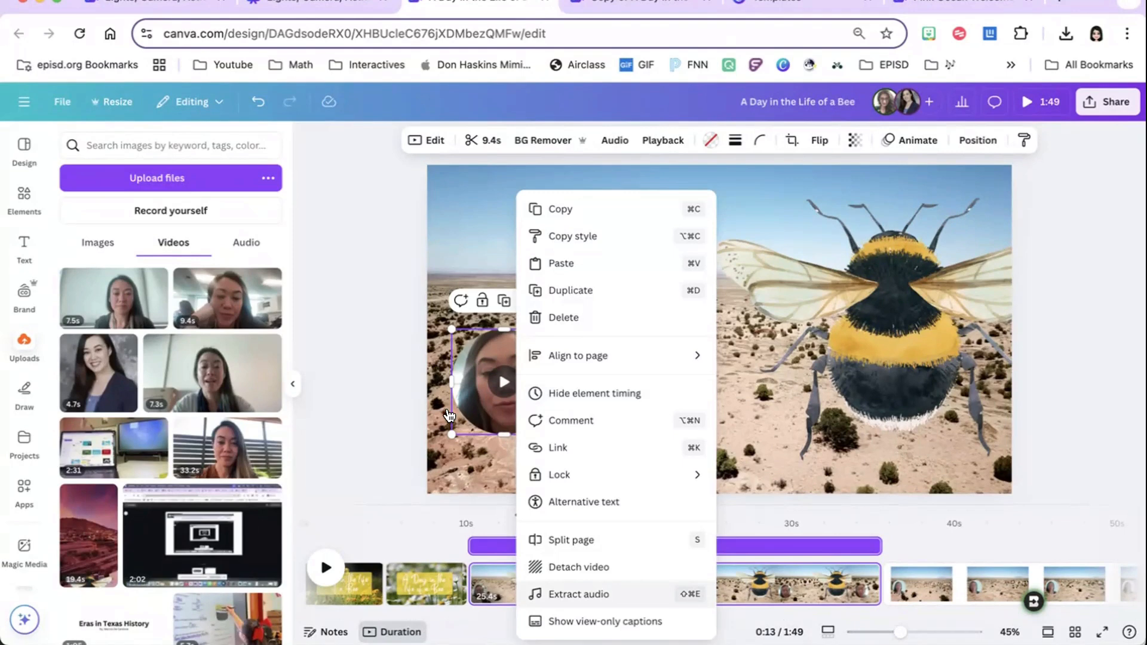
{"action": "left_click", "coordinate": [616, 593]}
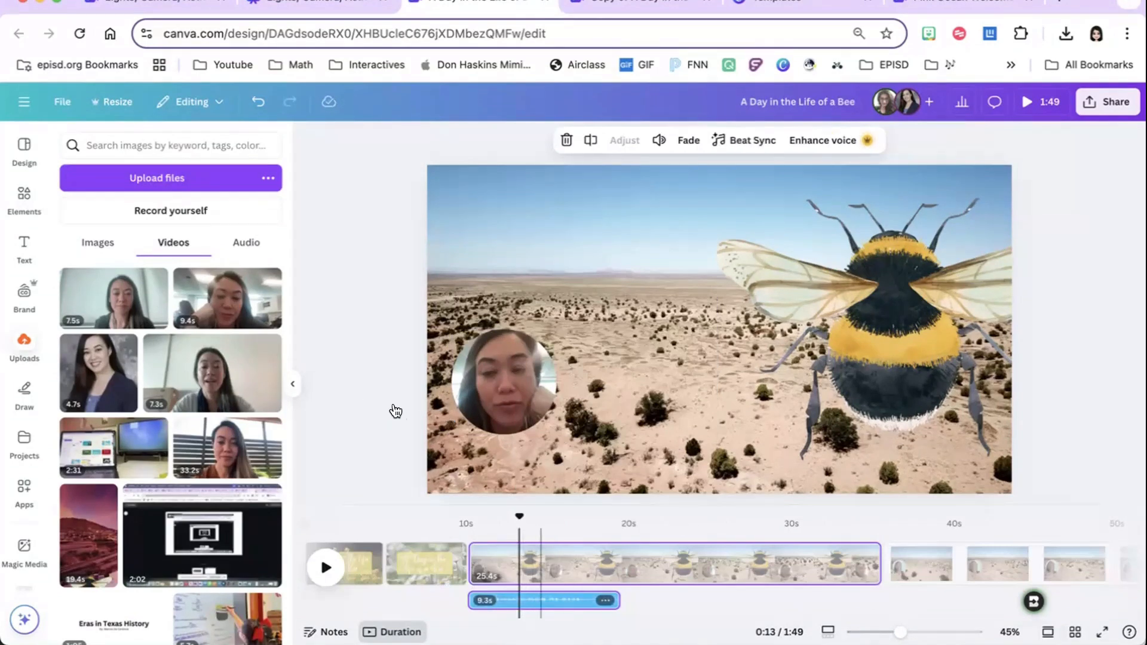
Detach the camera video from its circular frame on the desert and bee page
{"action": "mouse_move", "coordinate": [519, 517]}
{"action": "left_mouse_down"}
{"action": "mouse_move", "coordinate": [455, 509]}
{"action": "mouse_move", "coordinate": [597, 510]}
{"action": "mouse_move", "coordinate": [491, 508]}
{"action": "mouse_move", "coordinate": [509, 523]}
{"action": "left_mouse_up"}
{"action": "left_click", "coordinate": [578, 568]}
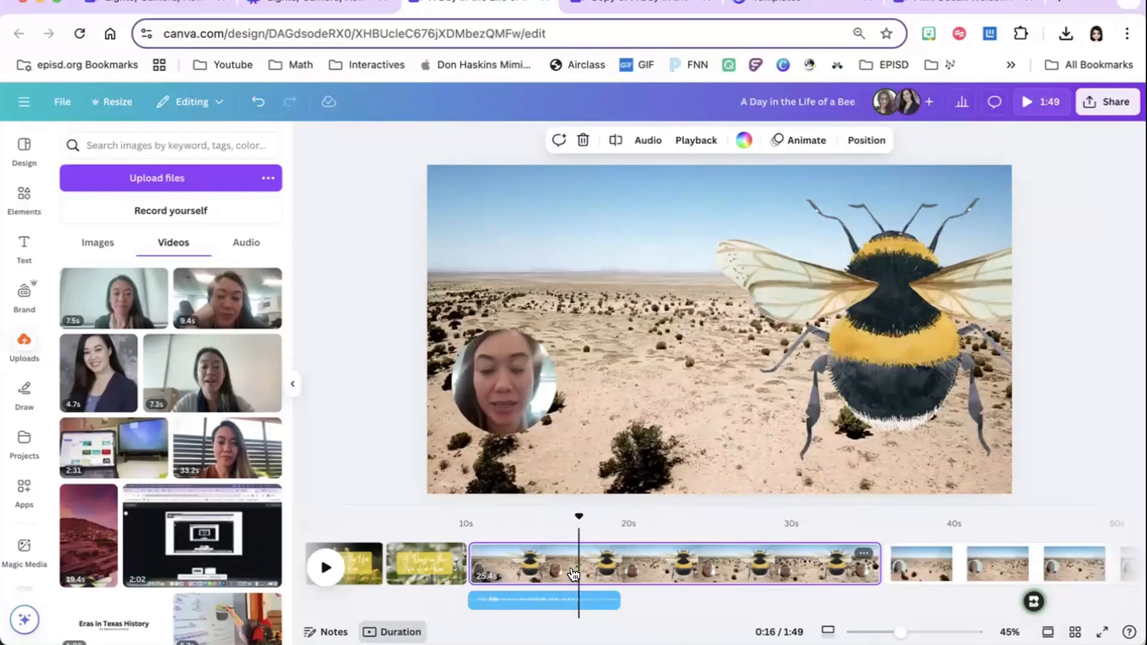
{"action": "left_click", "coordinate": [533, 381]}
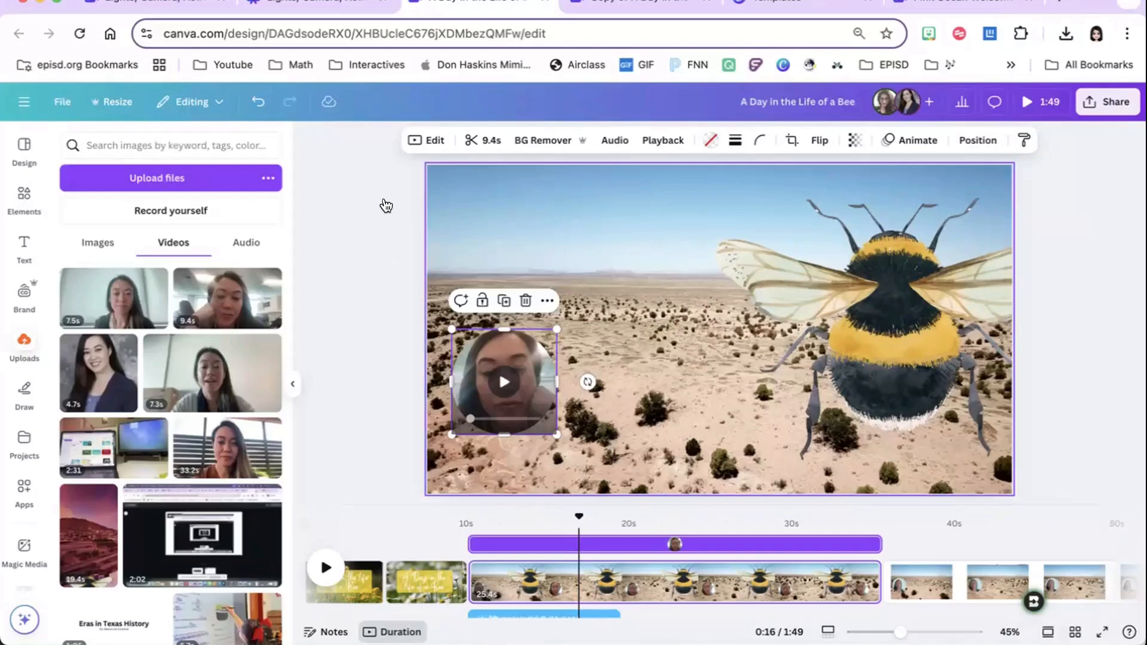
{"action": "left_click", "coordinate": [546, 301]}
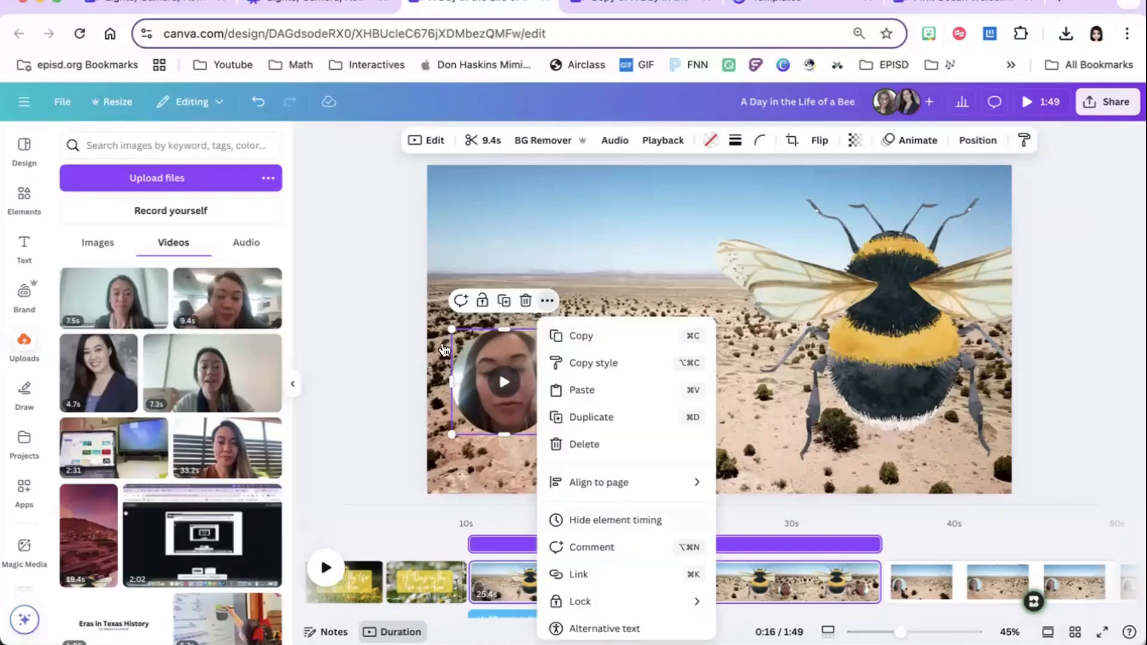
{"action": "scroll", "coordinate": [621, 538], "scroll_direction": "down", "scroll_amount": 3}
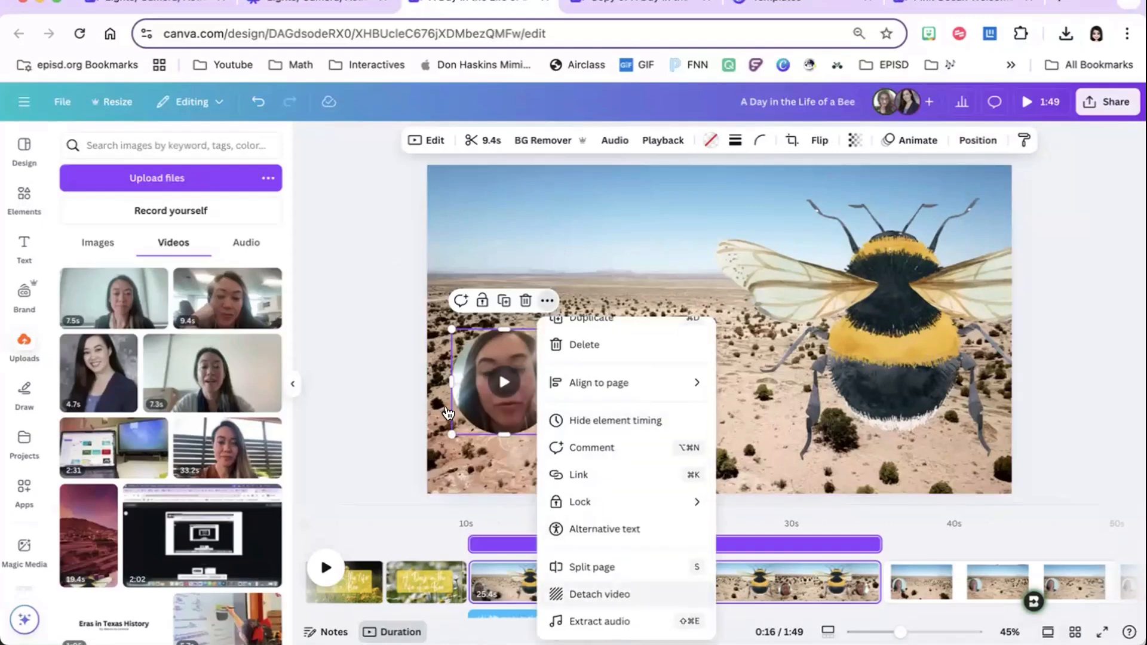
{"action": "left_click", "coordinate": [638, 595]}
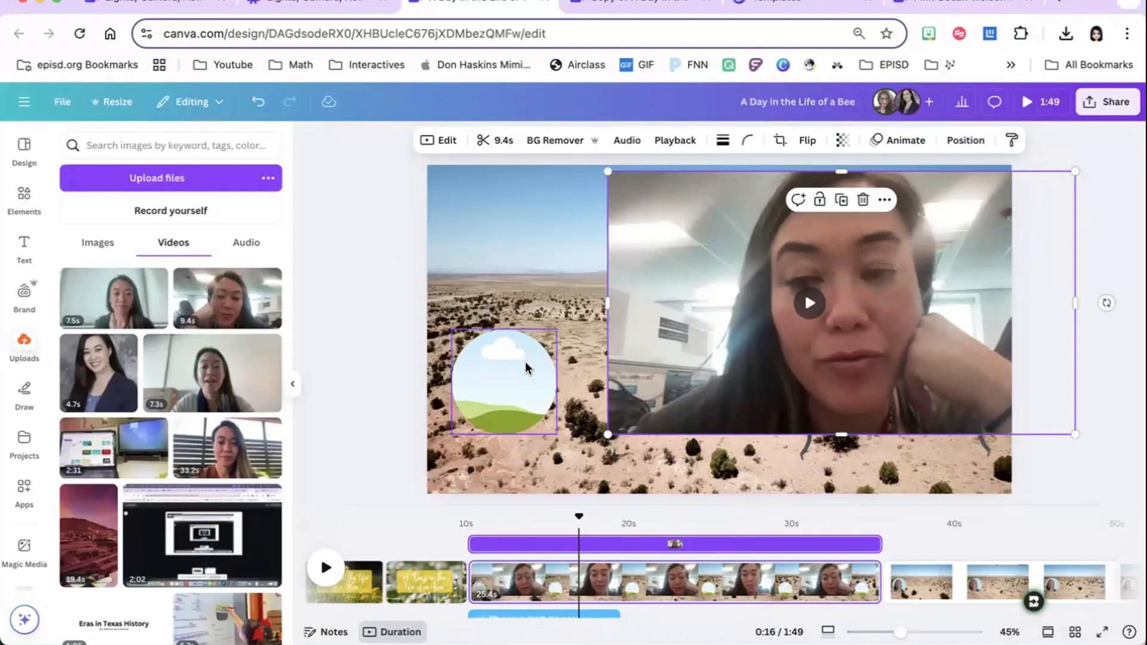
Search the elements library for "frame" across all element types and list every result in the Frames category
{"action": "left_click", "coordinate": [24, 197]}
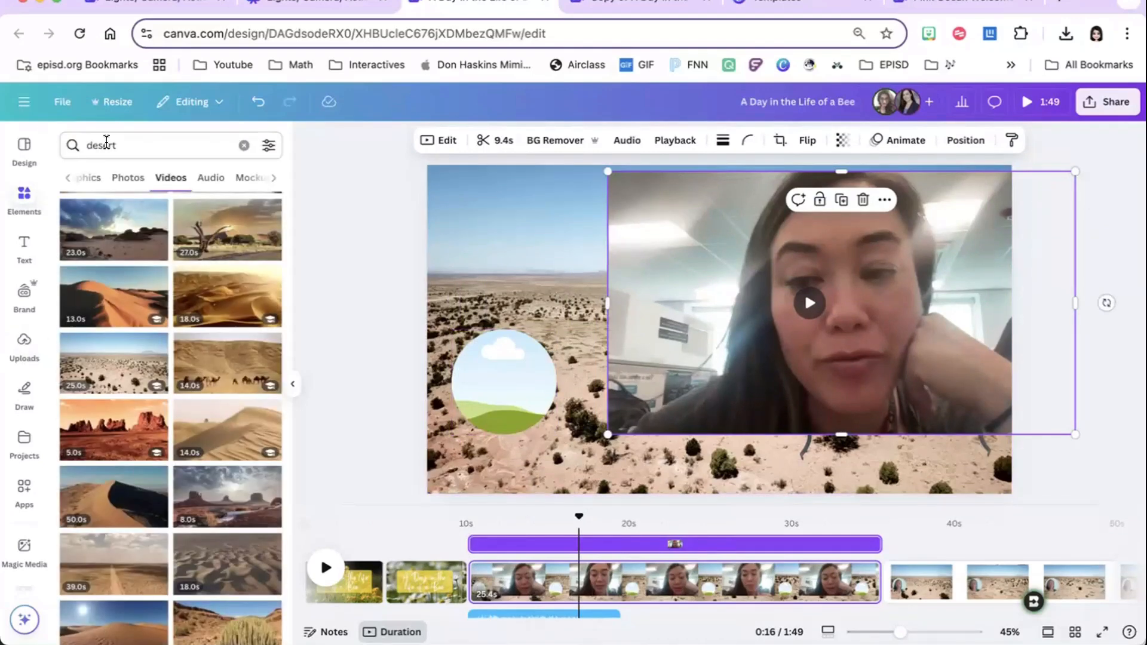
{"action": "double_click", "coordinate": [106, 143]}
{"action": "key", "text": "BackSpace"}
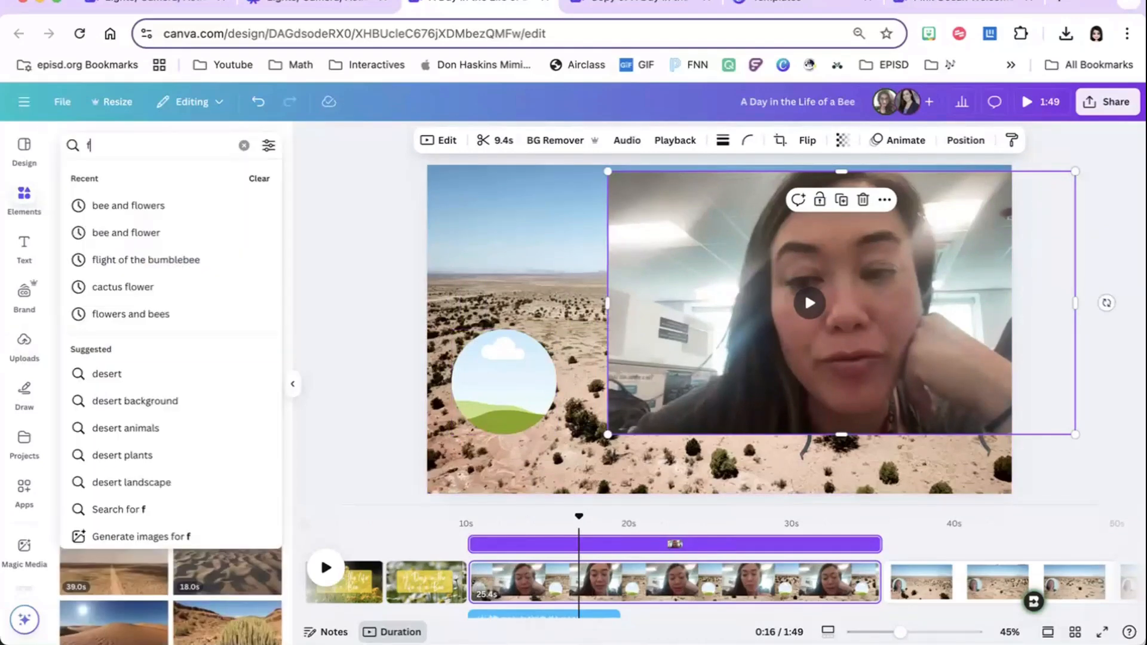
{"action": "type", "text": "frame"}
{"action": "key", "text": "Return"}
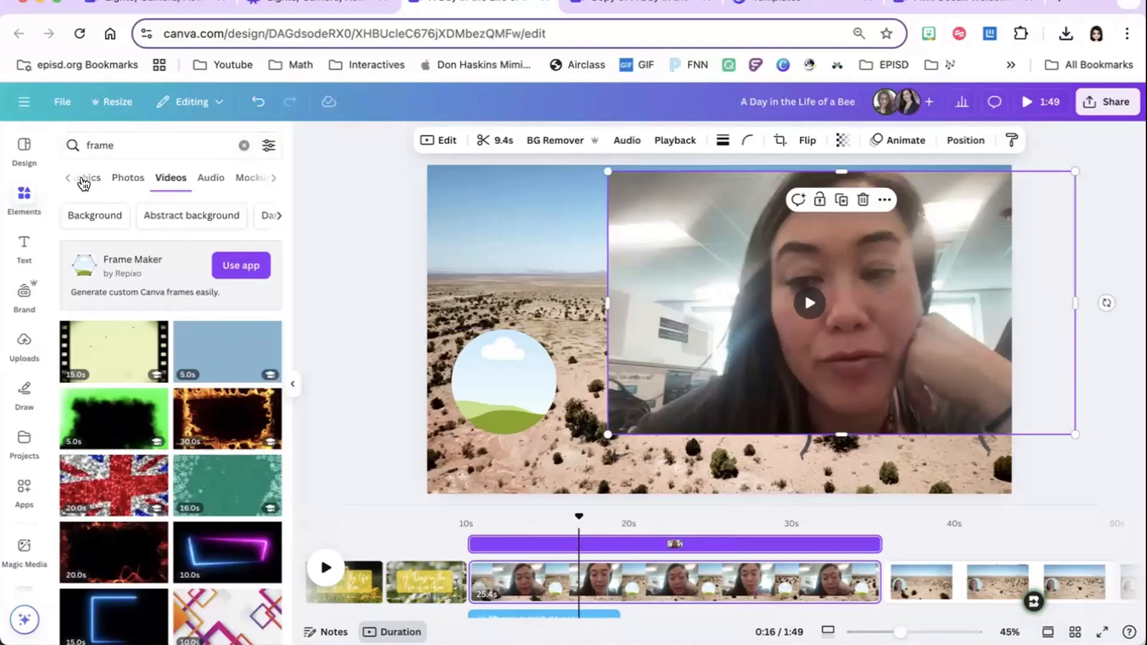
{"action": "left_click", "coordinate": [268, 145]}
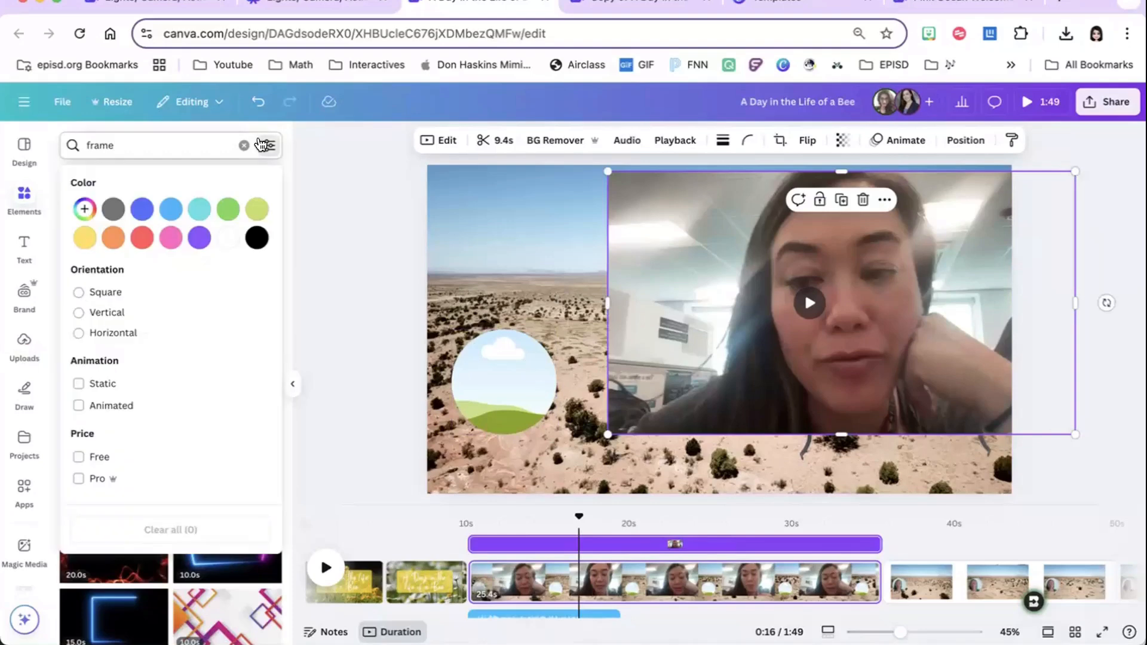
{"action": "left_click", "coordinate": [244, 145]}
{"action": "left_click", "coordinate": [154, 143]}
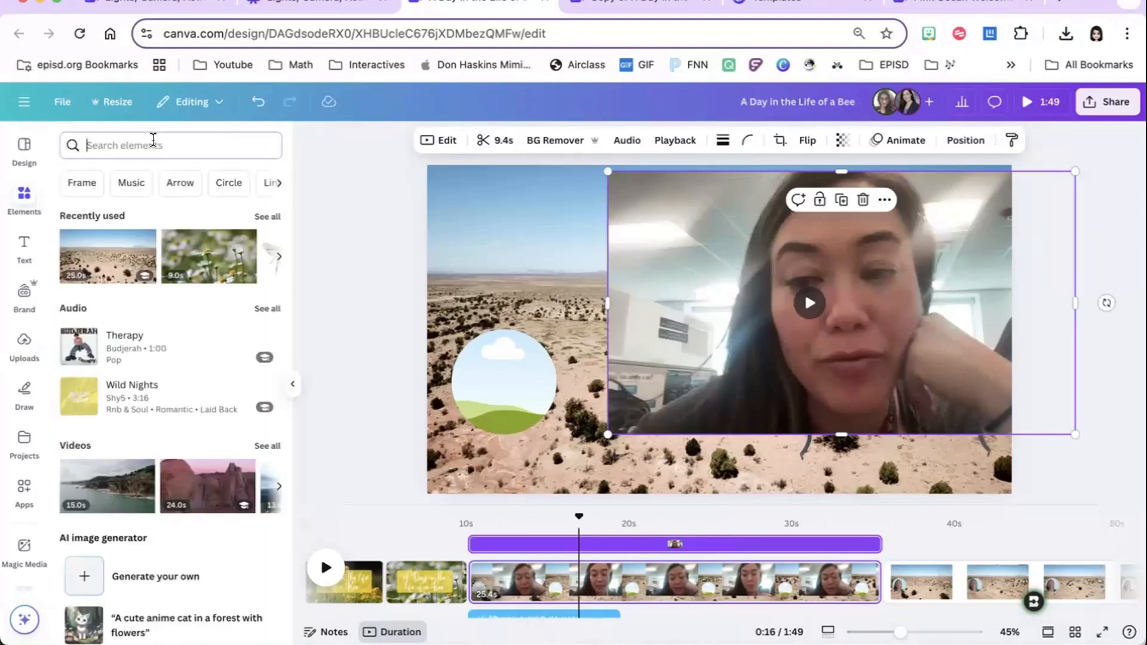
{"action": "type", "text": "frame"}
{"action": "key", "text": "Return"}
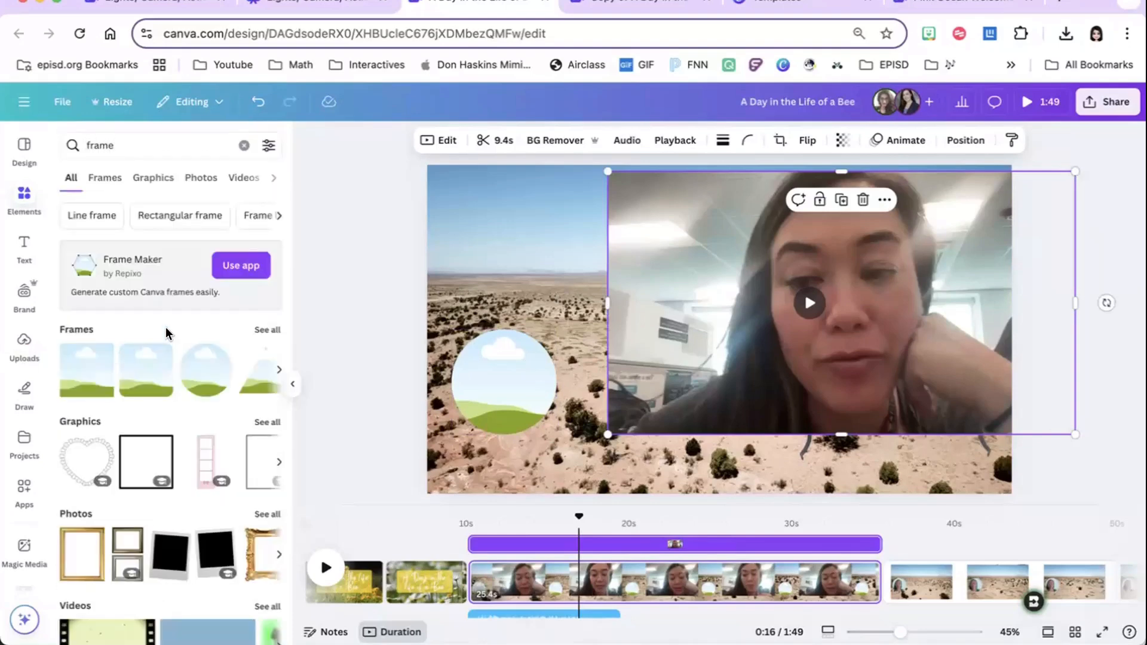
{"action": "left_click", "coordinate": [259, 329]}
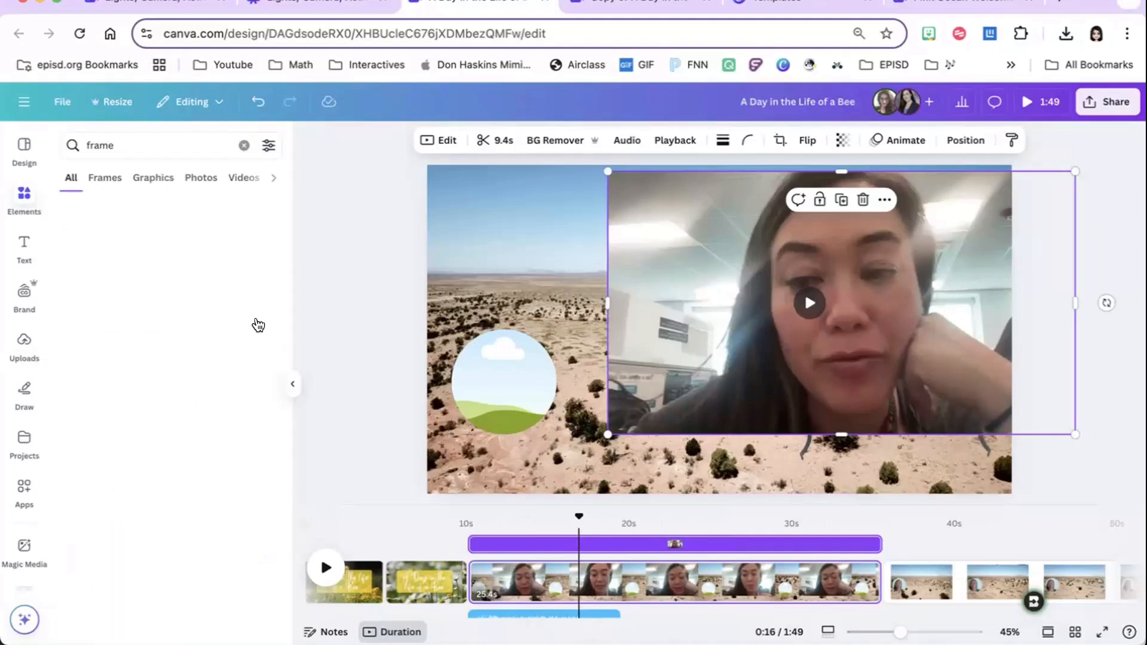
Place a square frame on the desert page and delete it again
{"action": "left_click_drag", "start_coordinate": [97, 317], "coordinate": [679, 259]}
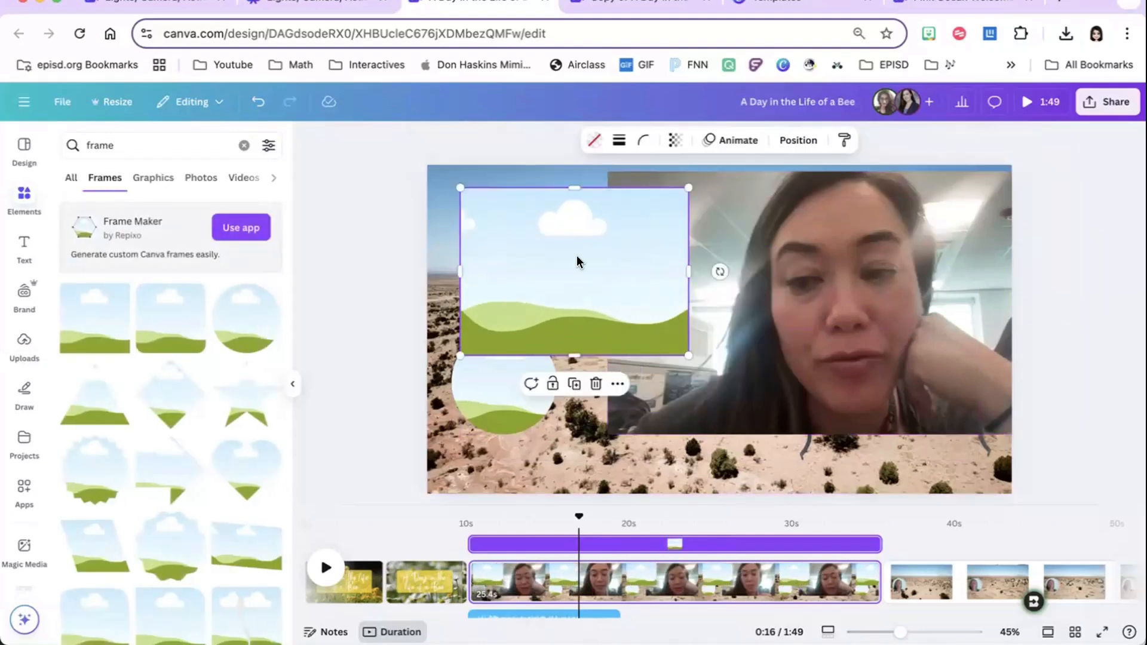
{"action": "left_click_drag", "start_coordinate": [576, 256], "coordinate": [607, 268]}
{"action": "key", "text": "Delete"}
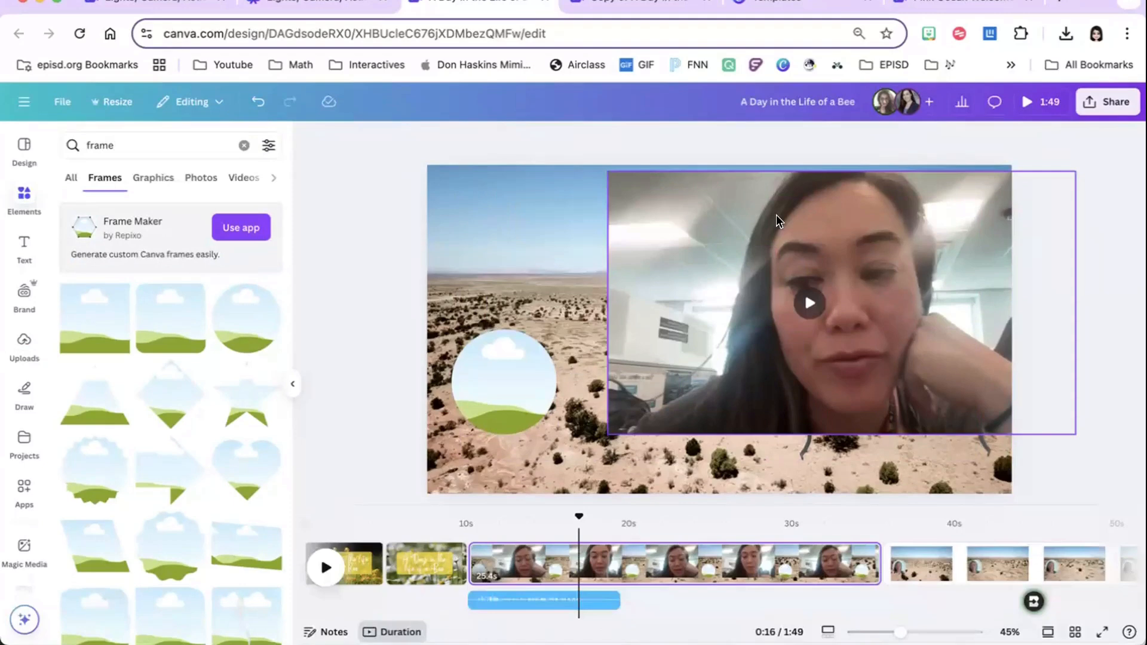
Put the camera video back into the circular frame near the page centre and detach it again
{"action": "left_click_drag", "start_coordinate": [748, 236], "coordinate": [647, 268]}
{"action": "right_click", "coordinate": [647, 278]}
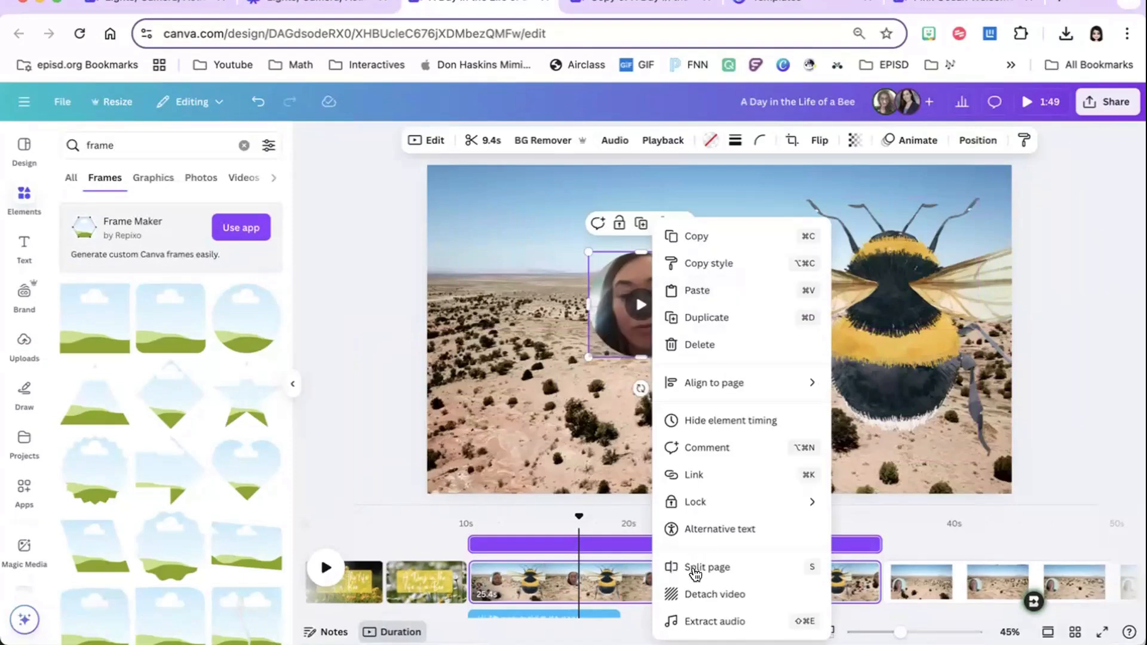
{"action": "left_click", "coordinate": [696, 594]}
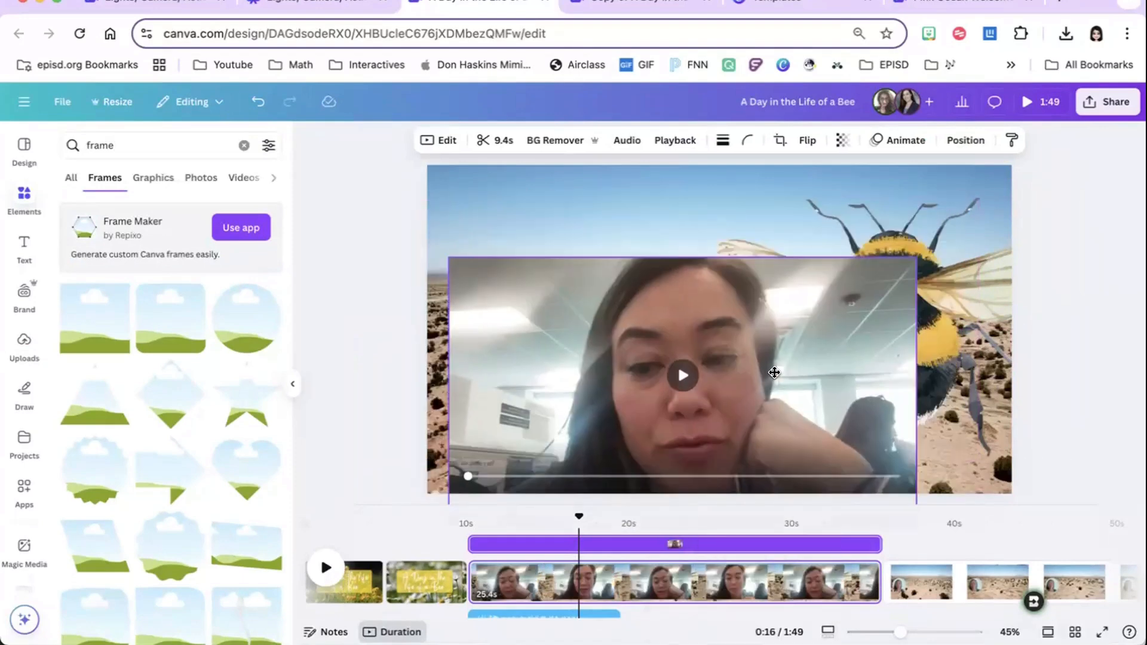
Delete the detached camera video and the empty circular frame from the desert page
{"action": "left_click_drag", "start_coordinate": [775, 373], "coordinate": [778, 376]}
{"action": "key", "text": "Delete"}
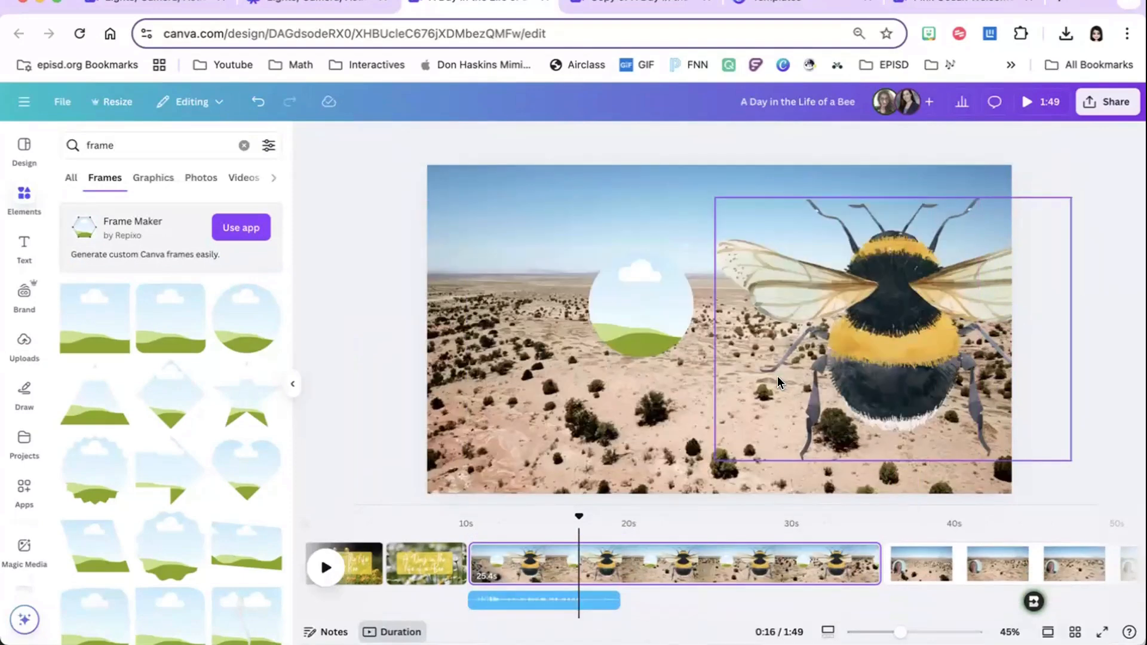
{"action": "left_click", "coordinate": [647, 316]}
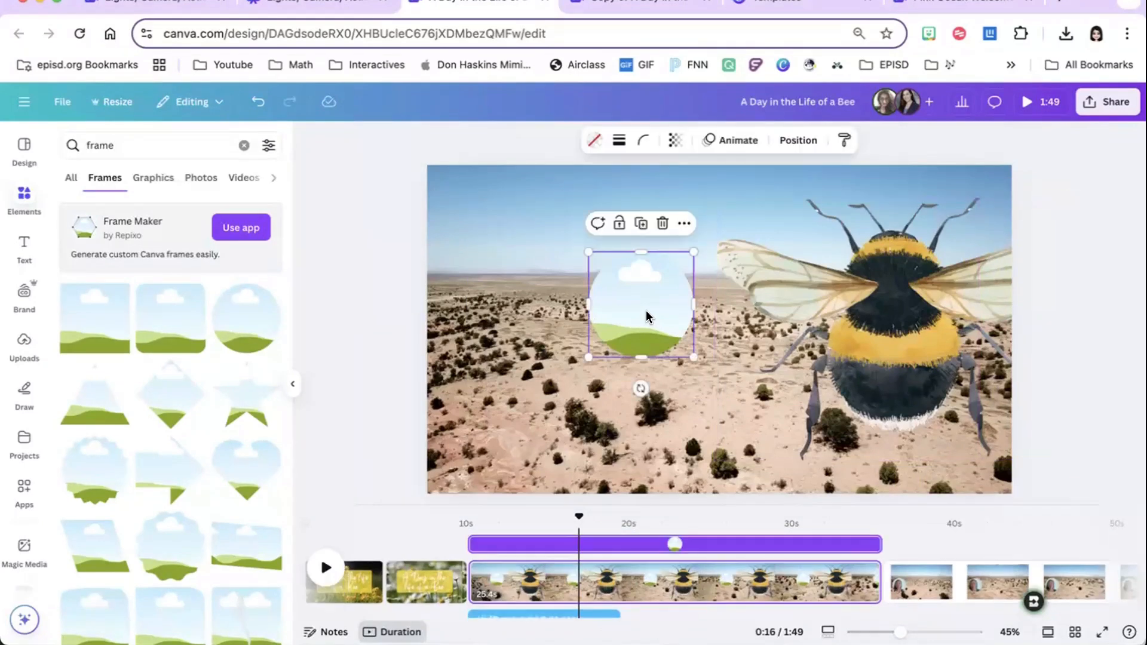
{"action": "key", "text": "Delete"}
Play the desert page from its start at 0:10 to check the extracted audio, and pause the playback
{"action": "left_click_drag", "start_coordinate": [580, 515], "coordinate": [331, 351]}
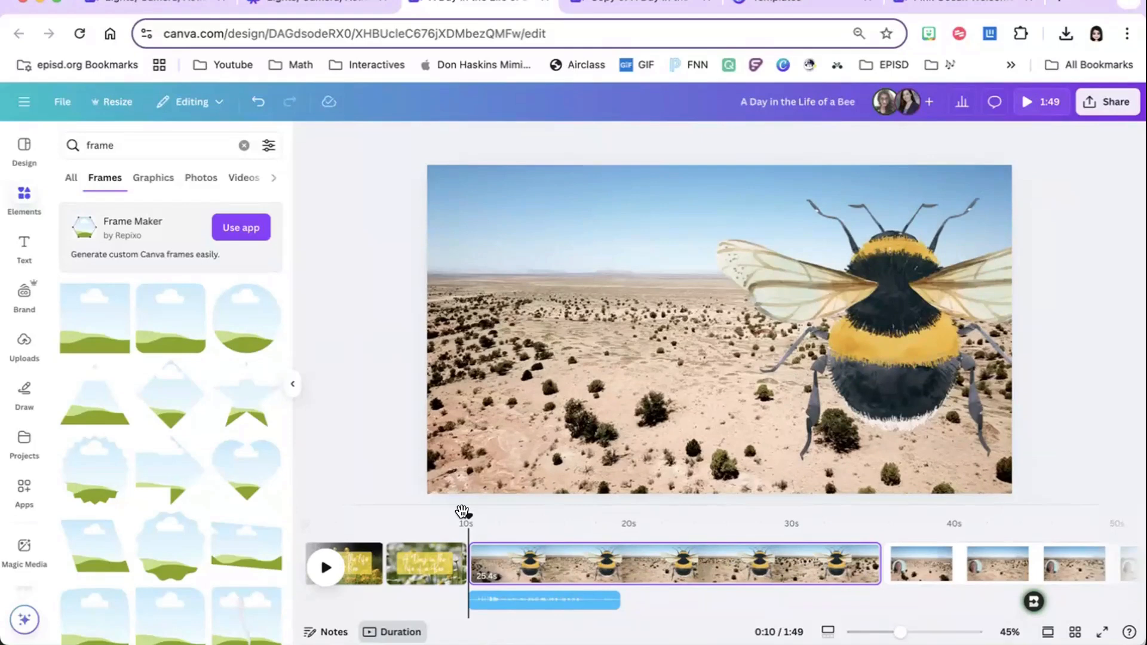
{"action": "key", "text": "space"}
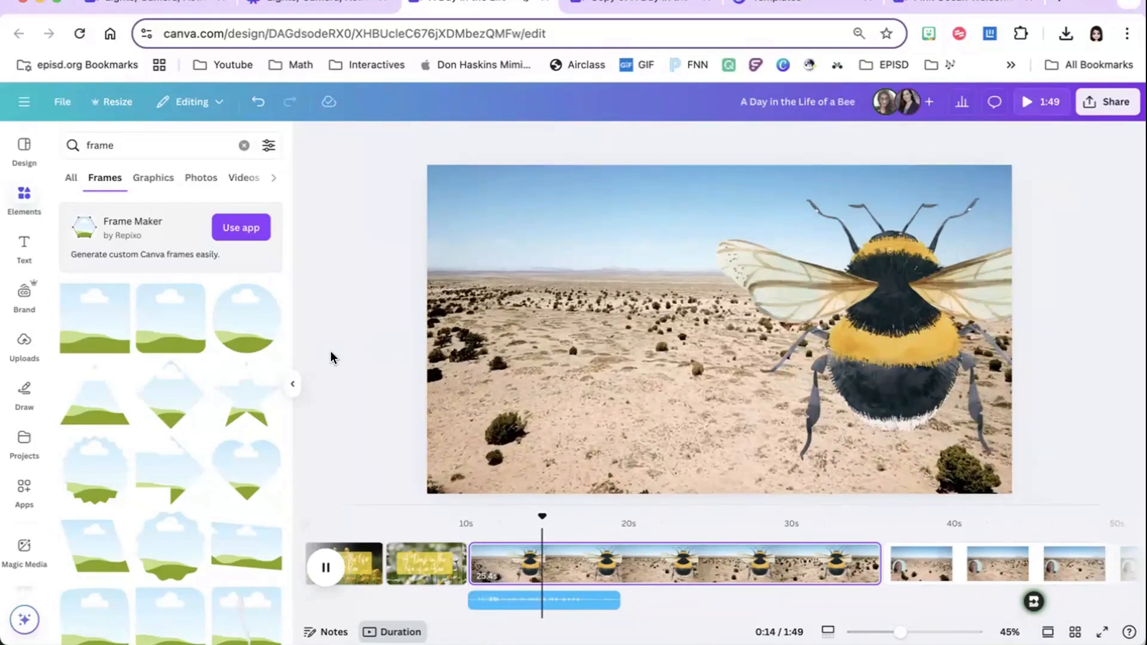
{"action": "key", "text": "space"}
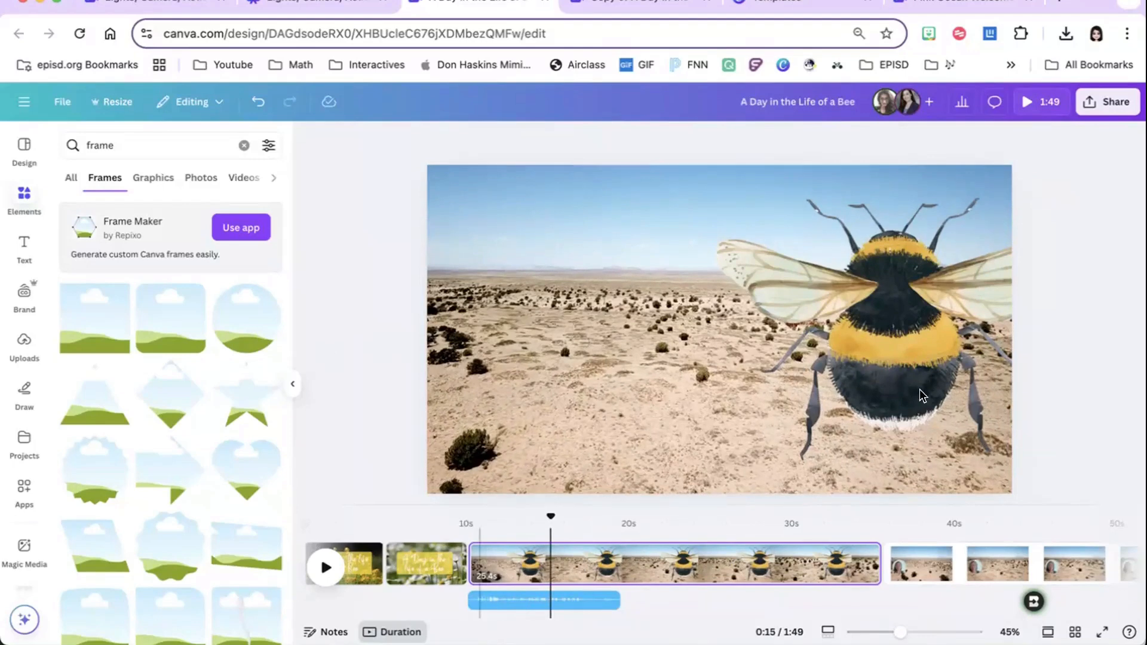
Move the large bumblebee graphic inward to the lower middle of the desert page
{"action": "left_click", "coordinate": [901, 319]}
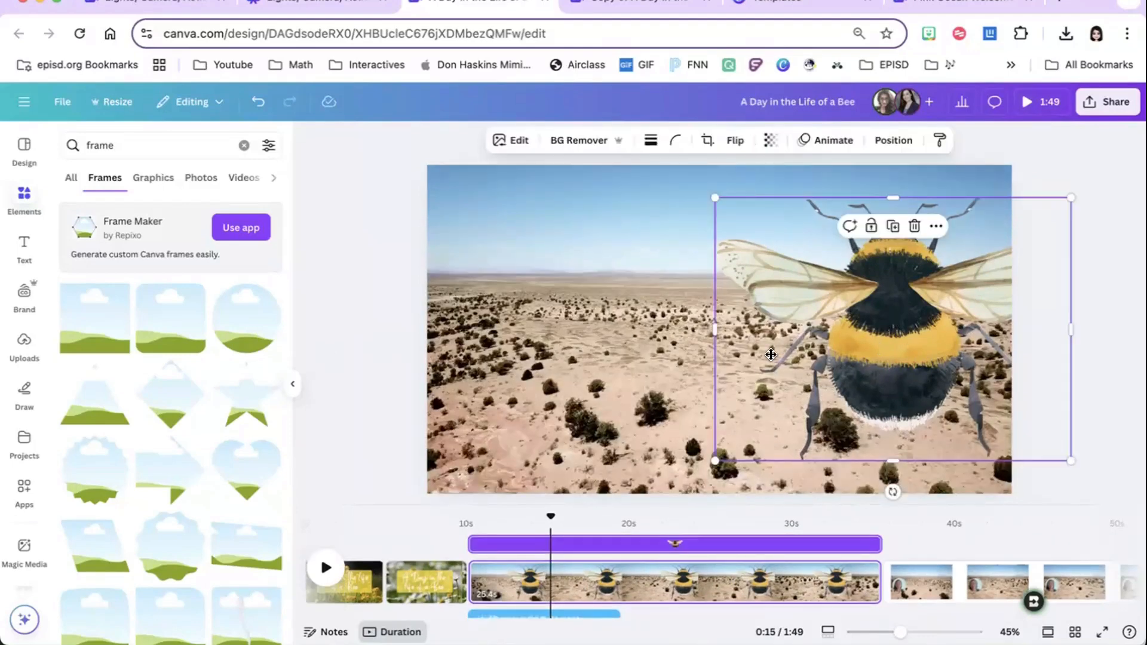
{"action": "left_click_drag", "start_coordinate": [906, 337], "coordinate": [757, 371]}
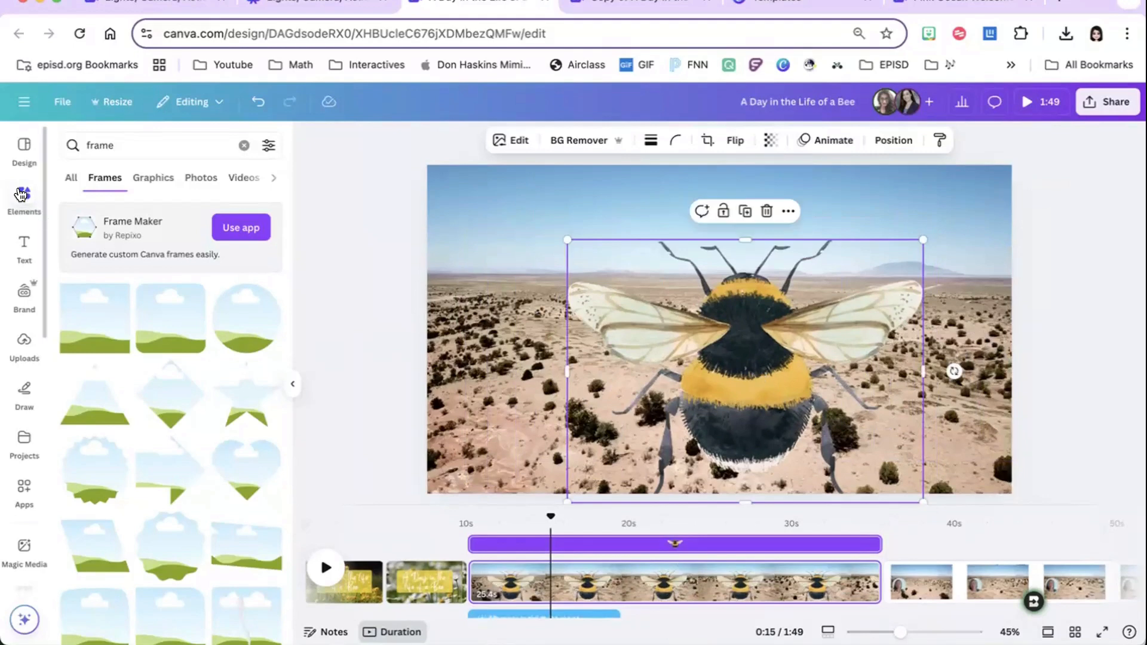
Search the elements library for "bee", list all graphics, and add the side-view flying bee to the desert page
{"action": "left_click", "coordinate": [243, 145]}
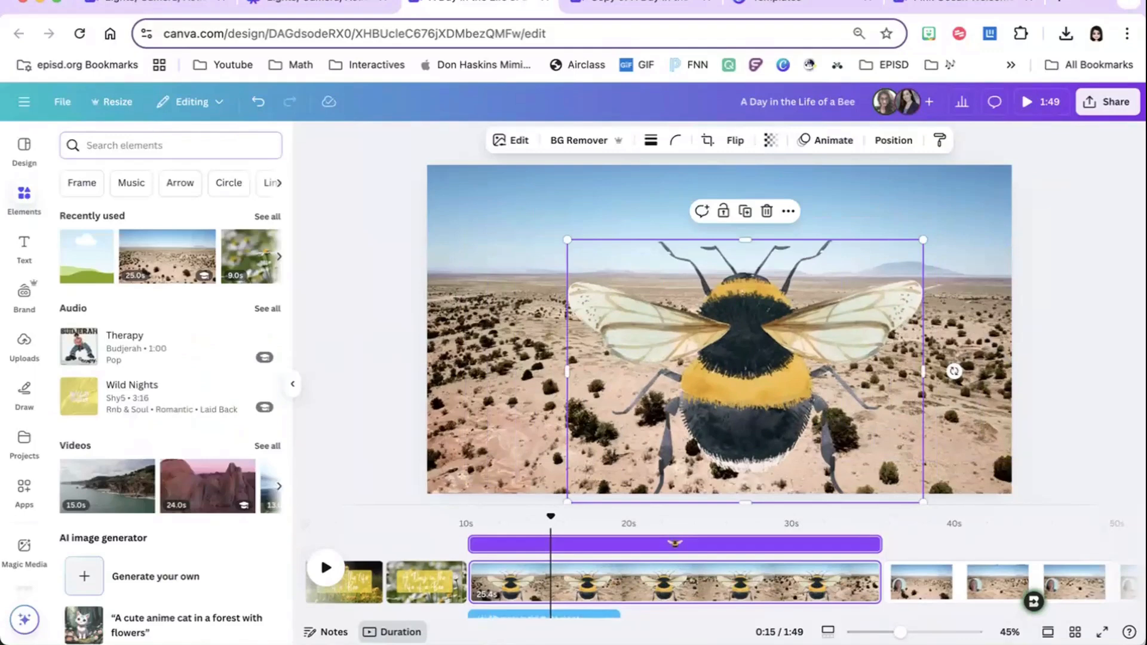
{"action": "type", "text": "bee"}
{"action": "key", "text": "Return"}
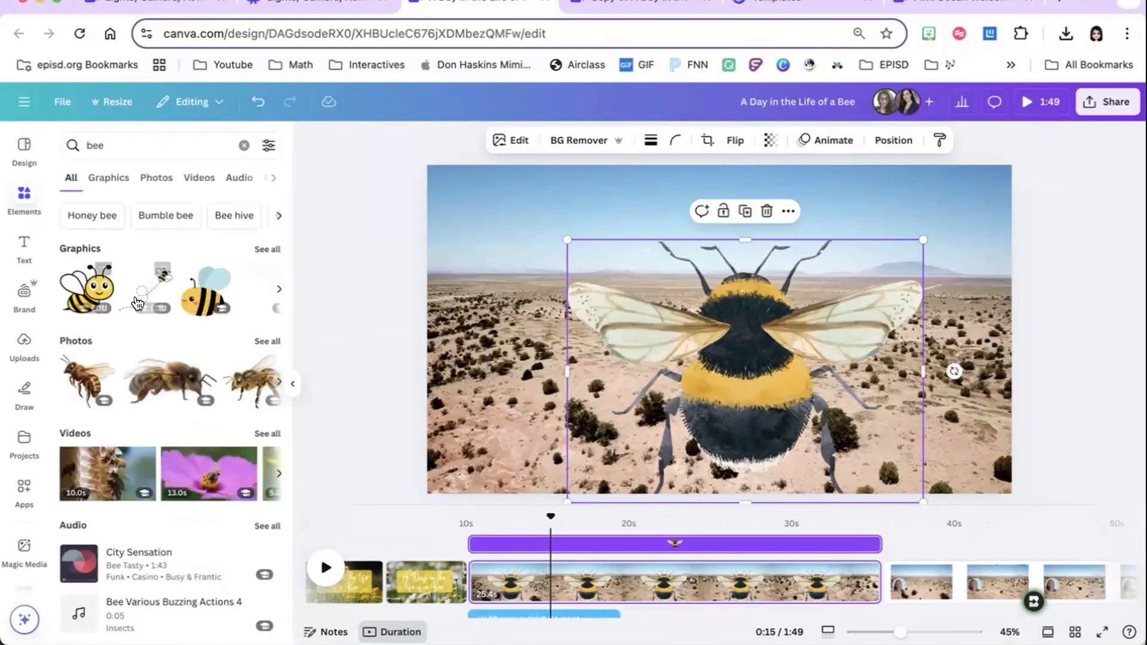
{"action": "left_click", "coordinate": [261, 251]}
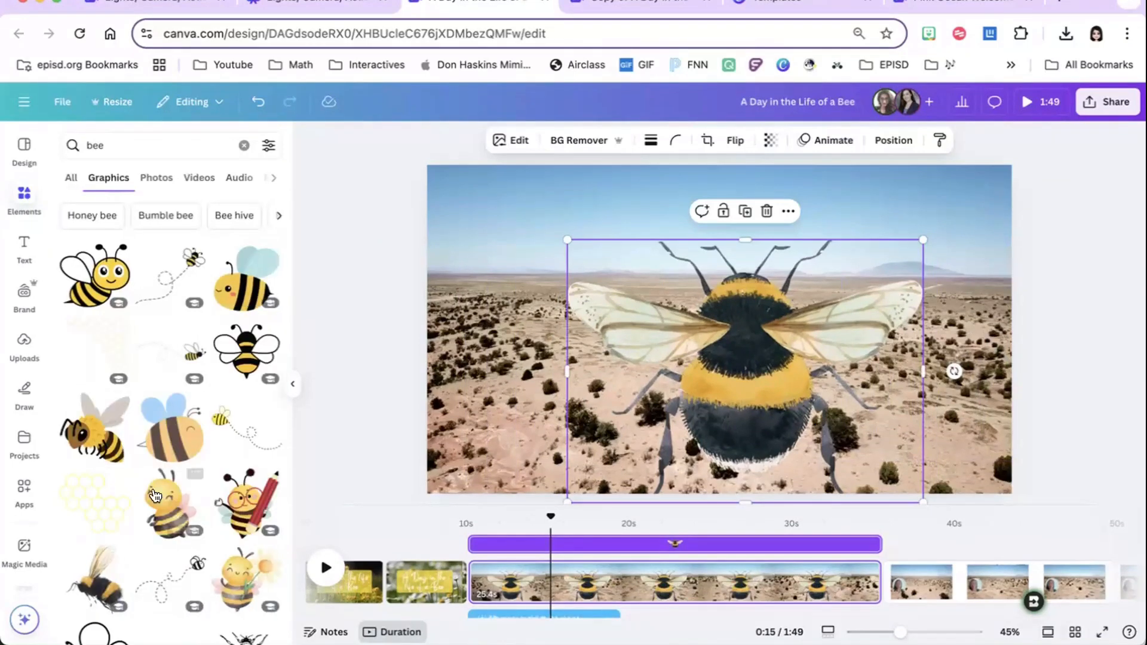
{"action": "scroll", "coordinate": [151, 495], "scroll_direction": "down", "scroll_amount": 3}
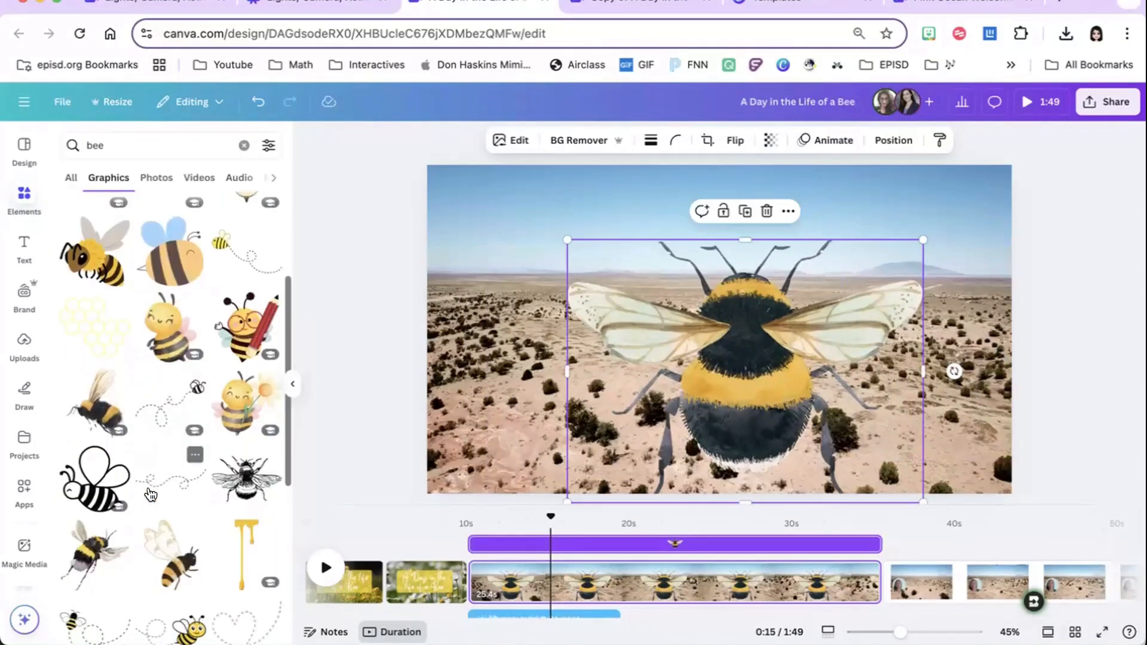
{"action": "left_click", "coordinate": [86, 402]}
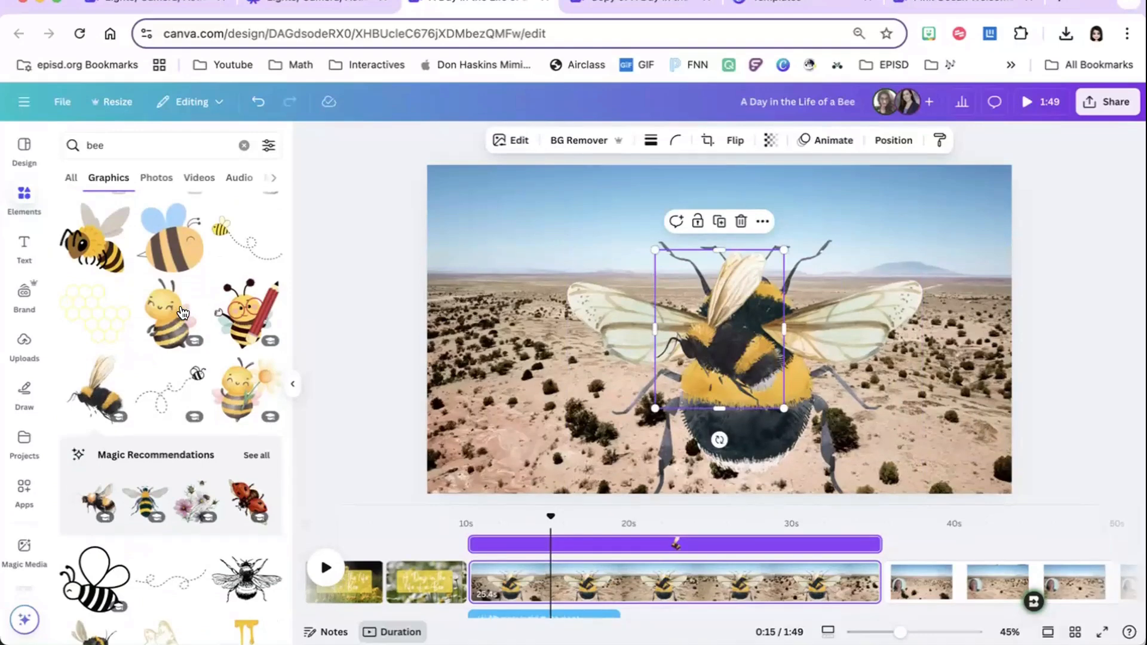
Browse all Magic Recommendations for the side-view bee and delete that bee from the page
{"action": "left_click", "coordinate": [256, 455]}
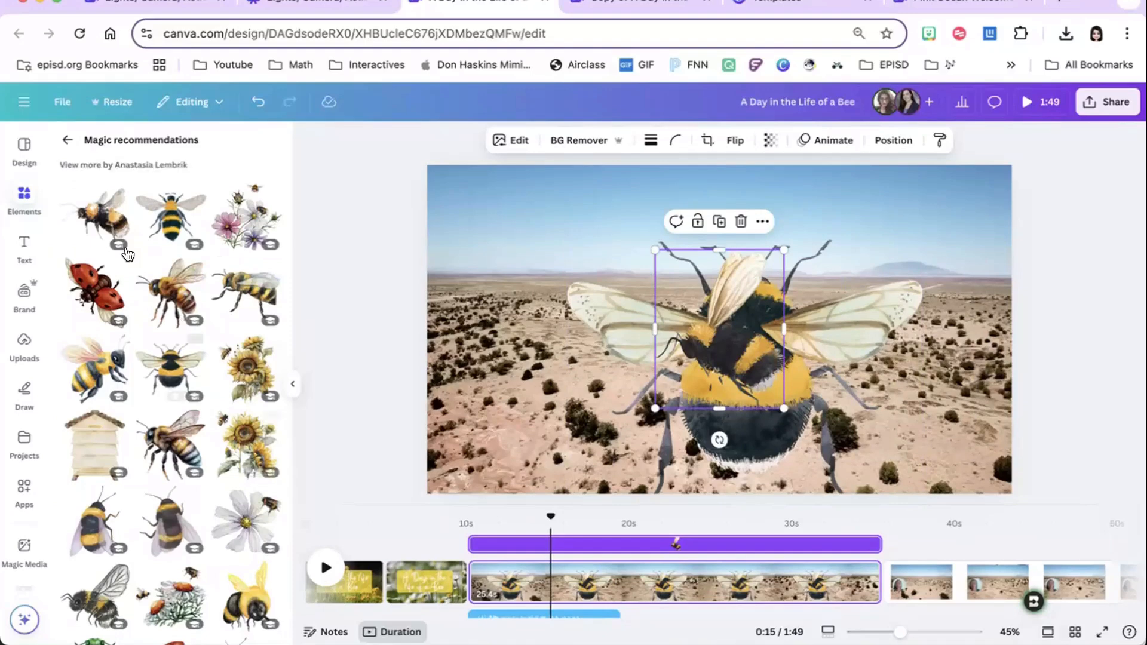
{"action": "scroll", "coordinate": [127, 254], "scroll_direction": "down", "scroll_amount": 2}
{"action": "scroll", "coordinate": [127, 254], "scroll_direction": "down", "scroll_amount": 1}
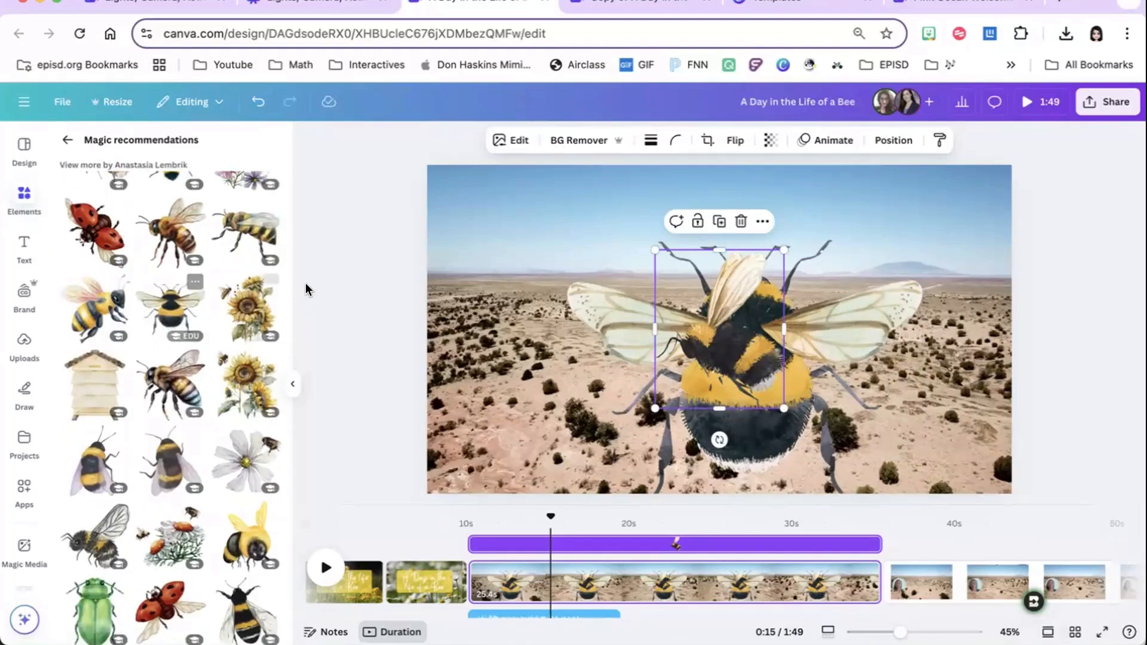
{"action": "key", "text": "BackSpace"}
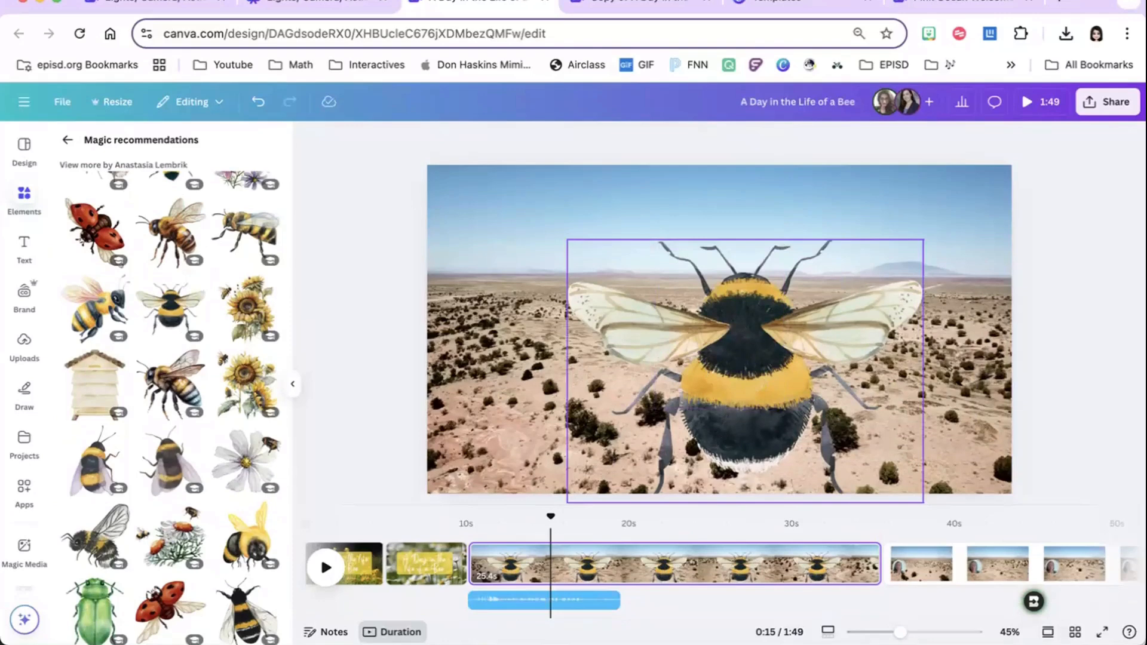
Shrink the bumblebee graphic to about half its size and place it just below the centre of the desert page
{"action": "left_click", "coordinate": [755, 363]}
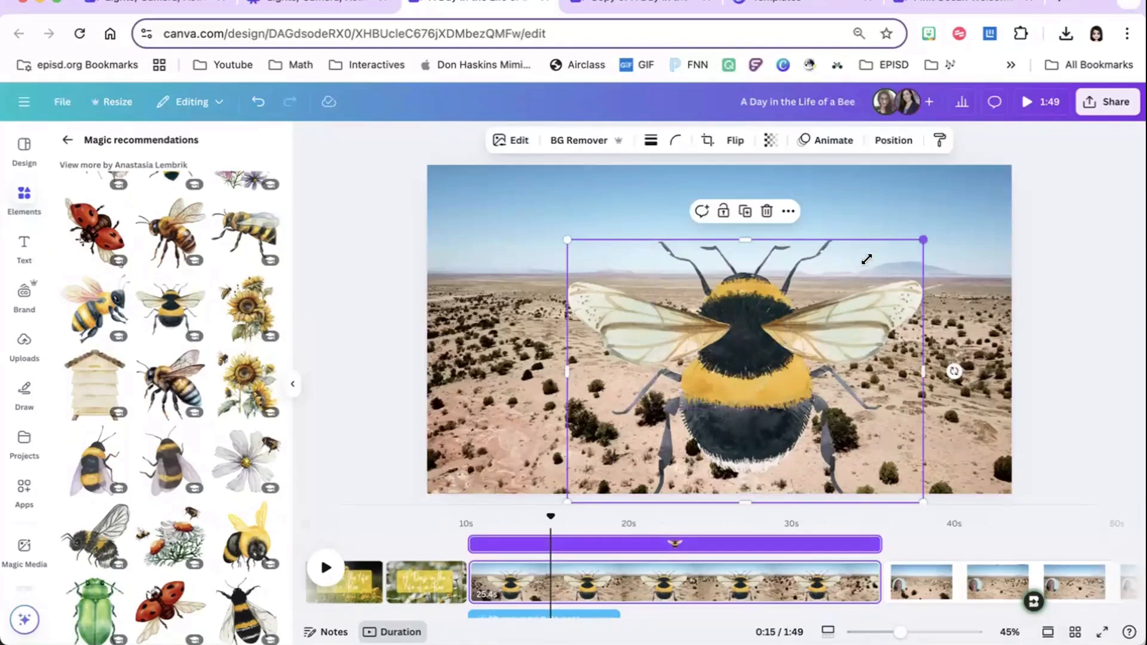
{"action": "mouse_move", "coordinate": [866, 259]}
{"action": "left_mouse_down"}
{"action": "mouse_move", "coordinate": [806, 329]}
{"action": "mouse_move", "coordinate": [687, 410]}
{"action": "mouse_move", "coordinate": [789, 306]}
{"action": "mouse_move", "coordinate": [864, 255]}
{"action": "left_mouse_up"}
{"action": "left_click_drag", "start_coordinate": [769, 299], "coordinate": [701, 354]}
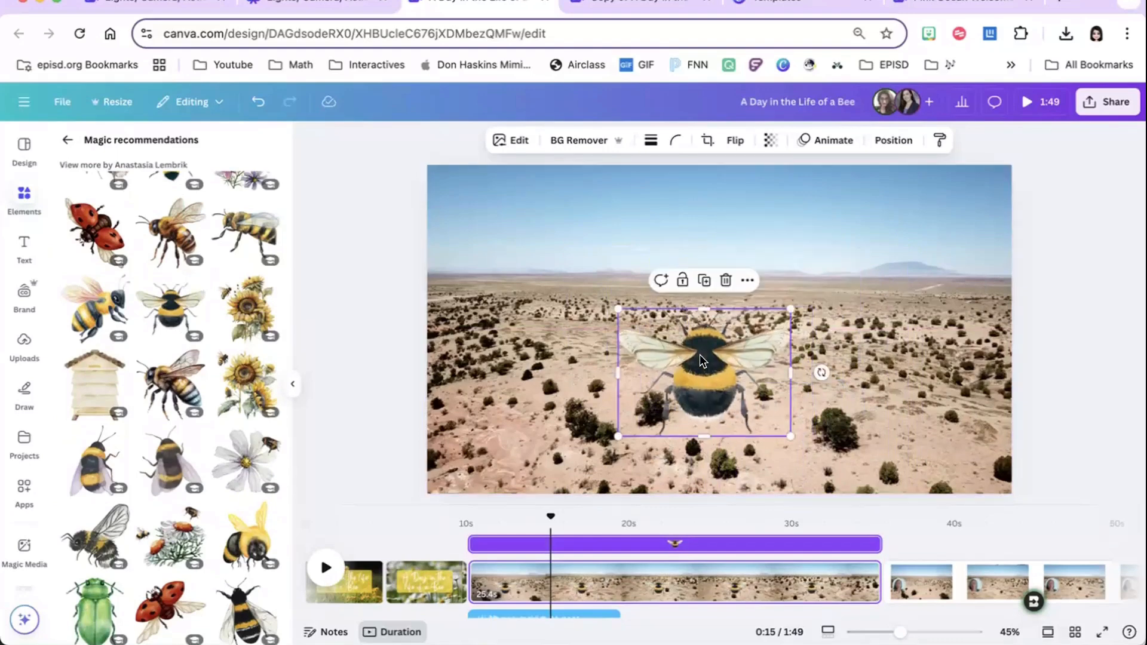
Position the bee below the page's lower edge and create a custom animation path flying it up into the desert scene
{"action": "mouse_move", "coordinate": [469, 509]}
{"action": "left_mouse_down"}
{"action": "mouse_move", "coordinate": [686, 500]}
{"action": "mouse_move", "coordinate": [456, 499]}
{"action": "left_mouse_up"}
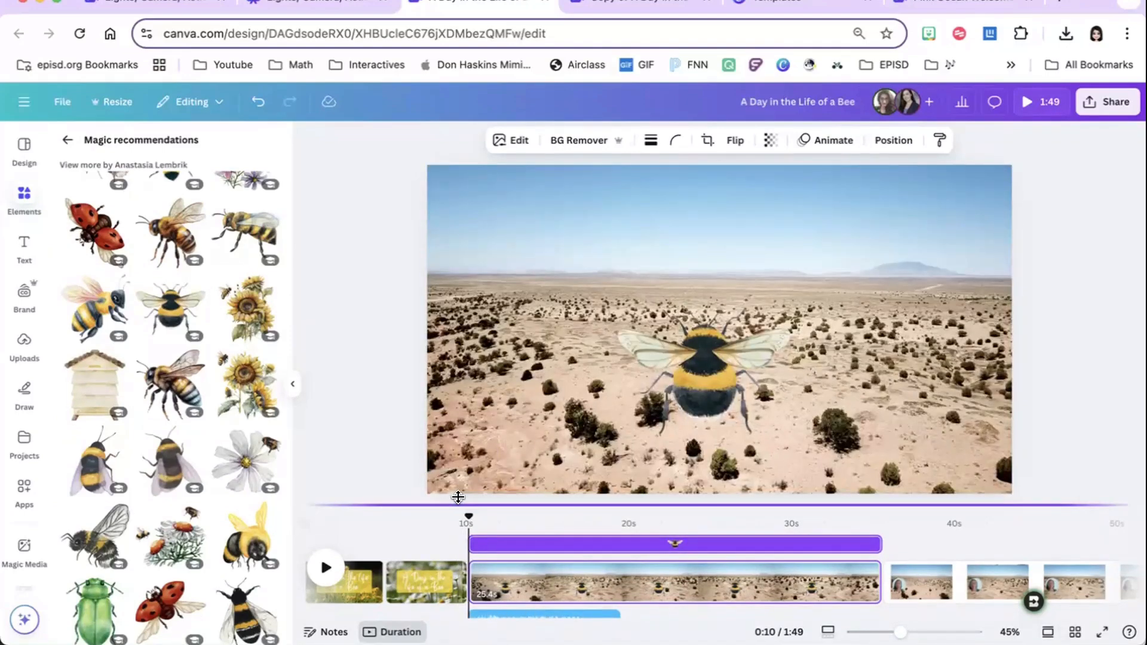
{"action": "left_click", "coordinate": [708, 372]}
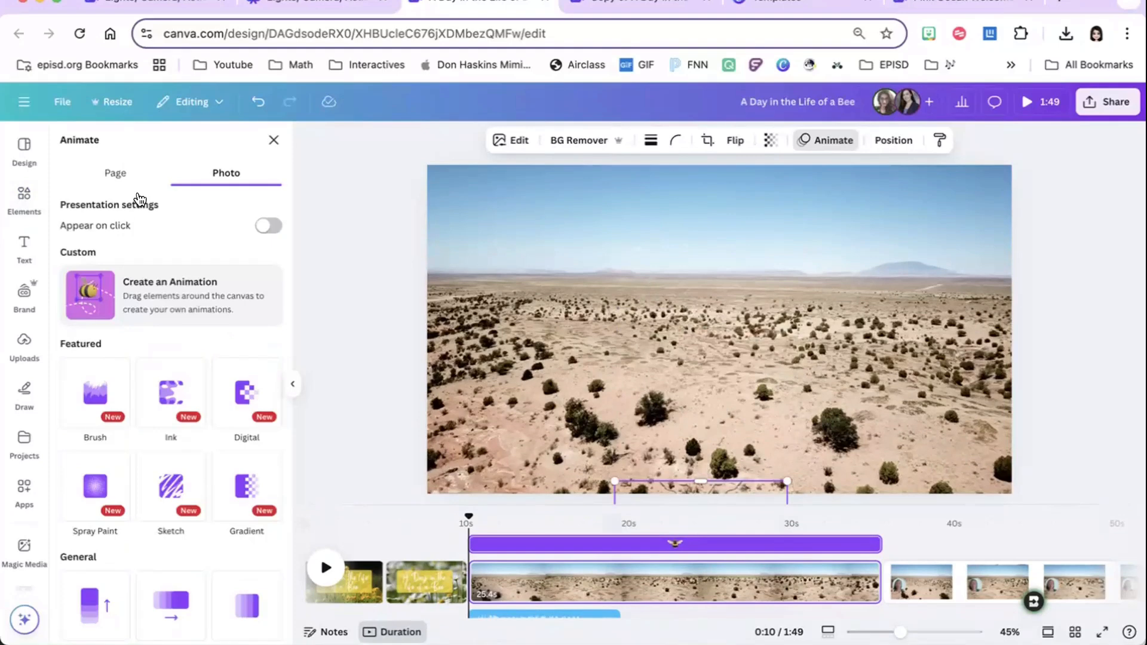
{"action": "left_click", "coordinate": [170, 295]}
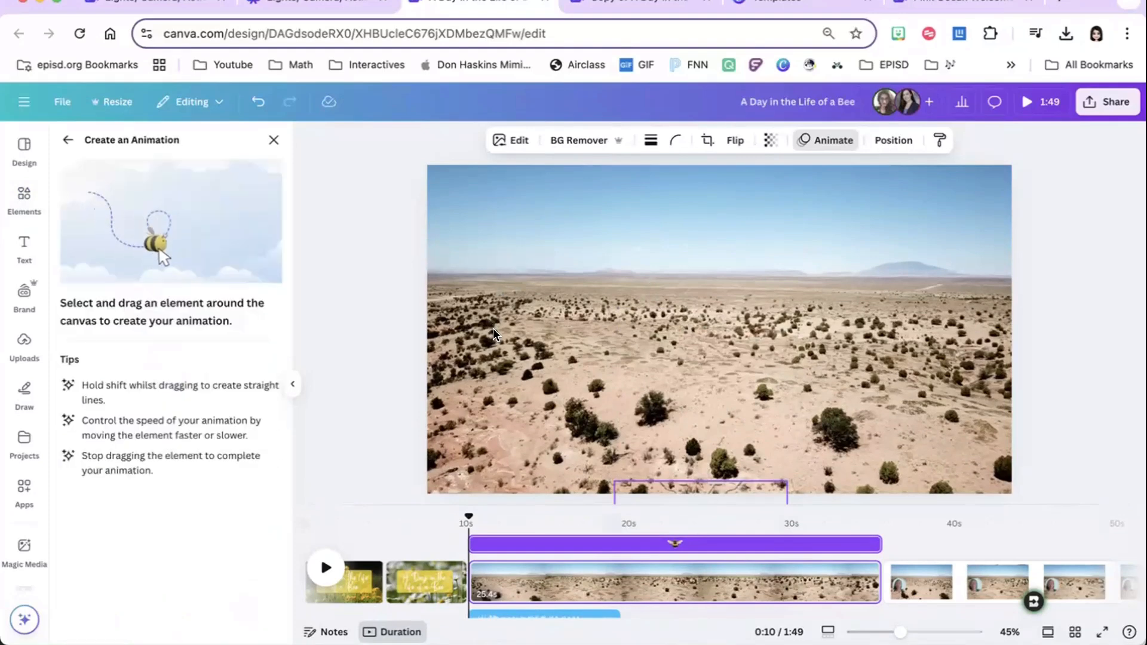
{"action": "mouse_move", "coordinate": [698, 468]}
{"action": "left_mouse_down"}
{"action": "mouse_move", "coordinate": [687, 436]}
{"action": "mouse_move", "coordinate": [702, 400]}
{"action": "mouse_move", "coordinate": [687, 377]}
{"action": "mouse_move", "coordinate": [708, 335]}
{"action": "mouse_move", "coordinate": [700, 325]}
{"action": "left_mouse_up"}
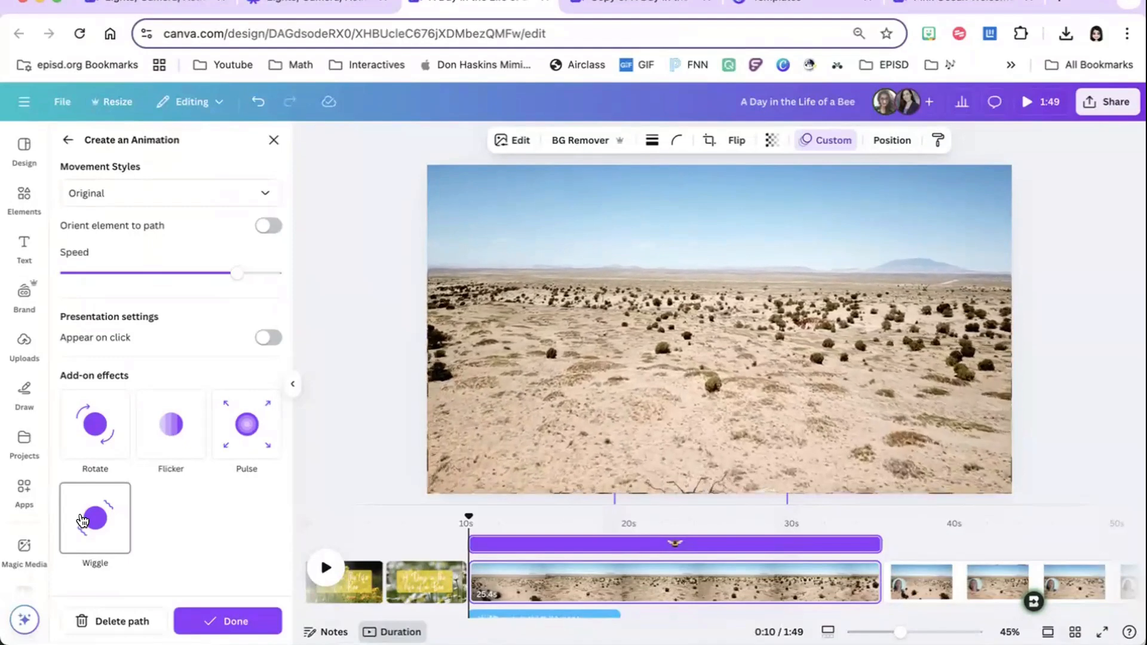
Add the Wiggle effect to the bee's custom animation and stop the playback at 0:19
{"action": "left_click", "coordinate": [82, 520]}
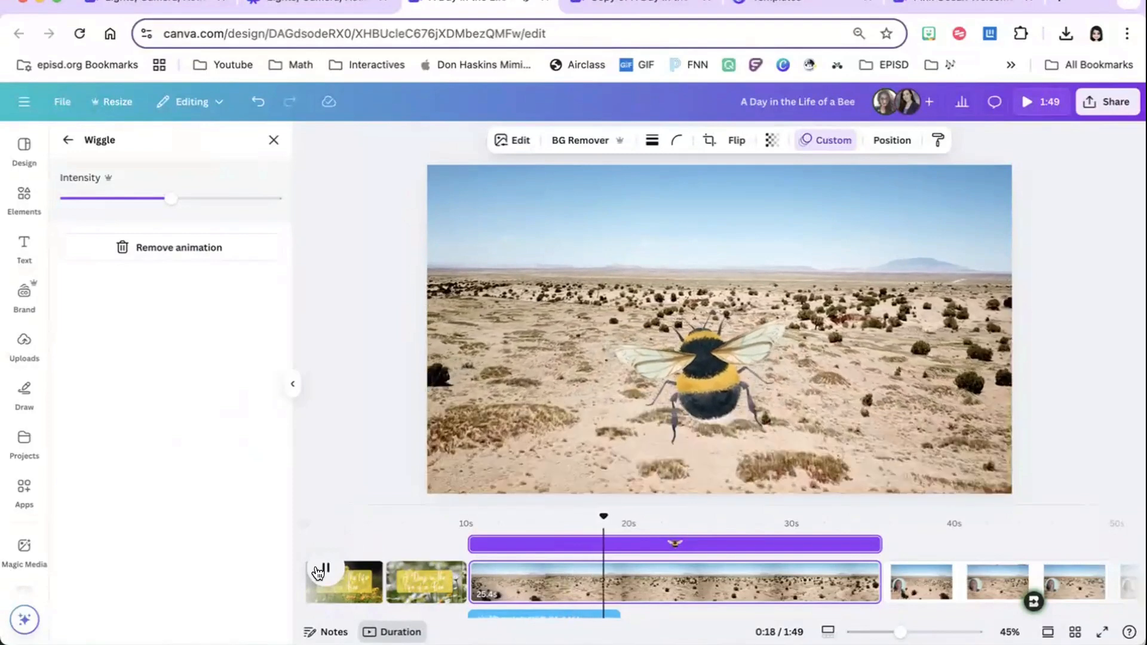
{"action": "left_click", "coordinate": [323, 569]}
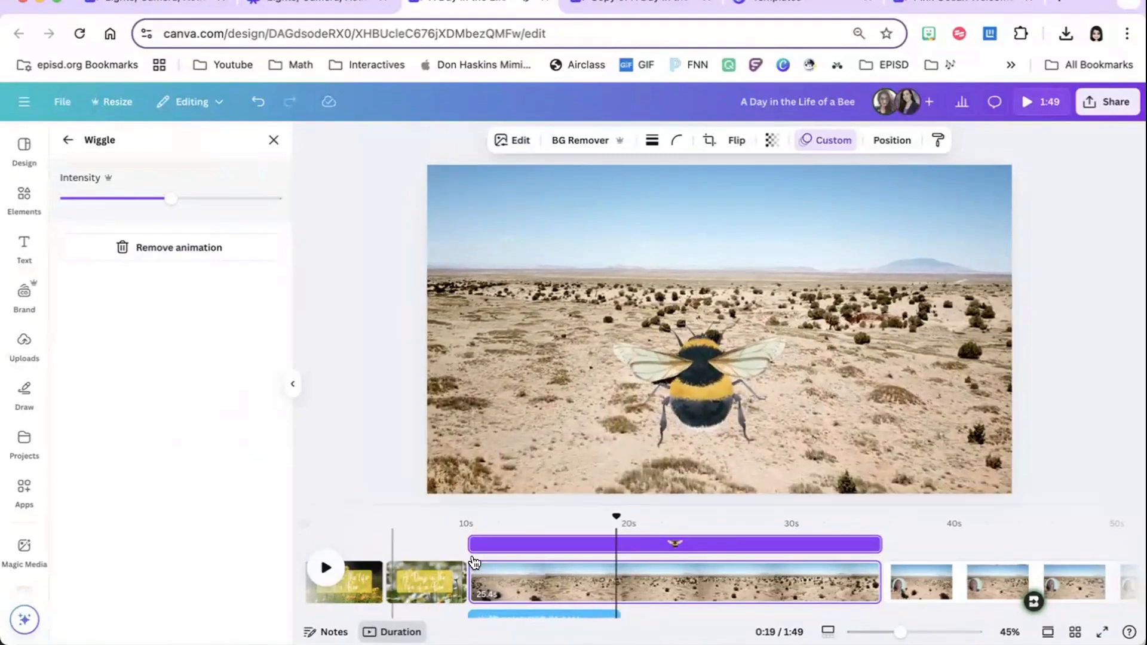
{"action": "scroll", "coordinate": [598, 574], "scroll_direction": "down", "scroll_amount": 1}
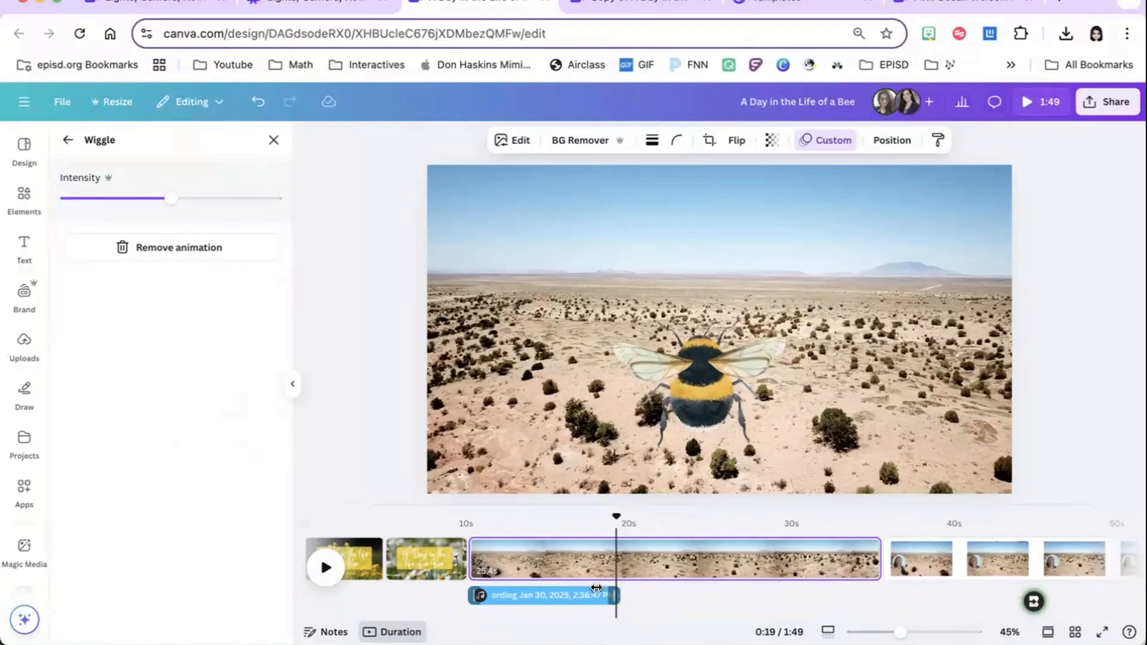
Trim the desert page to end with its narration clip and play it from its start to check the bee's flight
{"action": "left_click_drag", "start_coordinate": [867, 550], "coordinate": [597, 558]}
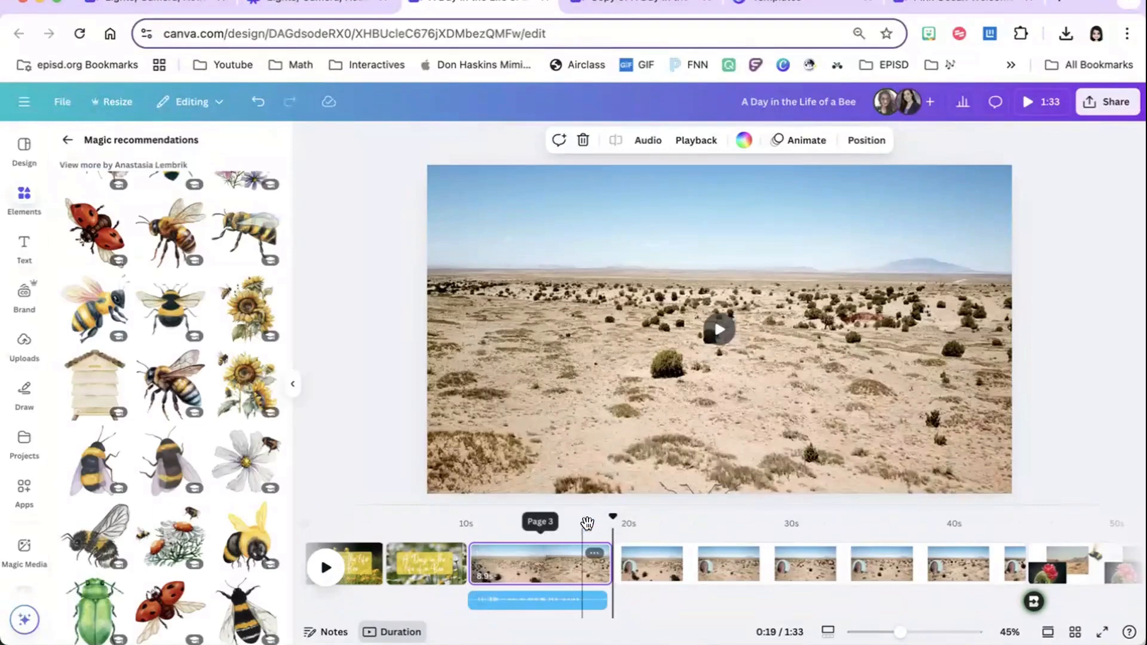
{"action": "left_click_drag", "start_coordinate": [601, 515], "coordinate": [562, 522]}
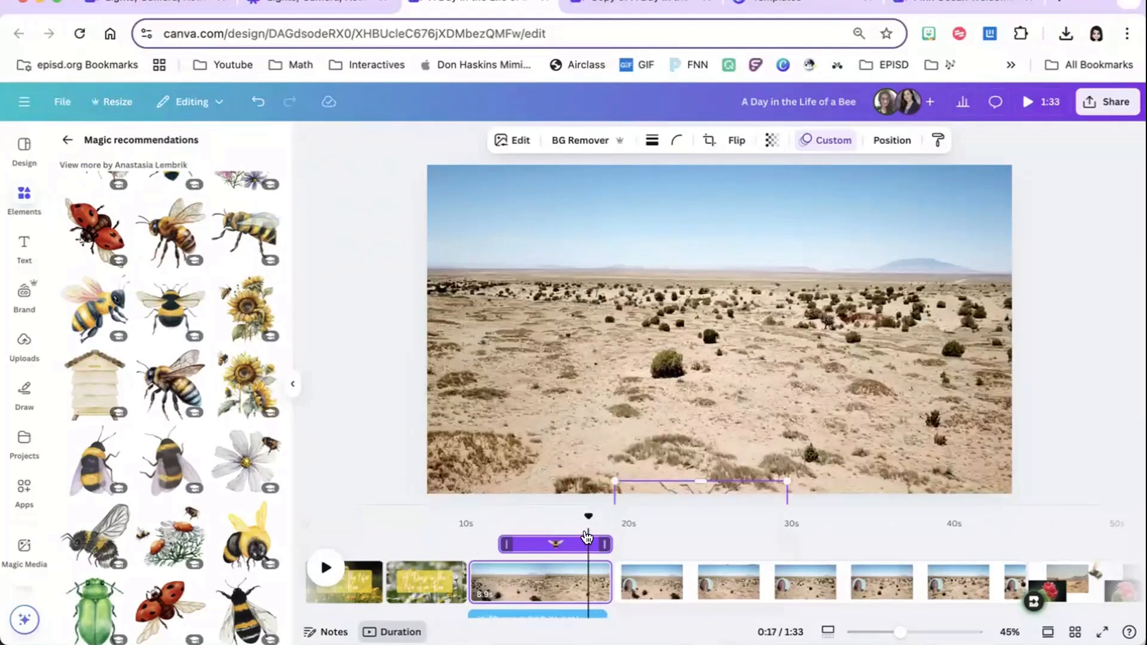
{"action": "left_click_drag", "start_coordinate": [587, 512], "coordinate": [468, 511]}
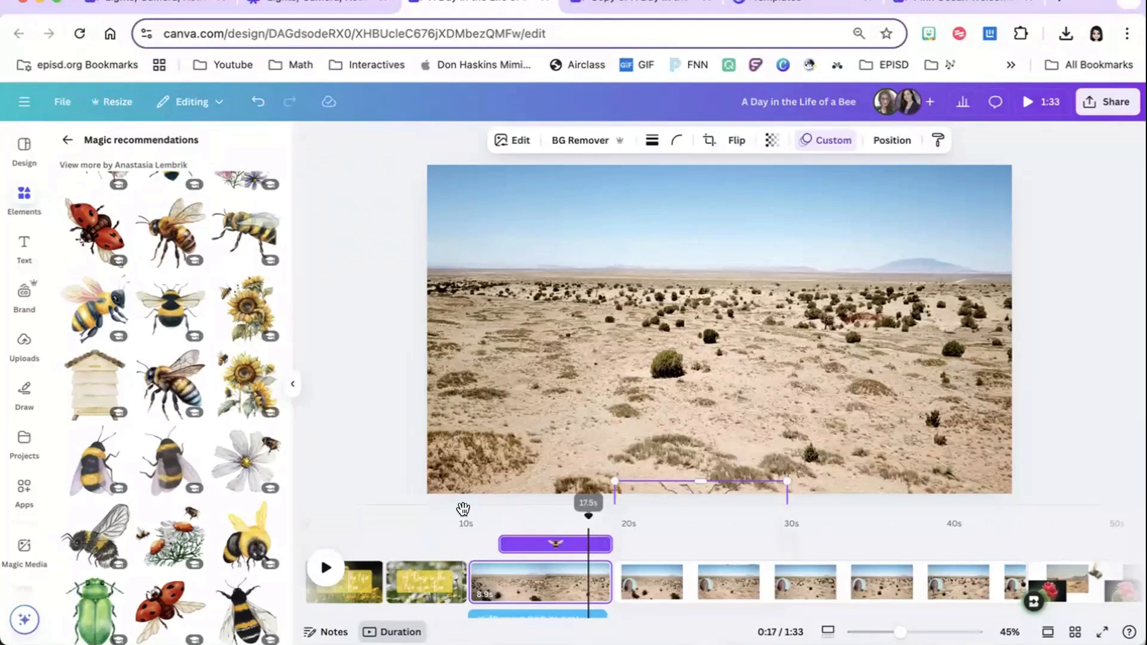
{"action": "key", "text": "space"}
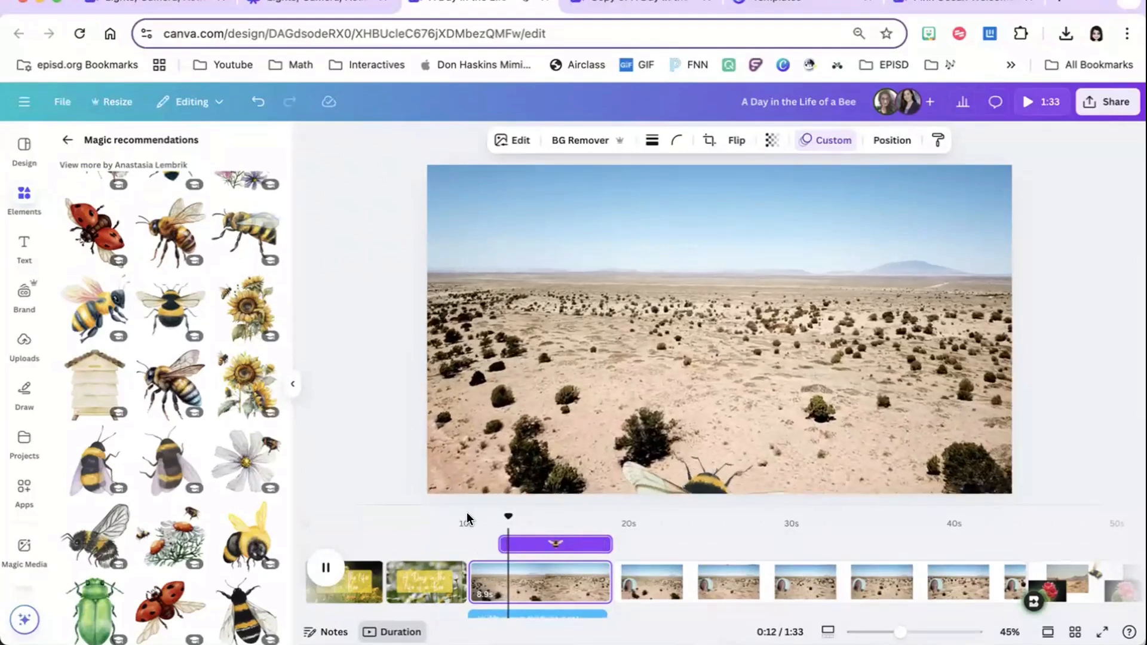
{"action": "key", "text": "space"}
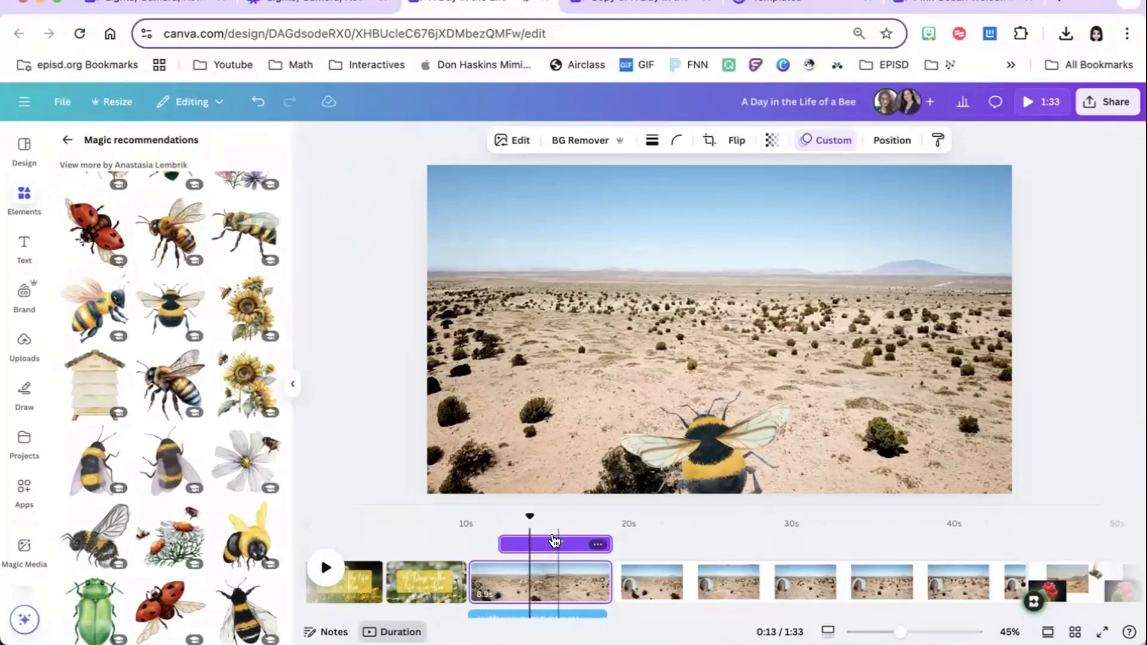
Delete the leftover 25.4 s desert page that contains the presenter's recording
{"action": "scroll", "coordinate": [726, 529], "scroll_direction": "right", "scroll_amount": 5}
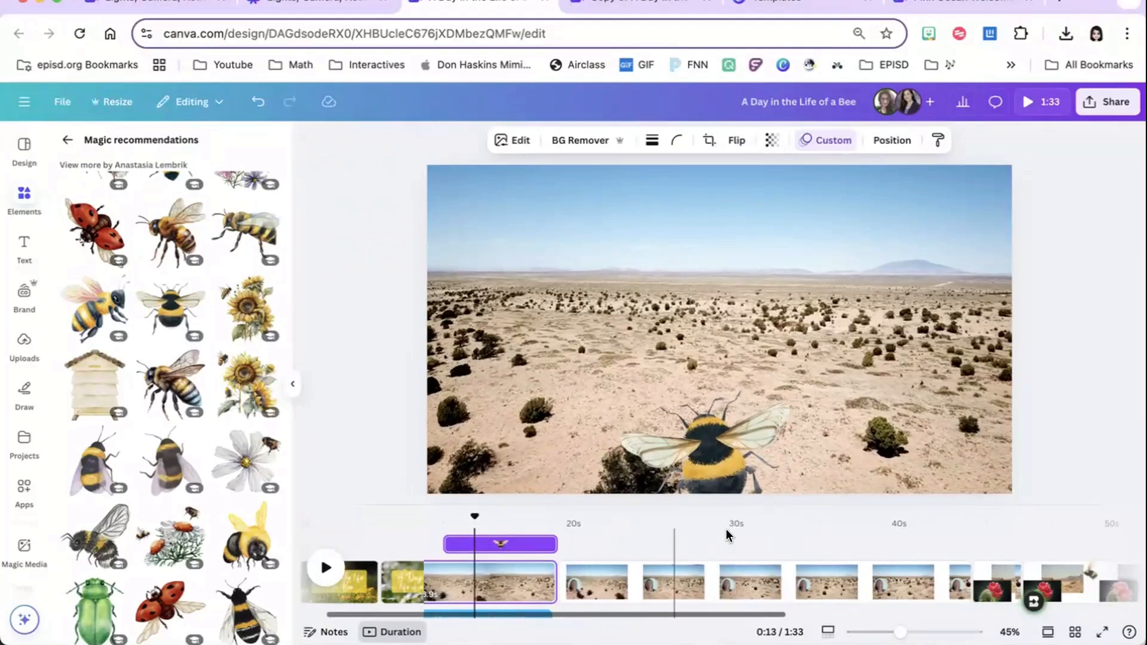
{"action": "left_click", "coordinate": [643, 581]}
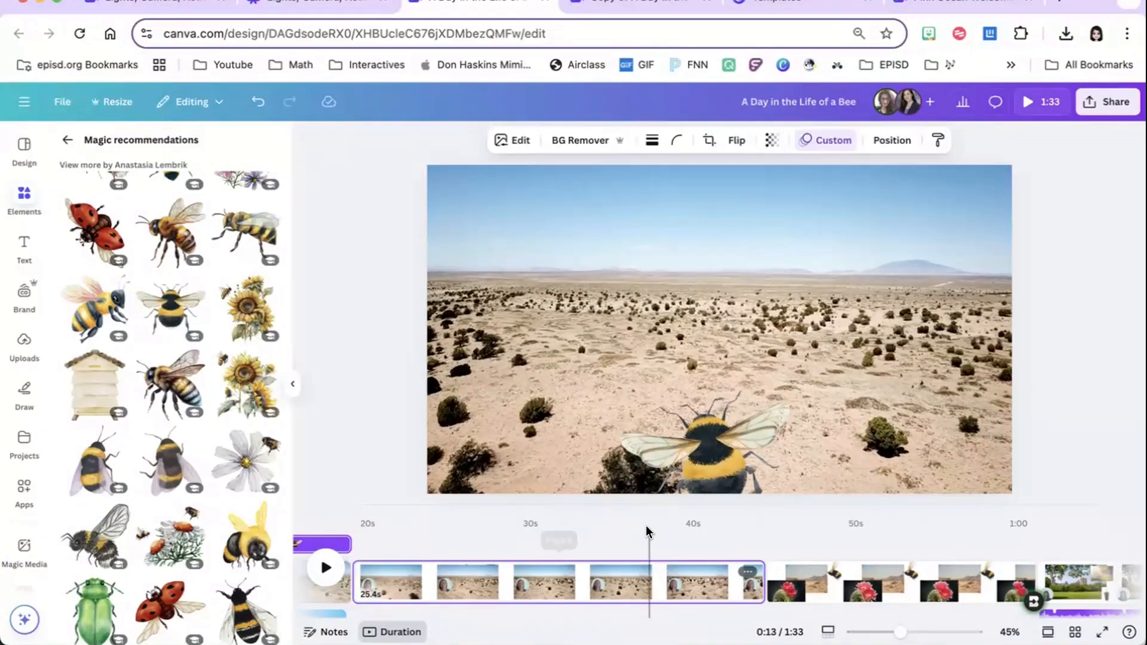
{"action": "key", "text": "Delete"}
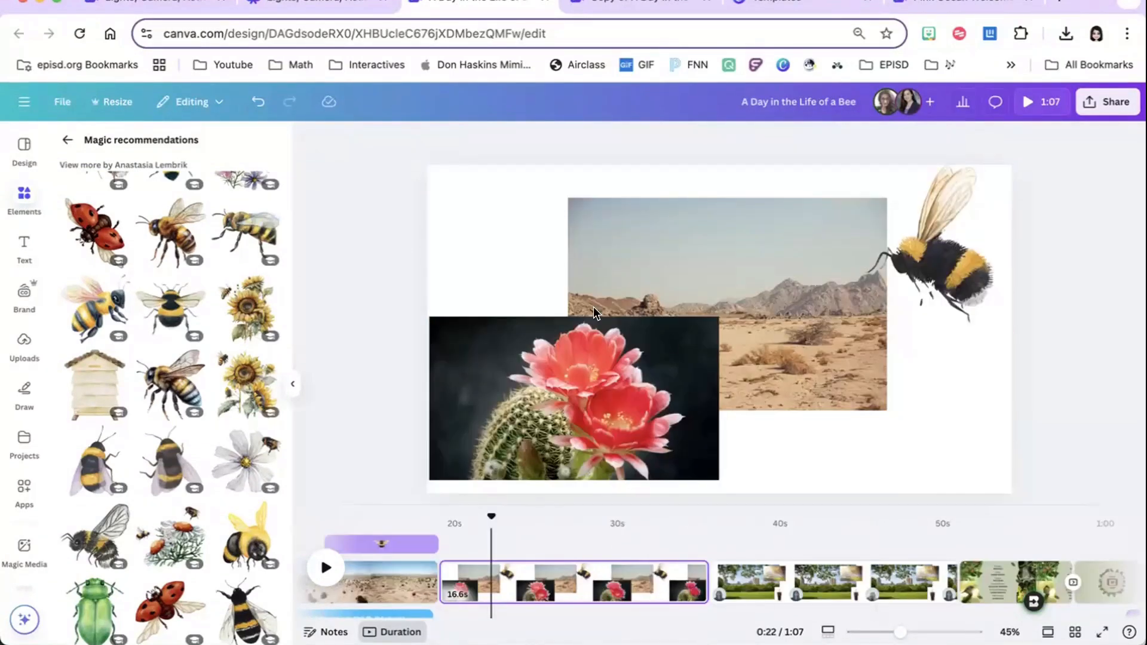
Shift the desert photo up and to the right on the cactus page and move the cactus video toward the centre
{"action": "left_click", "coordinate": [617, 267]}
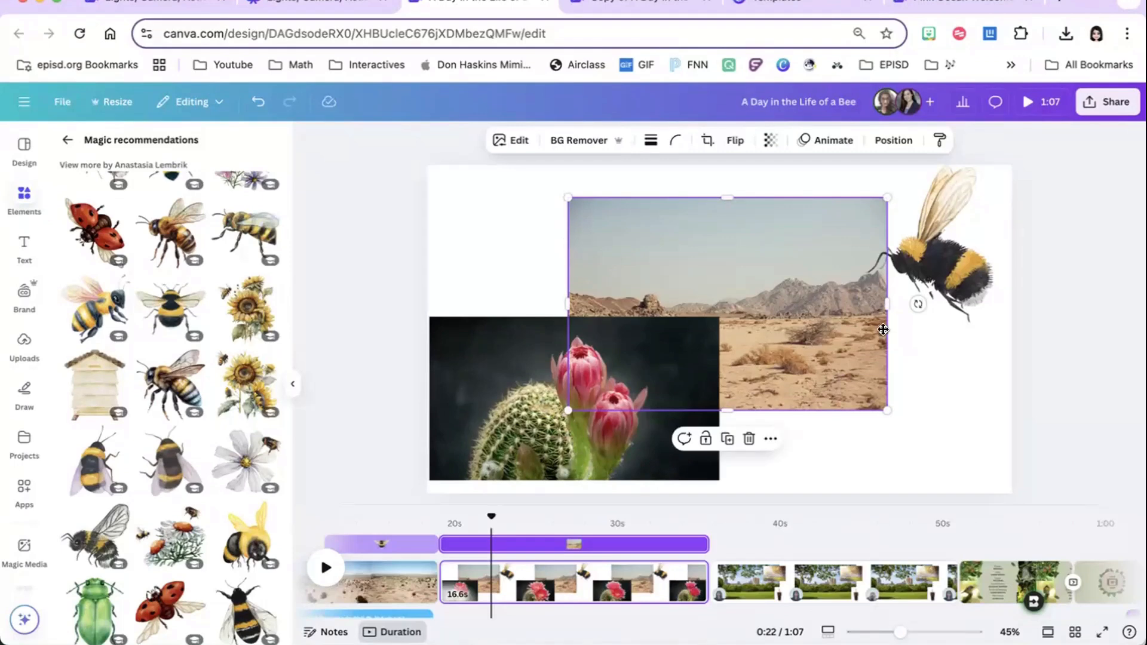
{"action": "left_click_drag", "start_coordinate": [786, 315], "coordinate": [765, 231]}
{"action": "left_click_drag", "start_coordinate": [529, 372], "coordinate": [578, 339]}
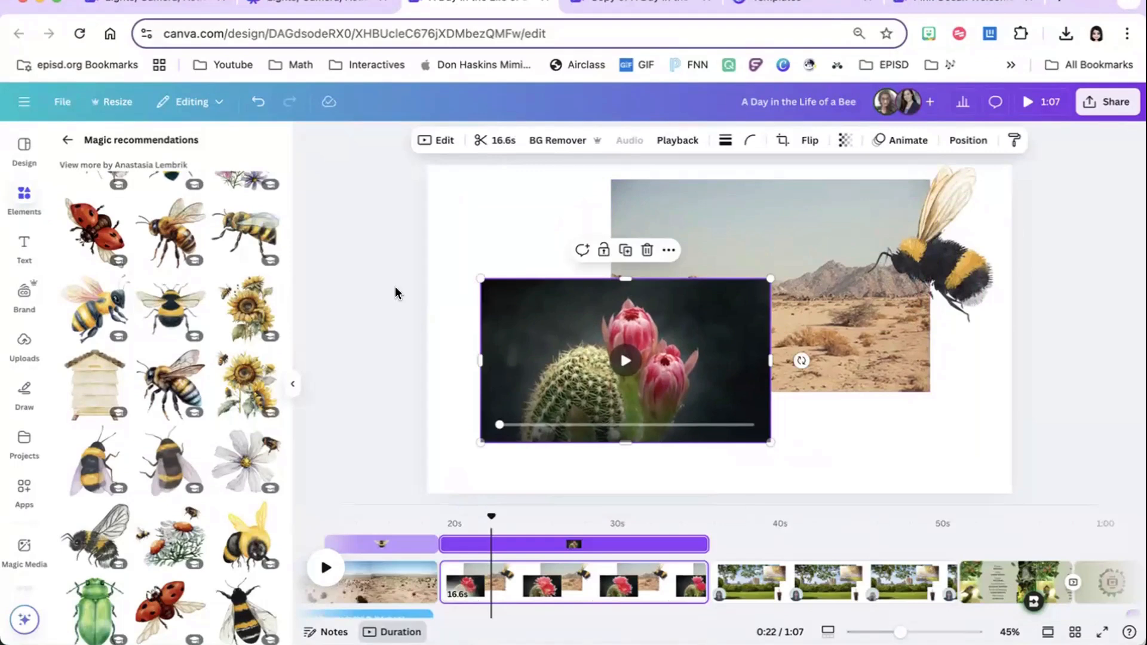
Leave the Magic recommendations and clear the bee search to look at the general Elements library
{"action": "left_click", "coordinate": [21, 188]}
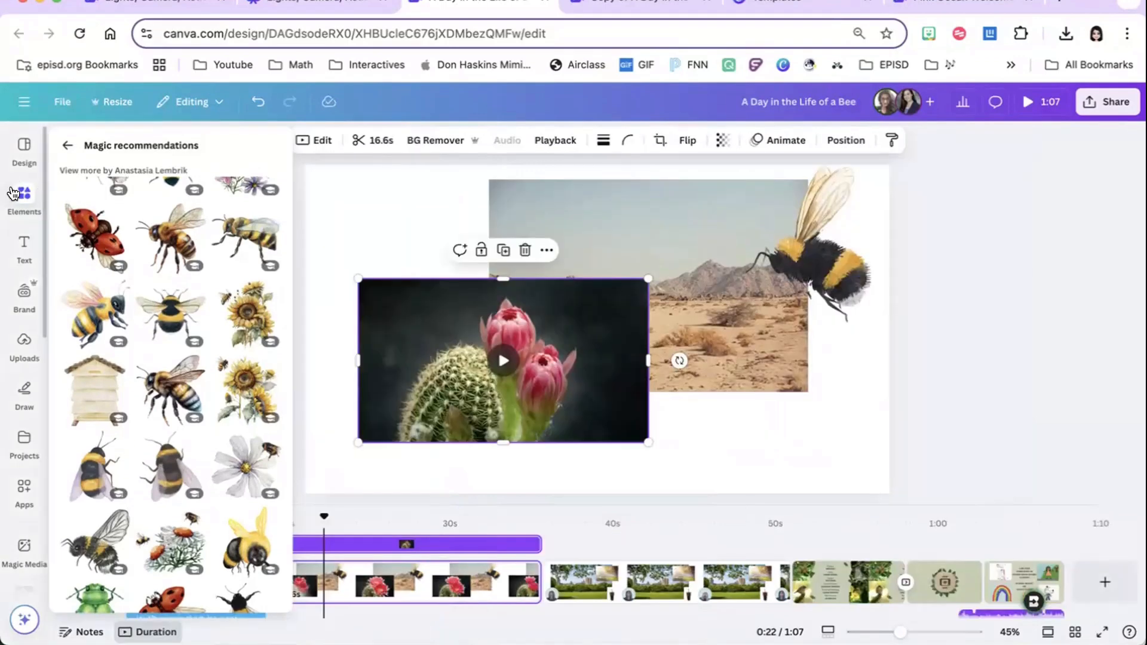
{"action": "left_click", "coordinate": [18, 187]}
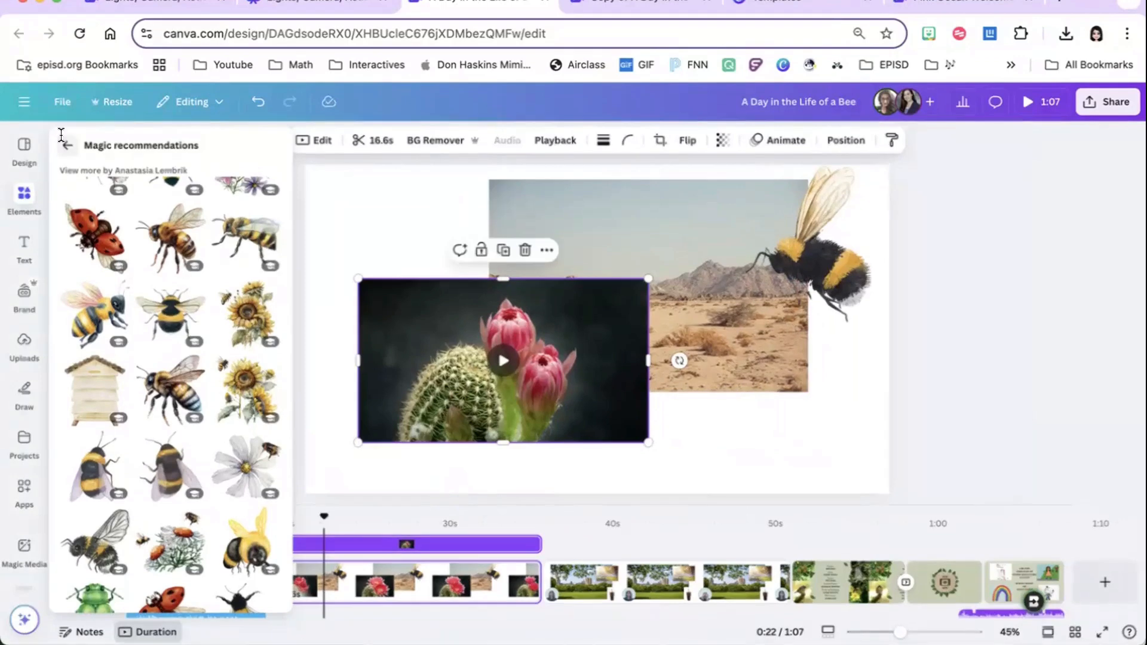
{"action": "left_click", "coordinate": [67, 139]}
{"action": "left_click", "coordinate": [113, 148]}
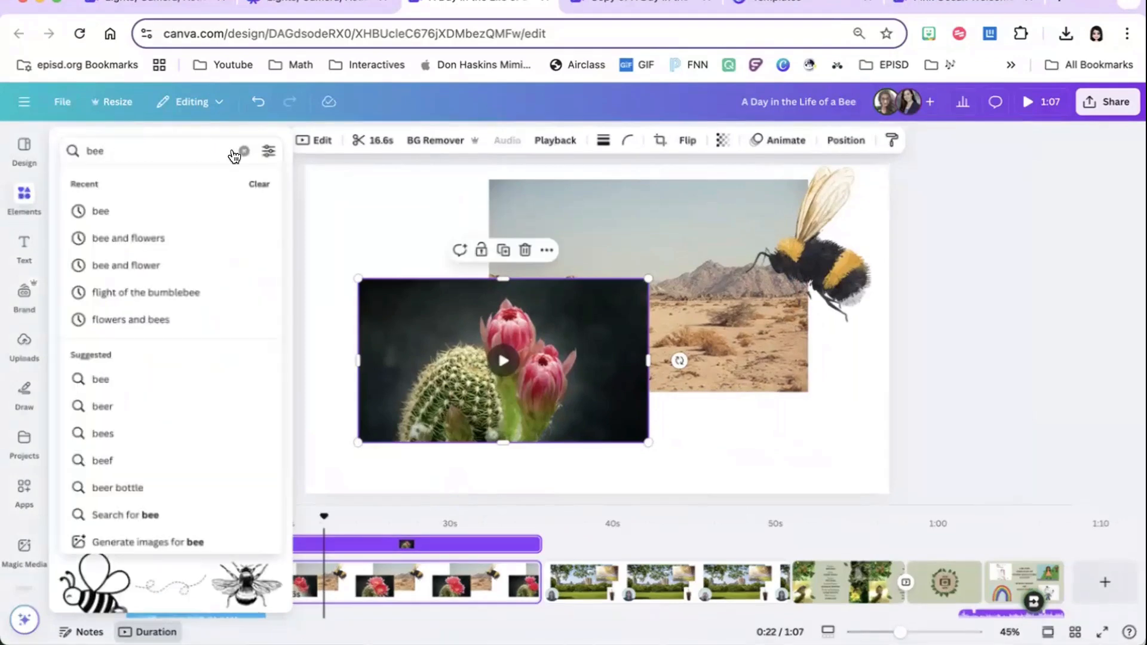
{"action": "left_click", "coordinate": [241, 150]}
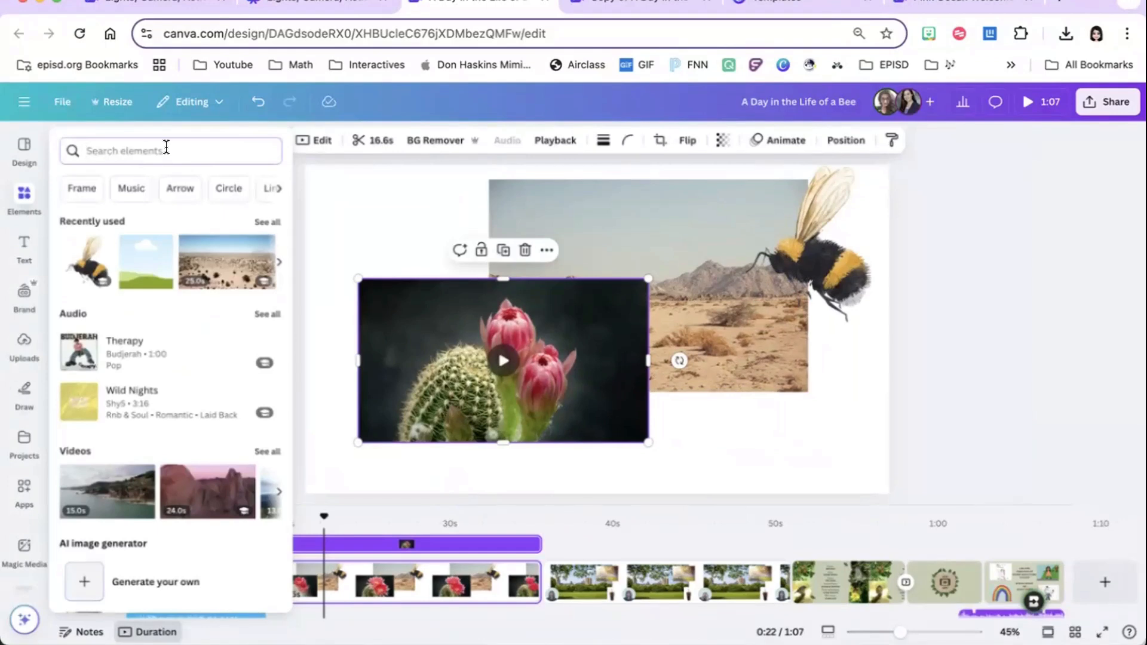
{"action": "left_click", "coordinate": [472, 161]}
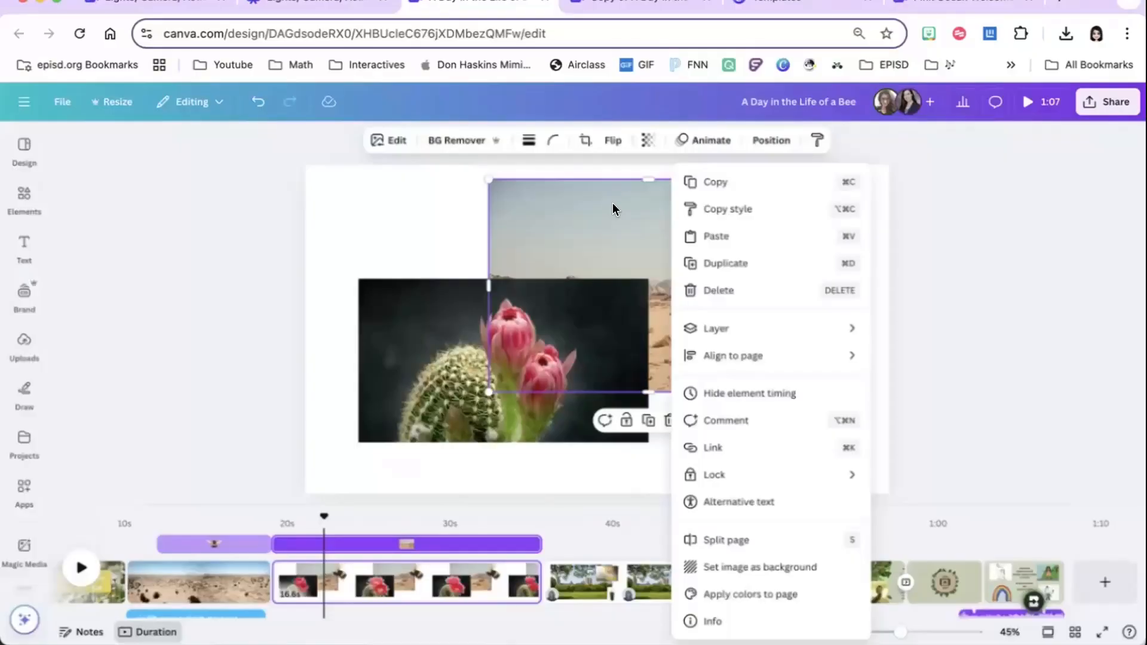
Set the desert photo as the page background and shift it upward within its crop
{"action": "left_click", "coordinate": [779, 564]}
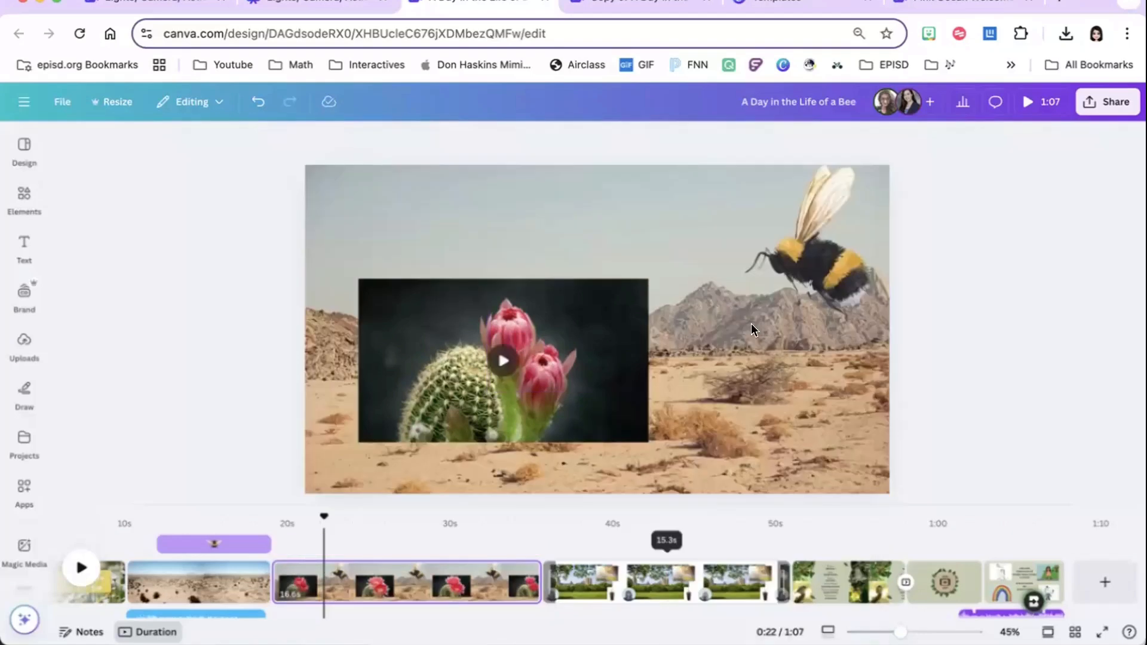
{"action": "double_click", "coordinate": [618, 198]}
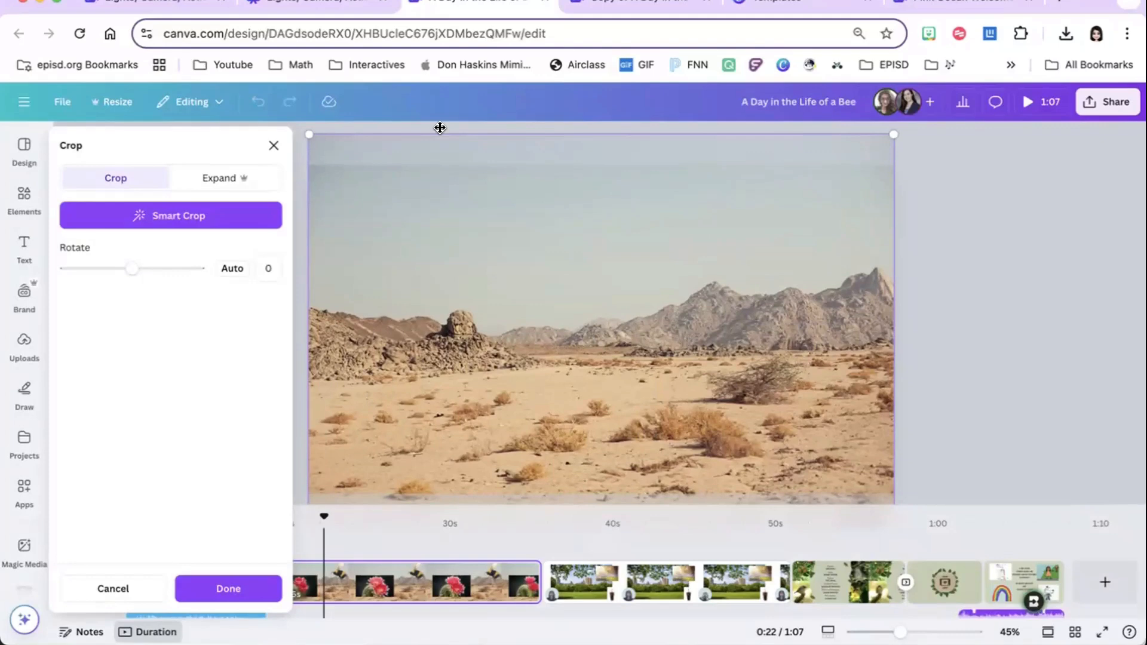
{"action": "mouse_move", "coordinate": [440, 127]}
{"action": "left_mouse_down"}
{"action": "mouse_move", "coordinate": [441, 113]}
{"action": "mouse_move", "coordinate": [435, 156]}
{"action": "mouse_move", "coordinate": [434, 116]}
{"action": "left_mouse_up"}
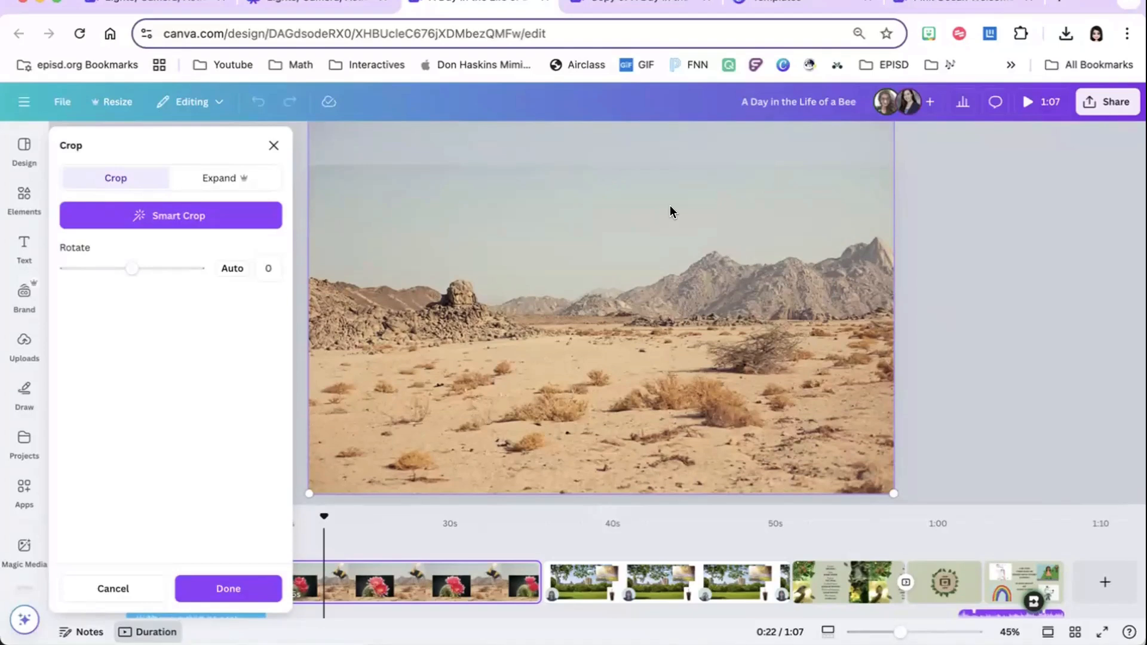
{"action": "key", "text": "Escape"}
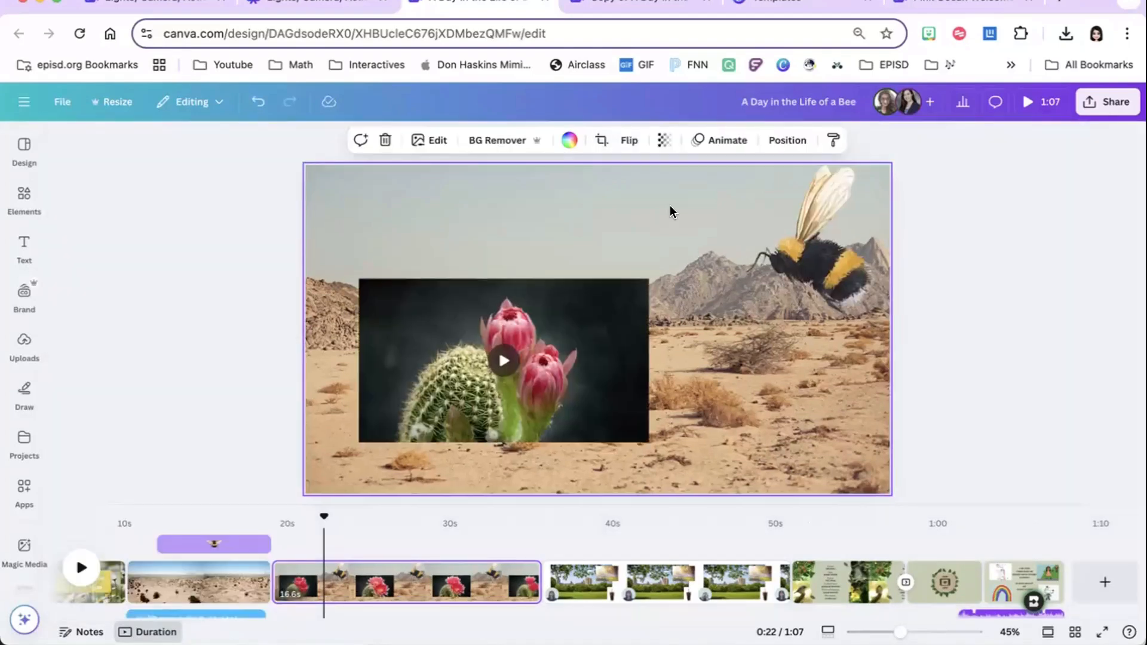
Place the cactus video in the page's lower-left corner and make it slightly smaller
{"action": "left_click_drag", "start_coordinate": [391, 231], "coordinate": [427, 213]}
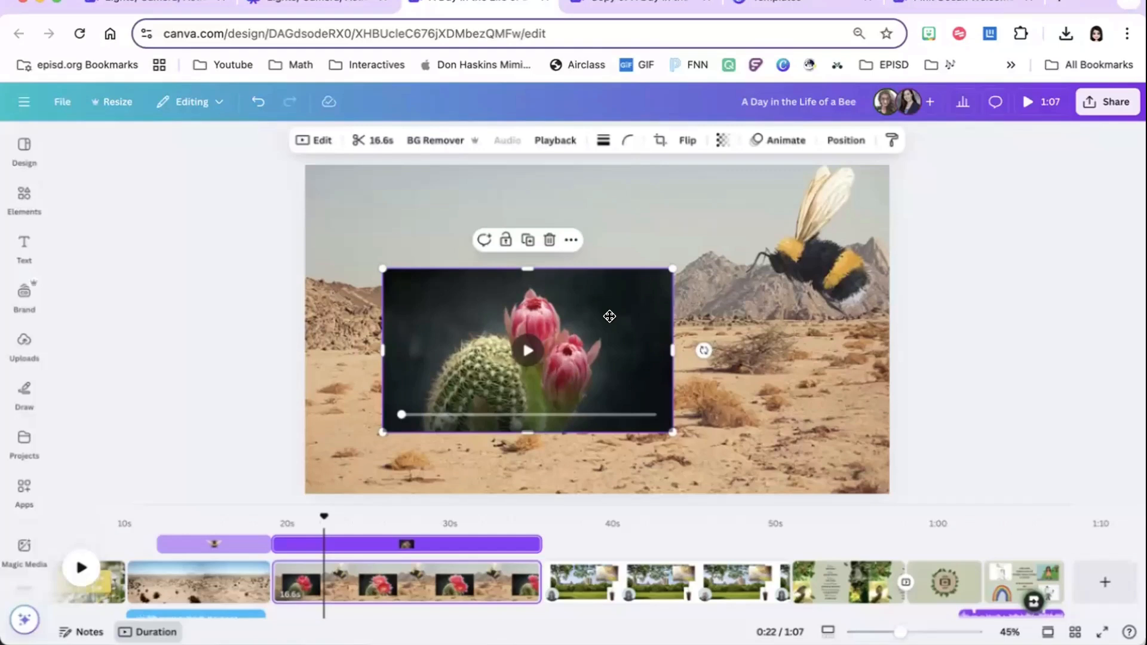
{"action": "left_click_drag", "start_coordinate": [609, 317], "coordinate": [531, 355]}
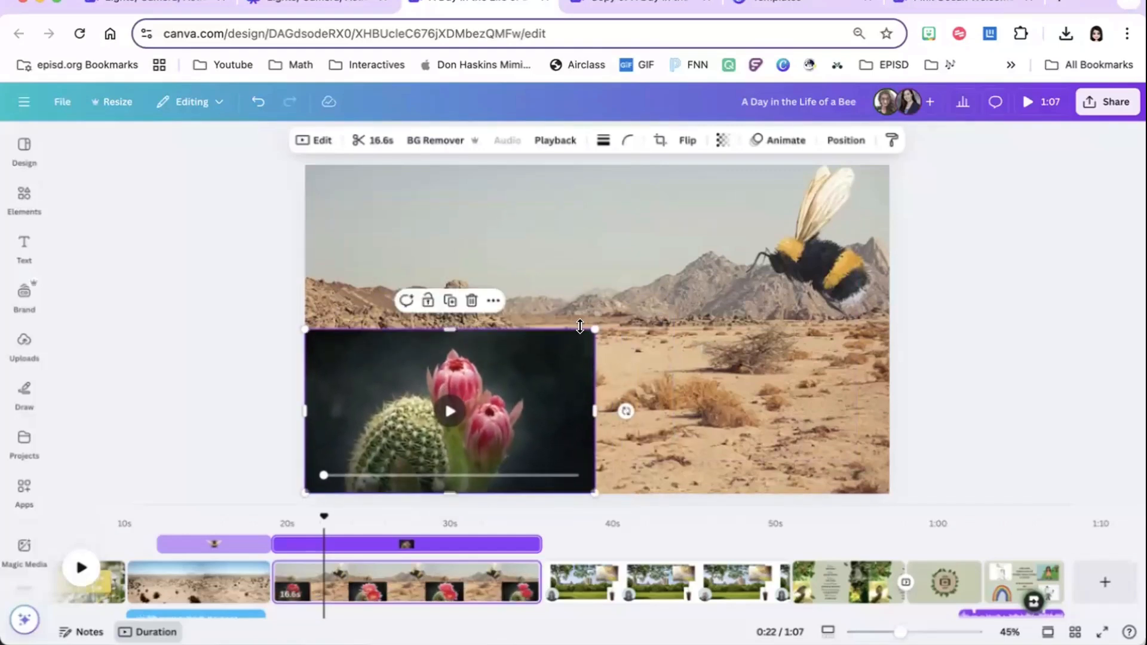
{"action": "left_click_drag", "start_coordinate": [584, 321], "coordinate": [546, 344]}
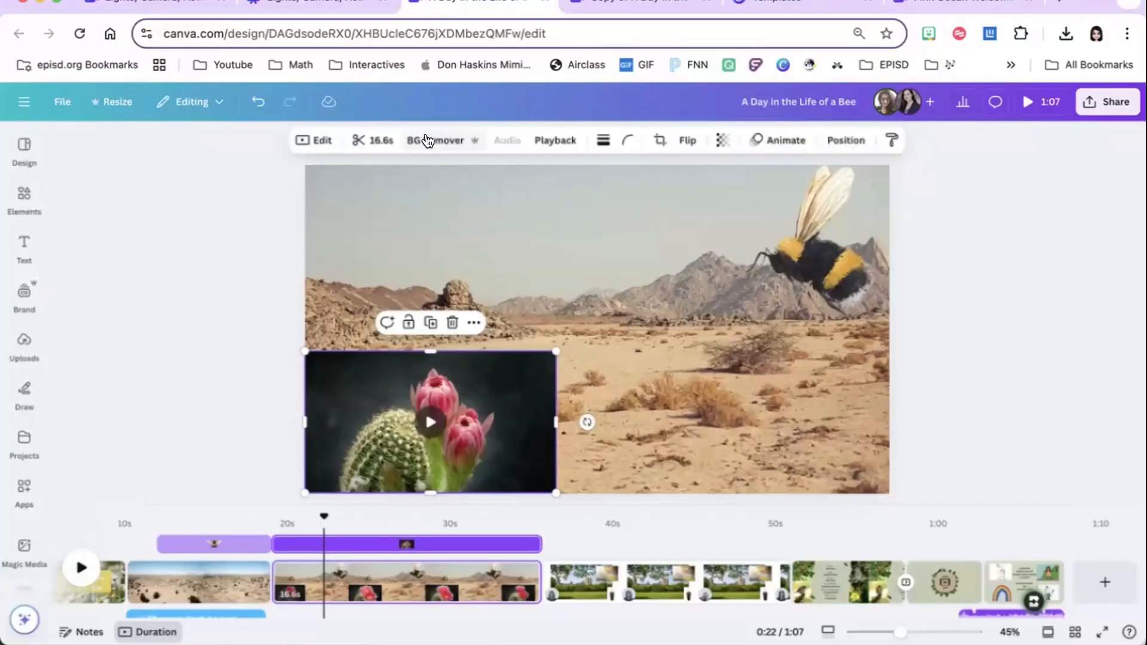
Remove the cactus video's background and crop its empty sides so the plant fits into the page's lower-left corner
{"action": "left_click", "coordinate": [426, 140]}
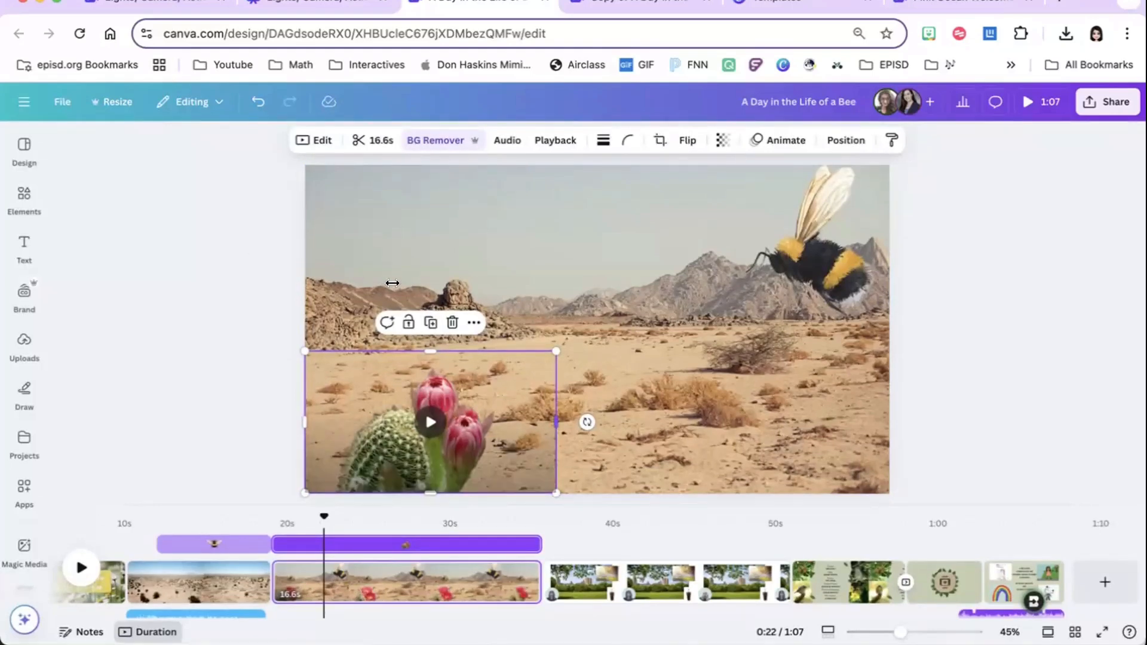
{"action": "left_click_drag", "start_coordinate": [556, 422], "coordinate": [509, 422]}
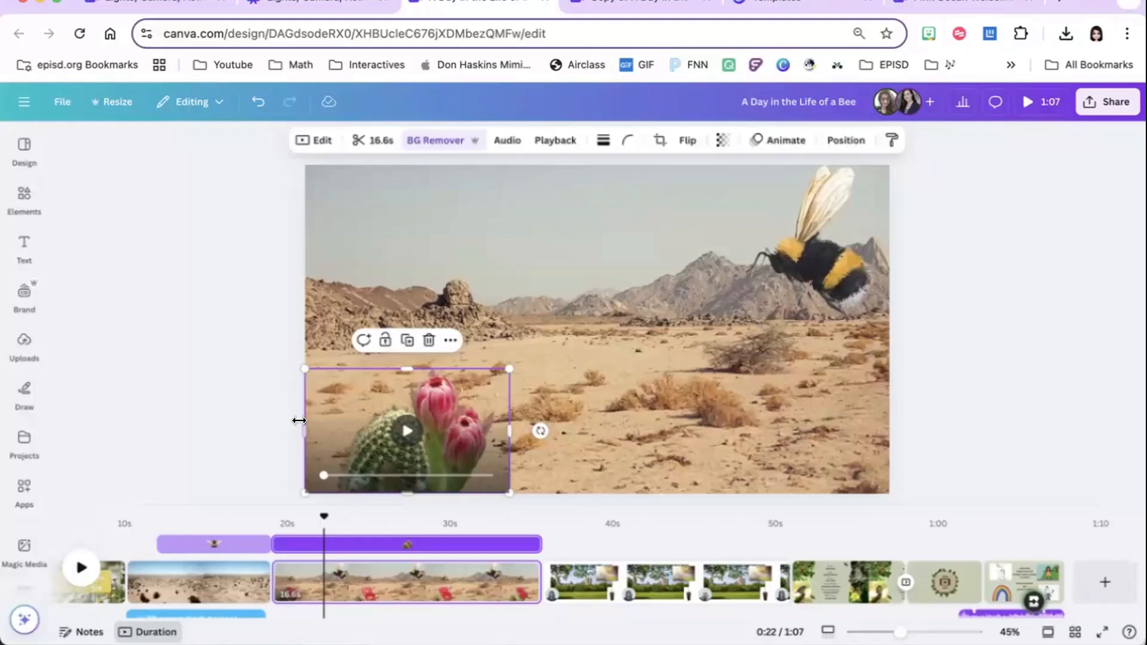
{"action": "left_click_drag", "start_coordinate": [298, 421], "coordinate": [331, 421]}
{"action": "left_click", "coordinate": [607, 335]}
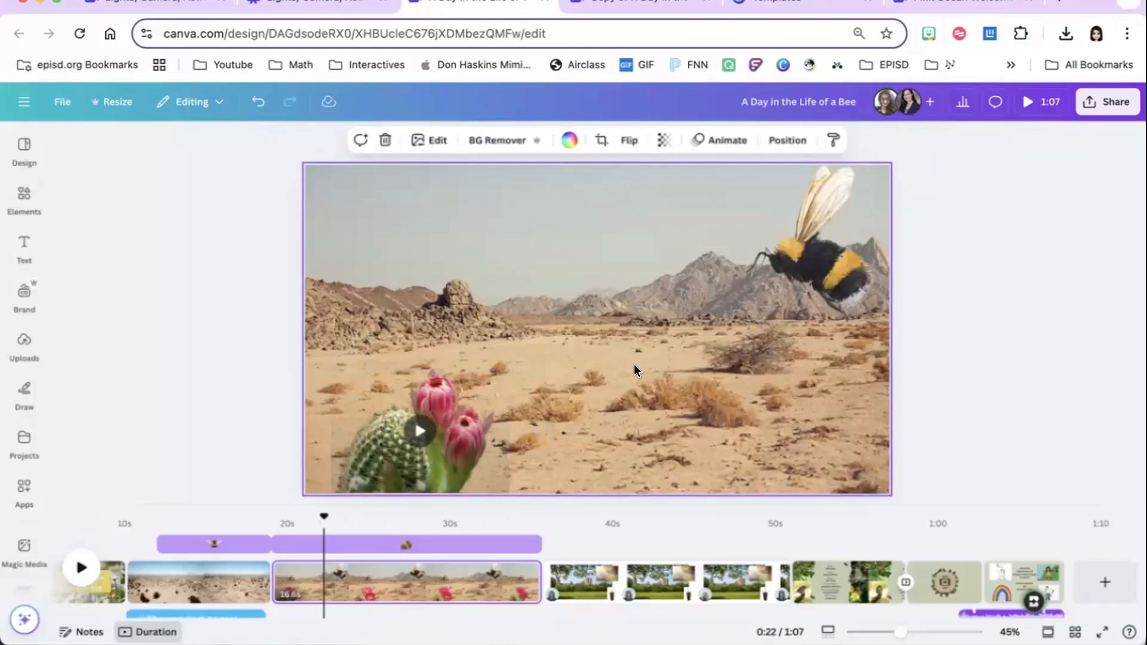
{"action": "left_click", "coordinate": [416, 428]}
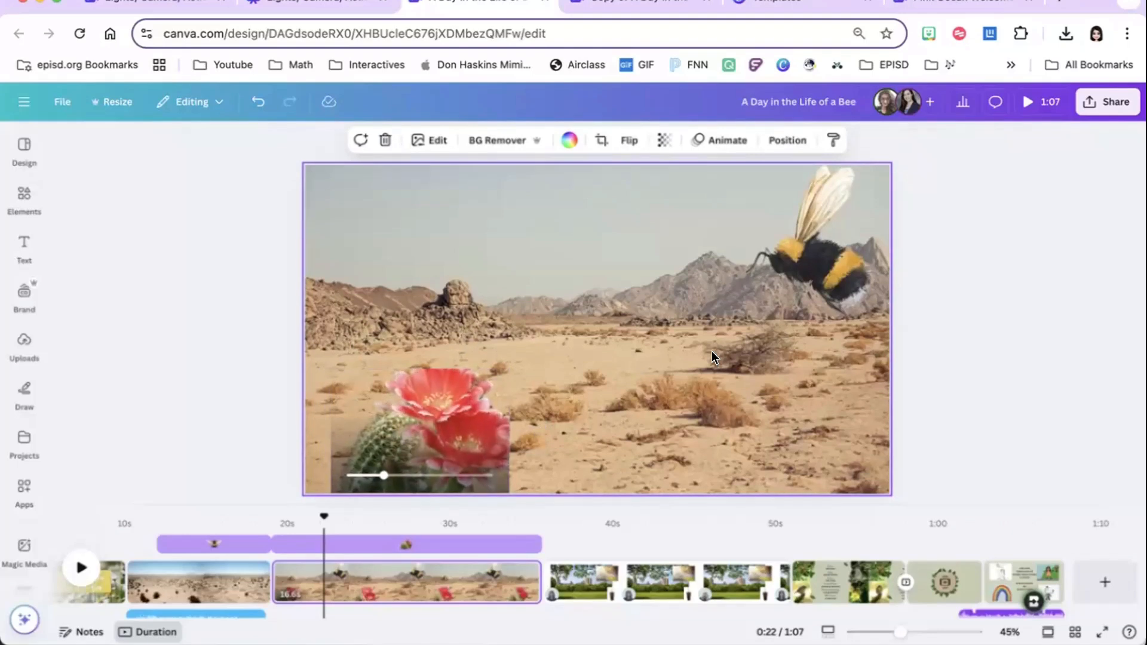
{"action": "left_click", "coordinate": [428, 386]}
Shrink the side-view bee to about half its size and place it just beyond the page's right edge
{"action": "left_click_drag", "start_coordinate": [830, 262], "coordinate": [874, 402]}
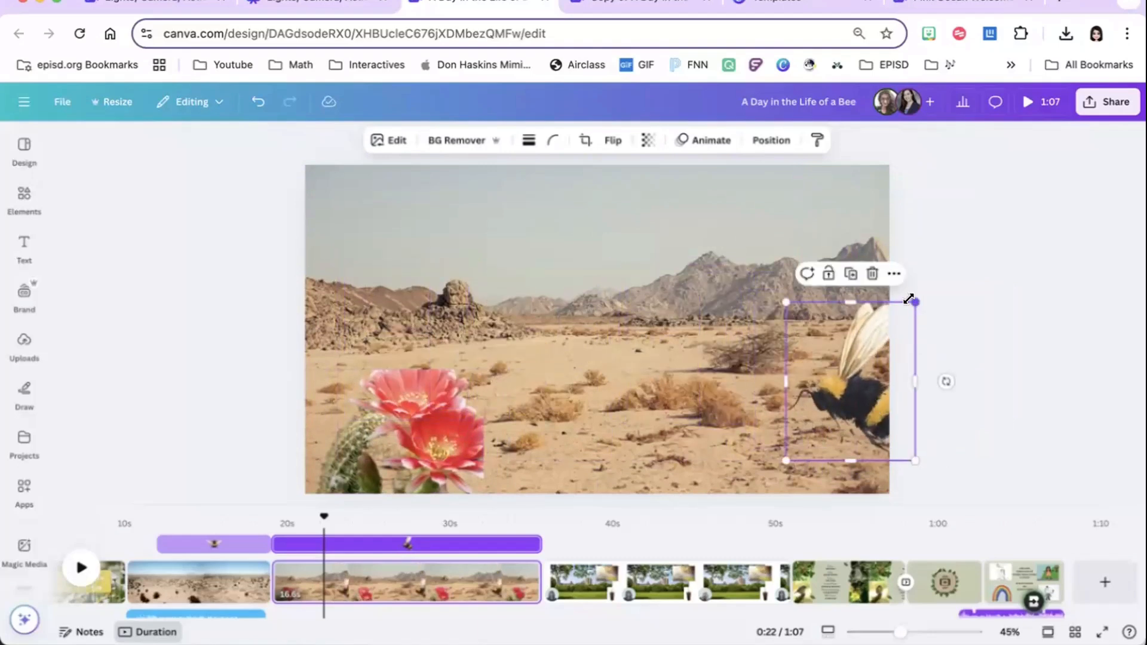
{"action": "left_click_drag", "start_coordinate": [908, 299], "coordinate": [852, 380]}
{"action": "left_click_drag", "start_coordinate": [822, 432], "coordinate": [916, 434]}
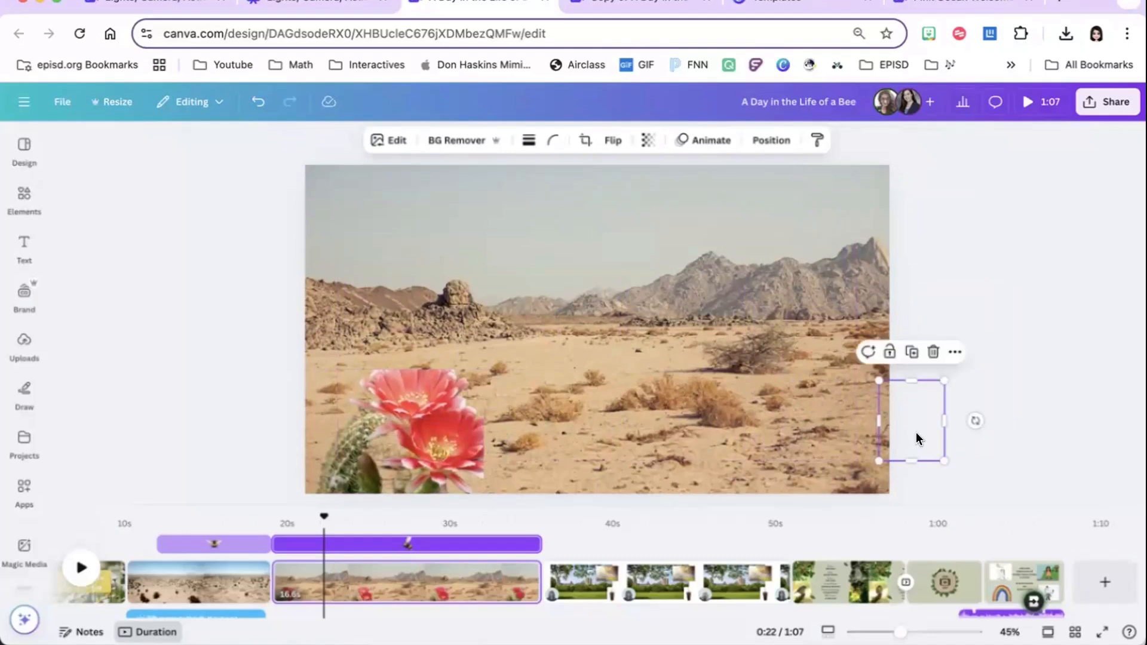
Try to create a custom animation path flying the bee from beyond the right edge to the cactus flowers and play it back
{"action": "left_click", "coordinate": [699, 140]}
{"action": "left_click", "coordinate": [208, 293]}
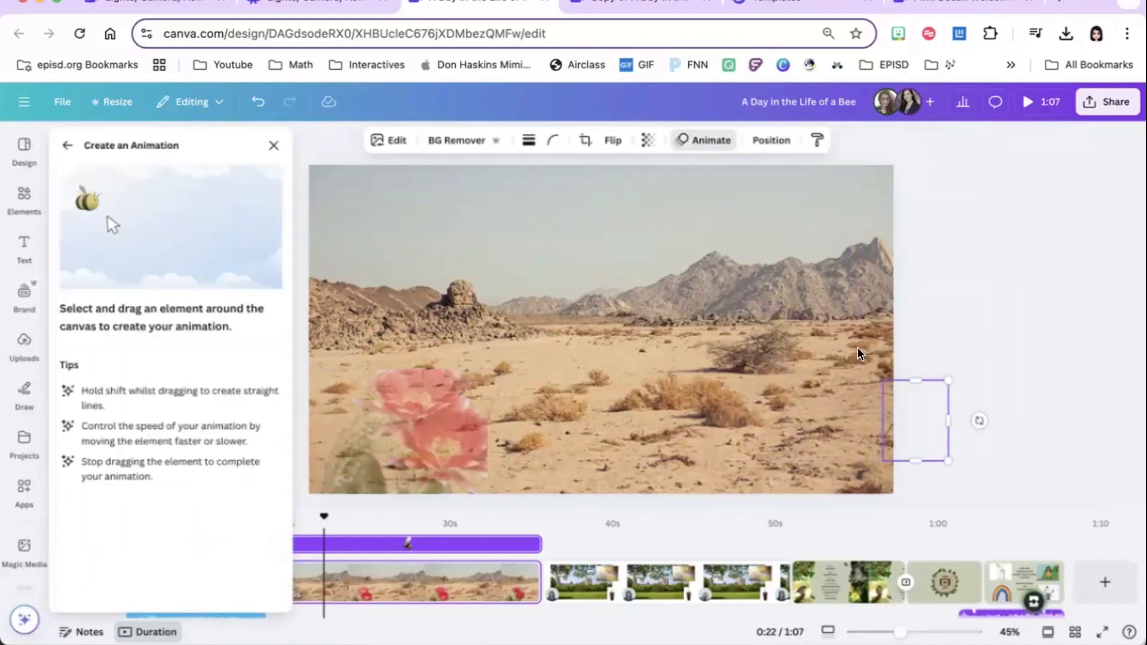
{"action": "mouse_move", "coordinate": [901, 421]}
{"action": "left_mouse_down"}
{"action": "mouse_move", "coordinate": [598, 373]}
{"action": "mouse_move", "coordinate": [505, 394]}
{"action": "mouse_move", "coordinate": [468, 381]}
{"action": "mouse_move", "coordinate": [447, 399]}
{"action": "mouse_move", "coordinate": [422, 398]}
{"action": "mouse_move", "coordinate": [423, 384]}
{"action": "mouse_move", "coordinate": [434, 419]}
{"action": "mouse_move", "coordinate": [421, 414]}
{"action": "mouse_move", "coordinate": [415, 381]}
{"action": "mouse_move", "coordinate": [428, 381]}
{"action": "mouse_move", "coordinate": [442, 421]}
{"action": "mouse_move", "coordinate": [428, 389]}
{"action": "left_mouse_up"}
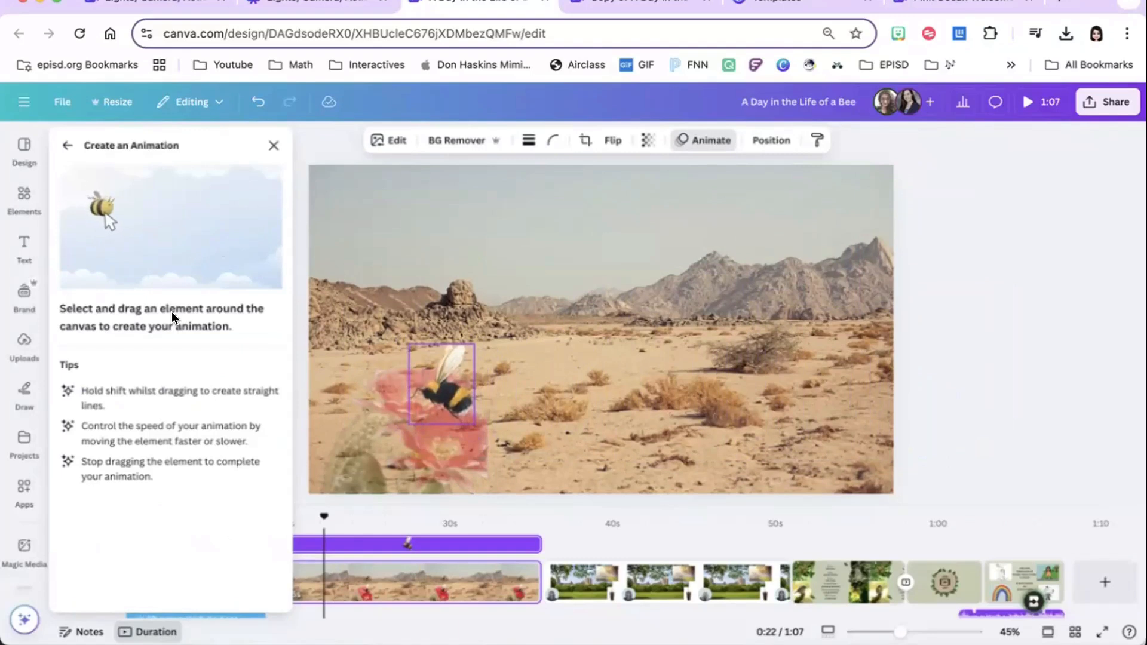
{"action": "left_click", "coordinate": [61, 145]}
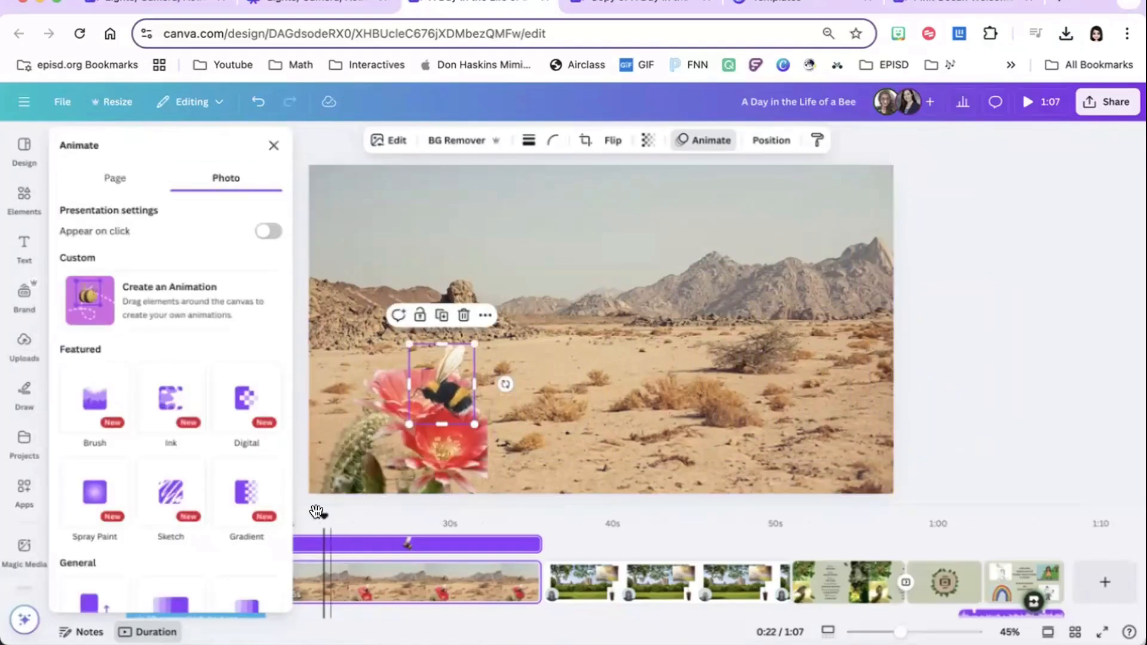
{"action": "key", "text": "space"}
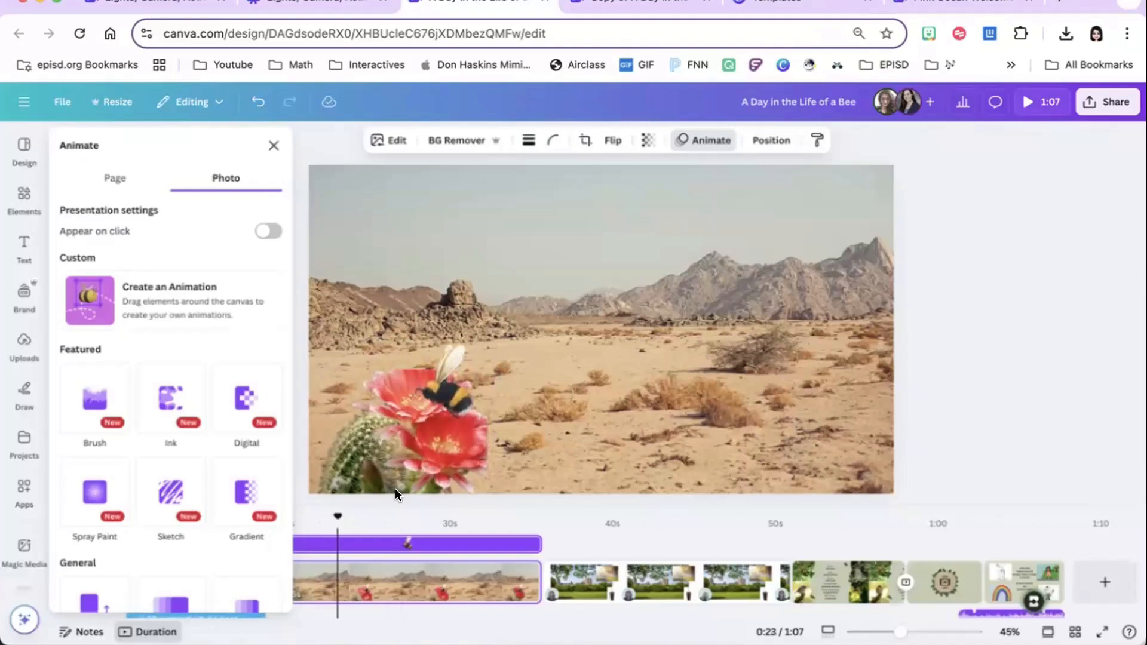
{"action": "left_click", "coordinate": [425, 537]}
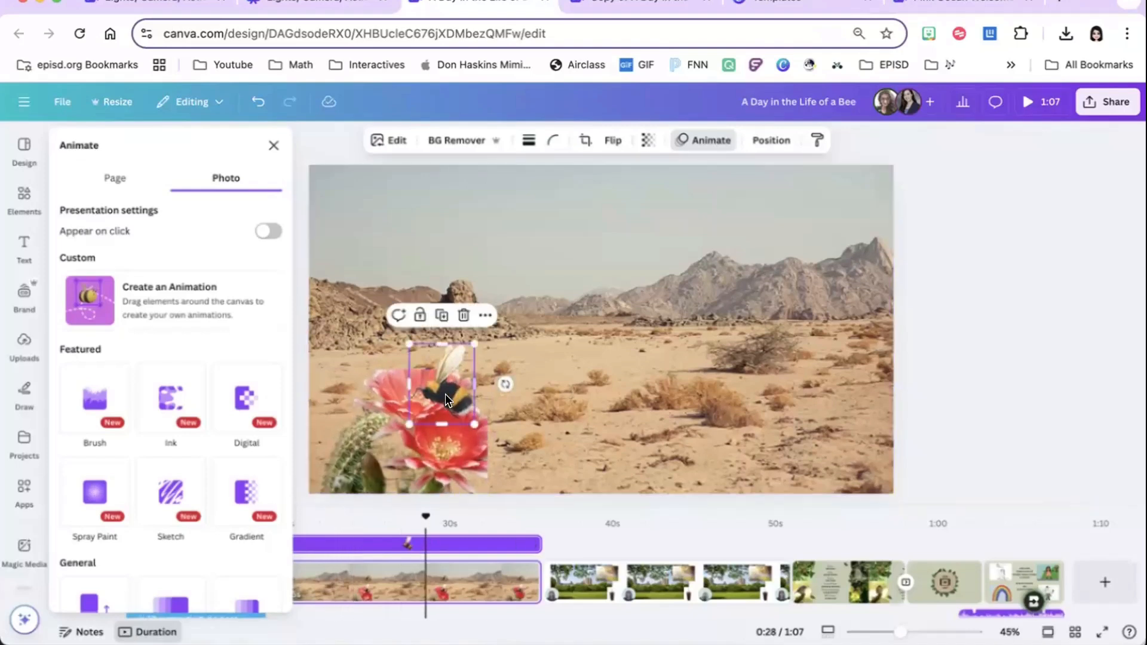
Try to create a new custom flight path for the side-view bee, starting beyond the page's right edge and looping over the desert
{"action": "left_click_drag", "start_coordinate": [444, 392], "coordinate": [922, 409]}
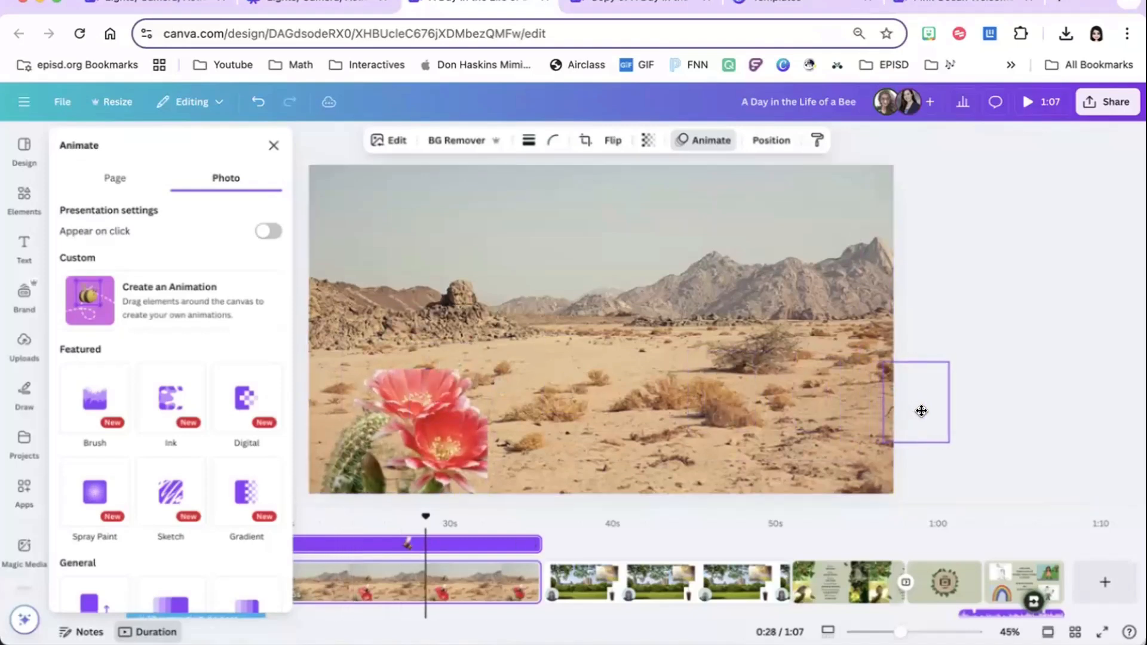
{"action": "left_click", "coordinate": [190, 296]}
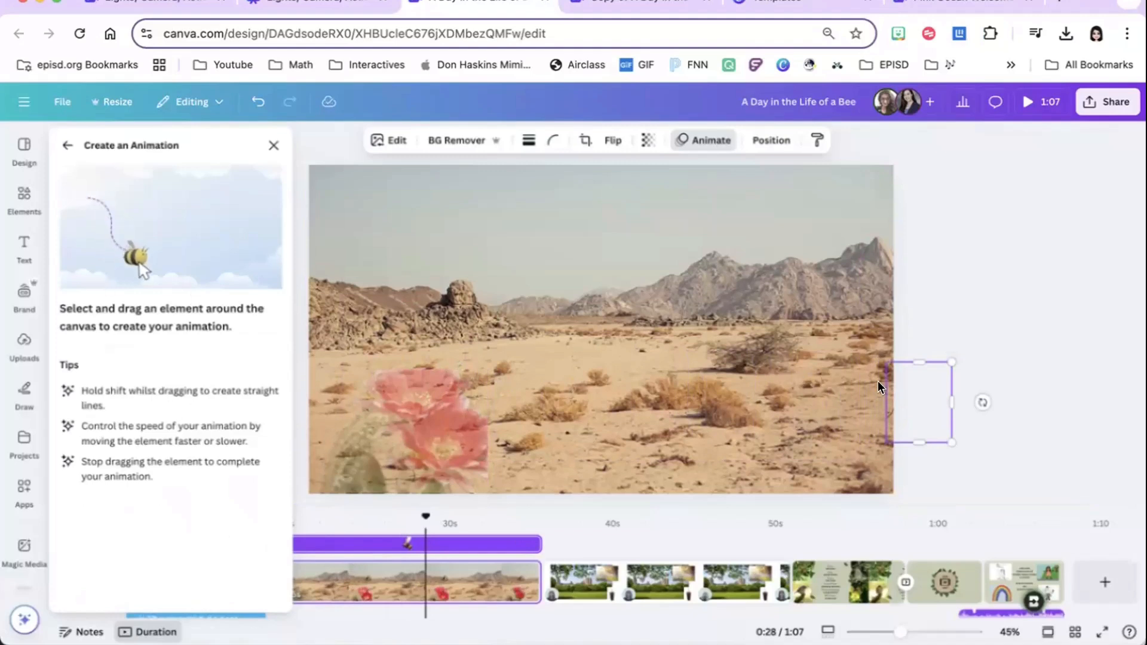
{"action": "mouse_move", "coordinate": [890, 400]}
{"action": "left_mouse_down"}
{"action": "mouse_move", "coordinate": [861, 384]}
{"action": "mouse_move", "coordinate": [823, 399]}
{"action": "mouse_move", "coordinate": [772, 370]}
{"action": "mouse_move", "coordinate": [744, 394]}
{"action": "mouse_move", "coordinate": [687, 362]}
{"action": "left_mouse_up"}
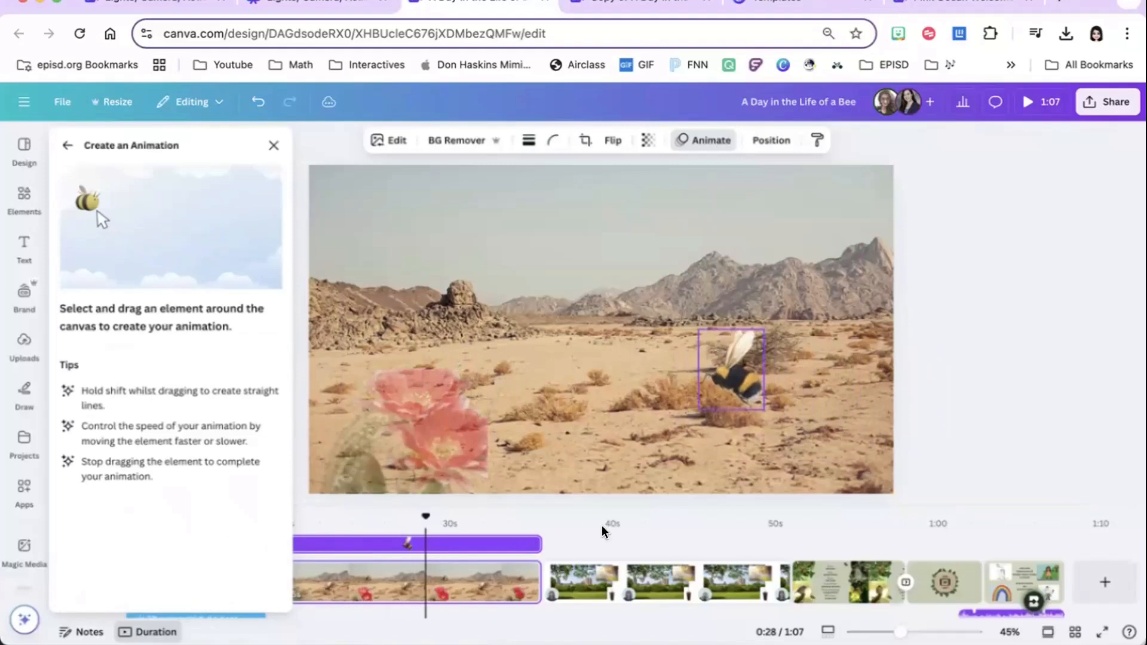
{"action": "left_click", "coordinate": [492, 539]}
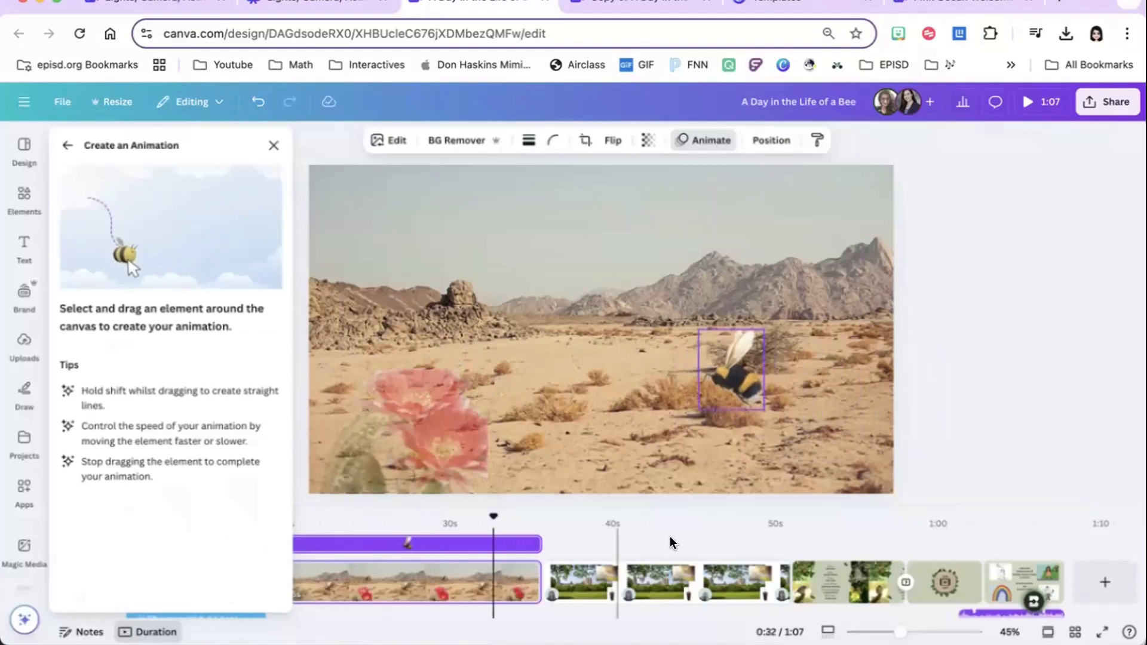
{"action": "scroll", "coordinate": [593, 520], "scroll_direction": "left", "scroll_amount": 3}
{"action": "left_click_drag", "start_coordinate": [638, 510], "coordinate": [431, 512]}
{"action": "left_click", "coordinate": [466, 540]}
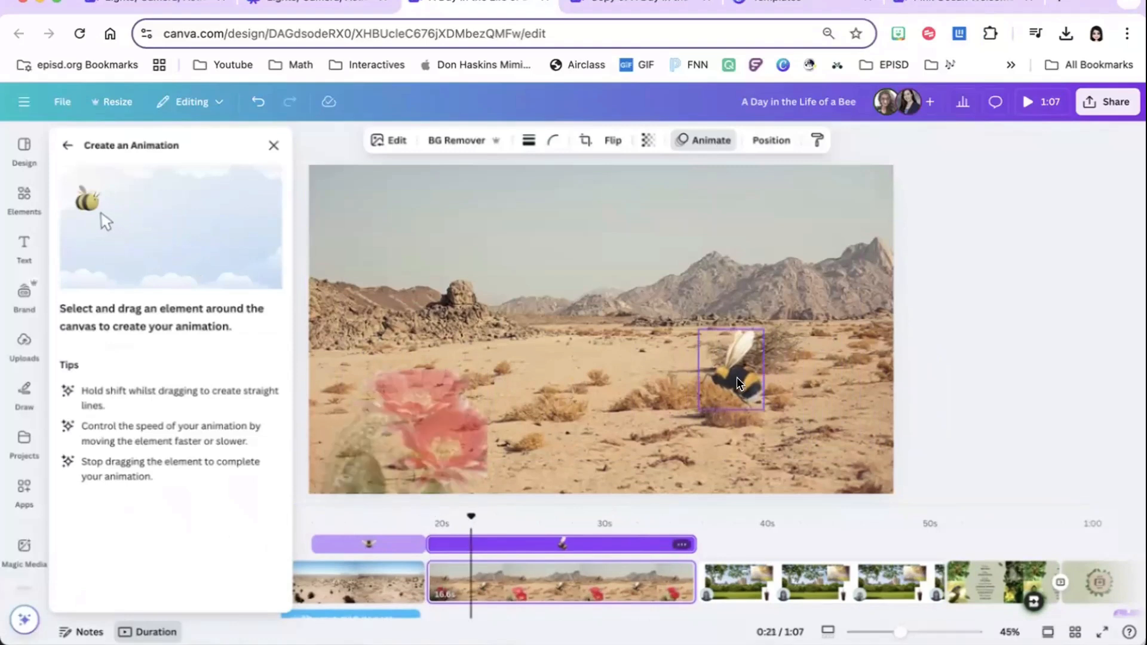
{"action": "mouse_move", "coordinate": [731, 381]}
{"action": "left_mouse_down"}
{"action": "mouse_move", "coordinate": [729, 311]}
{"action": "mouse_move", "coordinate": [731, 376]}
{"action": "left_mouse_up"}
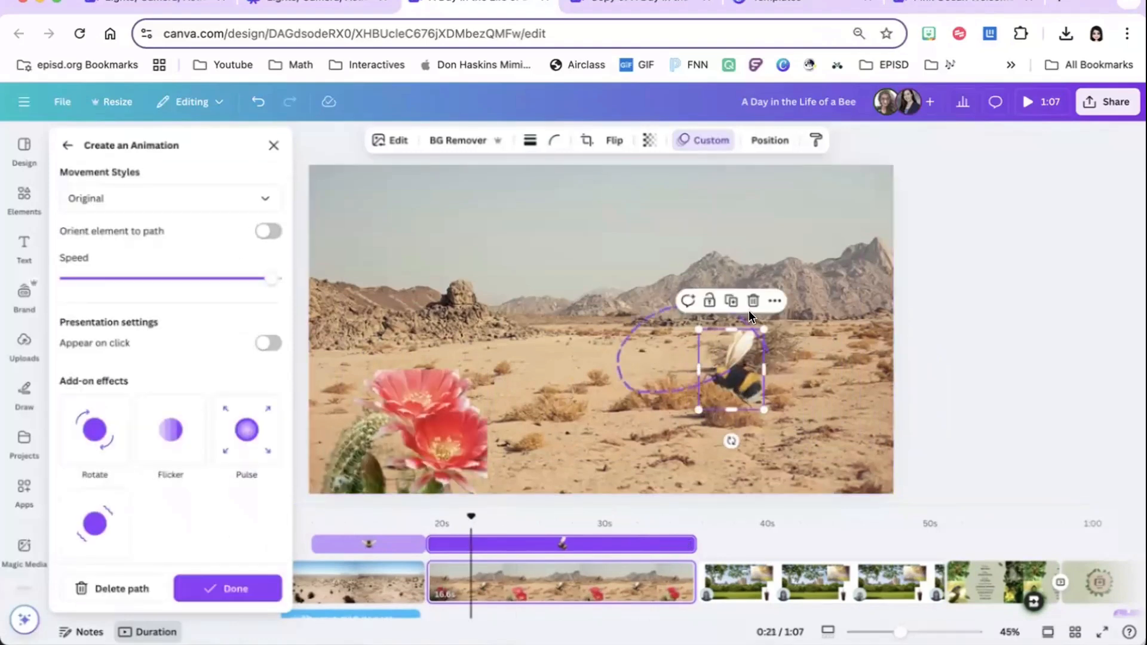
Delete the side-view bee from the desert page and slightly enlarge the cactus video, keeping it in the page's lower-left corner
{"action": "left_click", "coordinate": [753, 301]}
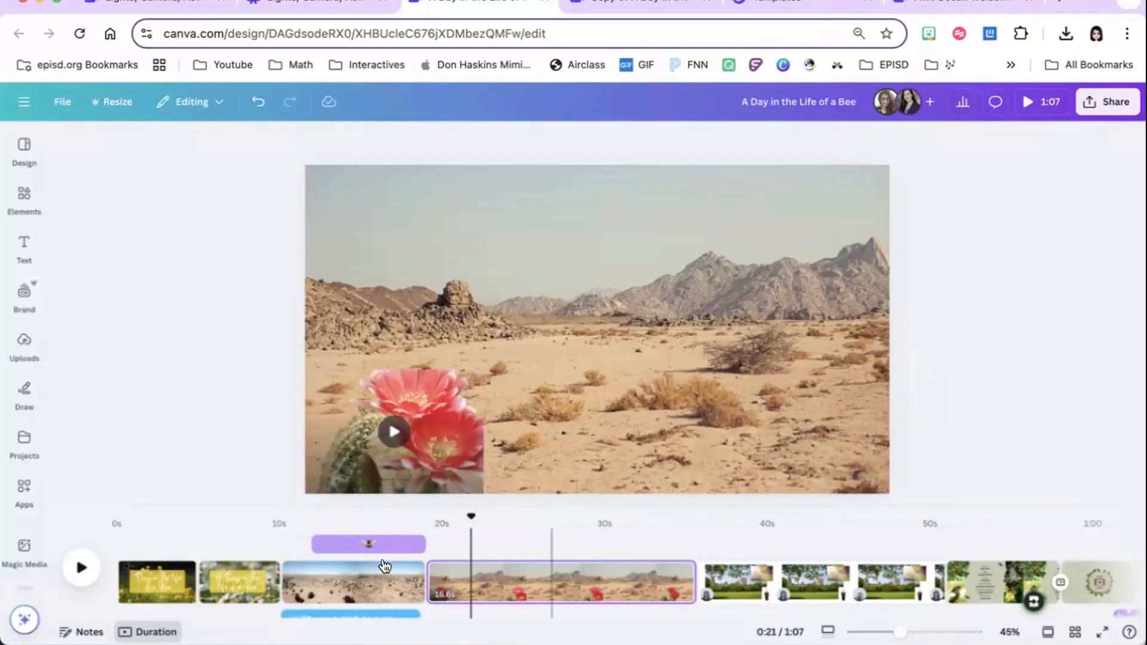
{"action": "left_click", "coordinate": [24, 197]}
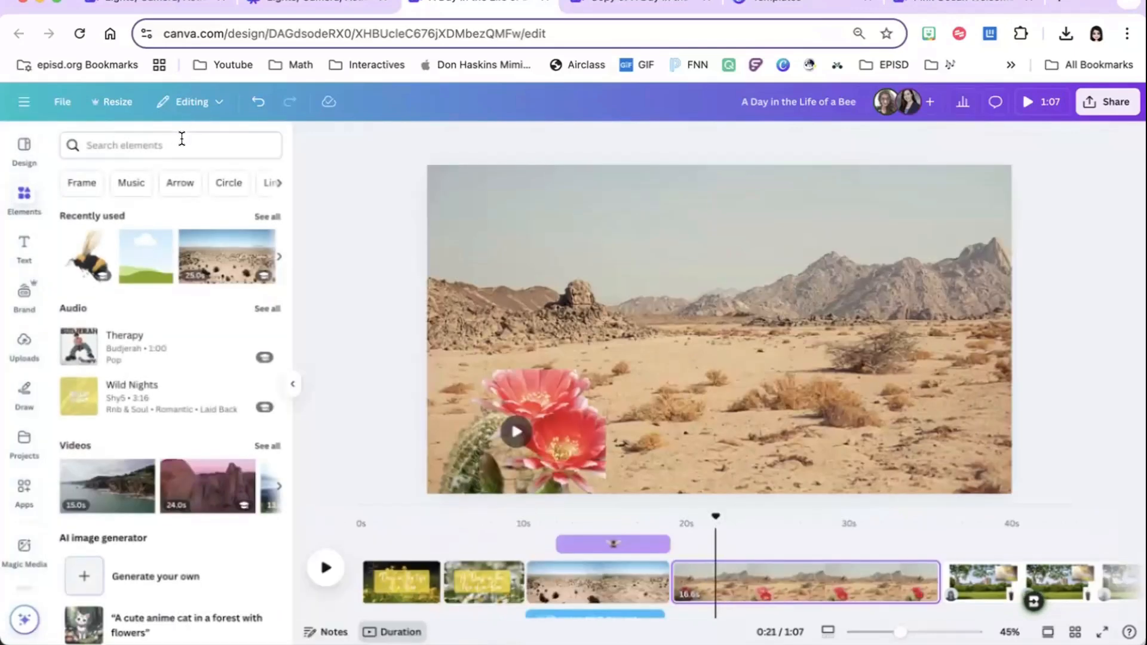
{"action": "left_click", "coordinate": [181, 139]}
{"action": "left_click", "coordinate": [17, 195]}
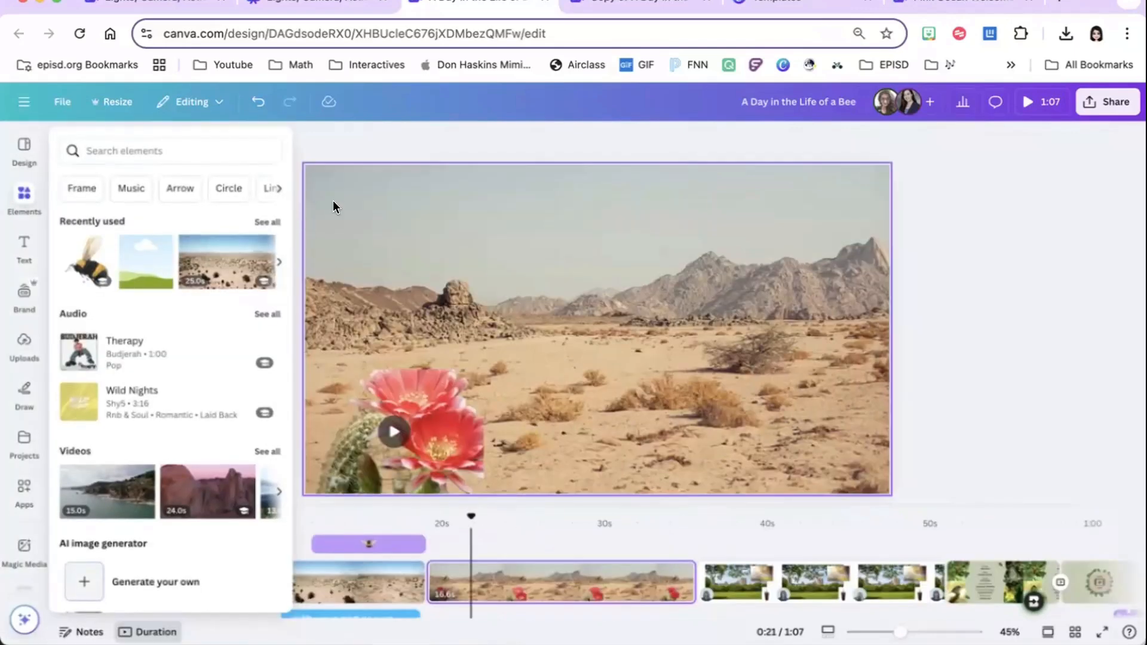
{"action": "left_click", "coordinate": [970, 259]}
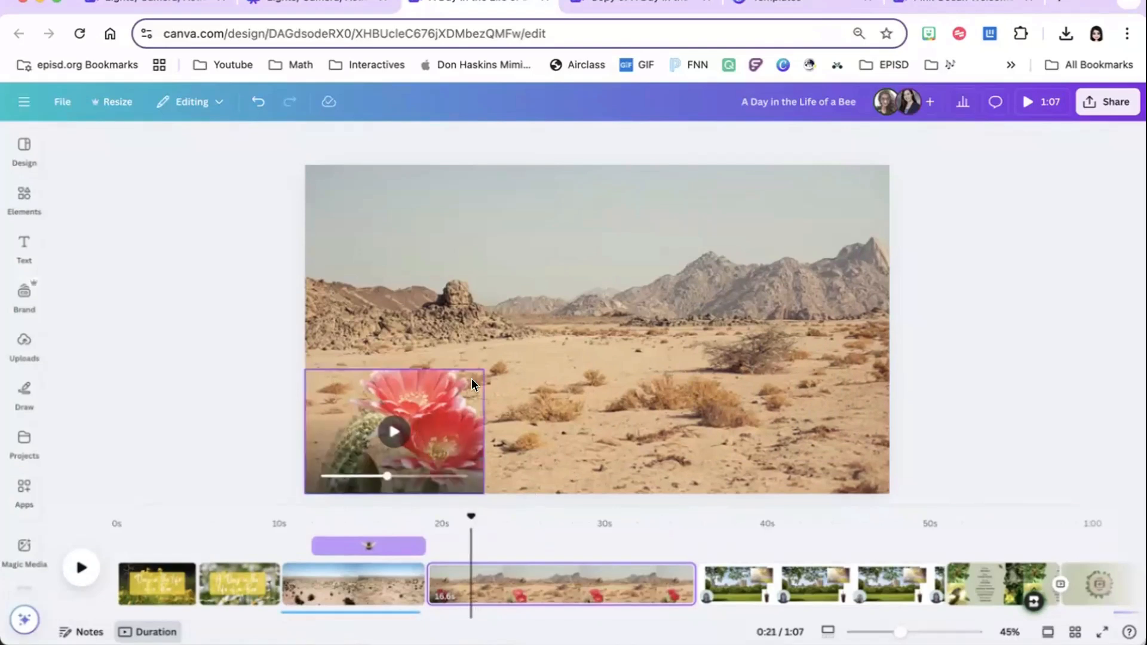
{"action": "left_click_drag", "start_coordinate": [474, 361], "coordinate": [507, 334]}
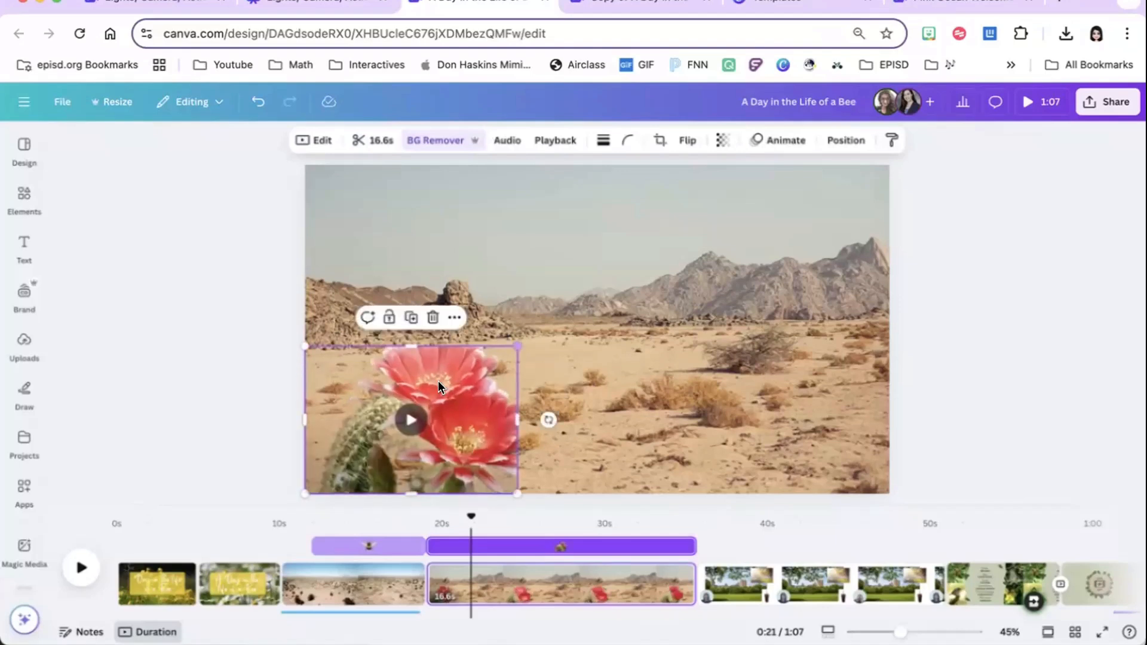
{"action": "mouse_move", "coordinate": [455, 407]}
{"action": "left_mouse_down"}
{"action": "mouse_move", "coordinate": [487, 344]}
{"action": "mouse_move", "coordinate": [454, 407]}
{"action": "left_mouse_up"}
Add the uploaded dog character drawing to the desert page, crop its empty sides and place it near the cactus flowers
{"action": "left_click", "coordinate": [22, 343]}
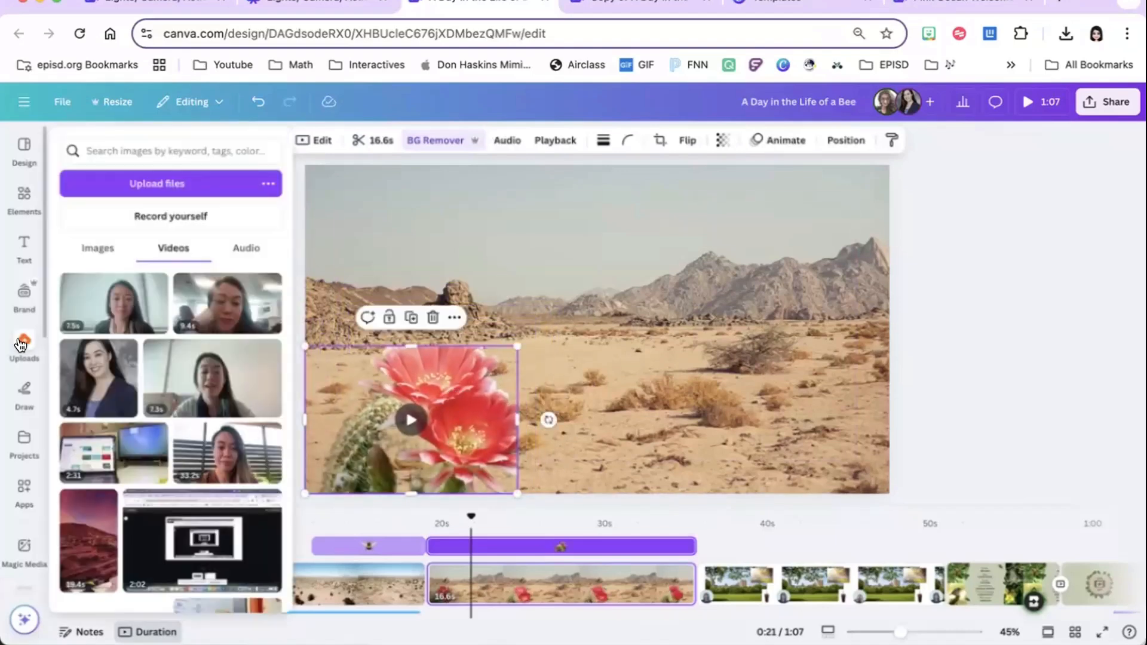
{"action": "left_click", "coordinate": [96, 249]}
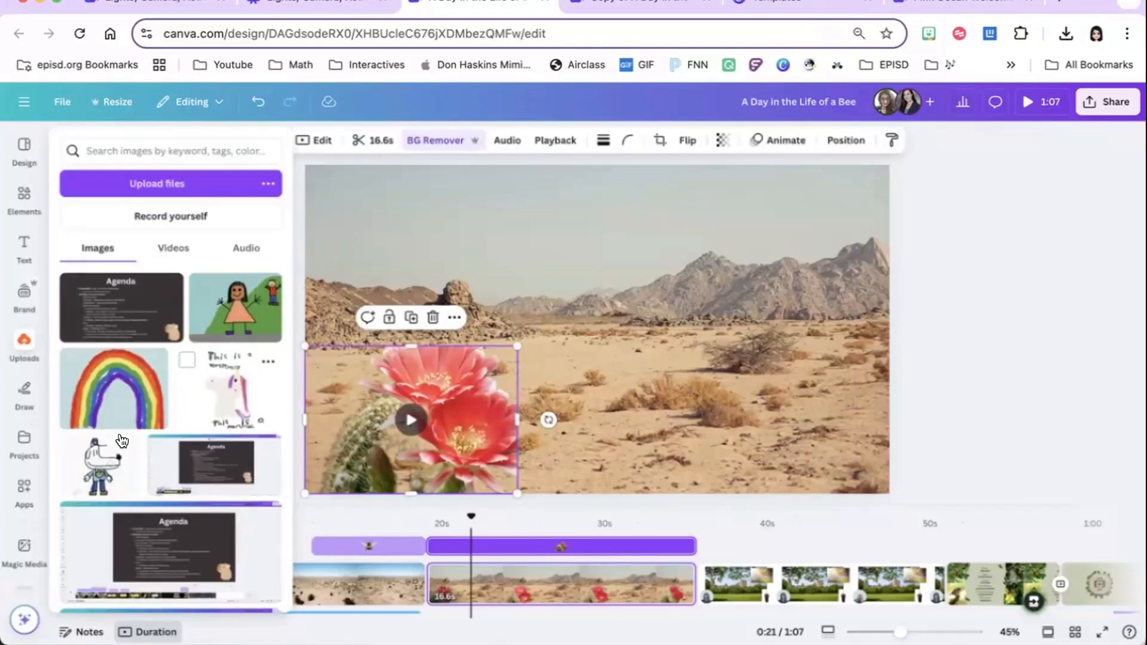
{"action": "left_click", "coordinate": [96, 459]}
{"action": "left_click", "coordinate": [588, 332]}
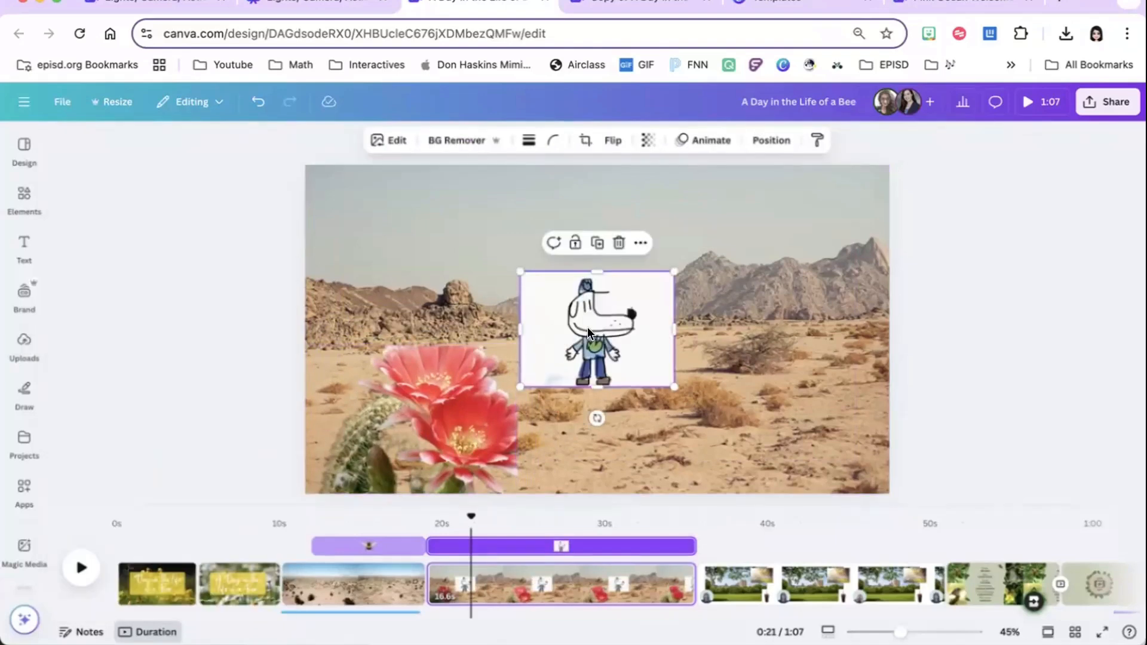
{"action": "left_click_drag", "start_coordinate": [588, 304], "coordinate": [711, 303]}
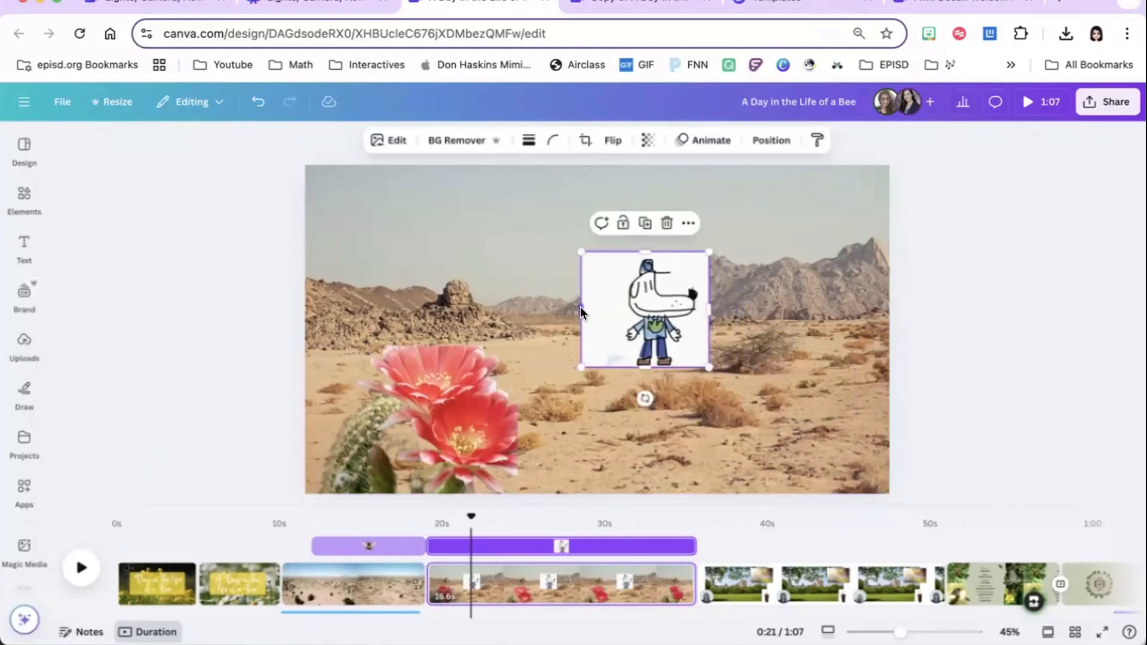
{"action": "left_click_drag", "start_coordinate": [583, 306], "coordinate": [604, 359]}
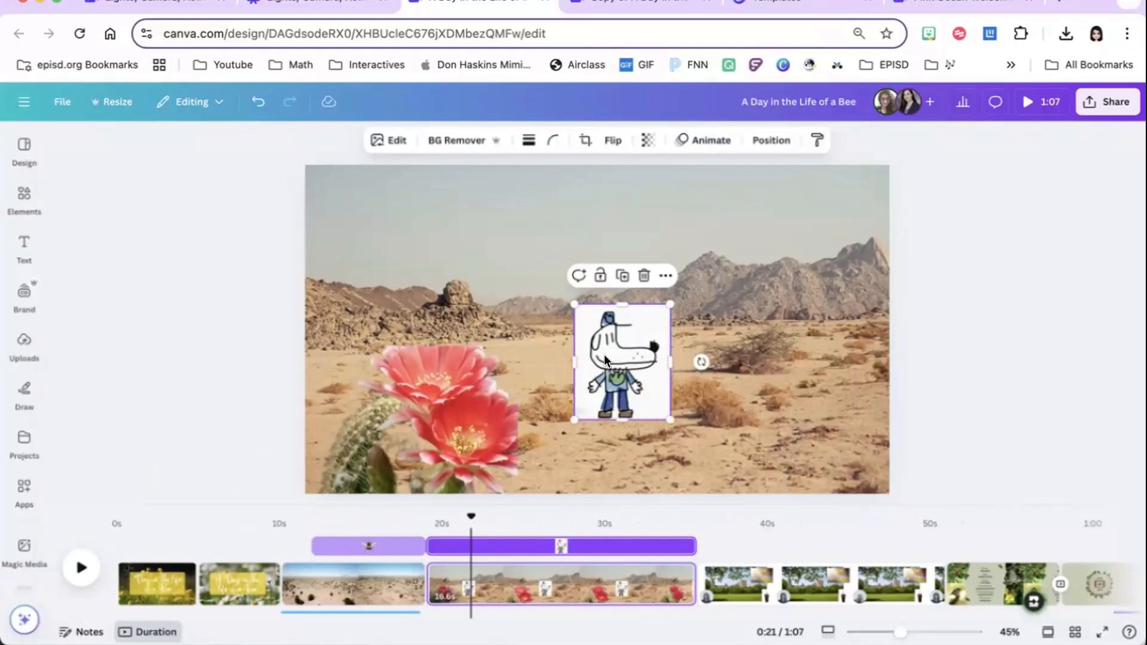
Remove the dog drawing's background and bring back its white face and hat using the Restore brush, starting at brush size 48
{"action": "left_click", "coordinate": [443, 139]}
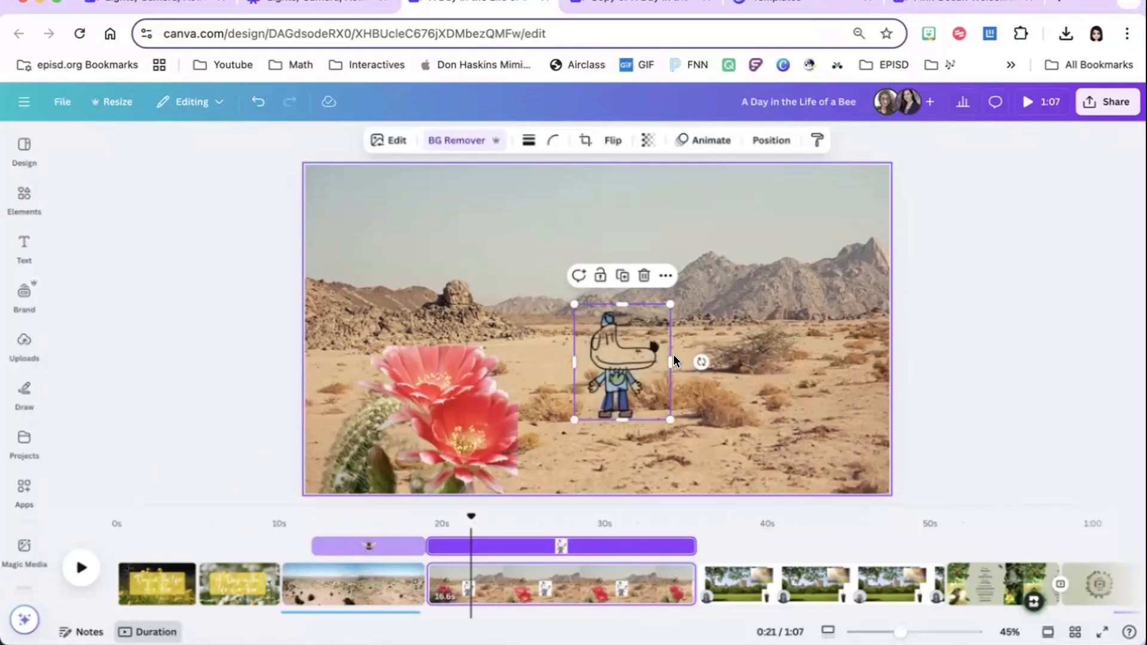
{"action": "left_click_drag", "start_coordinate": [603, 342], "coordinate": [587, 261]}
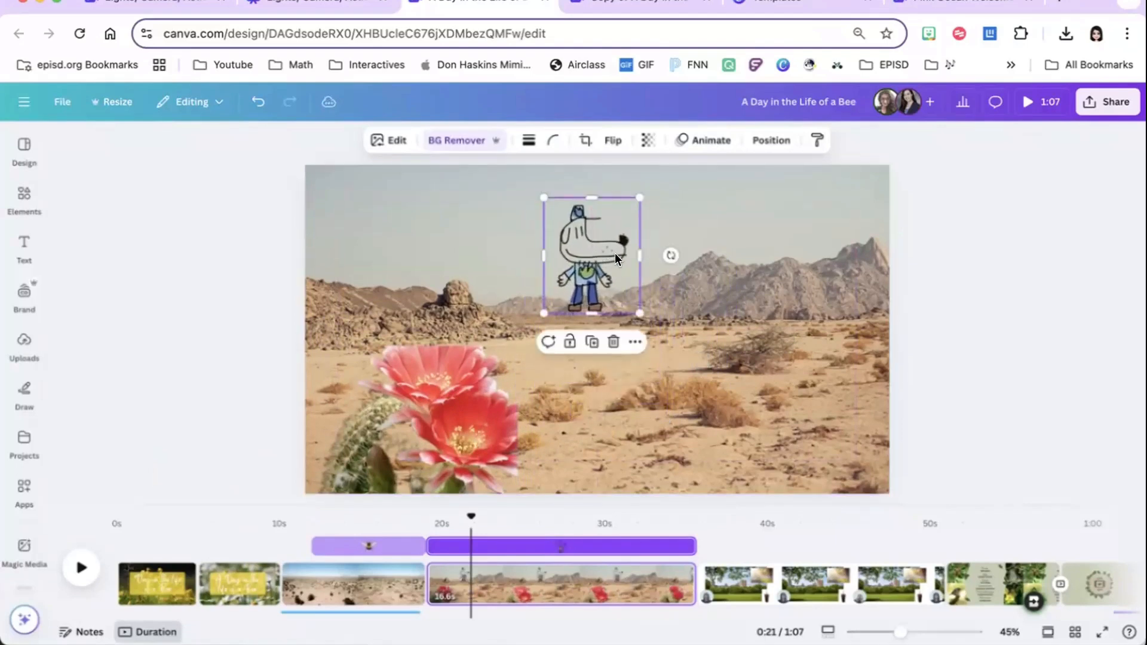
{"action": "left_click", "coordinate": [450, 139]}
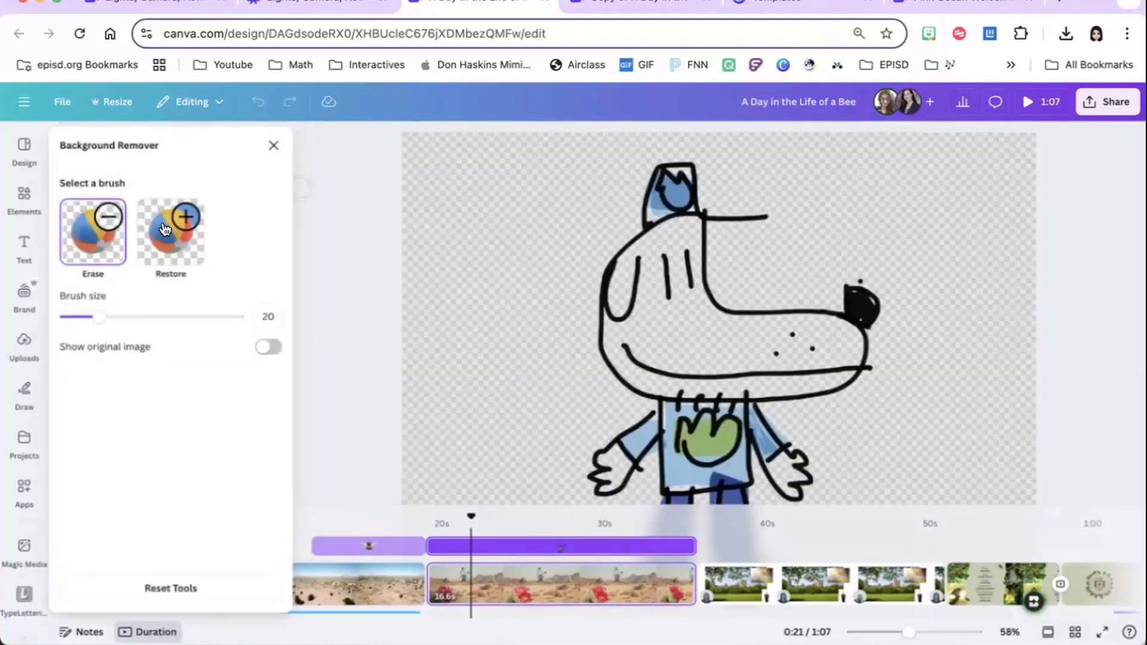
{"action": "left_click", "coordinate": [160, 225]}
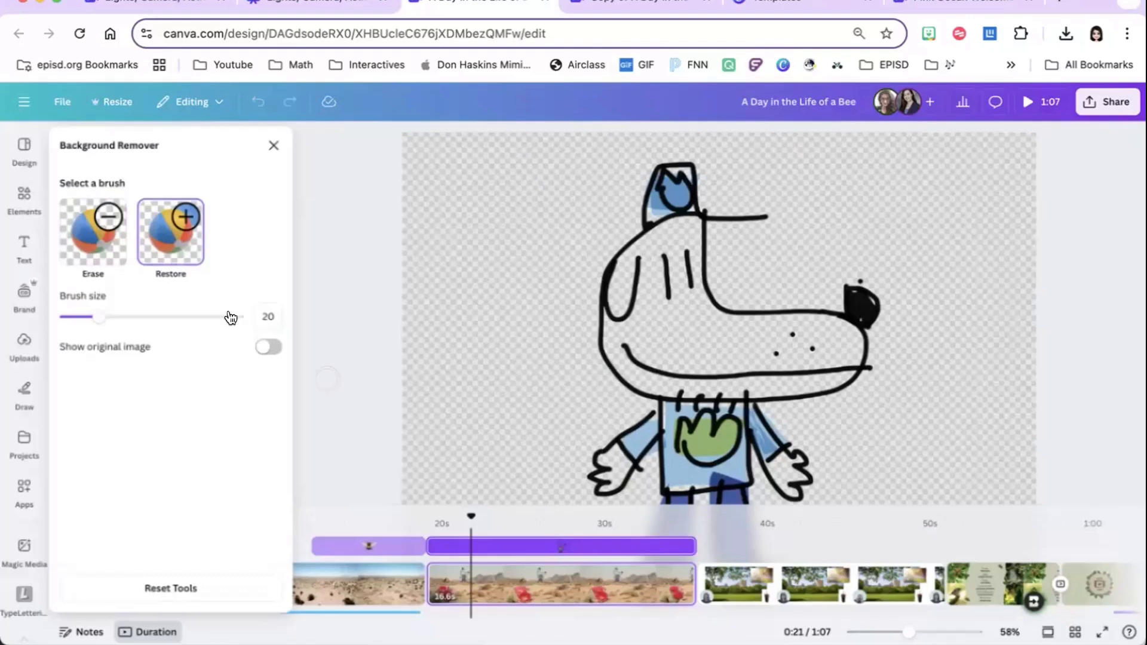
{"action": "left_click_drag", "start_coordinate": [100, 317], "coordinate": [147, 317]}
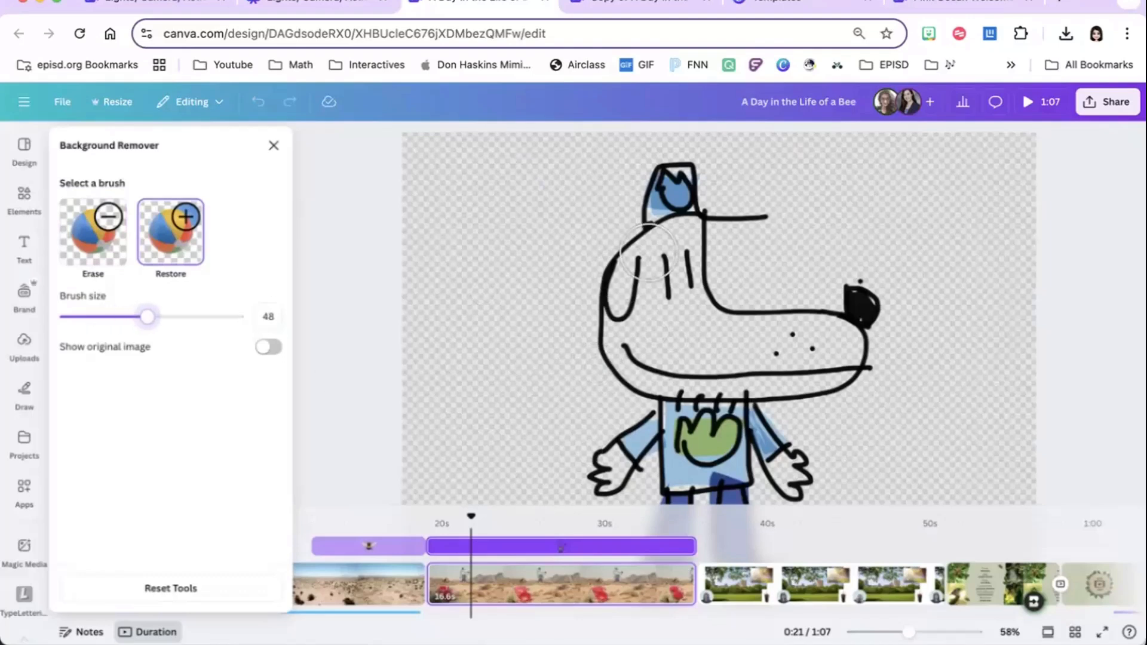
{"action": "mouse_move", "coordinate": [649, 251]}
{"action": "left_mouse_down"}
{"action": "mouse_move", "coordinate": [635, 347]}
{"action": "mouse_move", "coordinate": [670, 359]}
{"action": "mouse_move", "coordinate": [653, 359]}
{"action": "mouse_move", "coordinate": [736, 372]}
{"action": "mouse_move", "coordinate": [830, 358]}
{"action": "mouse_move", "coordinate": [832, 347]}
{"action": "mouse_move", "coordinate": [684, 350]}
{"action": "mouse_move", "coordinate": [688, 319]}
{"action": "mouse_move", "coordinate": [711, 334]}
{"action": "mouse_move", "coordinate": [672, 313]}
{"action": "mouse_move", "coordinate": [672, 222]}
{"action": "left_mouse_up"}
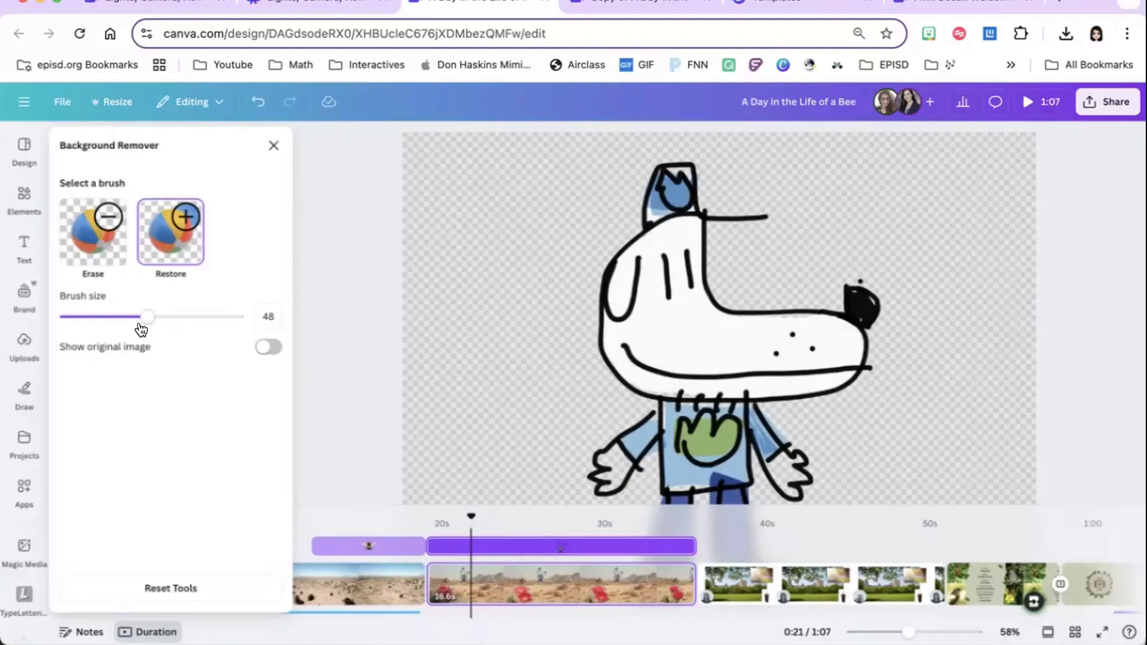
{"action": "left_click_drag", "start_coordinate": [146, 317], "coordinate": [122, 317]}
{"action": "left_click_drag", "start_coordinate": [677, 182], "coordinate": [678, 204]}
{"action": "left_click", "coordinate": [273, 145]}
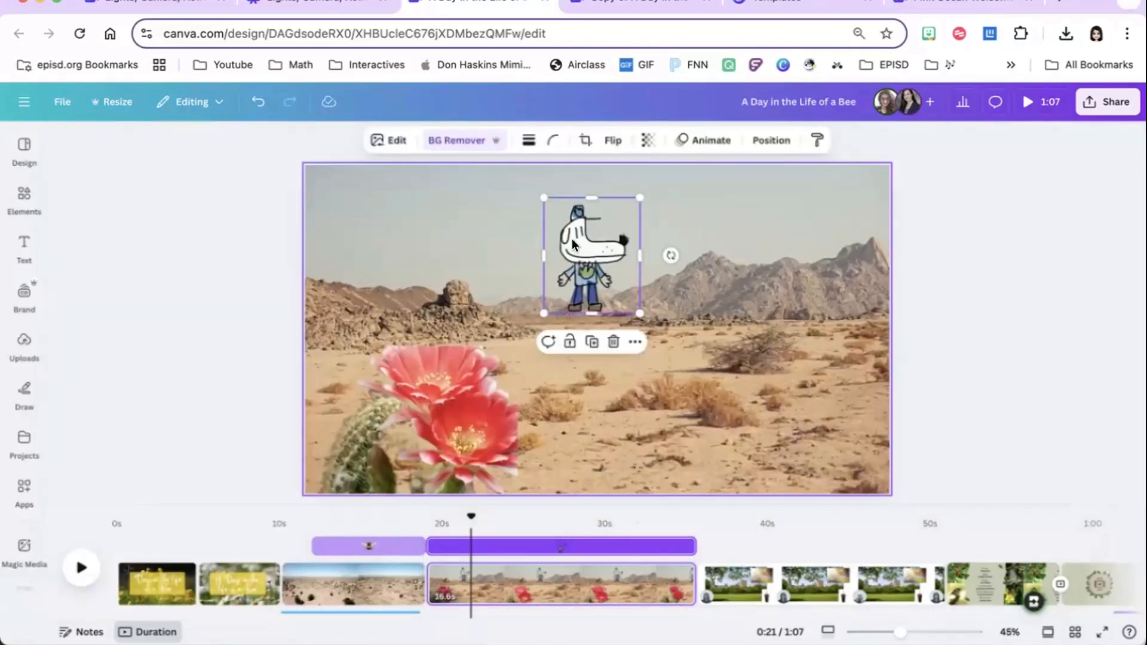
{"action": "left_click_drag", "start_coordinate": [571, 238], "coordinate": [554, 354]}
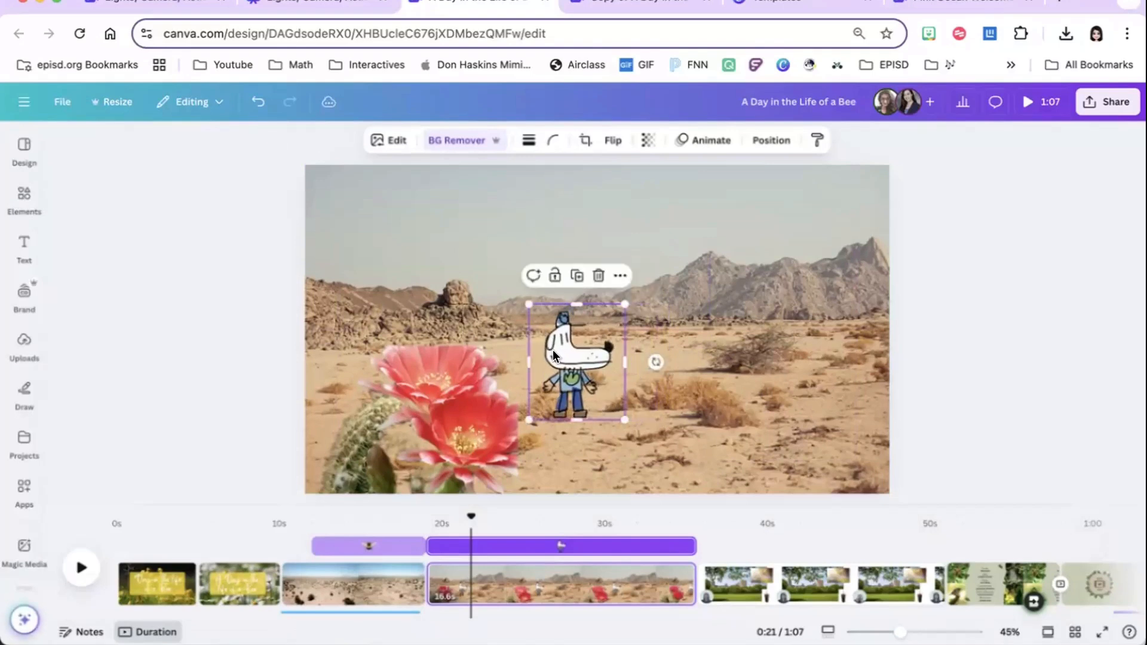
Browse the photo animation styles available for the dog drawing
{"action": "left_click", "coordinate": [717, 139]}
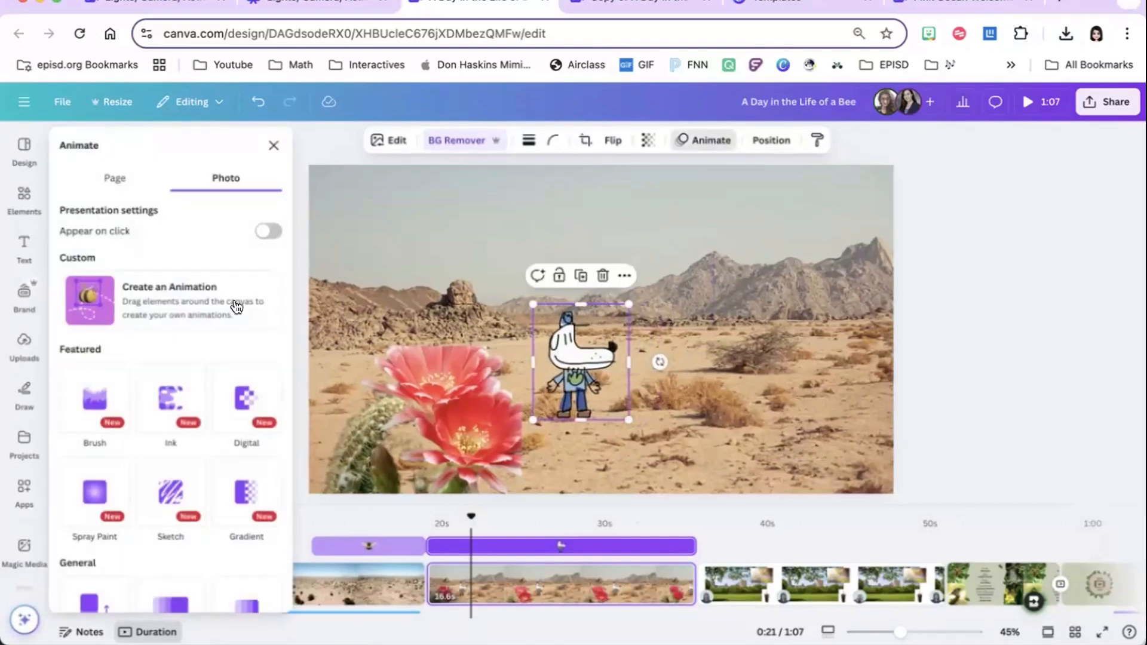
{"action": "scroll", "coordinate": [218, 500], "scroll_direction": "down", "scroll_amount": 2}
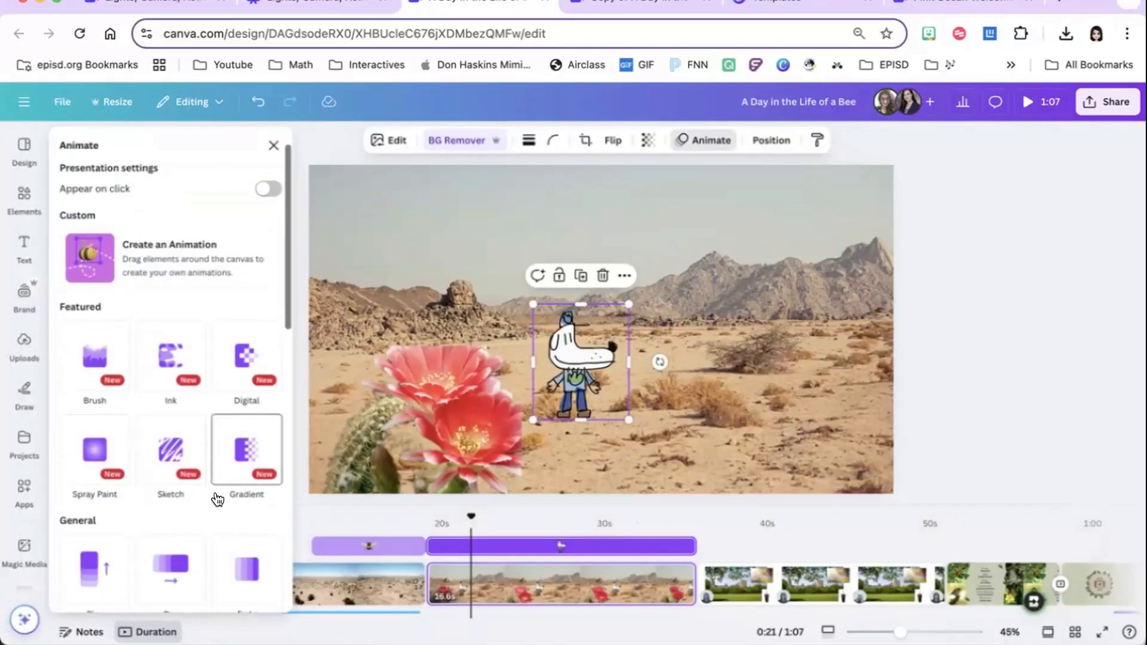
{"action": "scroll", "coordinate": [218, 500], "scroll_direction": "down", "scroll_amount": 5}
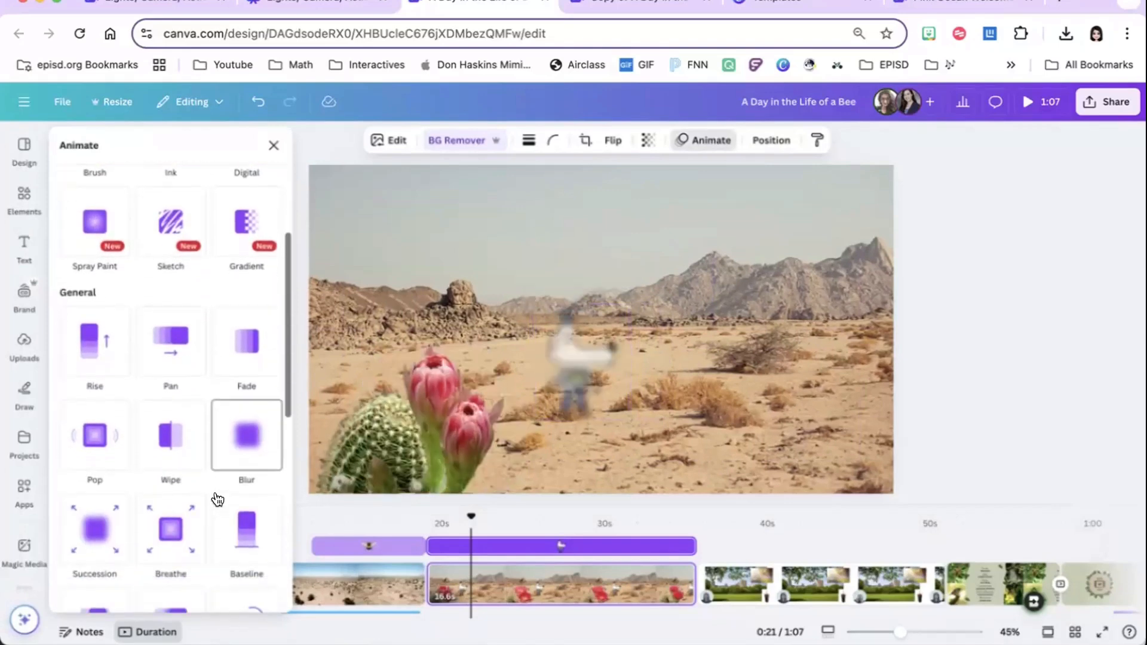
{"action": "scroll", "coordinate": [217, 500], "scroll_direction": "down", "scroll_amount": 6}
{"action": "left_click", "coordinate": [464, 508]}
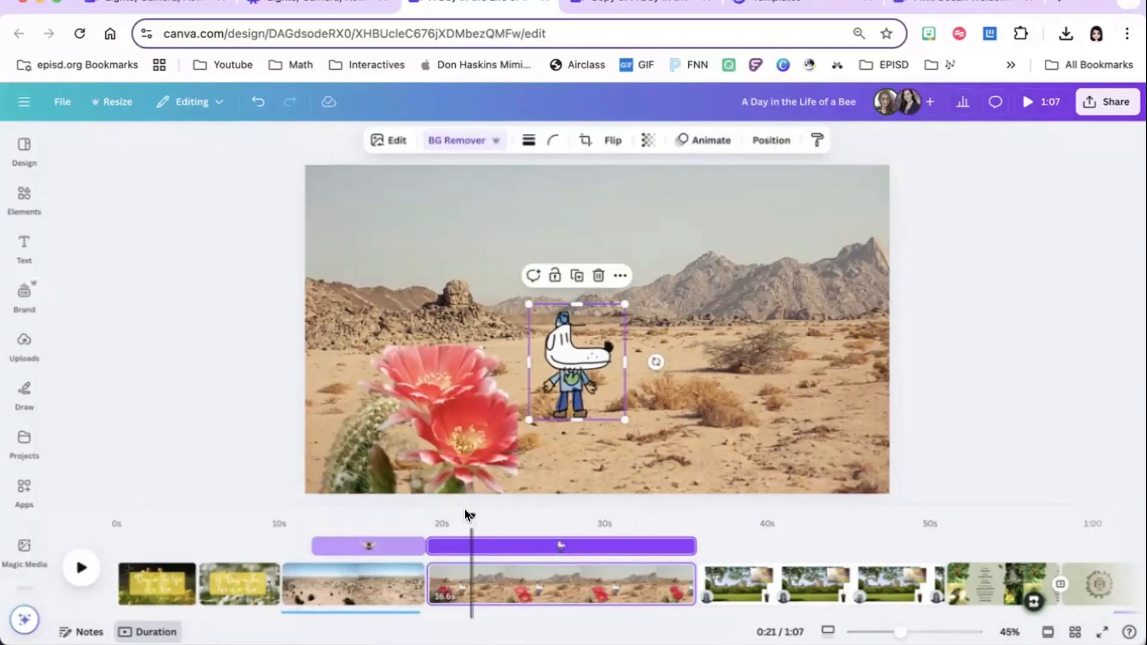
On the park page, shift the park photo slightly left and reposition the picnic-table photo, drink image and circular webcam video over it
{"action": "left_click_drag", "start_coordinate": [464, 508], "coordinate": [757, 515]}
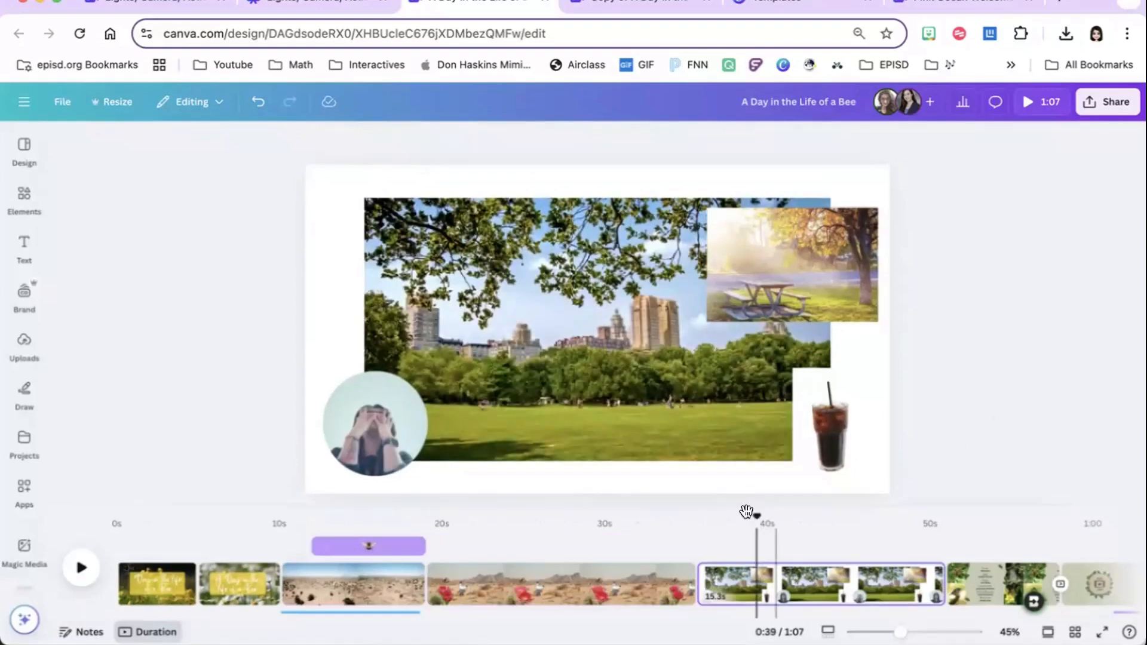
{"action": "mouse_move", "coordinate": [747, 512]}
{"action": "left_mouse_down"}
{"action": "mouse_move", "coordinate": [712, 513]}
{"action": "mouse_move", "coordinate": [725, 511]}
{"action": "left_mouse_up"}
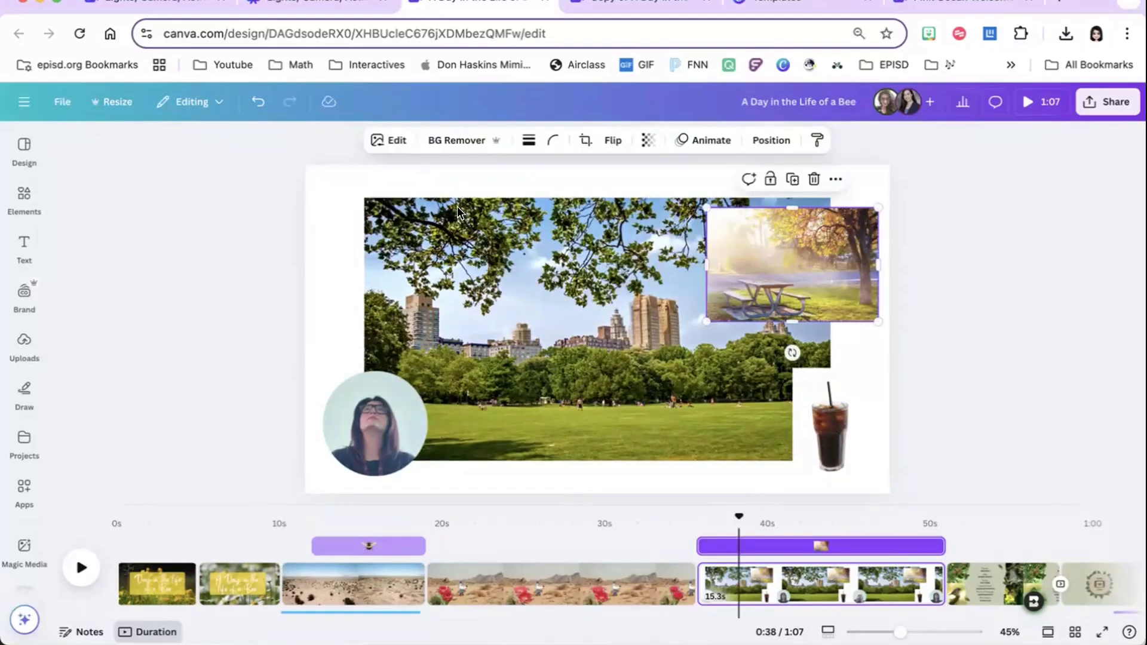
{"action": "left_click", "coordinate": [457, 206]}
{"action": "mouse_move", "coordinate": [529, 192]}
{"action": "left_mouse_down"}
{"action": "mouse_move", "coordinate": [427, 190]}
{"action": "mouse_move", "coordinate": [506, 193]}
{"action": "left_mouse_up"}
{"action": "left_click_drag", "start_coordinate": [589, 171], "coordinate": [412, 256]}
{"action": "mouse_move", "coordinate": [472, 160]}
{"action": "left_mouse_down"}
{"action": "mouse_move", "coordinate": [494, 174]}
{"action": "mouse_move", "coordinate": [483, 177]}
{"action": "left_mouse_up"}
{"action": "left_click", "coordinate": [823, 418]}
{"action": "left_click_drag", "start_coordinate": [823, 418], "coordinate": [740, 310]}
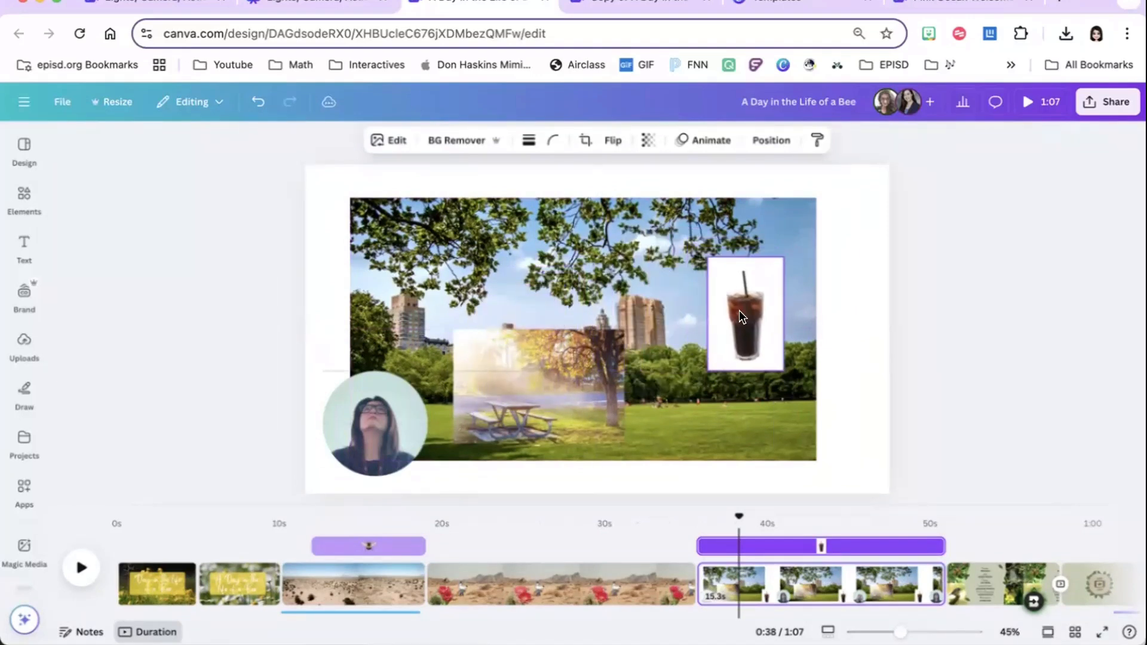
{"action": "mouse_move", "coordinate": [374, 413]}
{"action": "left_mouse_down"}
{"action": "mouse_move", "coordinate": [376, 394]}
{"action": "mouse_move", "coordinate": [371, 412]}
{"action": "left_mouse_up"}
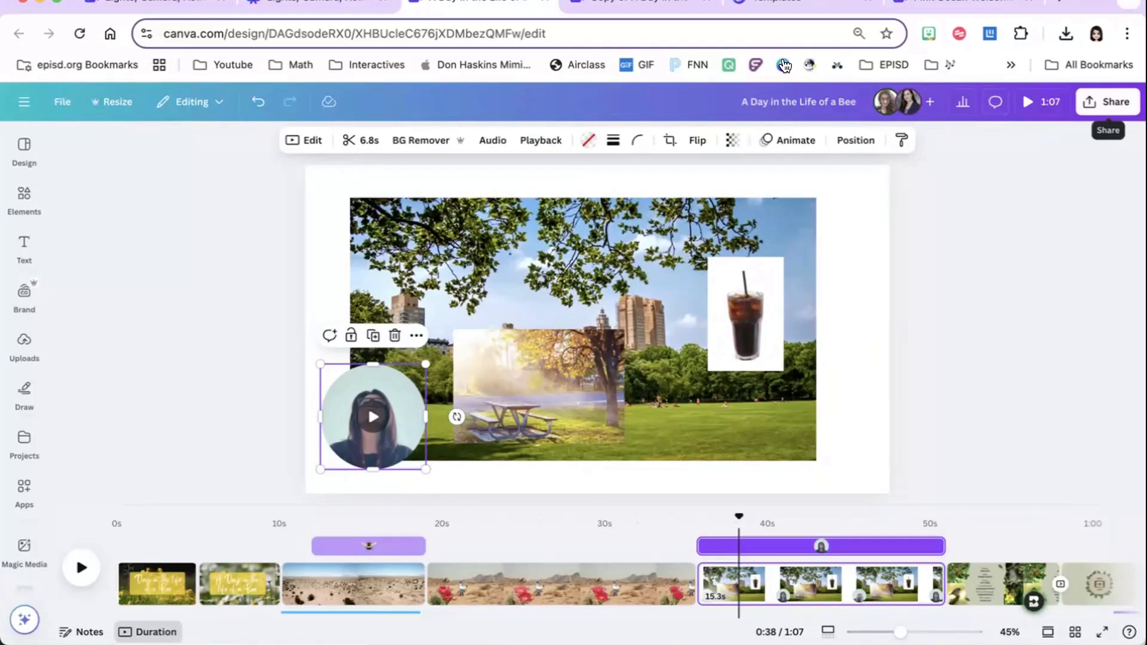
Examine the design's sharing options for adding people with access and the notes area of the park page
{"action": "left_click", "coordinate": [1107, 102]}
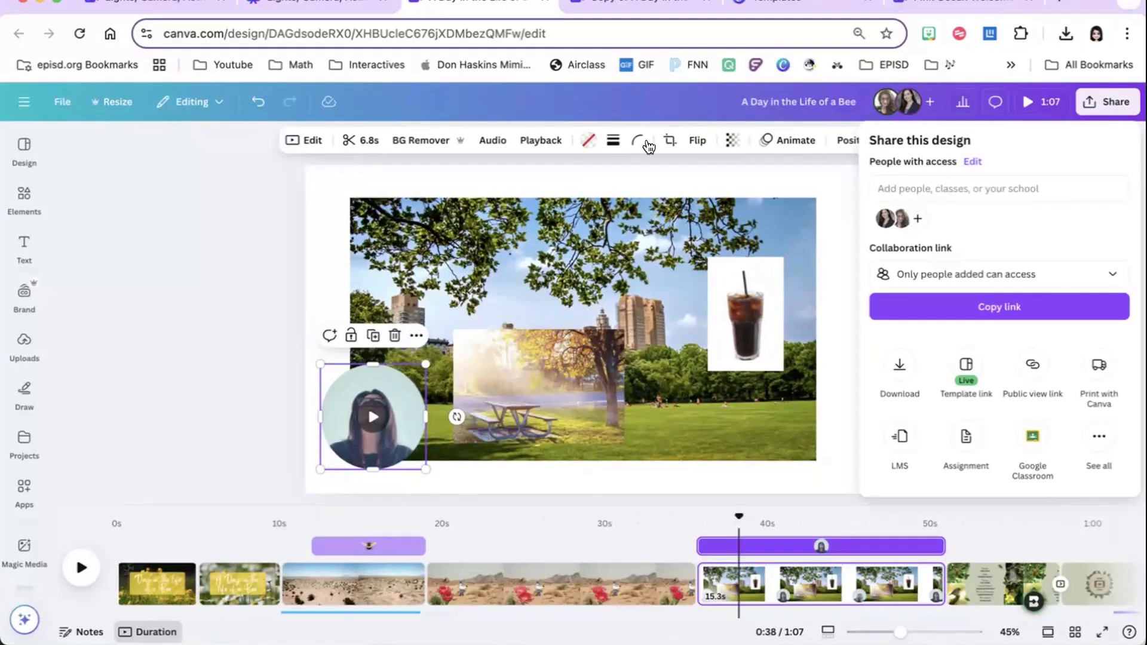
{"action": "left_click", "coordinate": [925, 188]}
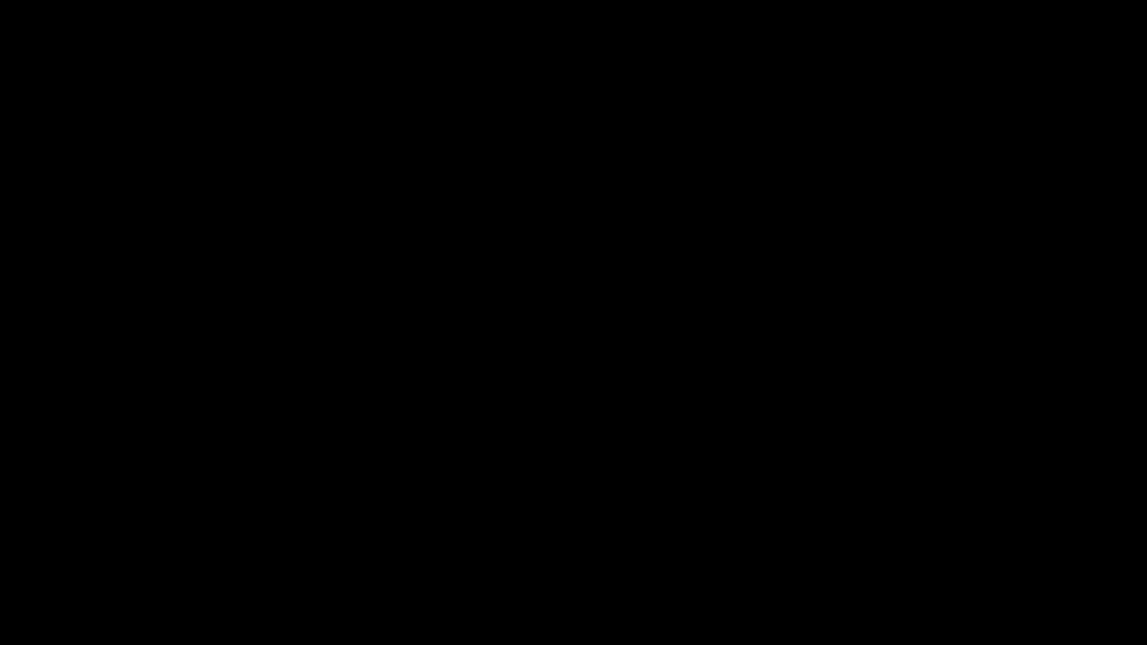
{"action": "left_click", "coordinate": [994, 156]}
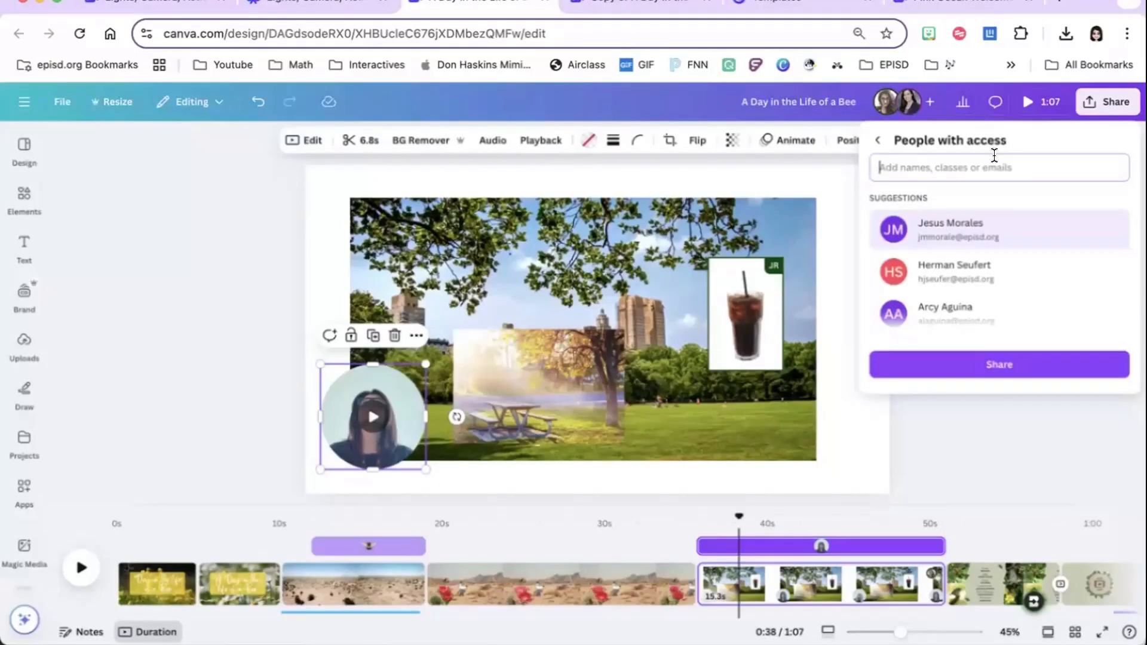
{"action": "left_click", "coordinate": [985, 430]}
{"action": "left_click", "coordinate": [1006, 108]}
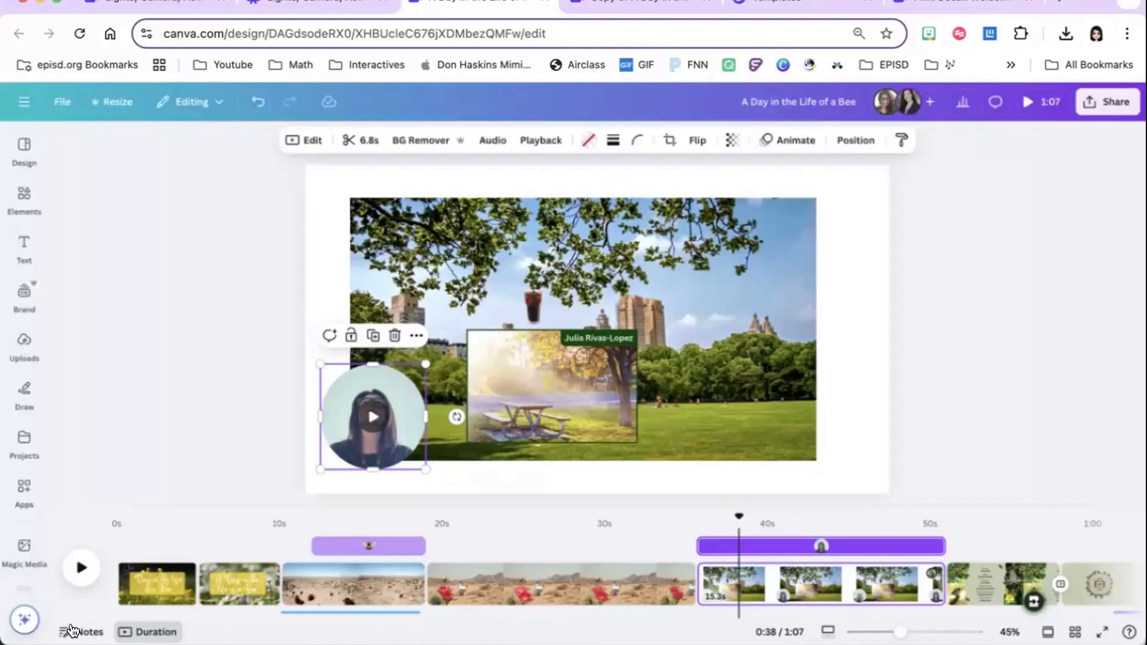
{"action": "left_click", "coordinate": [71, 630]}
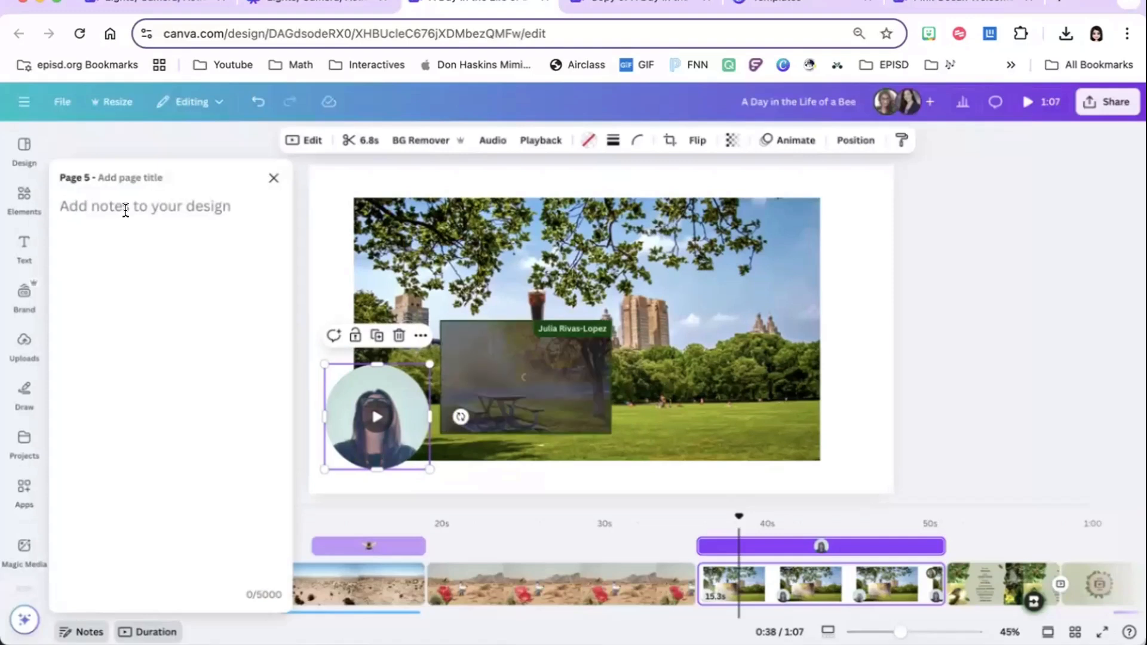
{"action": "left_click", "coordinate": [270, 177]}
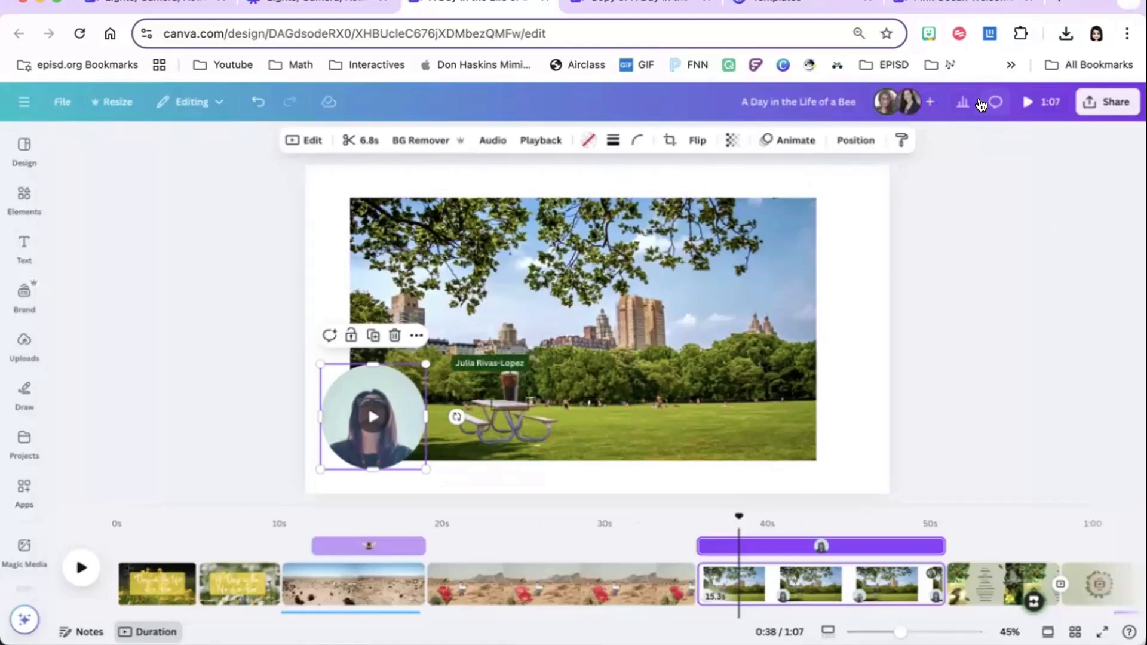
Post the comment "This scene is great! I wonder if we should add an eagle?" on the picnic-table image
{"action": "left_click", "coordinate": [500, 436]}
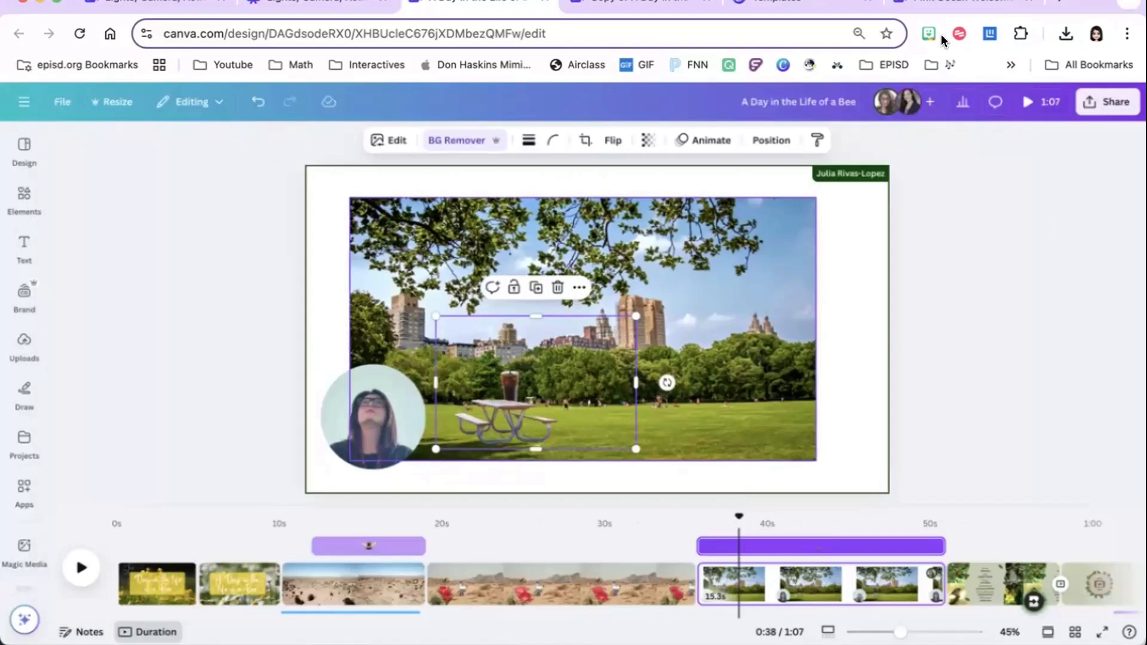
{"action": "left_click", "coordinate": [992, 102]}
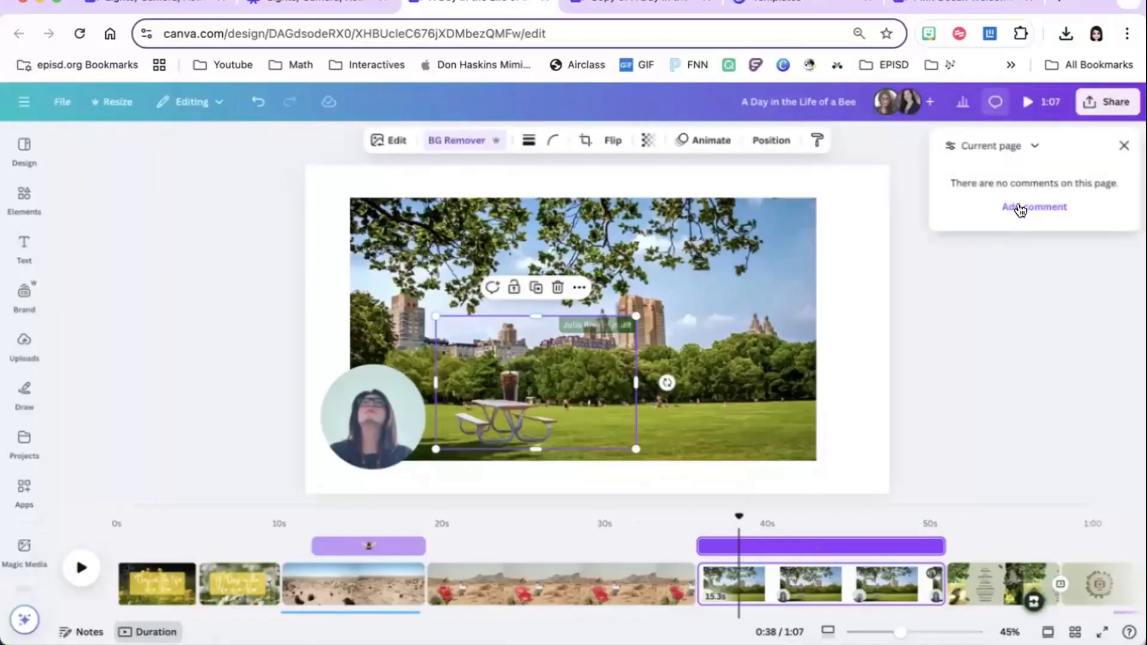
{"action": "left_click", "coordinate": [1021, 208]}
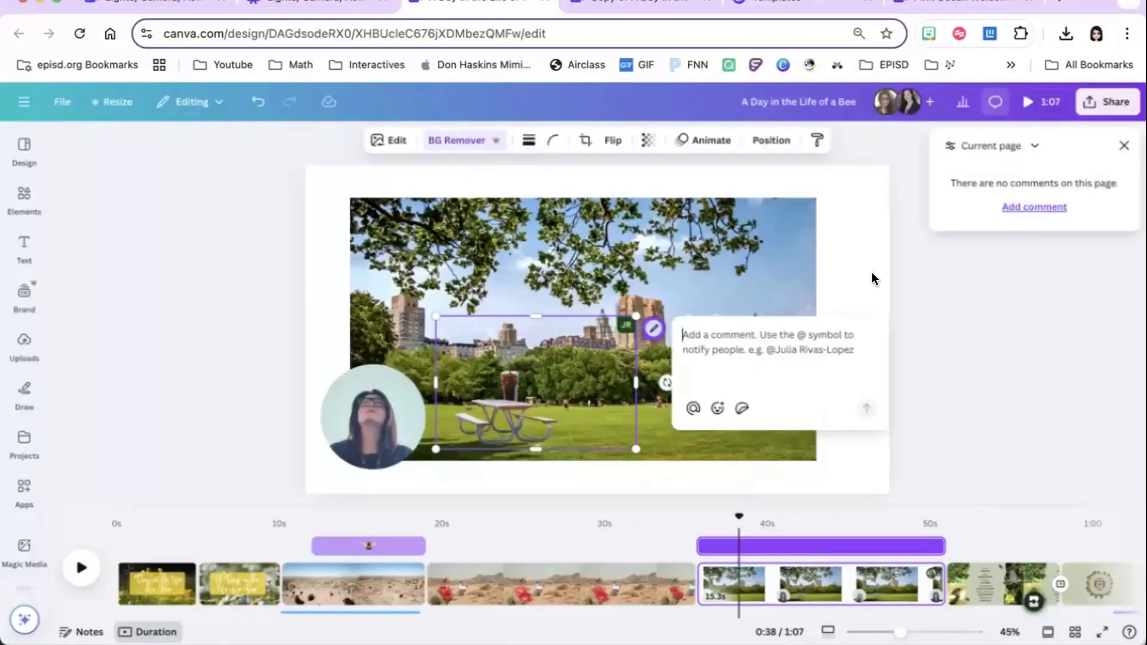
{"action": "type", "text": "T"}
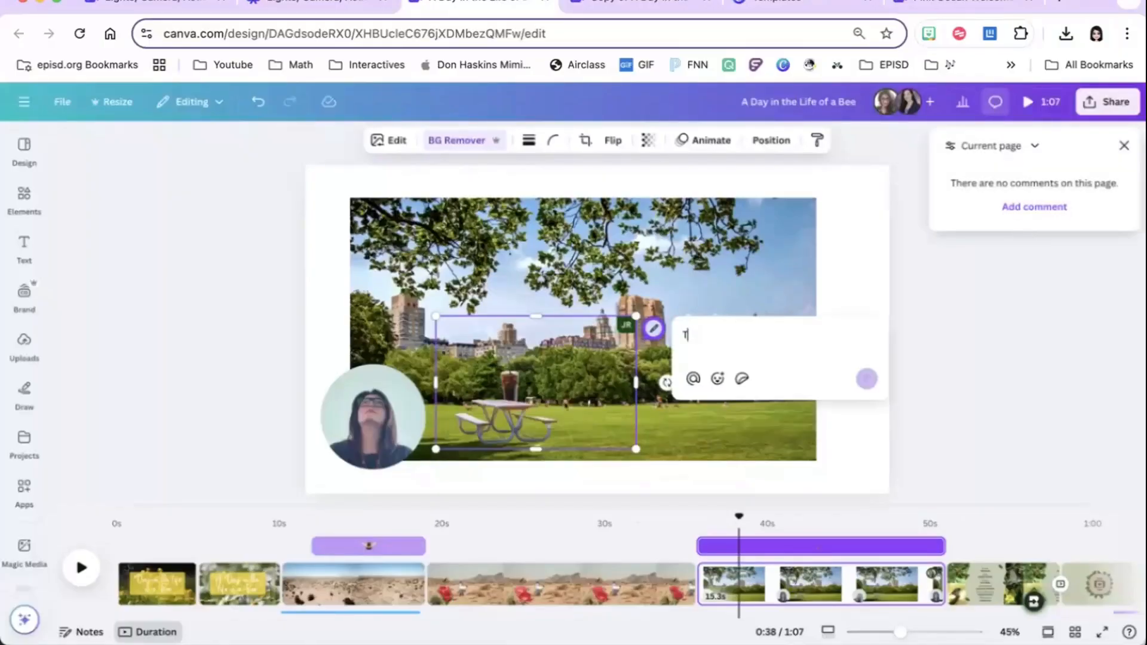
{"action": "type", "text": "his scene is"}
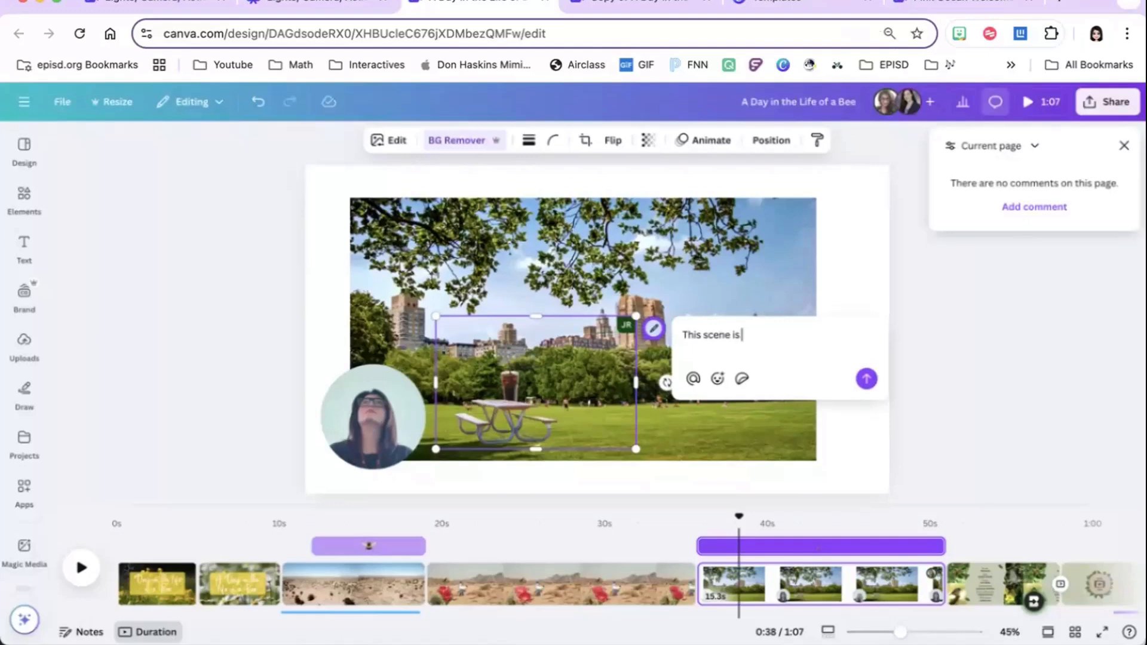
{"action": "type", "text": " great! I w"}
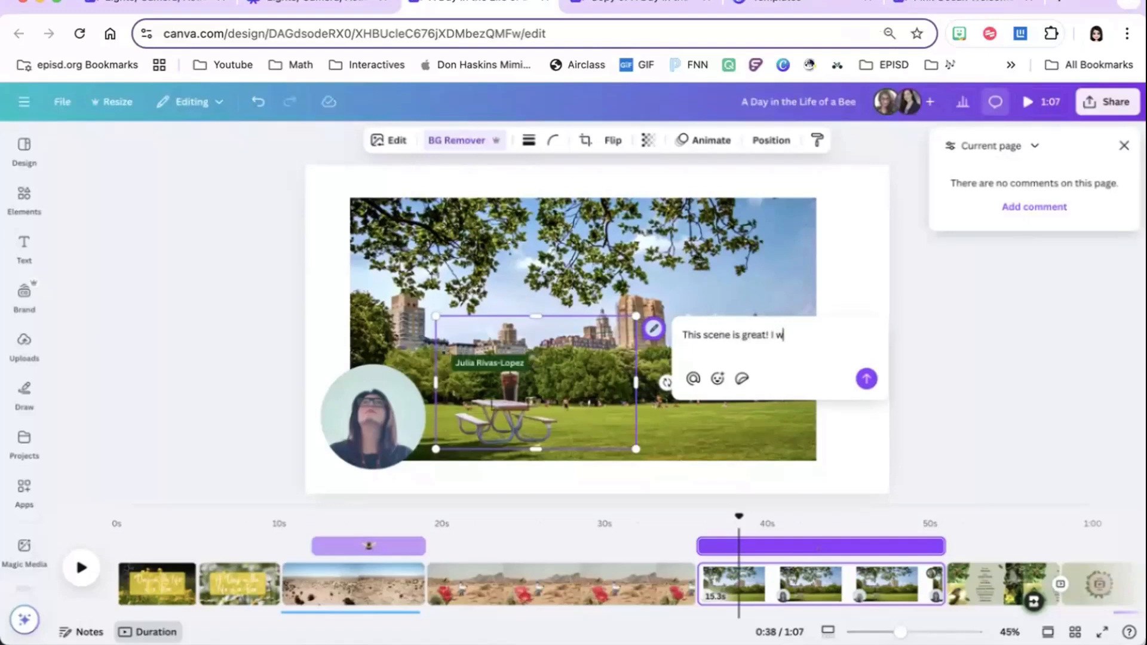
{"action": "type", "text": "onder if we should add an"}
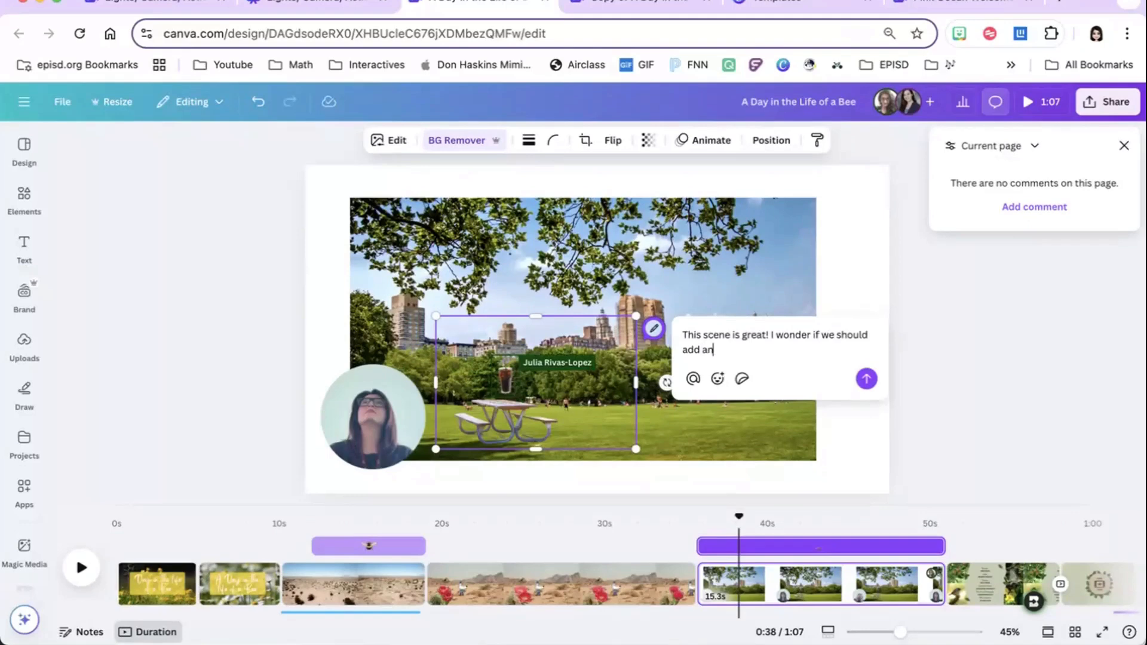
{"action": "type", "text": " eagle?"}
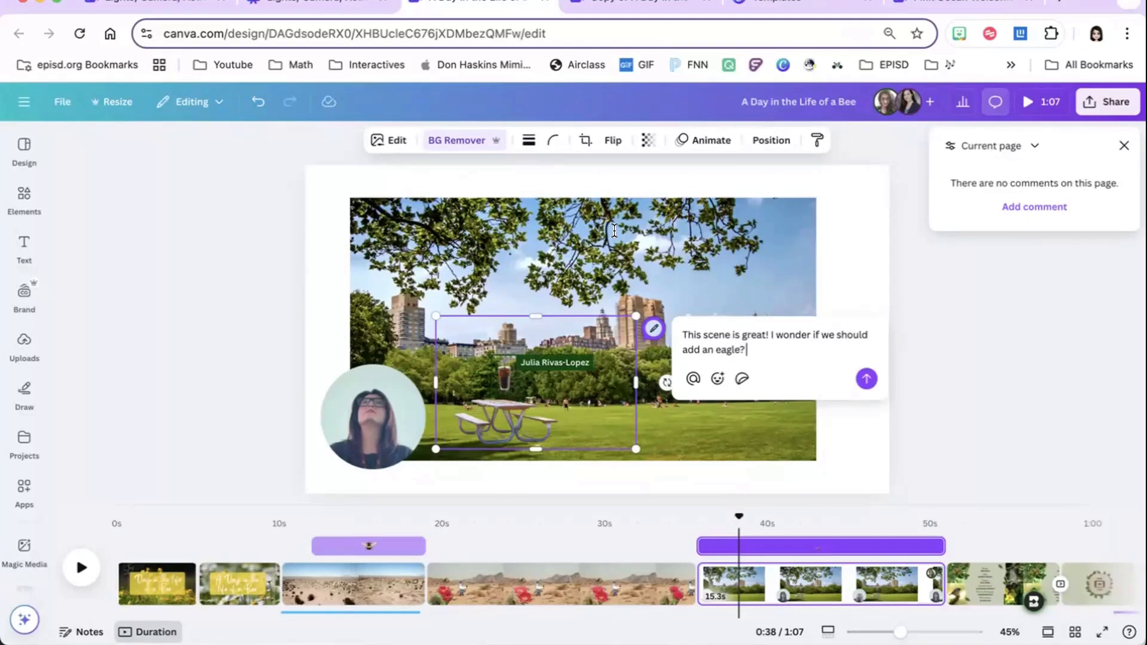
{"action": "key", "text": "Return"}
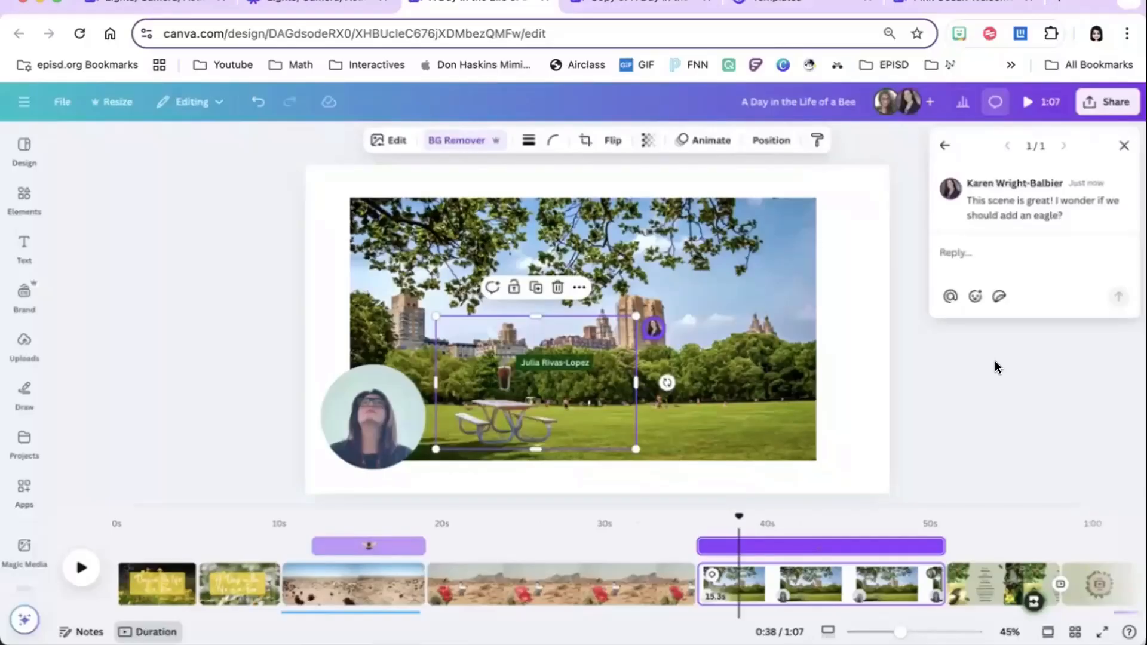
{"action": "left_click", "coordinate": [995, 367]}
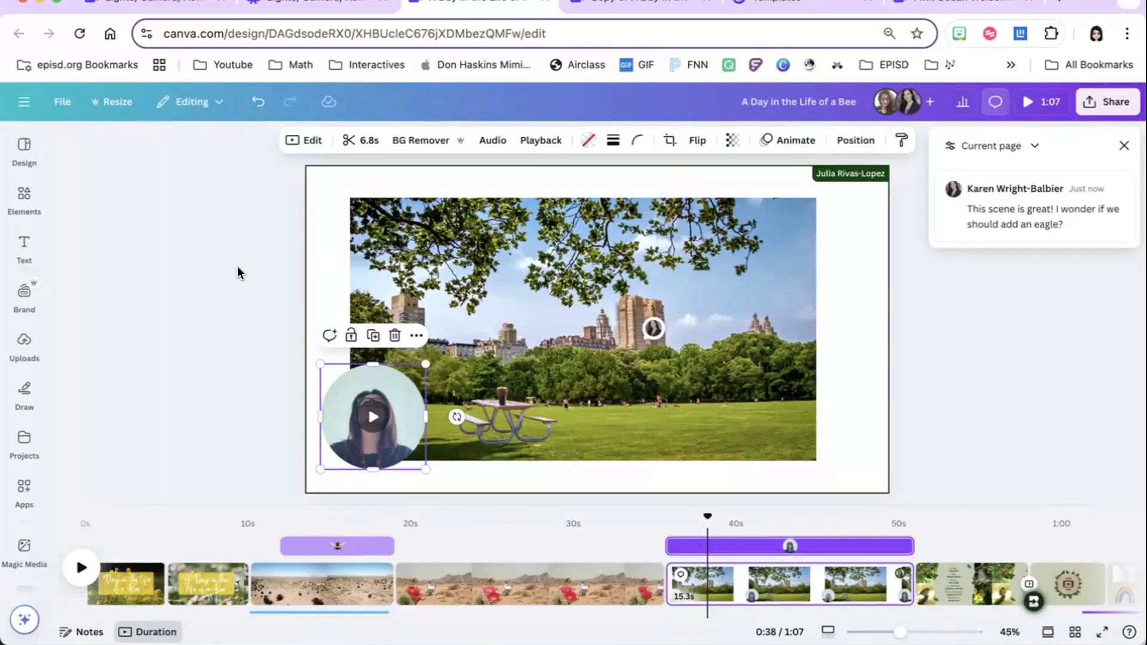
Detach the webcam video from its circular frame on the park page and remove the empty frame
{"action": "right_click", "coordinate": [337, 383]}
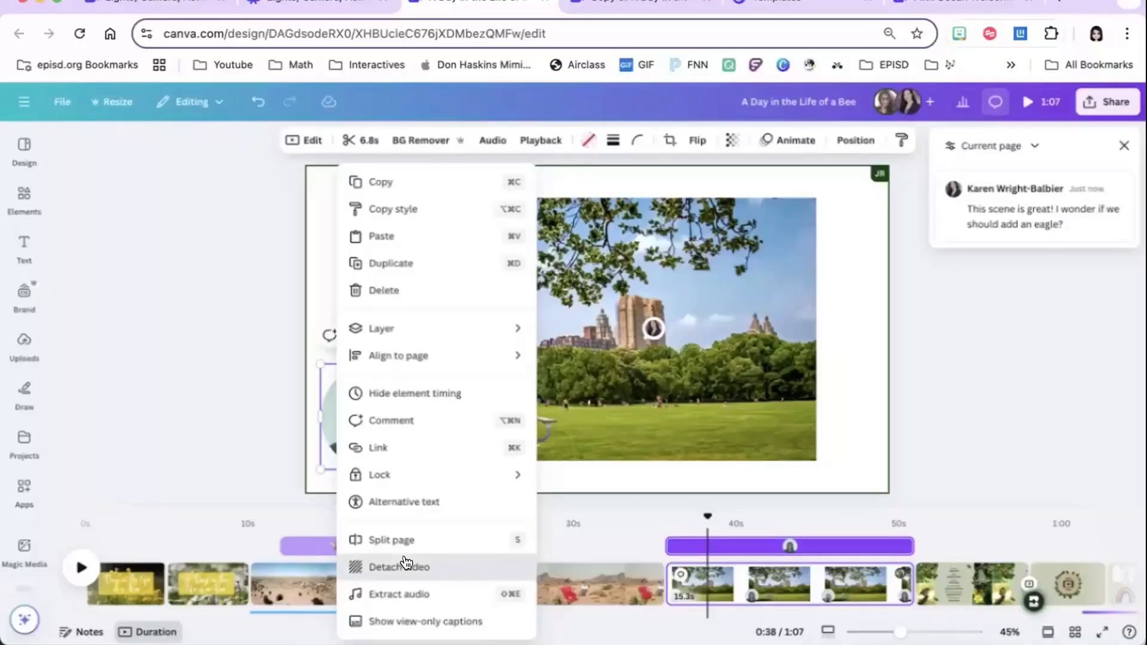
{"action": "left_click", "coordinate": [400, 567]}
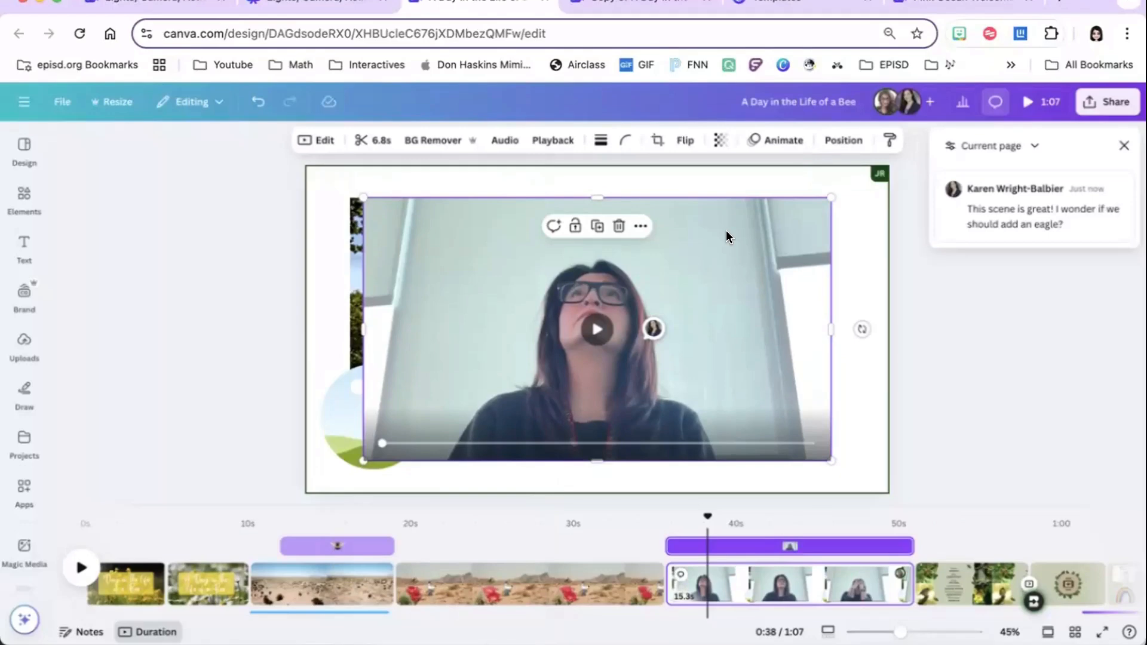
{"action": "left_click_drag", "start_coordinate": [715, 302], "coordinate": [802, 266]}
{"action": "left_click", "coordinate": [386, 423]}
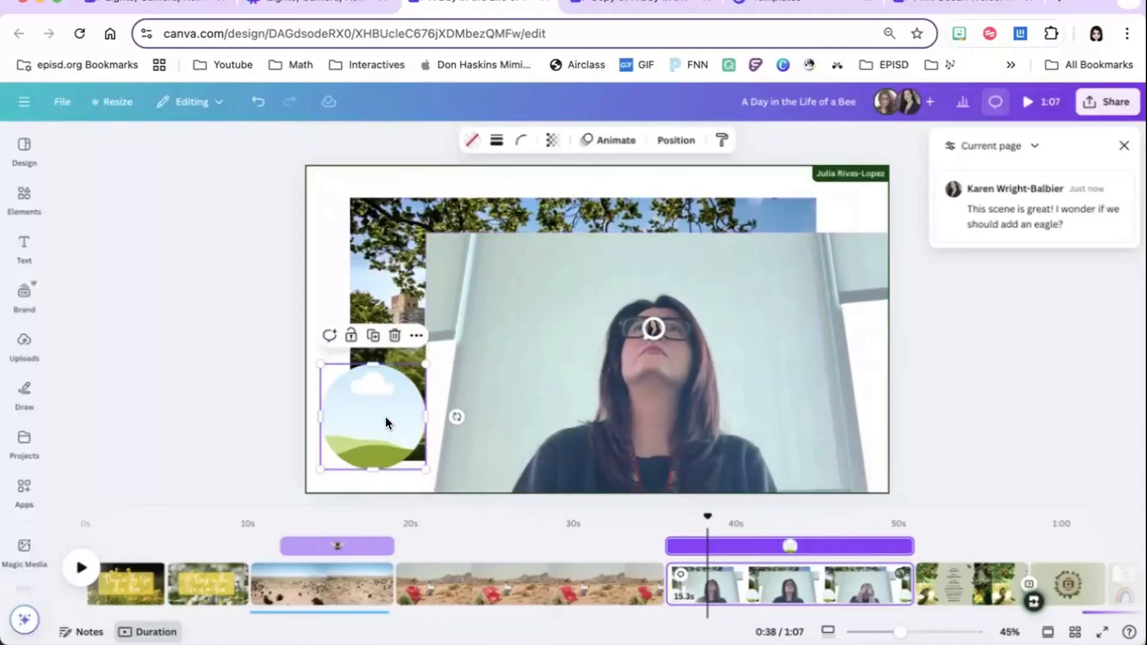
Center the webcam video along the park page's lower edge and remove its background
{"action": "left_click_drag", "start_coordinate": [825, 302], "coordinate": [786, 297]}
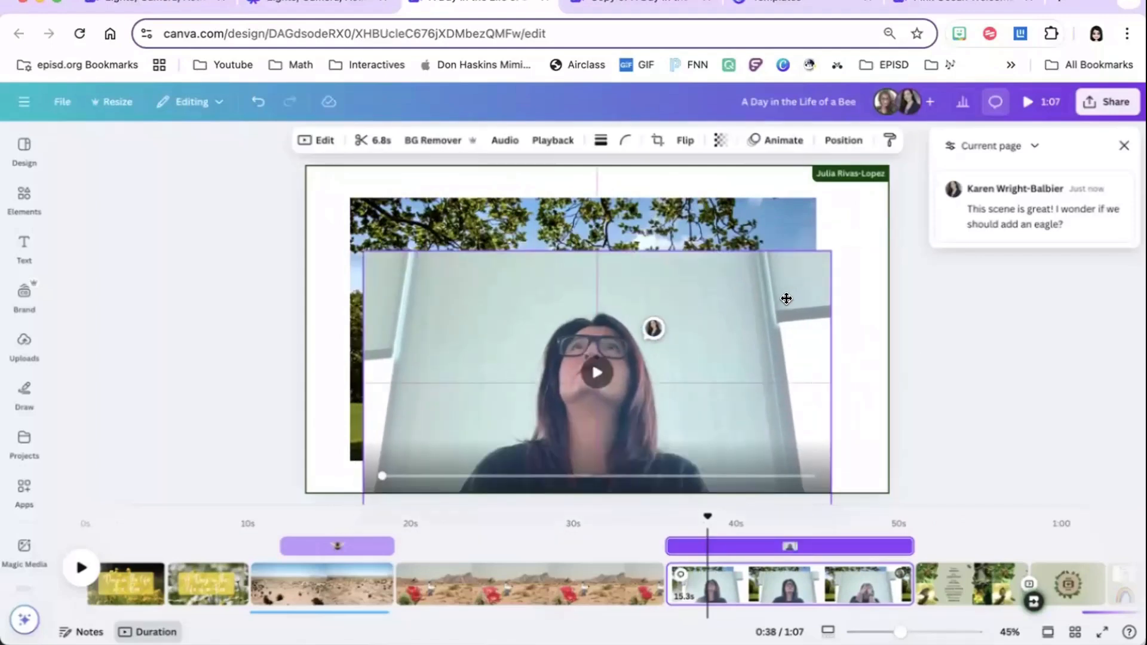
{"action": "left_click", "coordinate": [424, 140]}
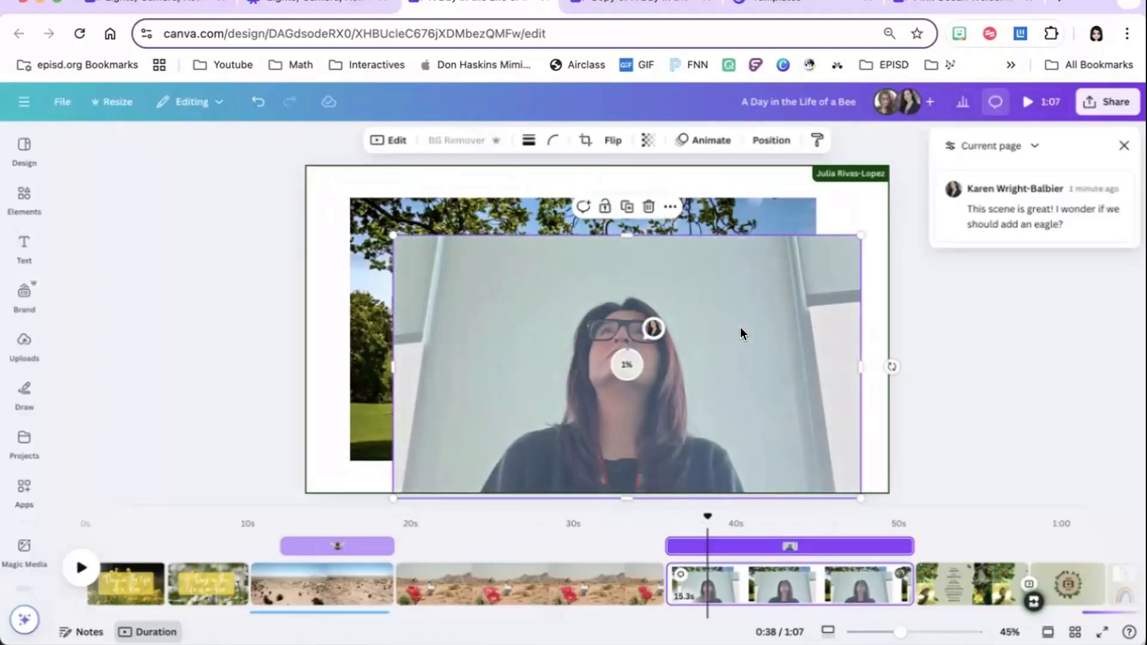
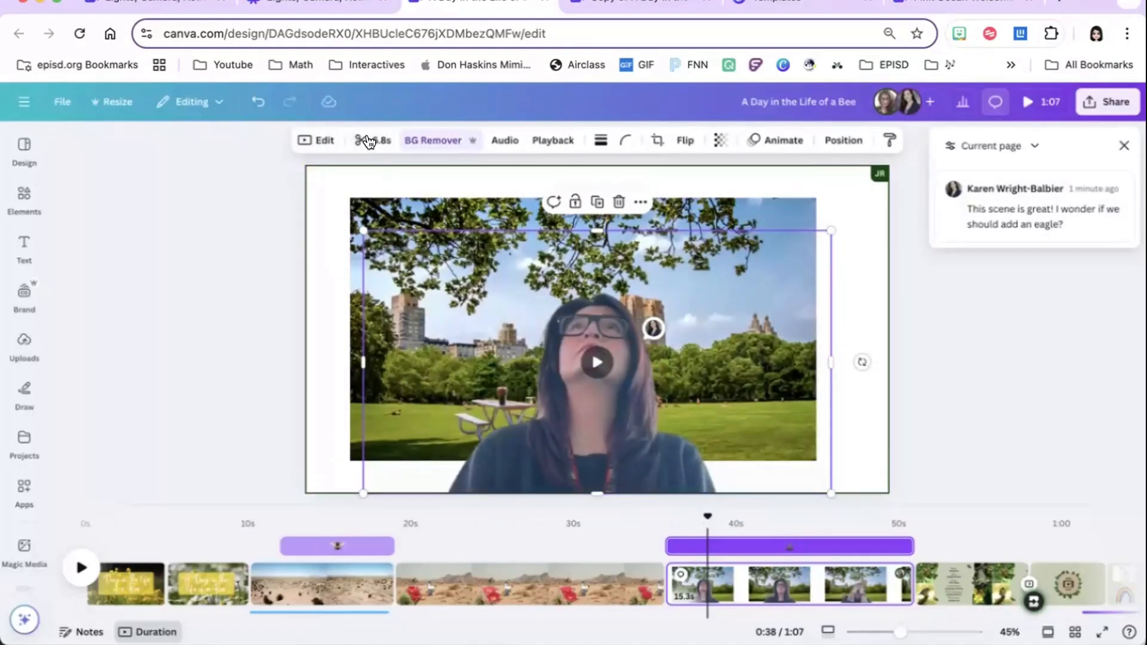
Examine the trim options for the webcam video without changing its clip range
{"action": "left_click", "coordinate": [371, 138]}
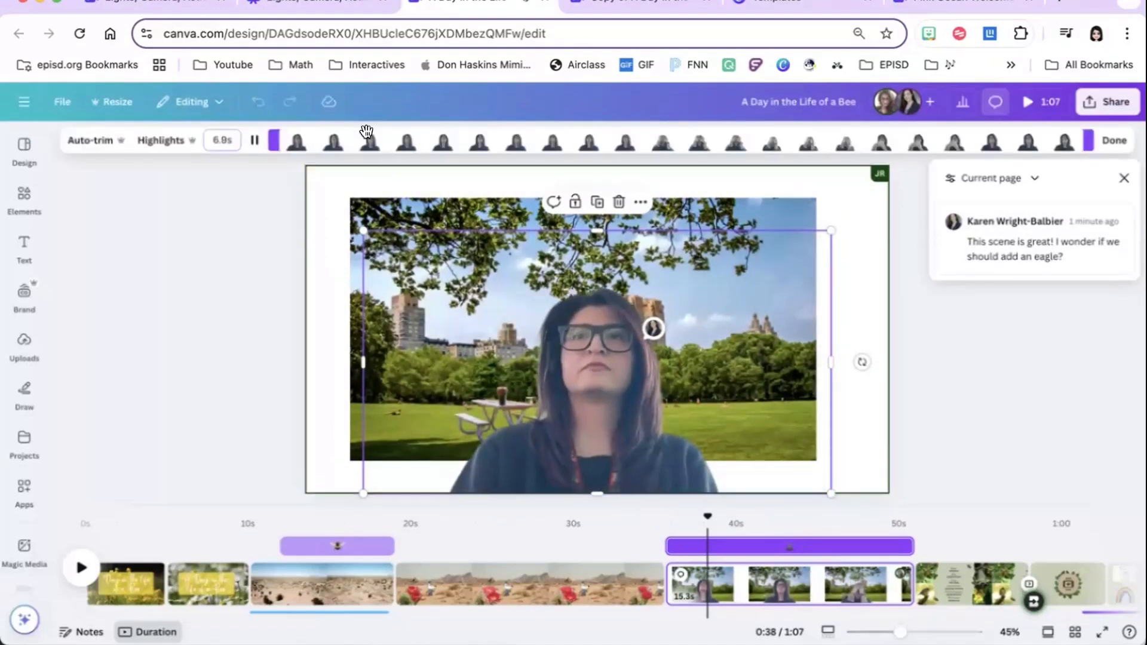
{"action": "left_click", "coordinate": [250, 141]}
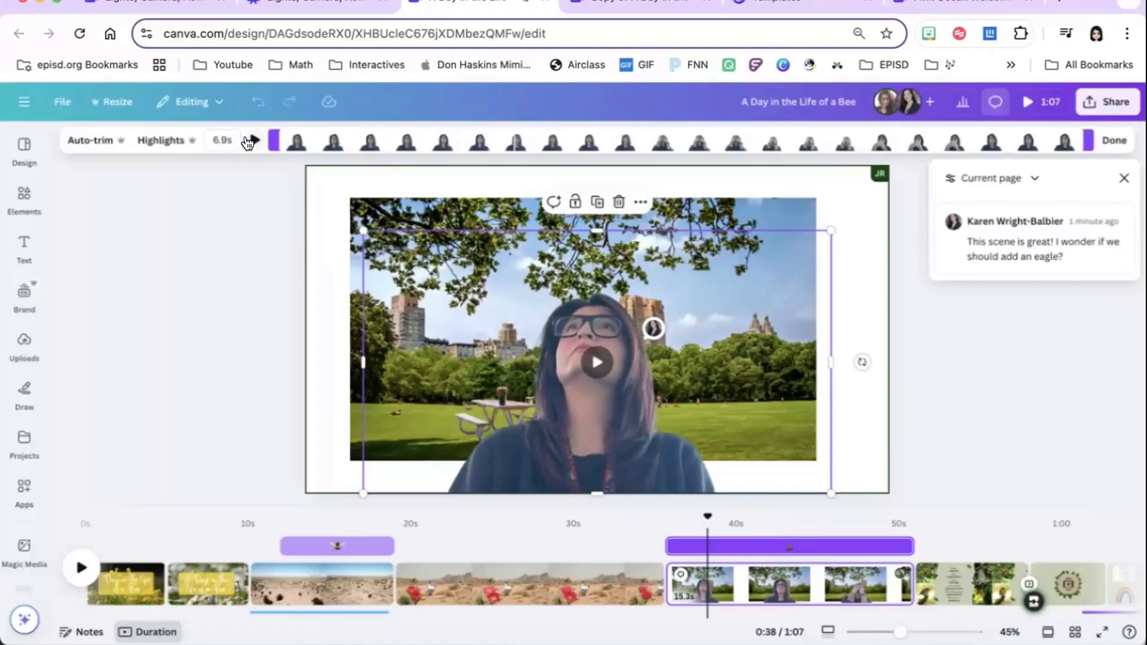
{"action": "left_click", "coordinate": [1112, 141]}
Try the webcam video at playback speeds 2 and 0.25, and set the speed back to 1
{"action": "left_click", "coordinate": [317, 138]}
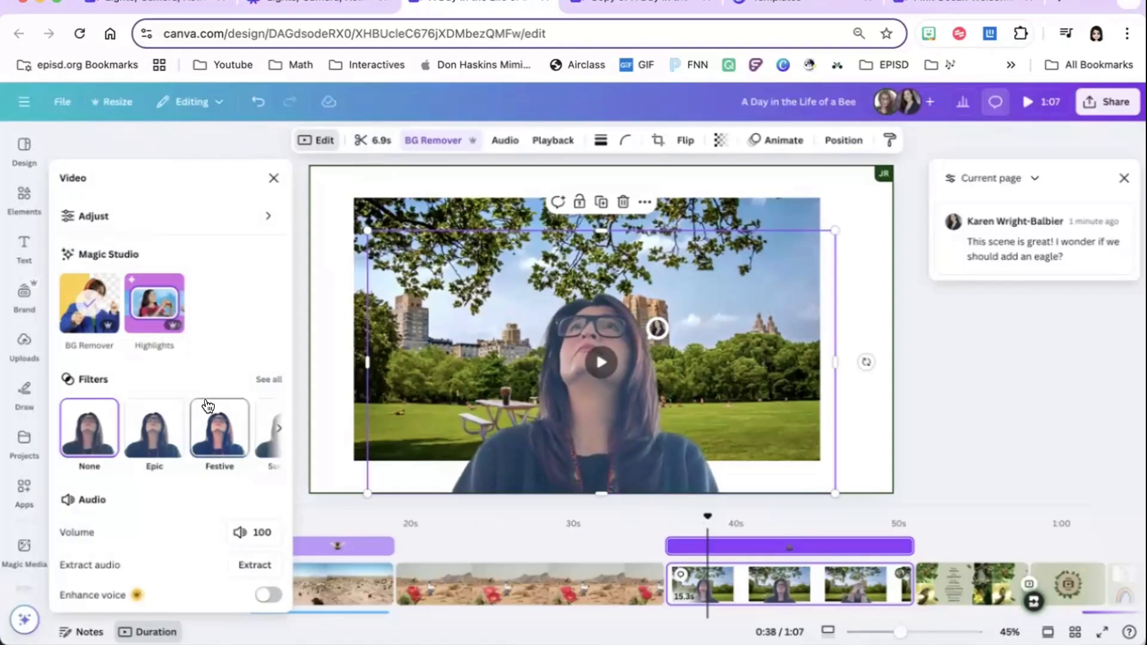
{"action": "scroll", "coordinate": [207, 406], "scroll_direction": "down", "scroll_amount": 2}
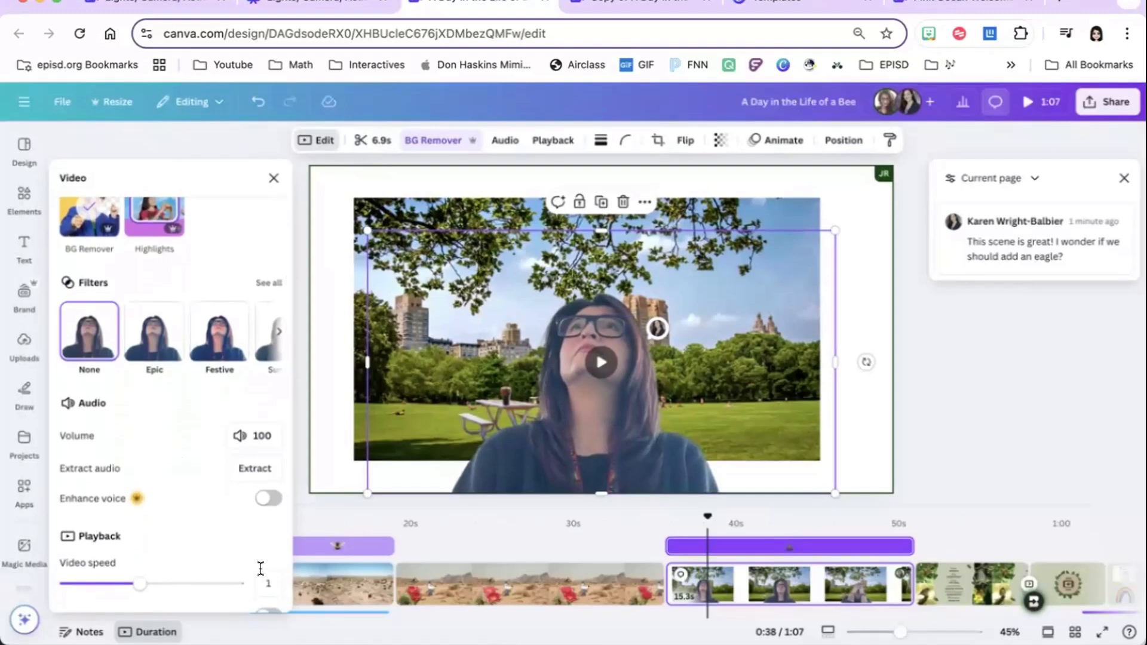
{"action": "left_click_drag", "start_coordinate": [136, 581], "coordinate": [231, 580]}
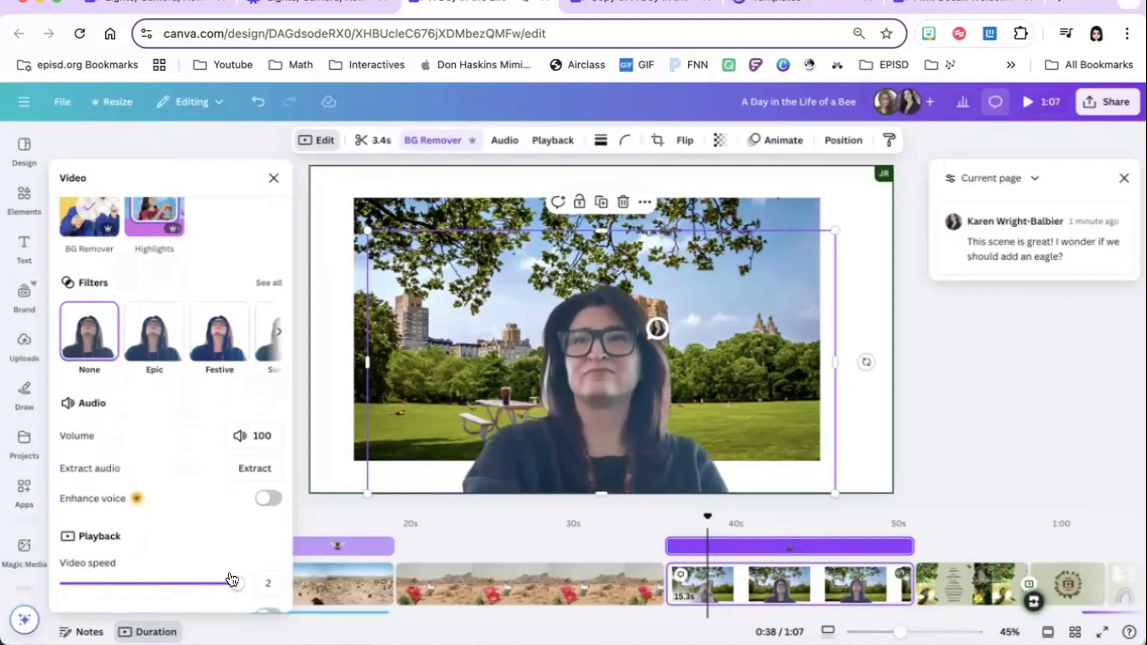
{"action": "left_click_drag", "start_coordinate": [232, 580], "coordinate": [63, 583]}
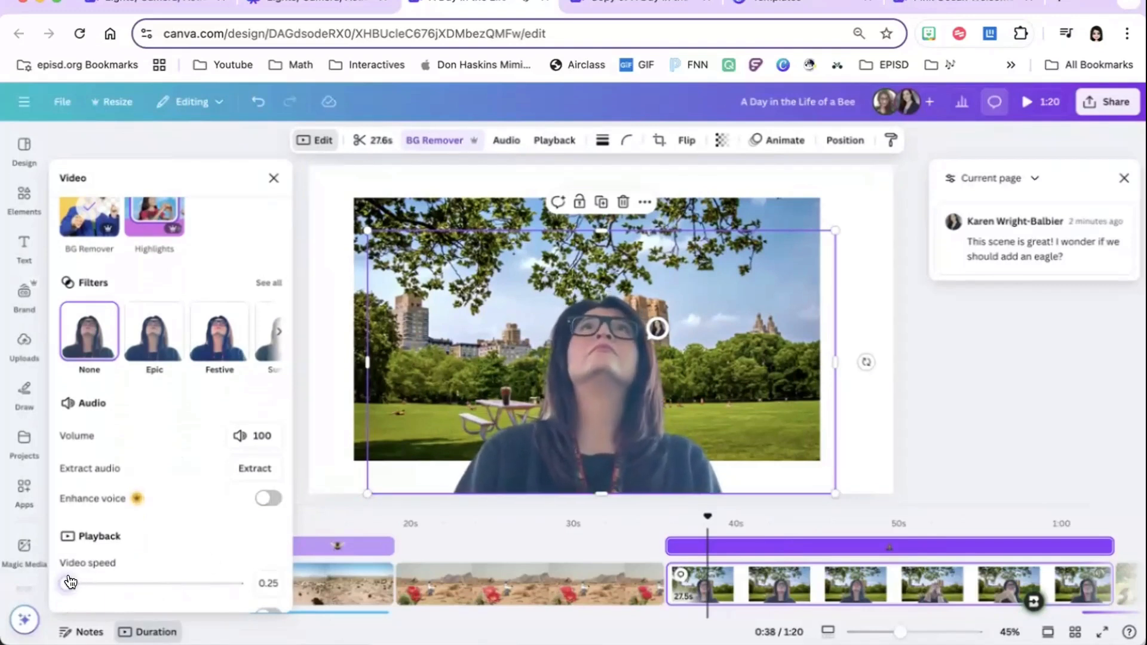
{"action": "left_click_drag", "start_coordinate": [68, 583], "coordinate": [115, 584]}
{"action": "left_click", "coordinate": [138, 584]}
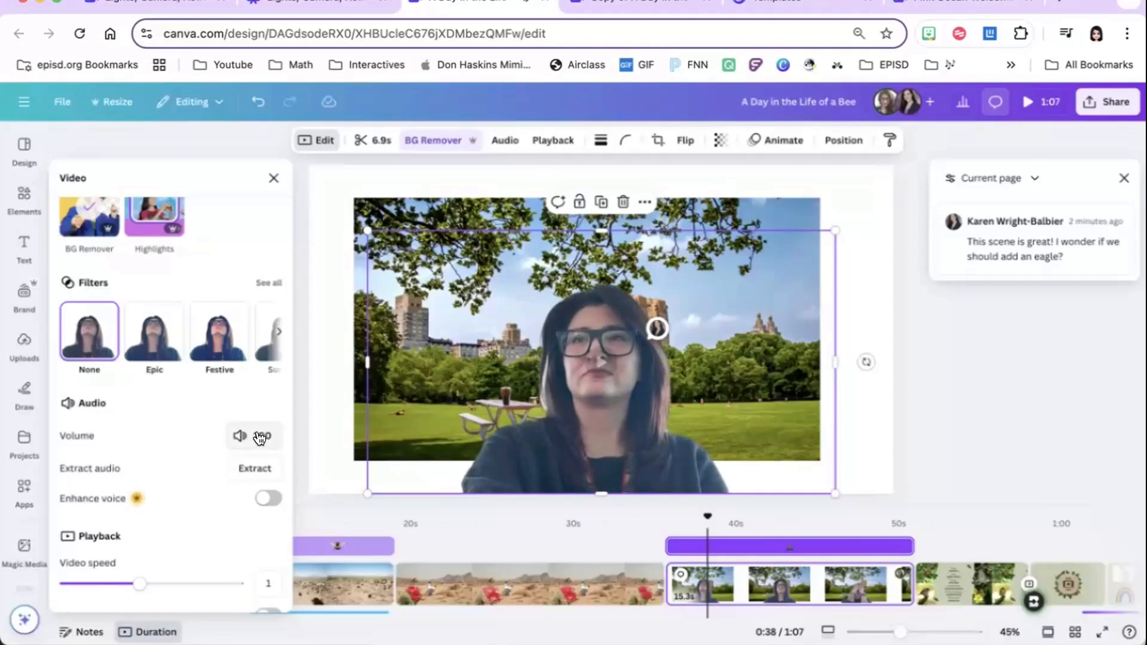
Extract the audio from the webcam video and delete the resulting audio track
{"action": "right_click", "coordinate": [626, 367]}
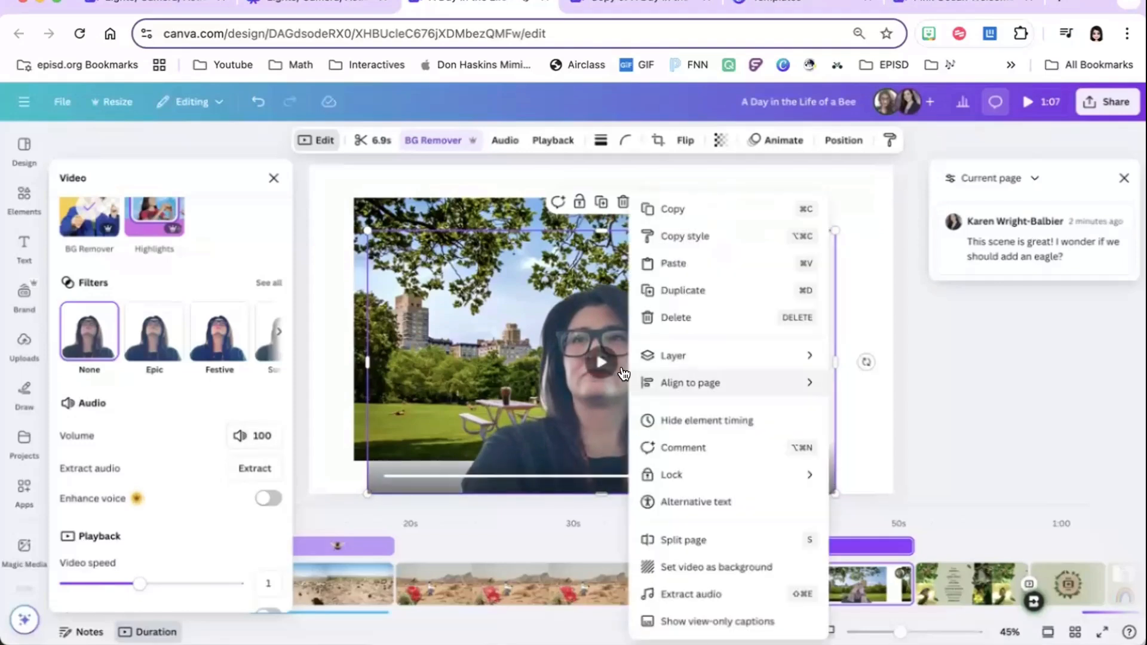
{"action": "left_click", "coordinate": [707, 593]}
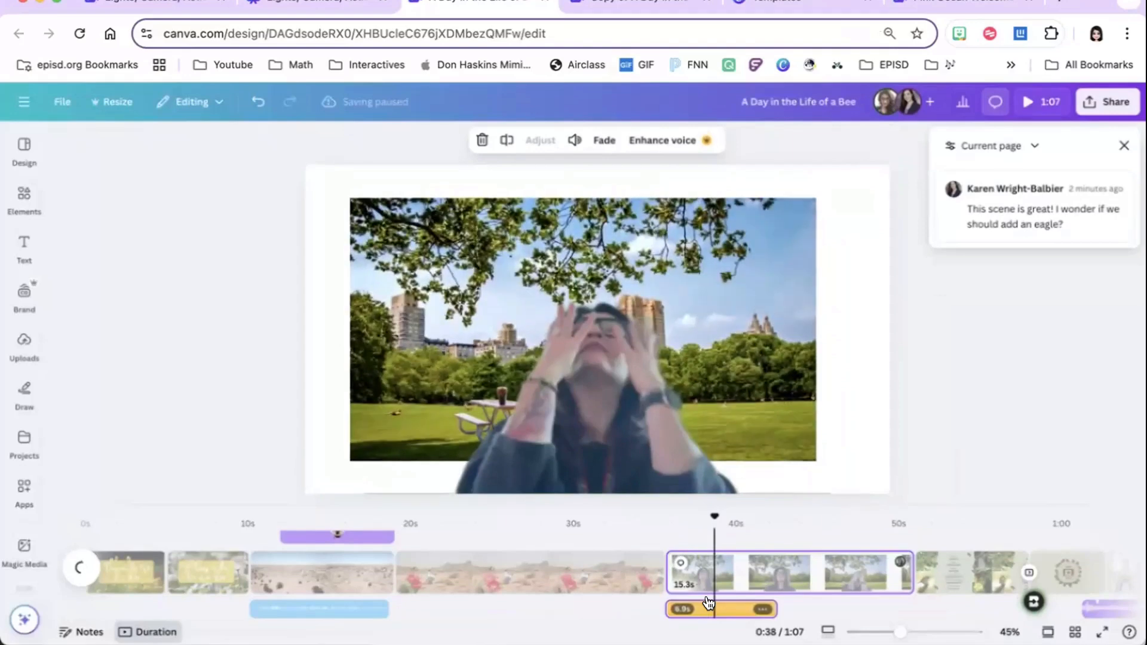
{"action": "key", "text": "Delete"}
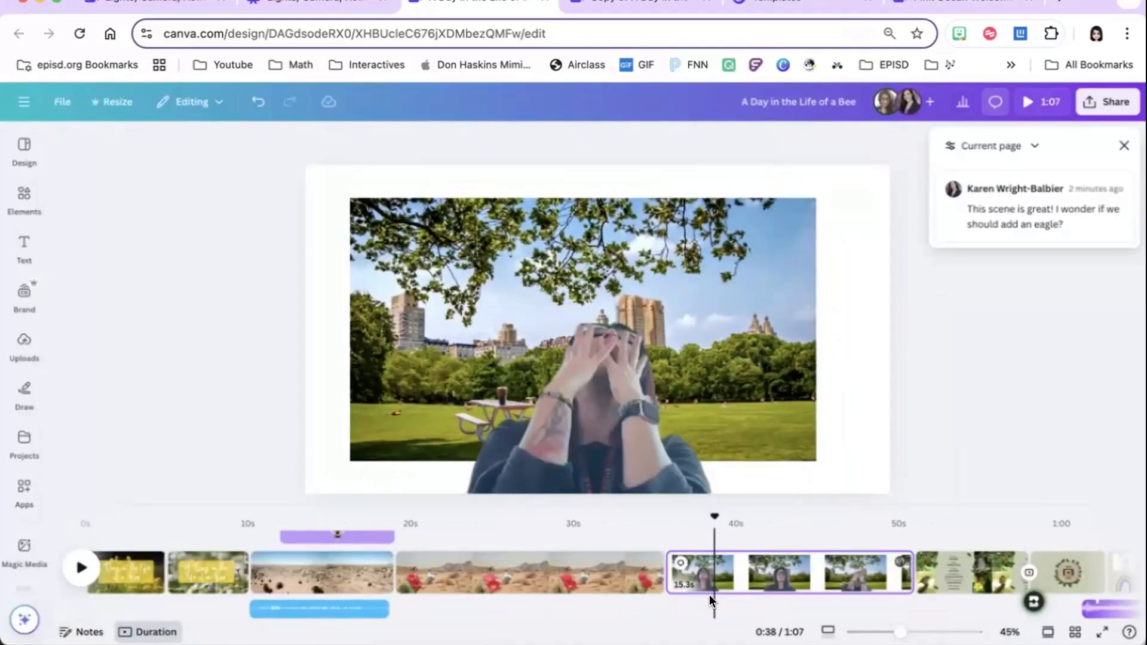
Set the park video as the page background and select the webcam video in front of it
{"action": "left_click", "coordinate": [708, 509]}
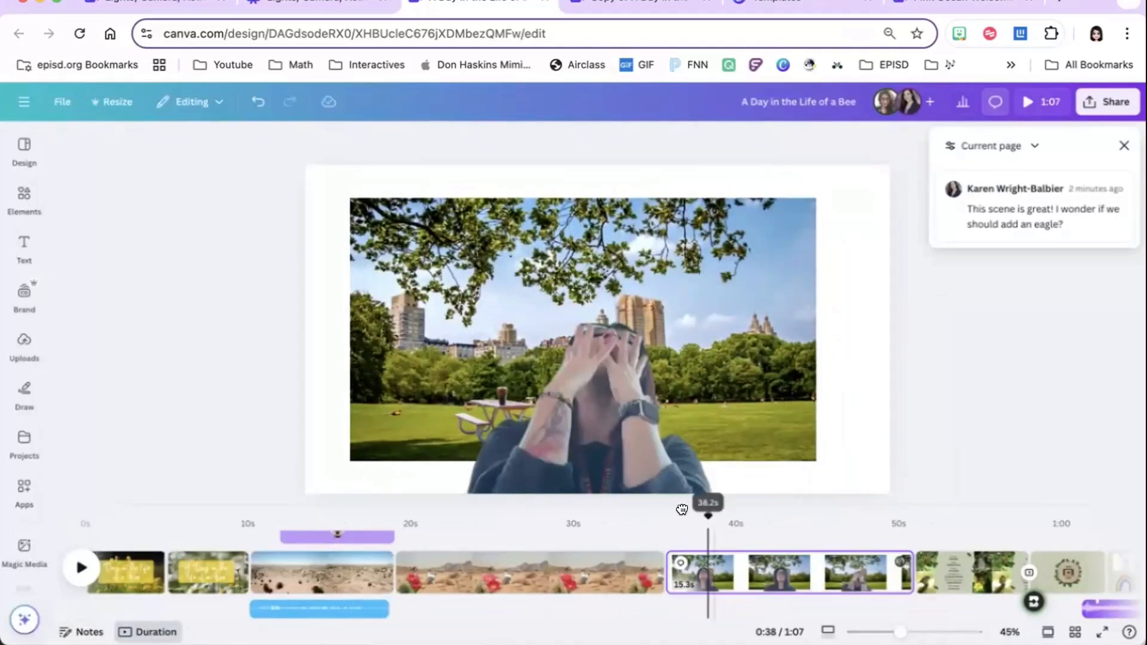
{"action": "left_click", "coordinate": [600, 414]}
{"action": "right_click", "coordinate": [758, 371]}
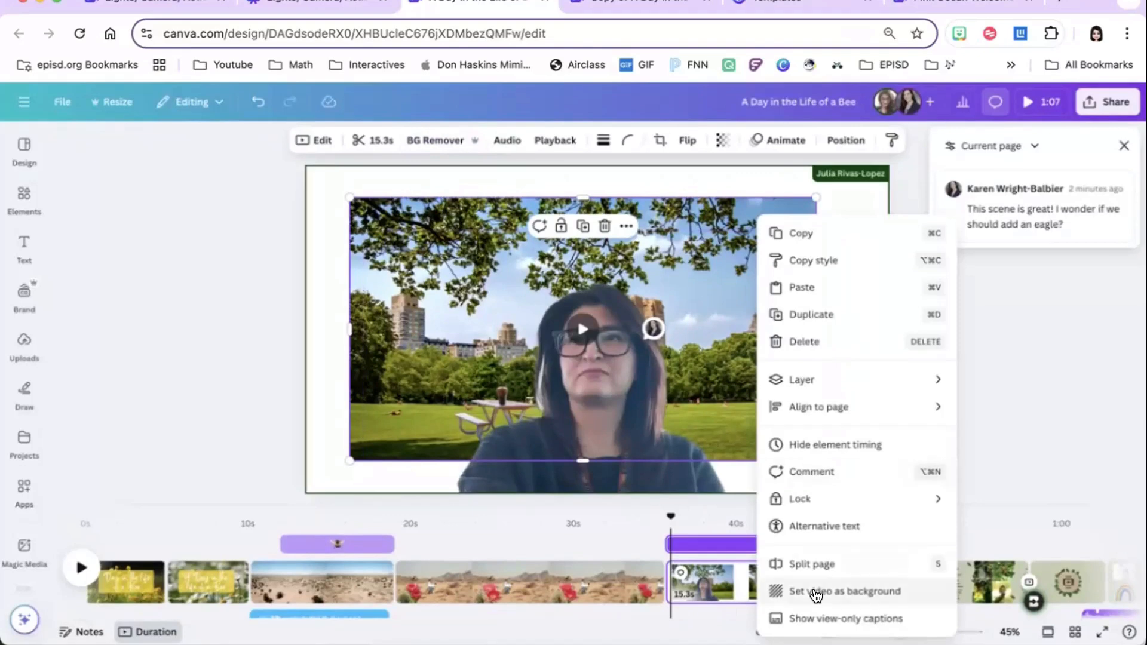
{"action": "left_click", "coordinate": [816, 595]}
{"action": "left_click", "coordinate": [490, 407]}
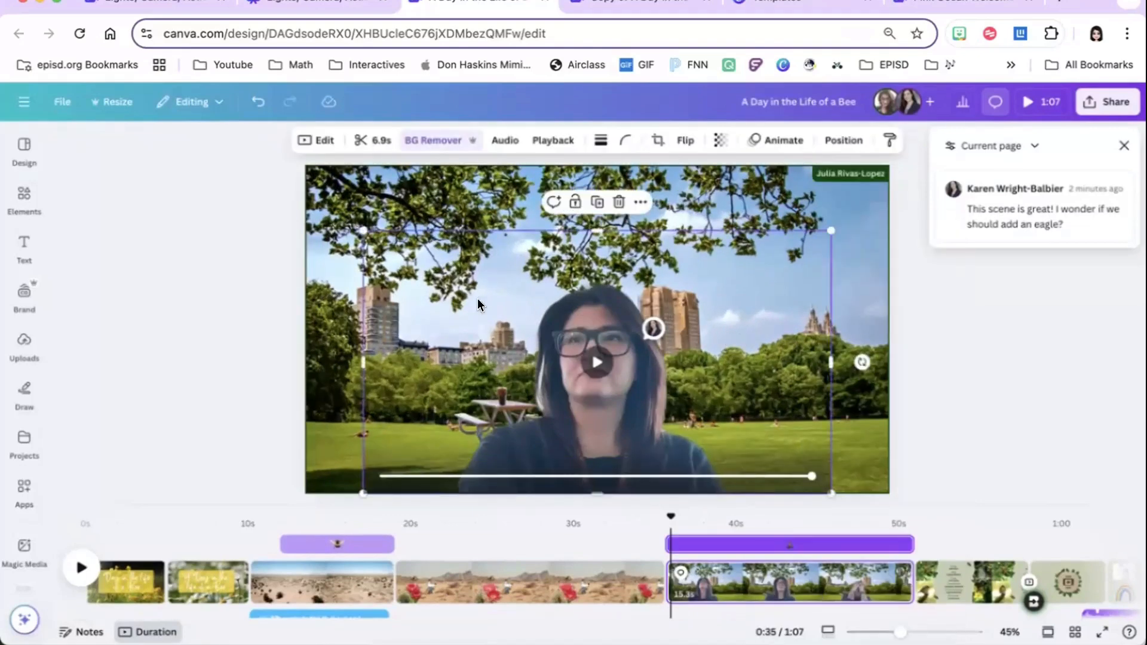
Reposition the webcam video in the park scene, and move the picnic table and the drink on it to the scene's lower-left area
{"action": "left_click_drag", "start_coordinate": [478, 300], "coordinate": [614, 335]}
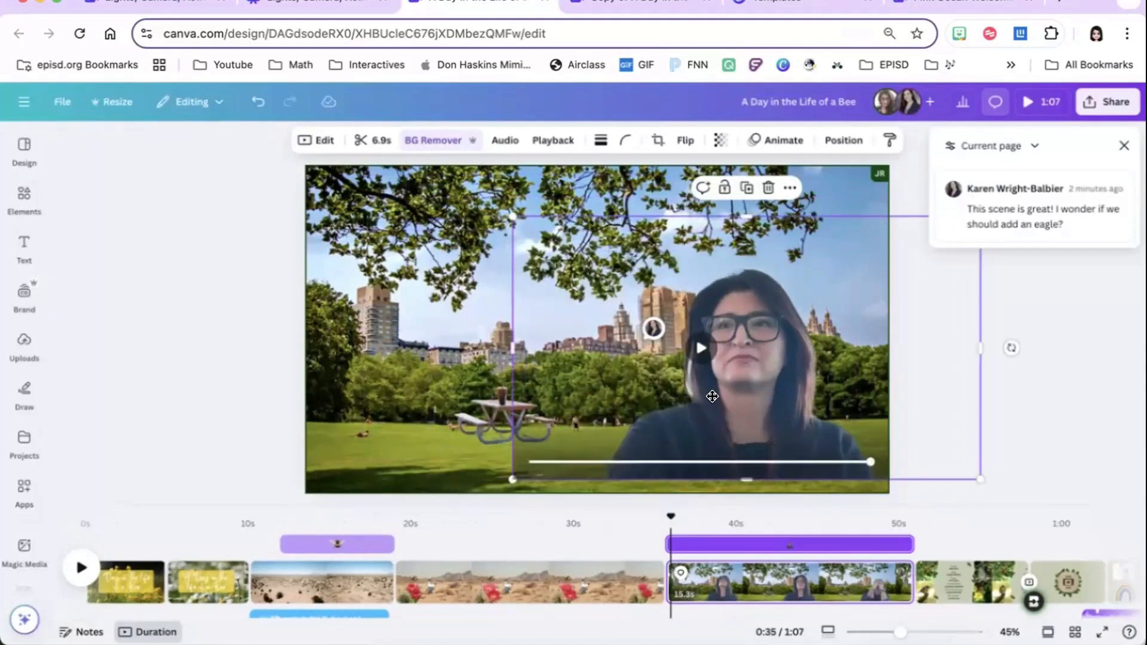
{"action": "left_click_drag", "start_coordinate": [712, 396], "coordinate": [615, 407]}
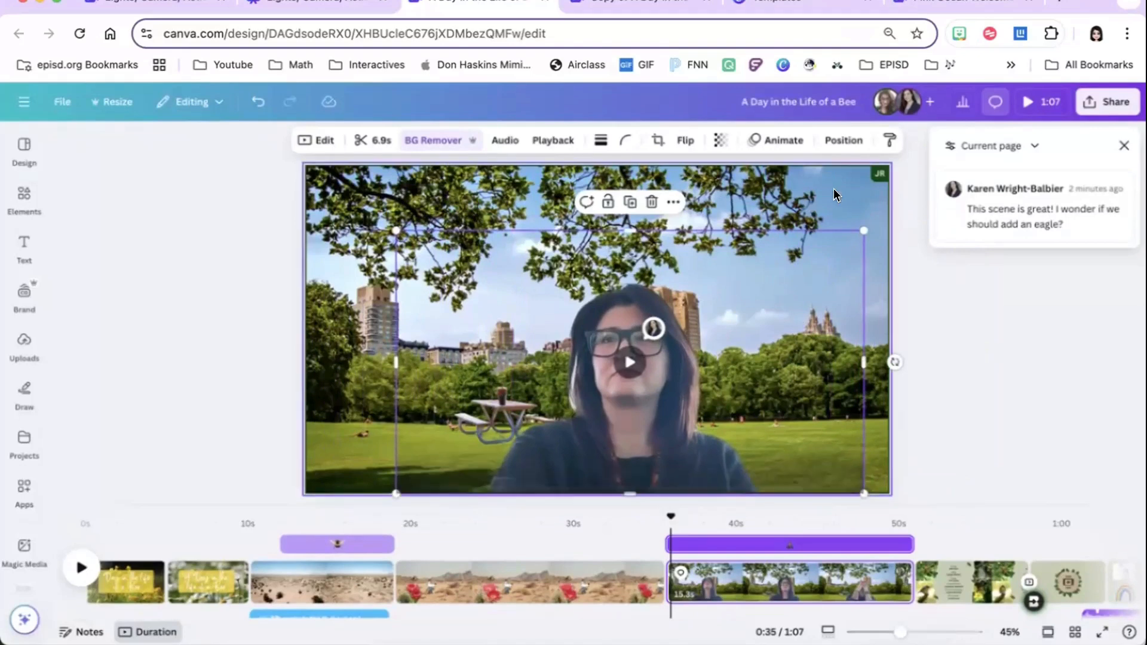
{"action": "left_click", "coordinate": [844, 140]}
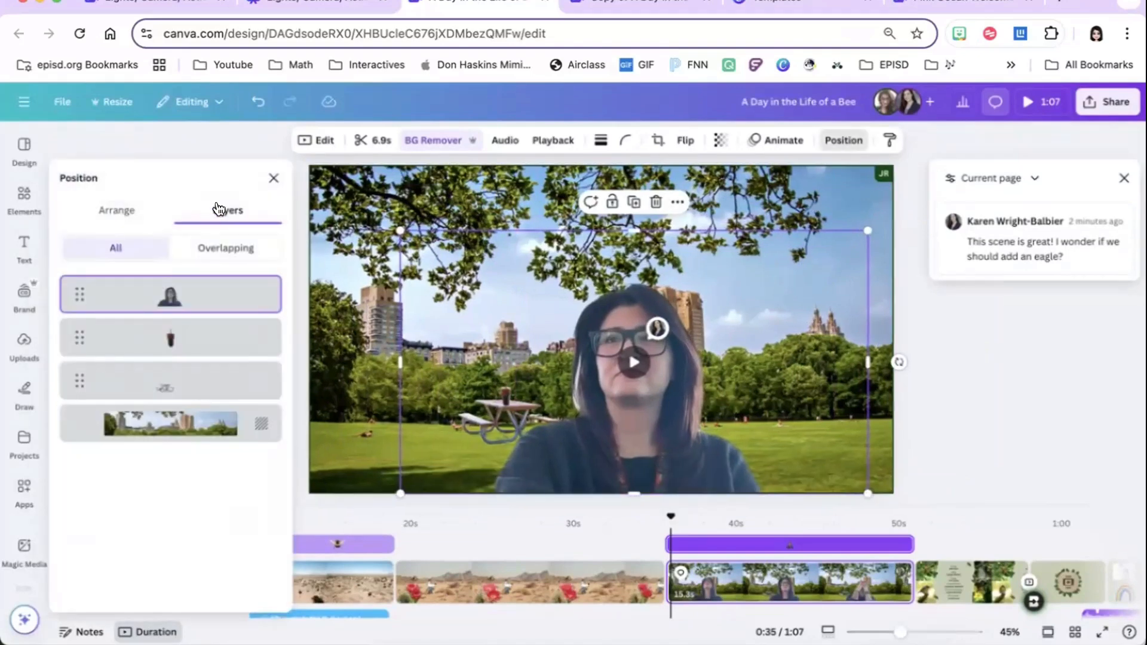
{"action": "left_click", "coordinate": [180, 372]}
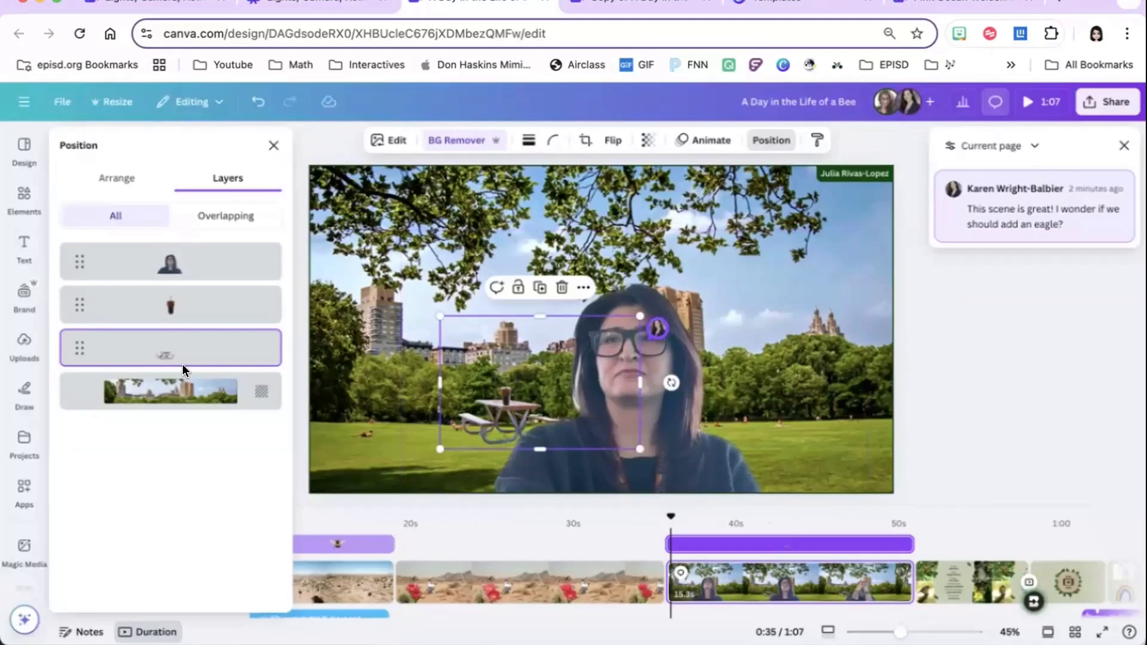
{"action": "left_click_drag", "start_coordinate": [493, 415], "coordinate": [376, 440]}
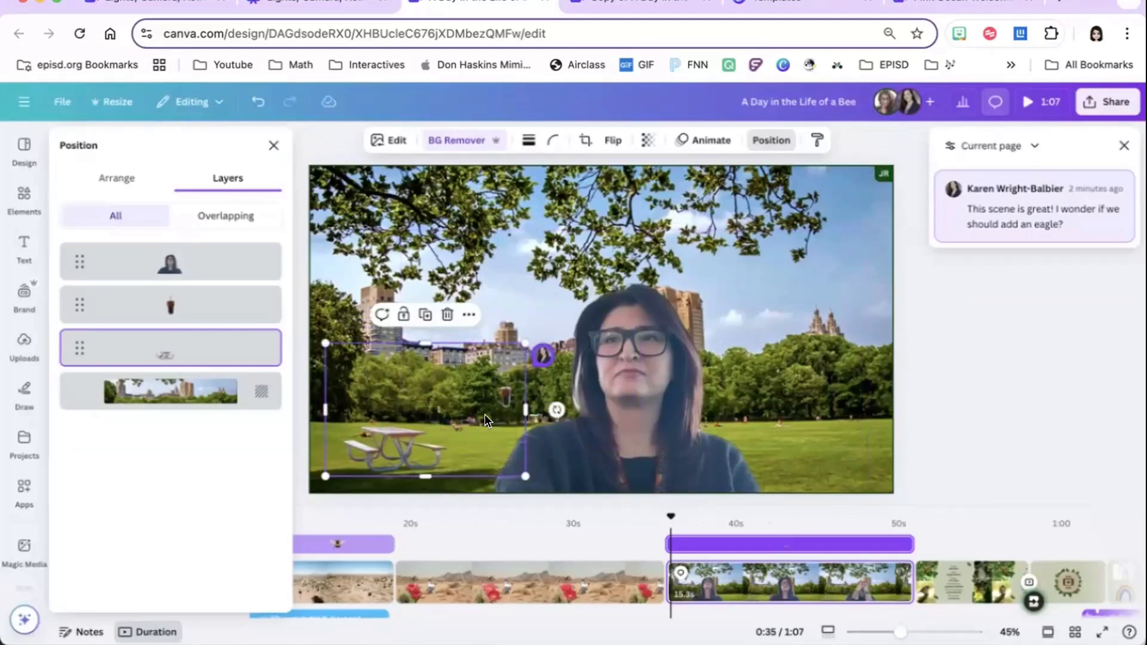
{"action": "left_click_drag", "start_coordinate": [504, 392], "coordinate": [399, 428]}
{"action": "left_click", "coordinate": [154, 310]}
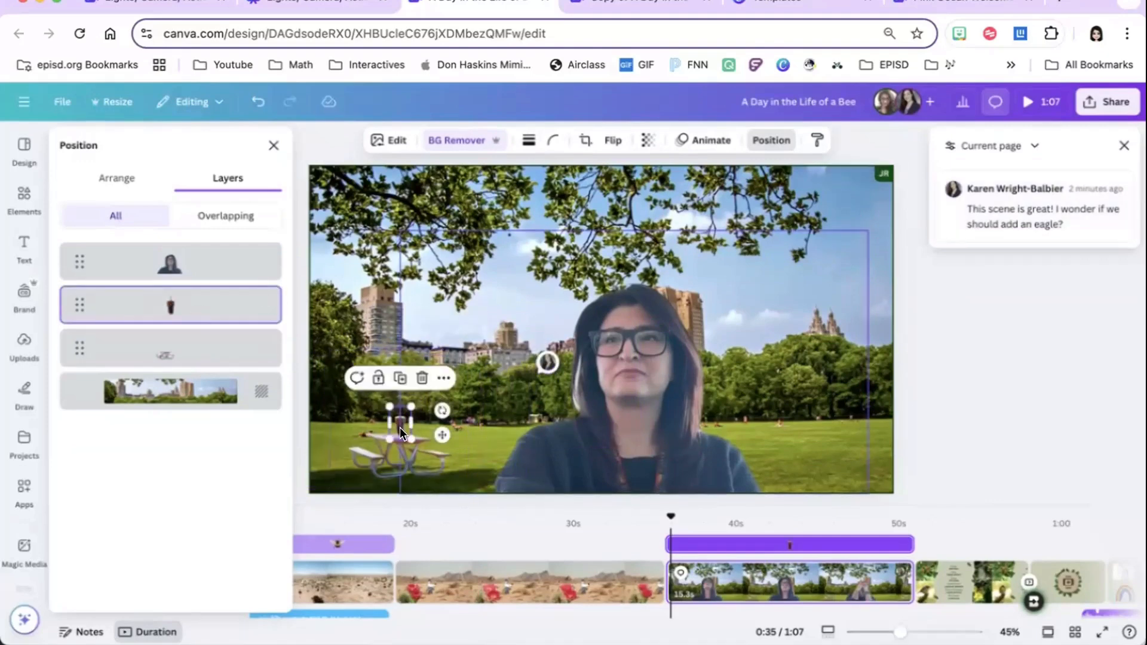
Shrink the webcam video and place it beside the picnic table at the bottom edge of the park scene
{"action": "left_click", "coordinate": [873, 303]}
{"action": "left_click", "coordinate": [676, 386]}
{"action": "left_click_drag", "start_coordinate": [867, 231], "coordinate": [765, 293]}
{"action": "left_click_drag", "start_coordinate": [605, 438], "coordinate": [576, 438]}
{"action": "left_click", "coordinate": [810, 319]}
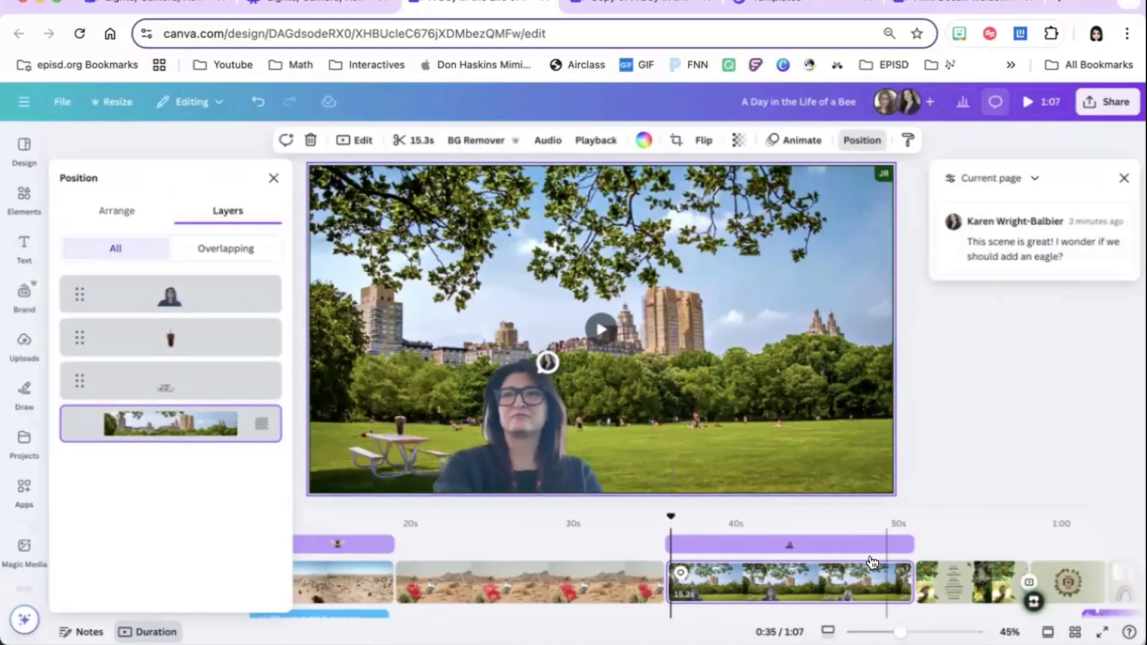
Examine the page options for the park scene, including the option to split the page
{"action": "left_click", "coordinate": [983, 574]}
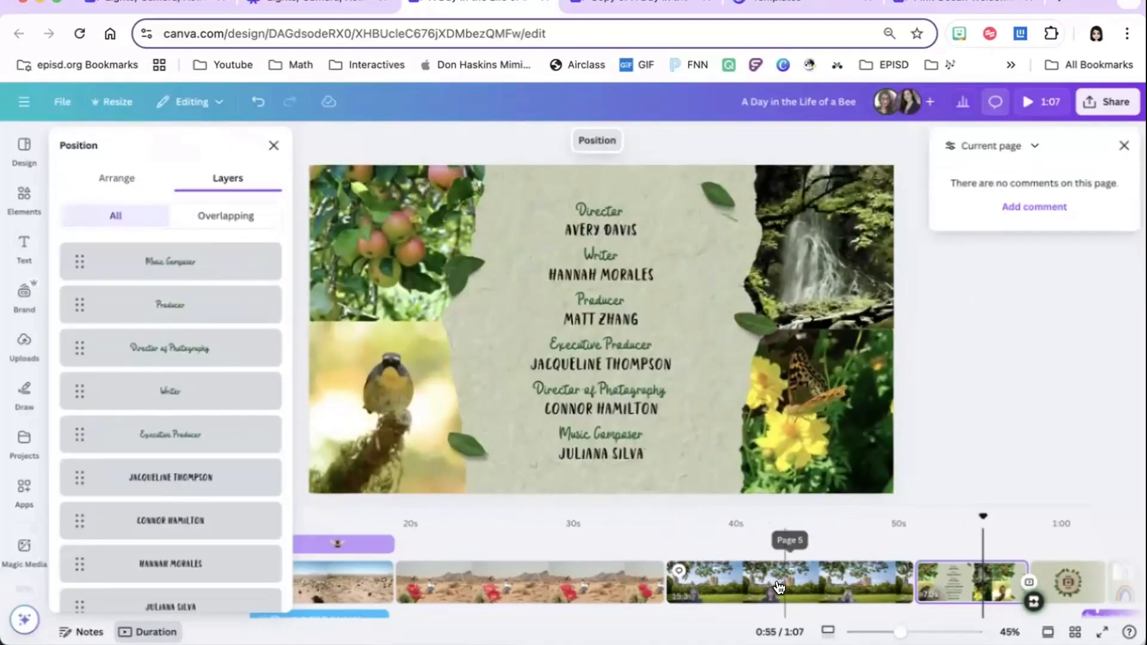
{"action": "left_click", "coordinate": [779, 586]}
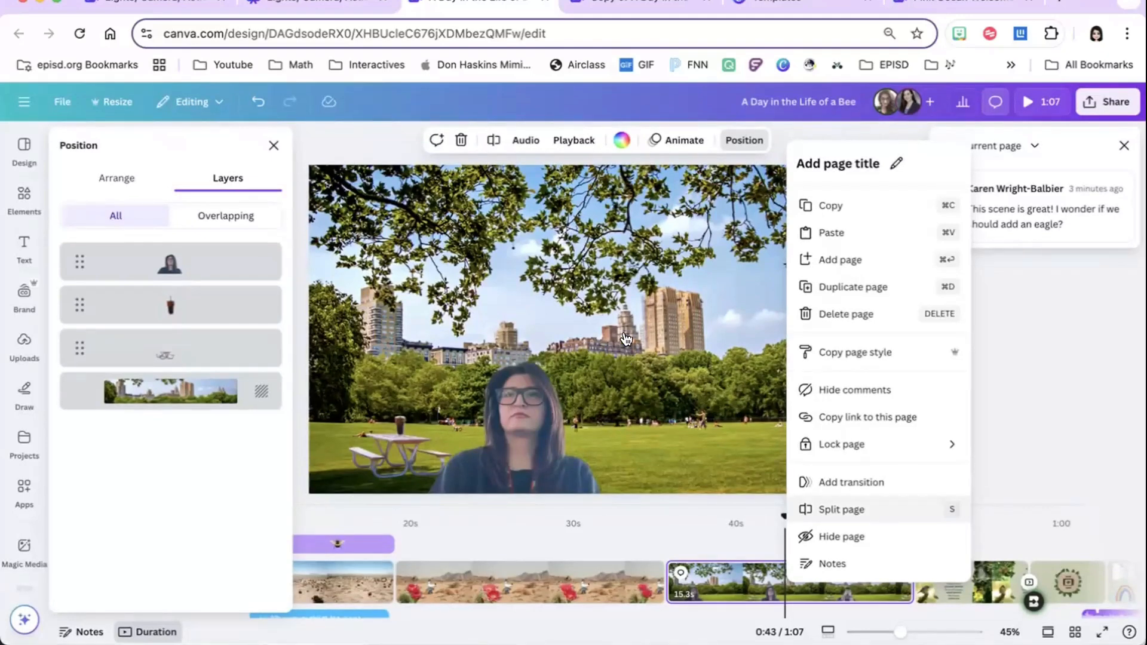
{"action": "left_click", "coordinate": [508, 370]}
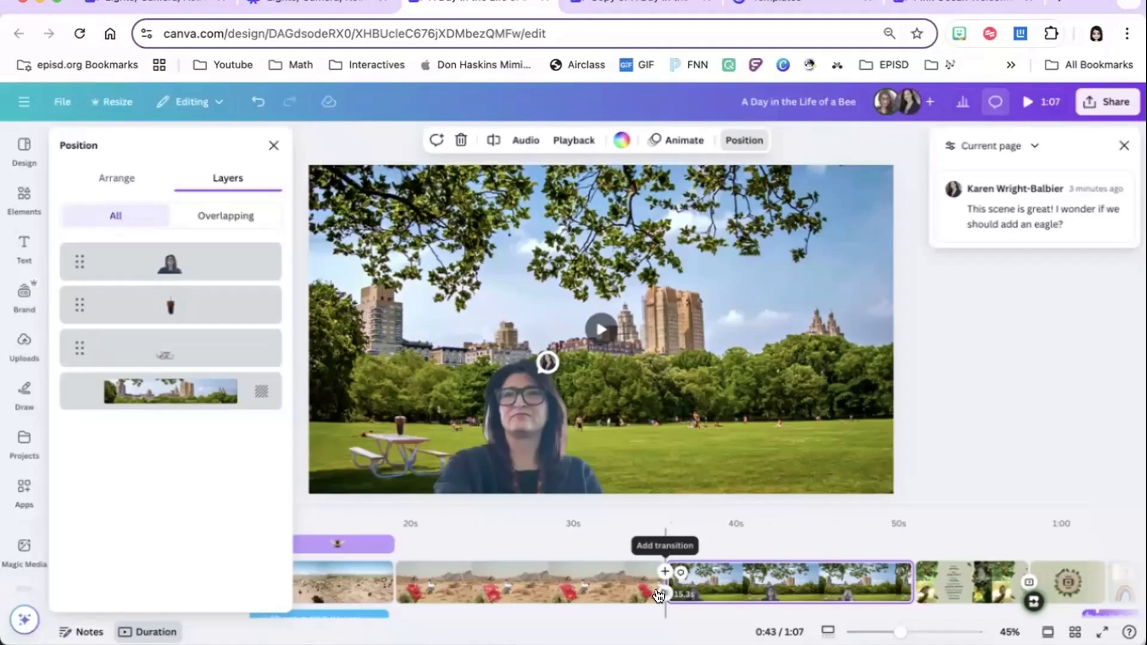
Add a Color Wipe transition between the desert page and the park page
{"action": "left_click", "coordinate": [659, 596]}
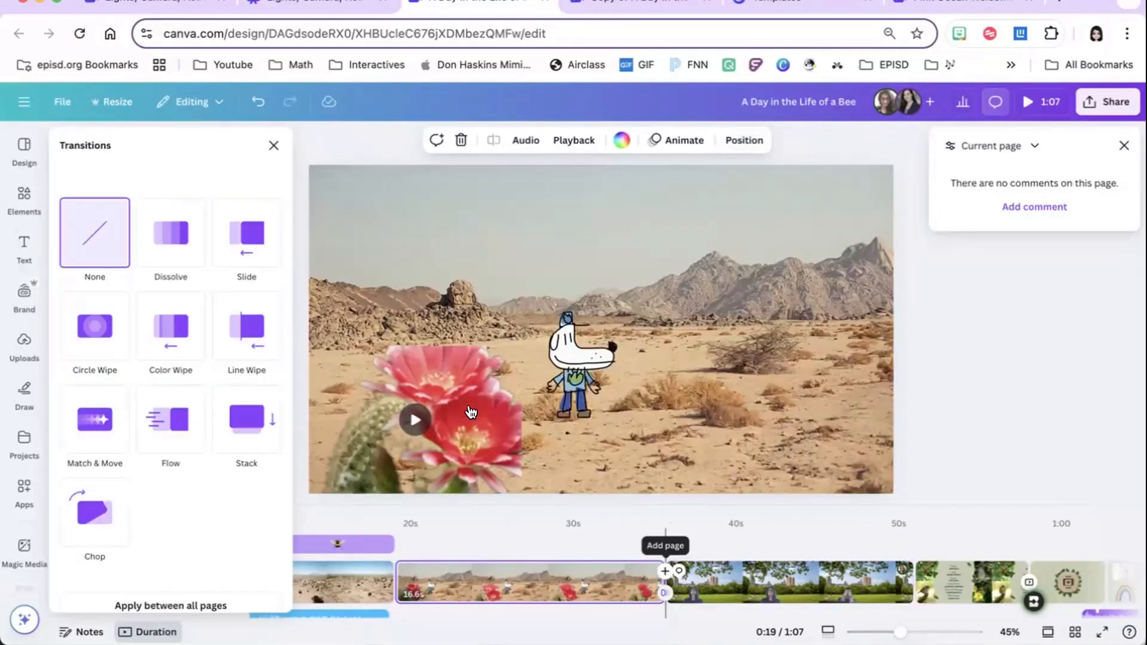
{"action": "left_click", "coordinate": [171, 327]}
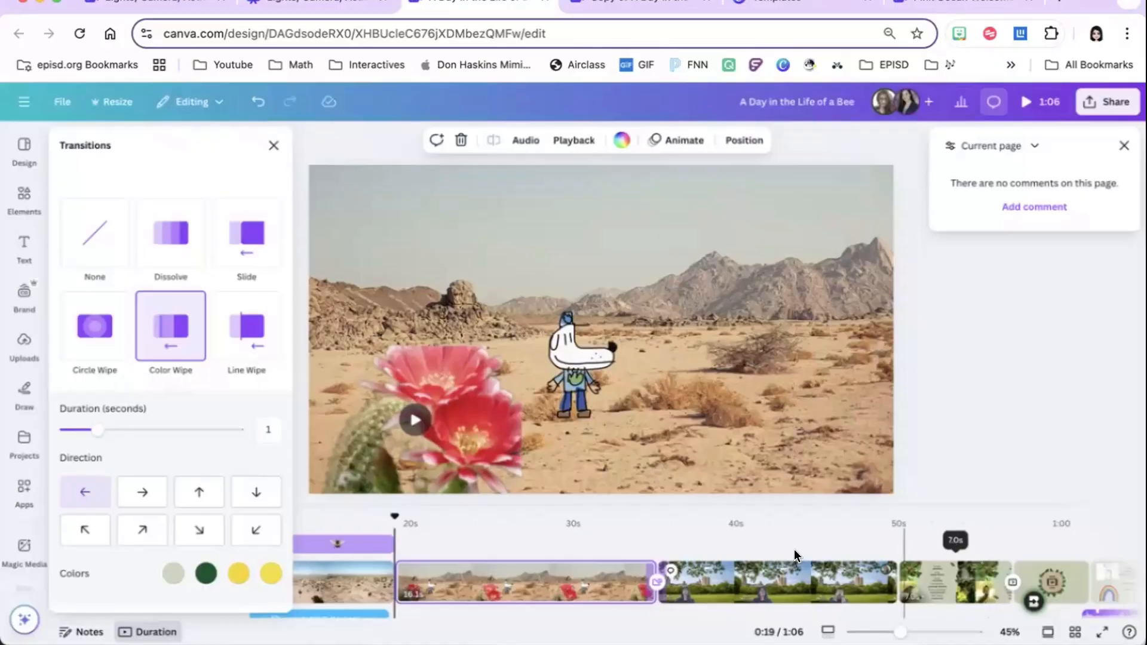
{"action": "right_click", "coordinate": [788, 583]}
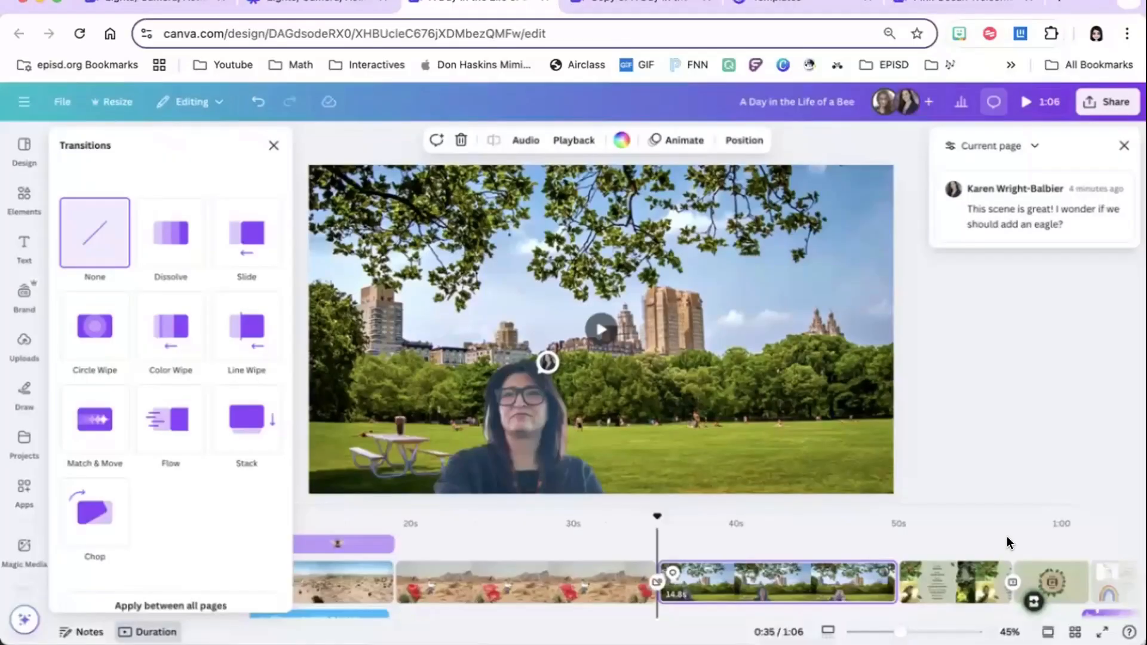
{"action": "left_click", "coordinate": [266, 145]}
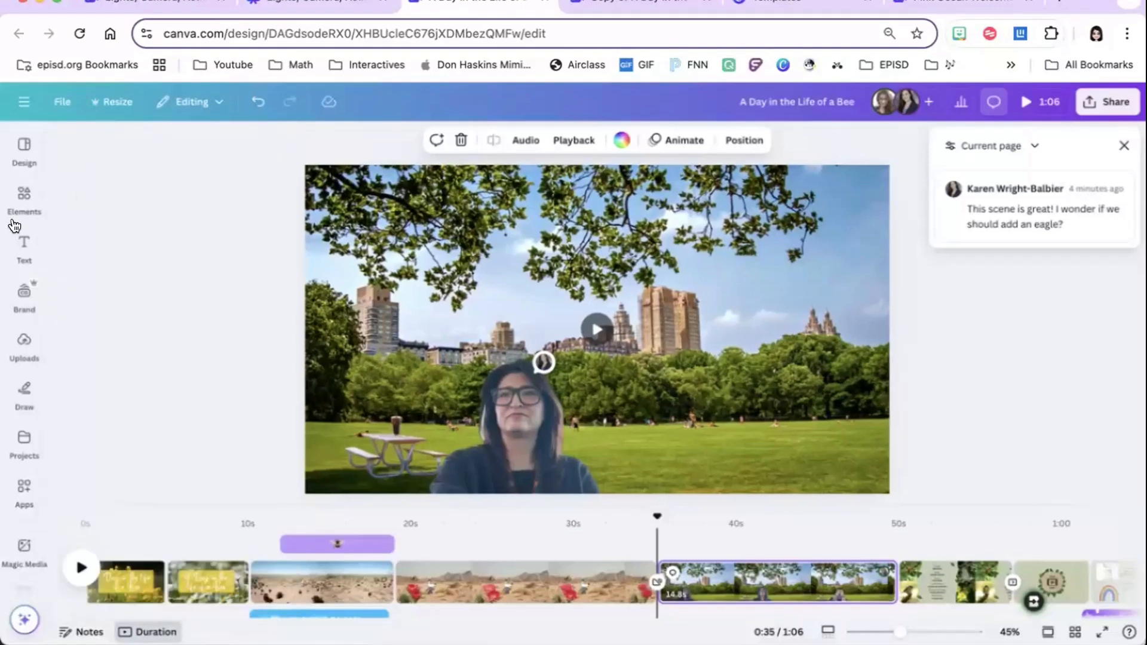
Search the elements library for "flight of the bumble bee"
{"action": "left_click", "coordinate": [18, 197]}
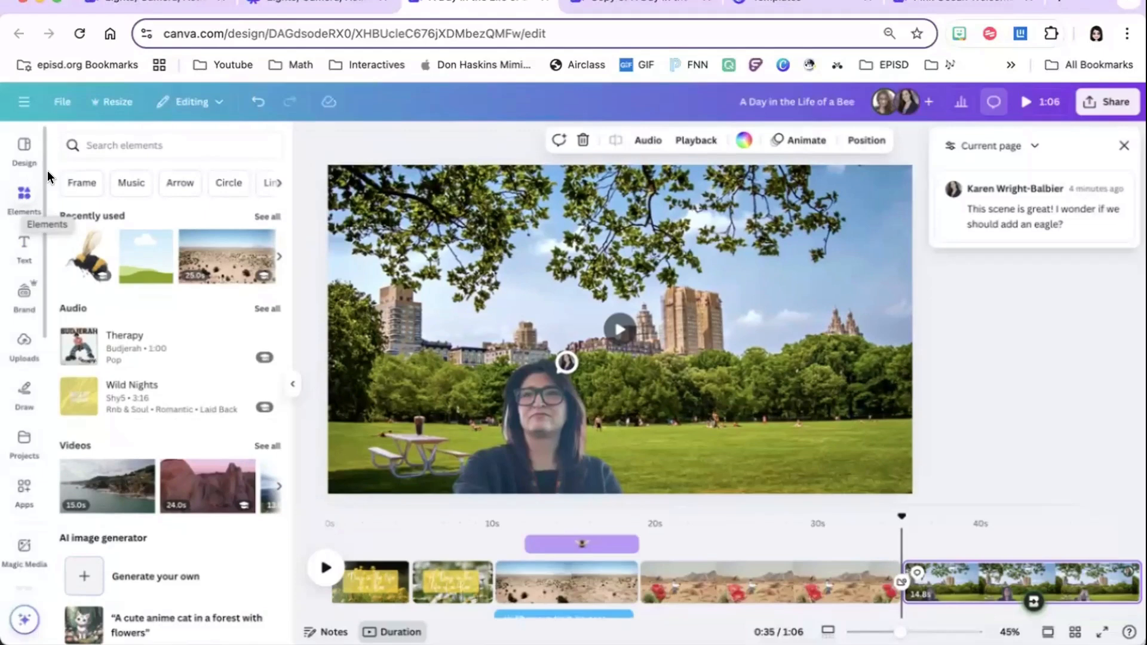
{"action": "left_click", "coordinate": [132, 143]}
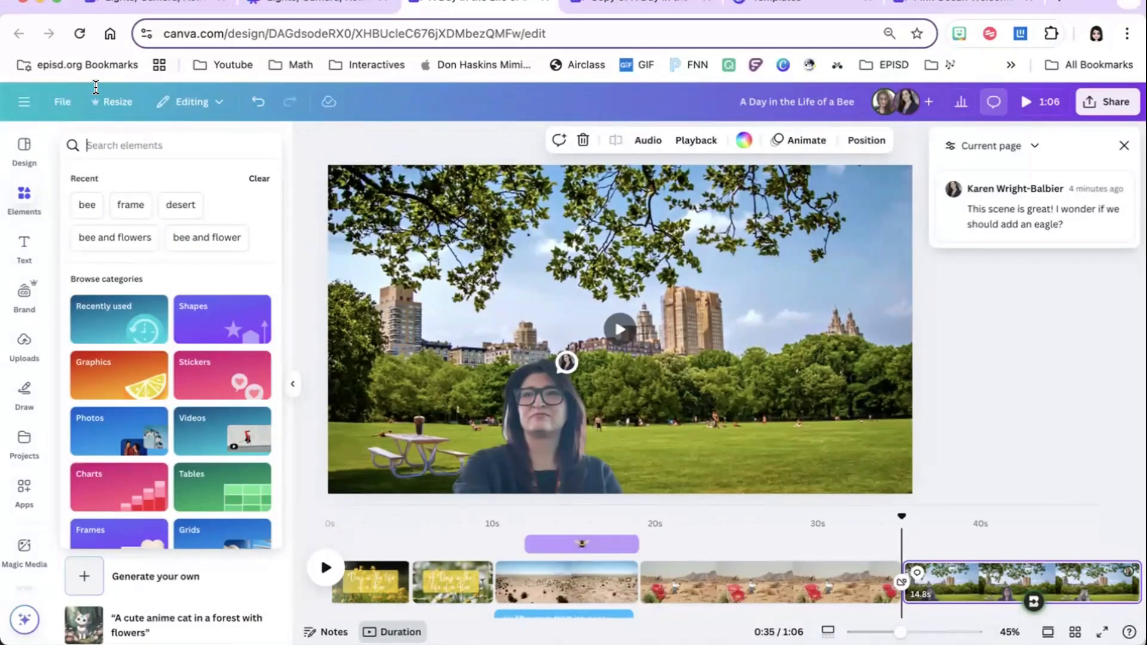
{"action": "type", "text": "flight of the bumblebee"}
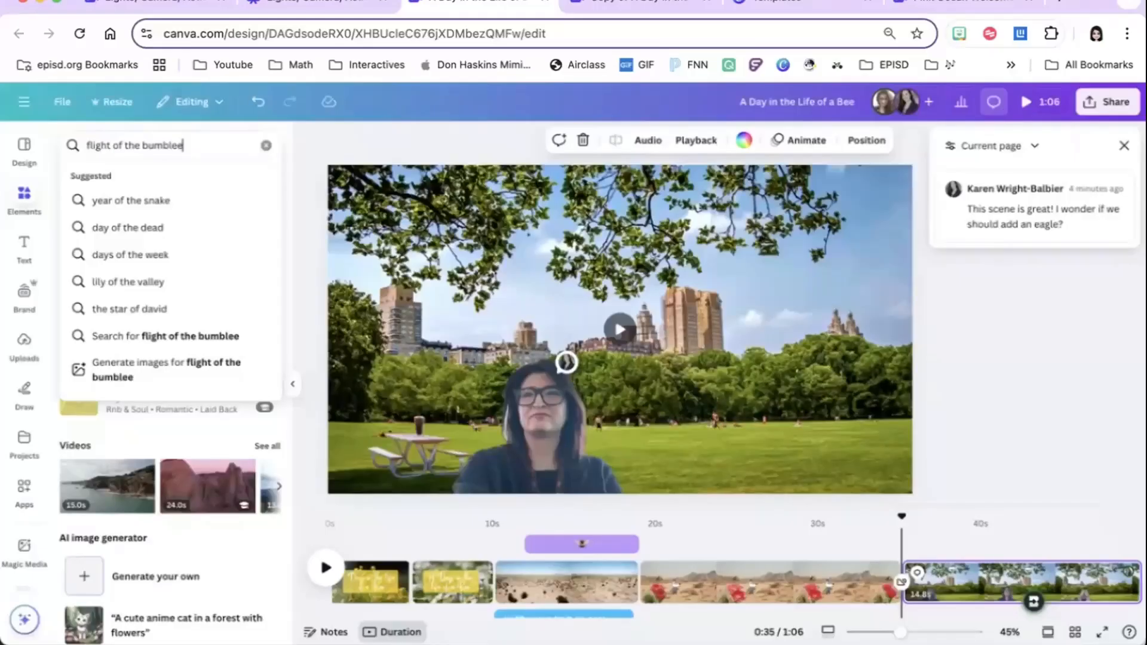
{"action": "key", "text": "BackSpace"}
{"action": "key", "text": "BackSpace"}
{"action": "key", "text": "BackSpace"}
{"action": "key", "text": "BackSpace"}
{"action": "key", "text": "BackSpace"}
{"action": "type", "text": "le bee"}
{"action": "key", "text": "Return"}
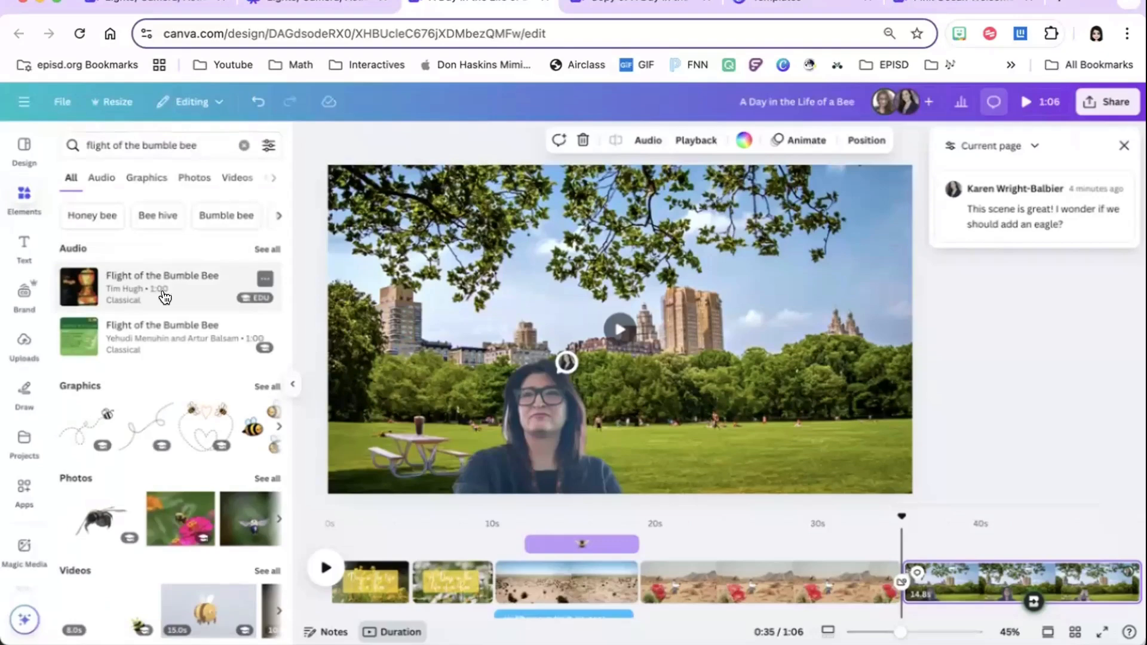
Preview the two suggested classical Flight of the Bumble Bee tracks and show all matching audio
{"action": "left_click", "coordinate": [74, 290]}
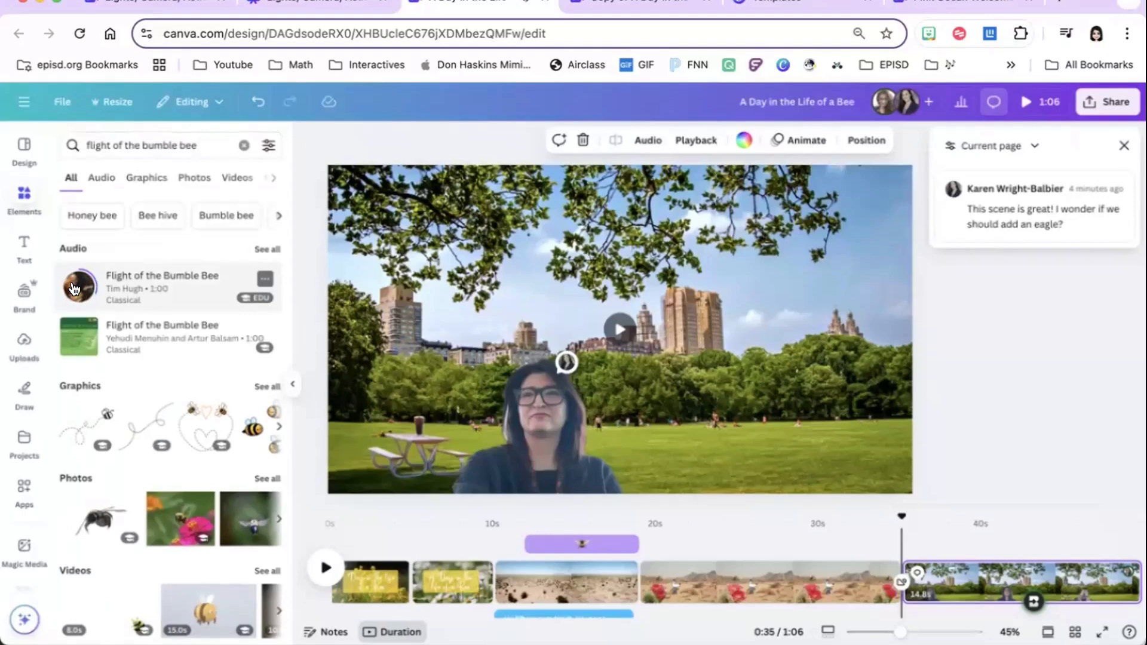
{"action": "left_click", "coordinate": [74, 290]}
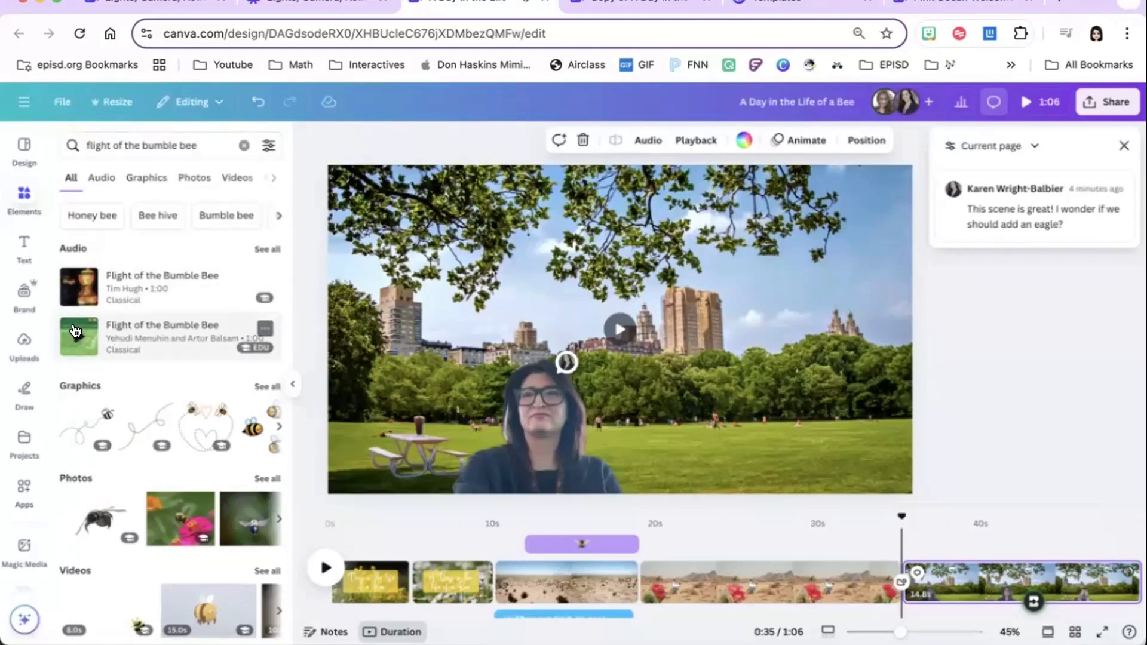
{"action": "left_click", "coordinate": [74, 331]}
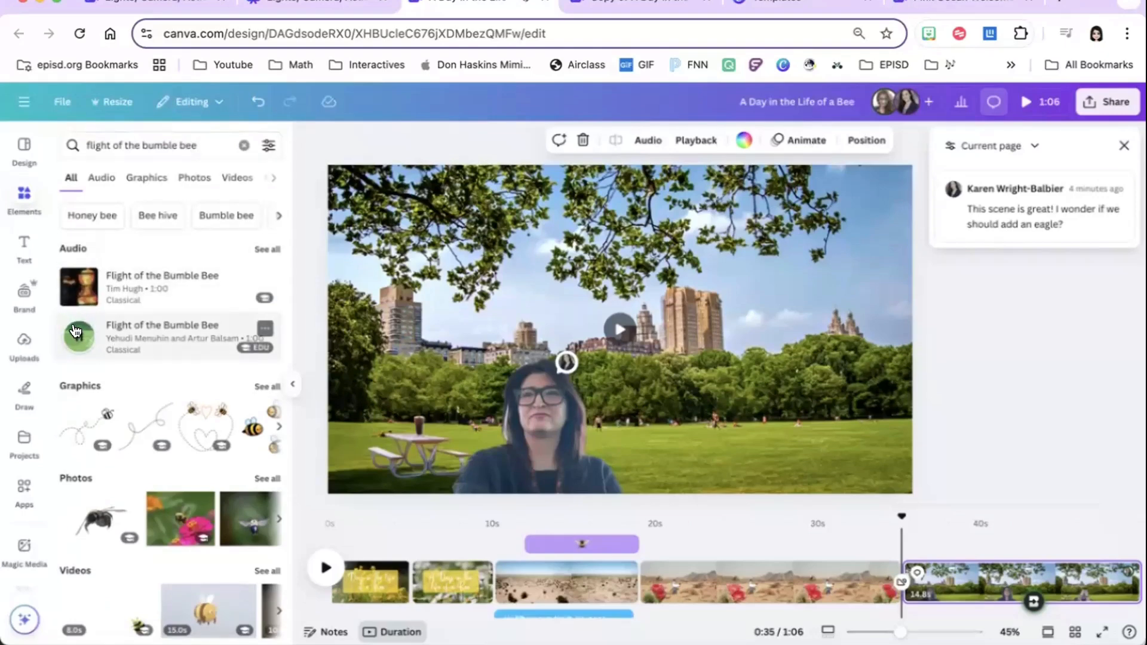
{"action": "left_click", "coordinate": [262, 251]}
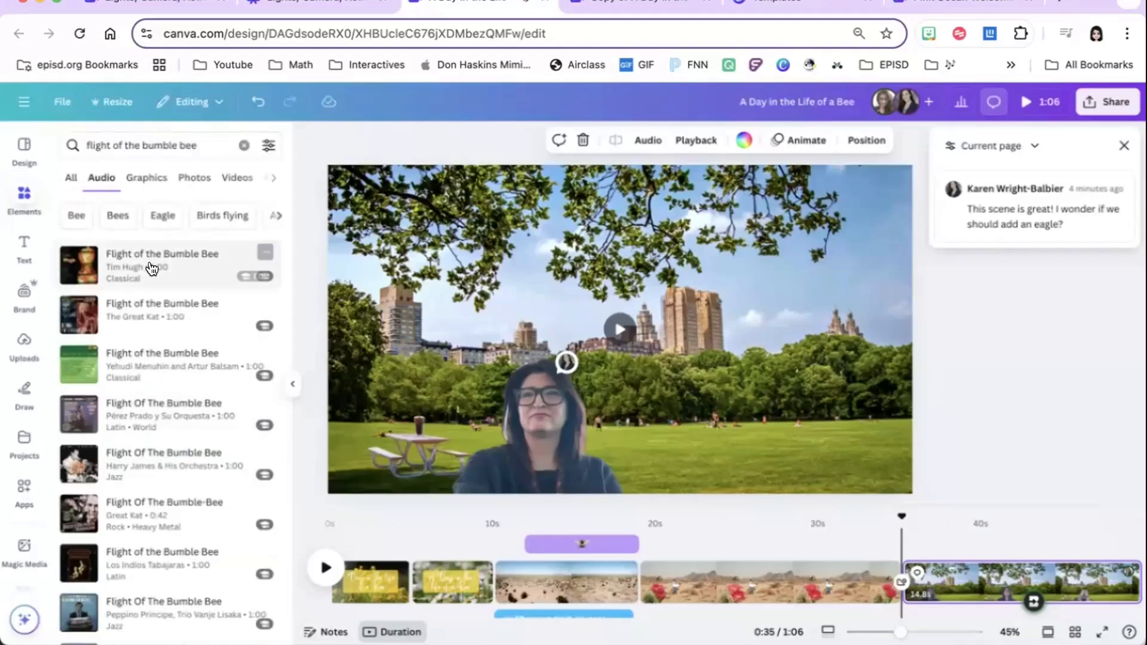
Try The Great Kat's Flight of the Bumble Bee as the soundtrack from the video's start, and remove the track
{"action": "left_click", "coordinate": [99, 311]}
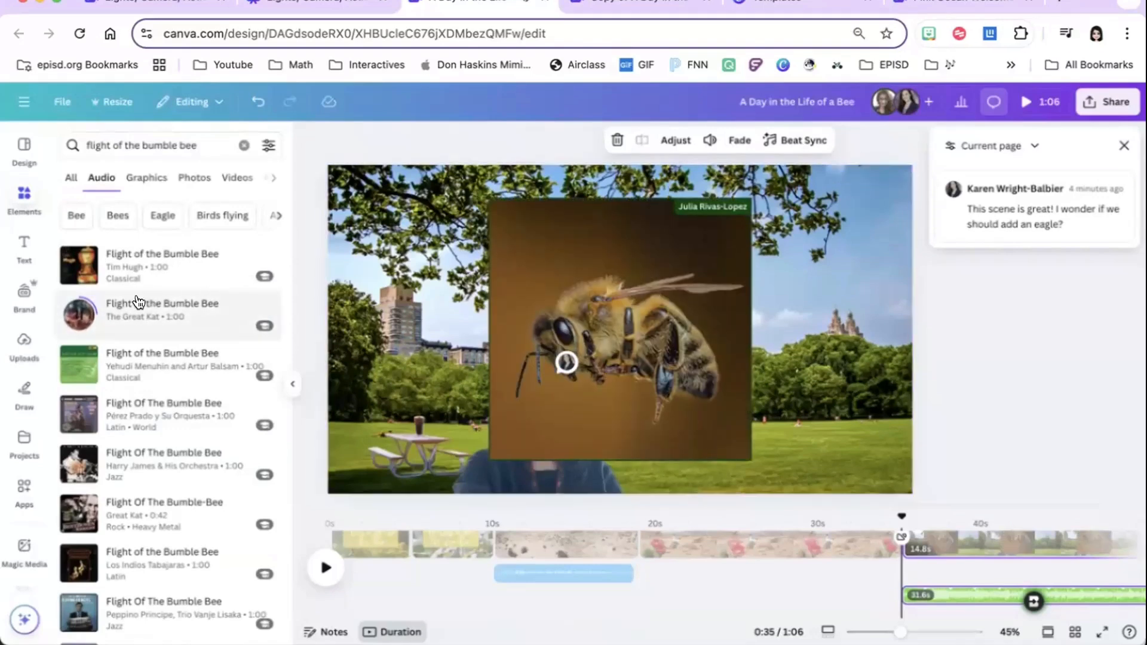
{"action": "left_click", "coordinate": [70, 310]}
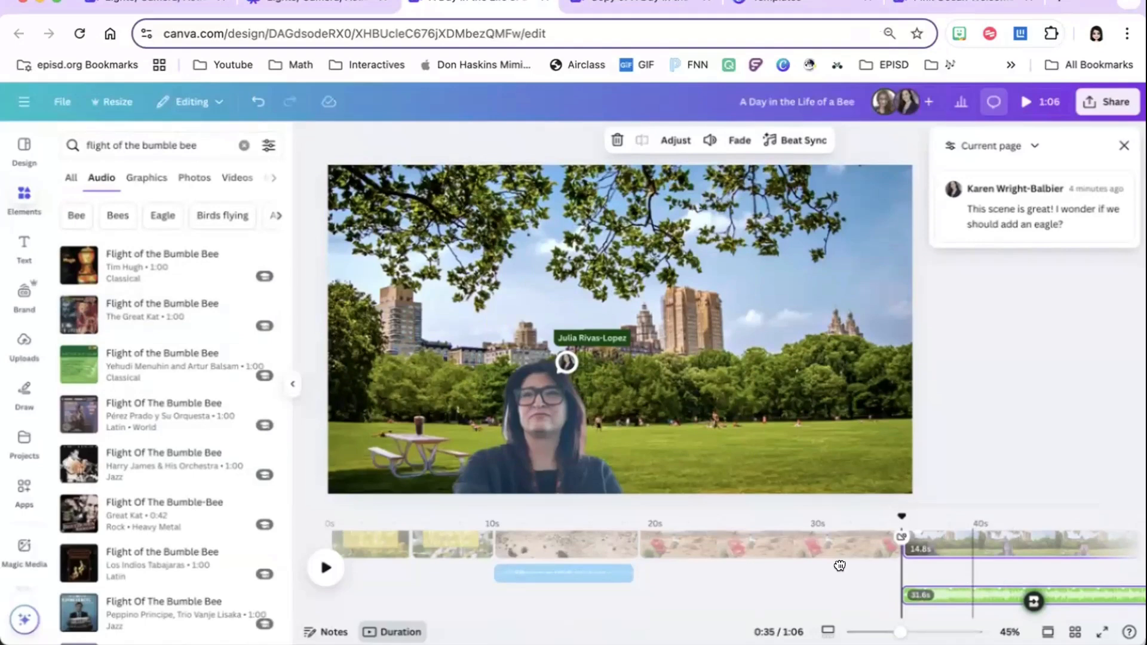
{"action": "left_click_drag", "start_coordinate": [839, 566], "coordinate": [425, 588]}
{"action": "left_click", "coordinate": [346, 531]}
{"action": "left_click", "coordinate": [323, 563]}
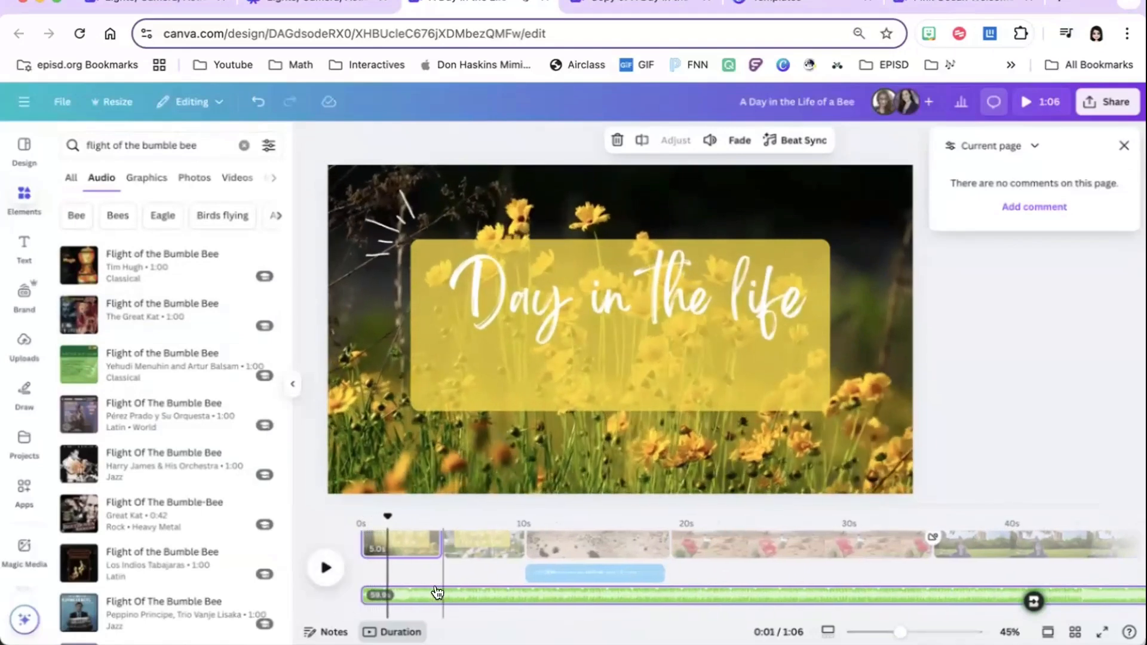
{"action": "left_click", "coordinate": [322, 575]}
{"action": "left_click", "coordinate": [403, 583]}
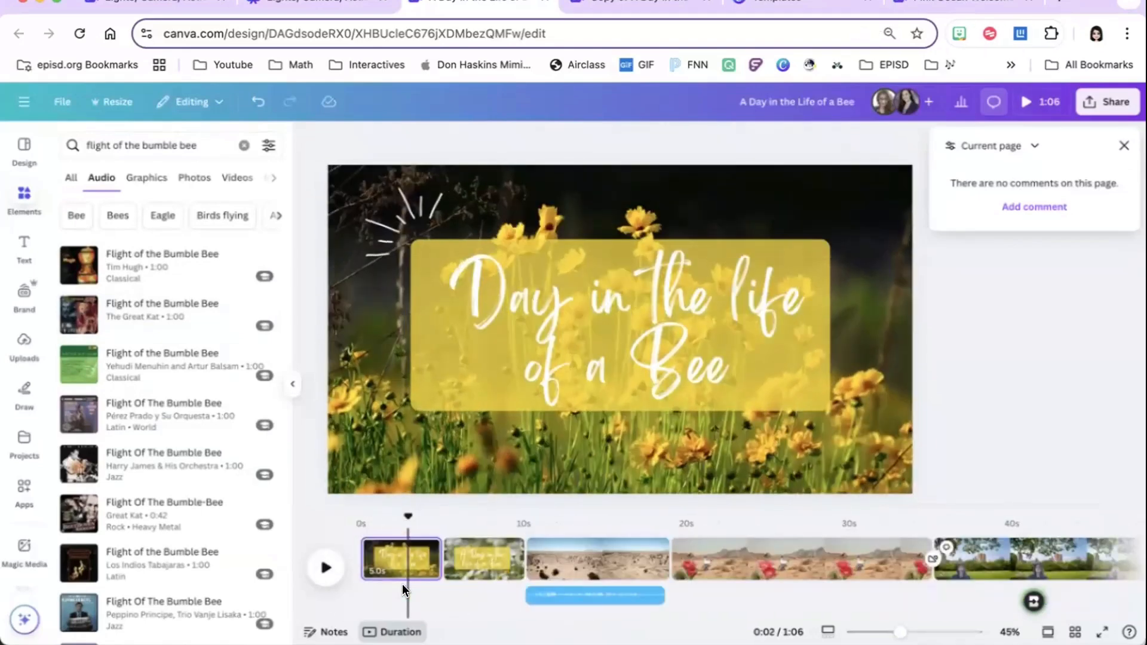
Add the Yehudi Menuhin and Artur Balsam version of Flight of the Bumble Bee and set its volume to 39
{"action": "left_click", "coordinate": [141, 347]}
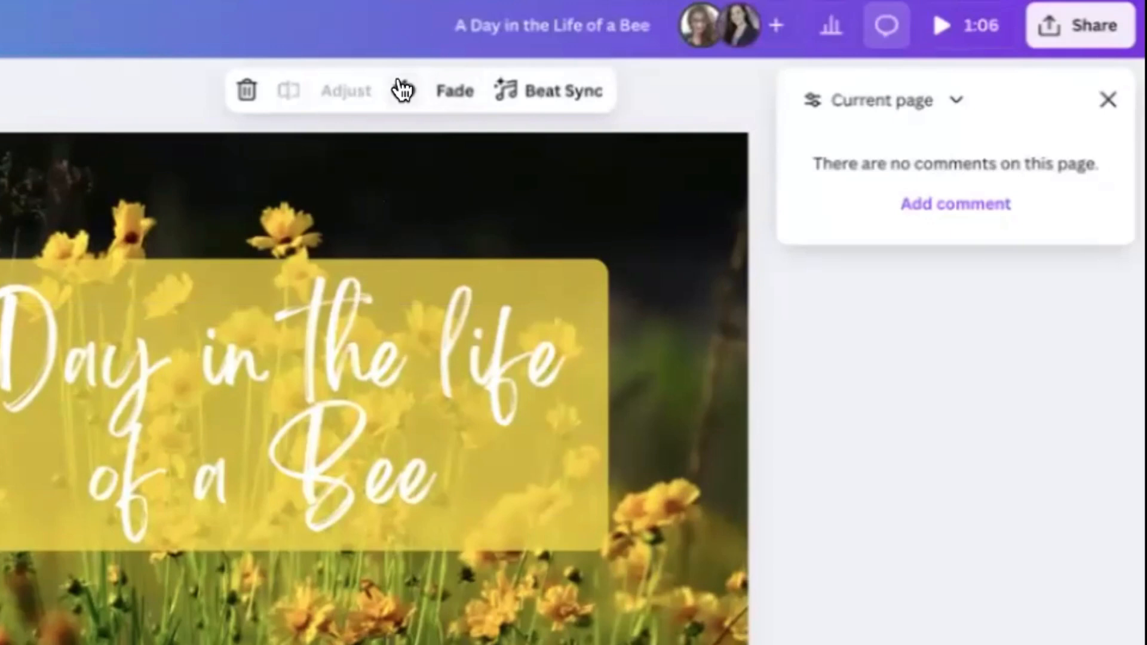
{"action": "left_click", "coordinate": [402, 91]}
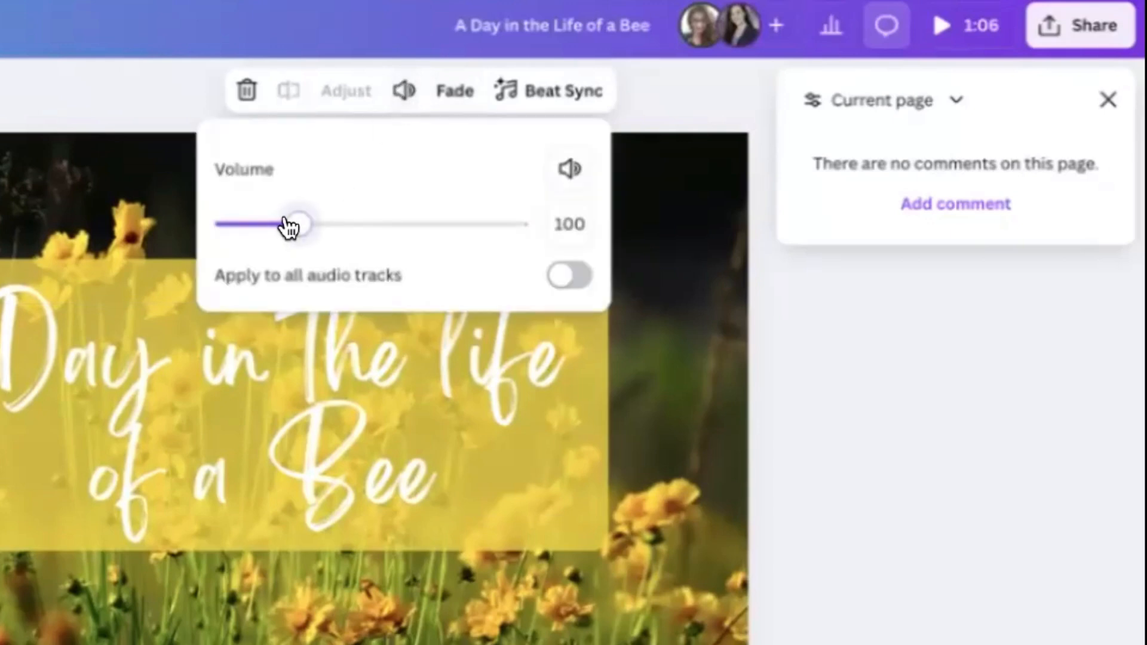
{"action": "left_click_drag", "start_coordinate": [286, 226], "coordinate": [244, 229]}
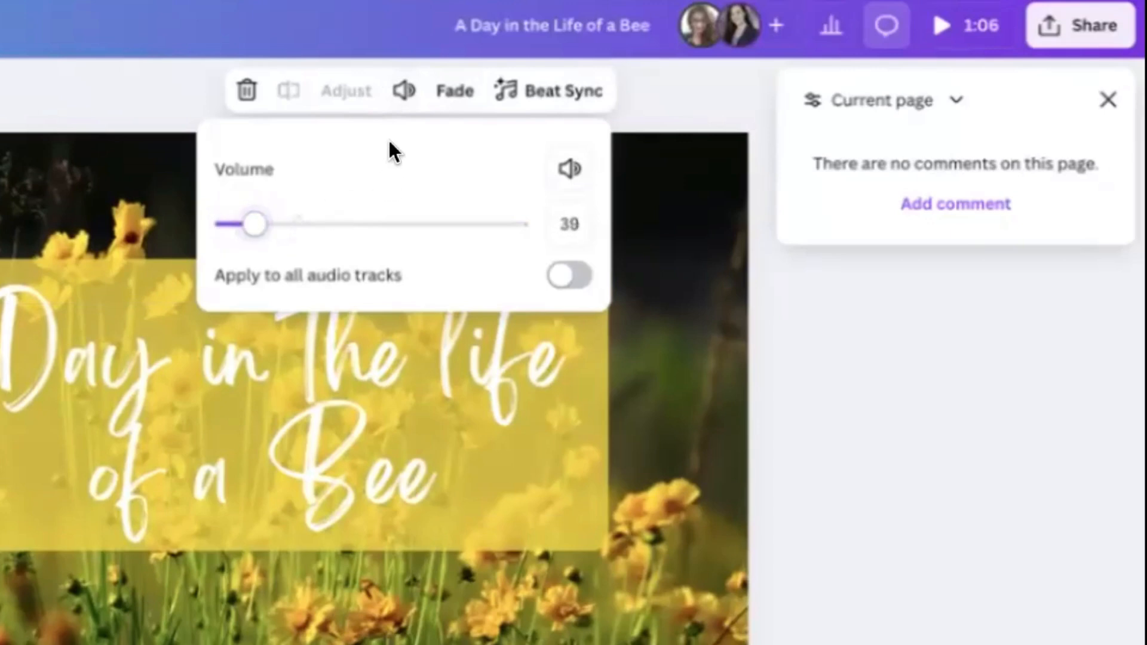
Set the soundtrack's fade in to 0.9s and its fade out to 1.2s
{"action": "left_click", "coordinate": [443, 91]}
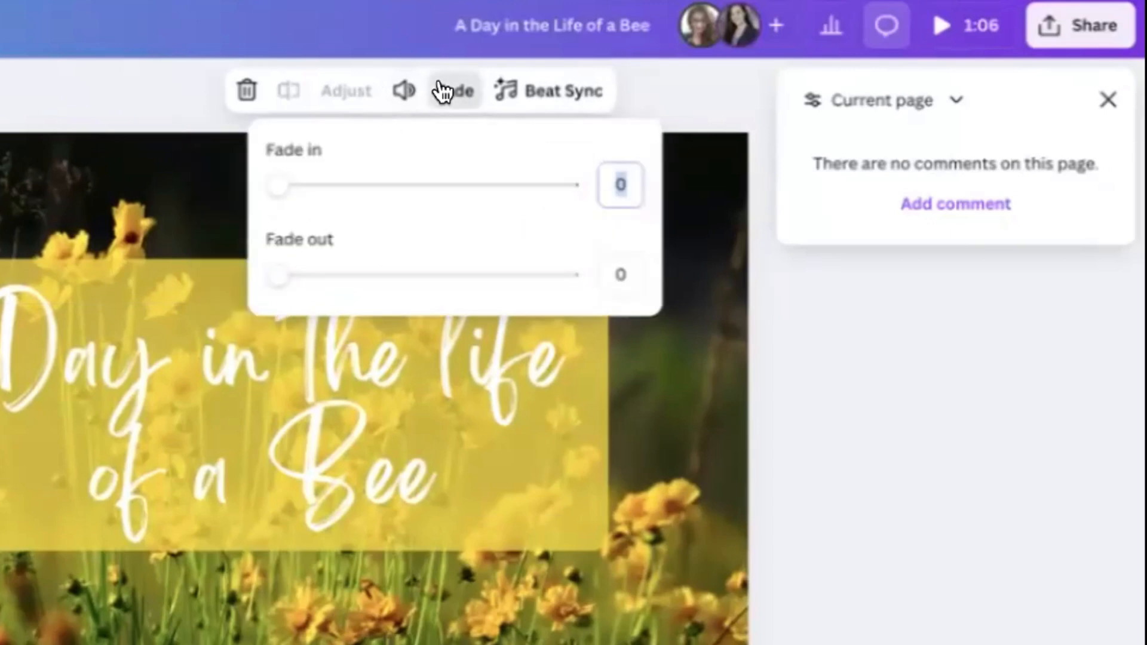
{"action": "left_click_drag", "start_coordinate": [278, 185], "coordinate": [318, 186]}
{"action": "left_click_drag", "start_coordinate": [278, 275], "coordinate": [337, 276]}
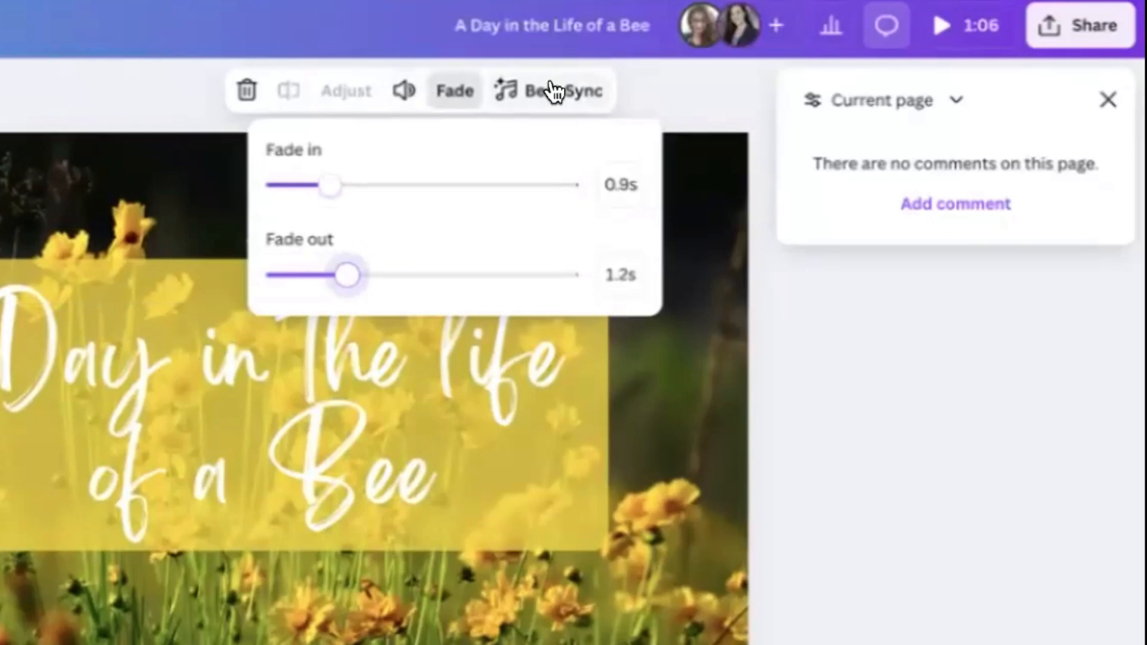
{"action": "left_click", "coordinate": [753, 428]}
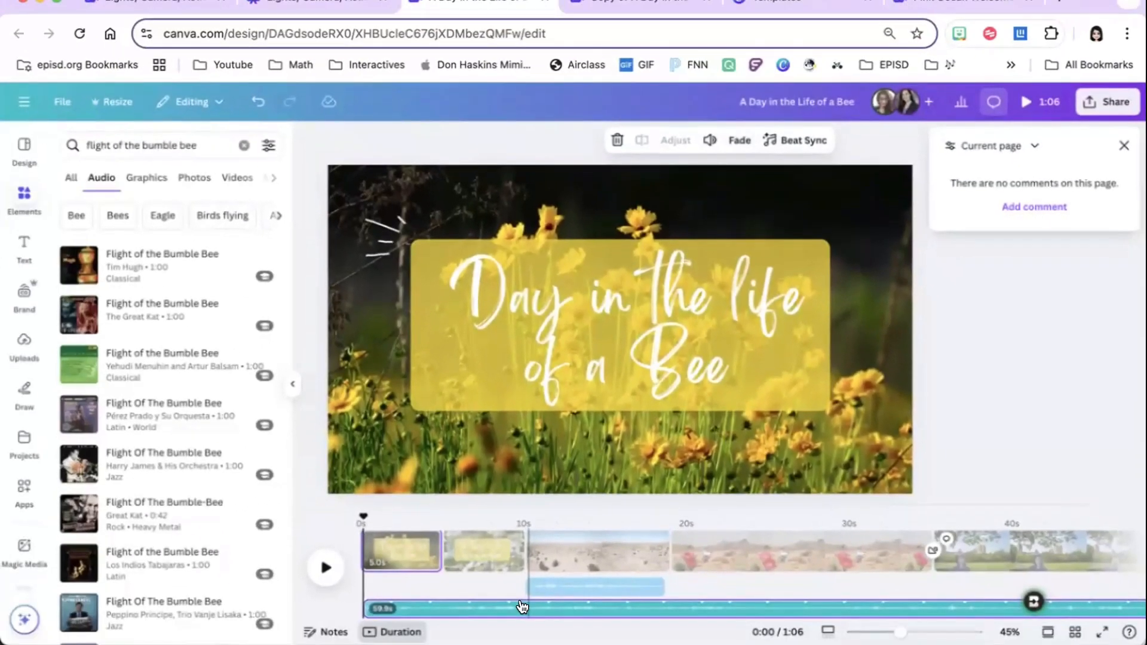
Split the soundtrack at about 9 seconds, near the end of the second page
{"action": "left_click", "coordinate": [521, 604]}
{"action": "left_click", "coordinate": [518, 606]}
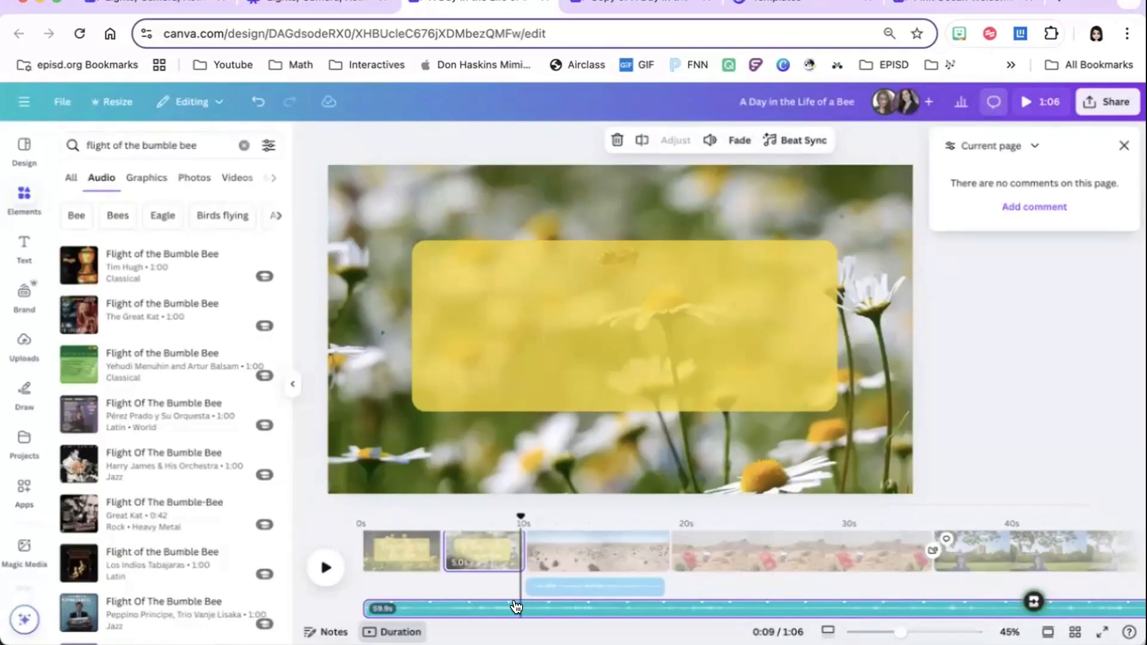
{"action": "right_click", "coordinate": [518, 607]}
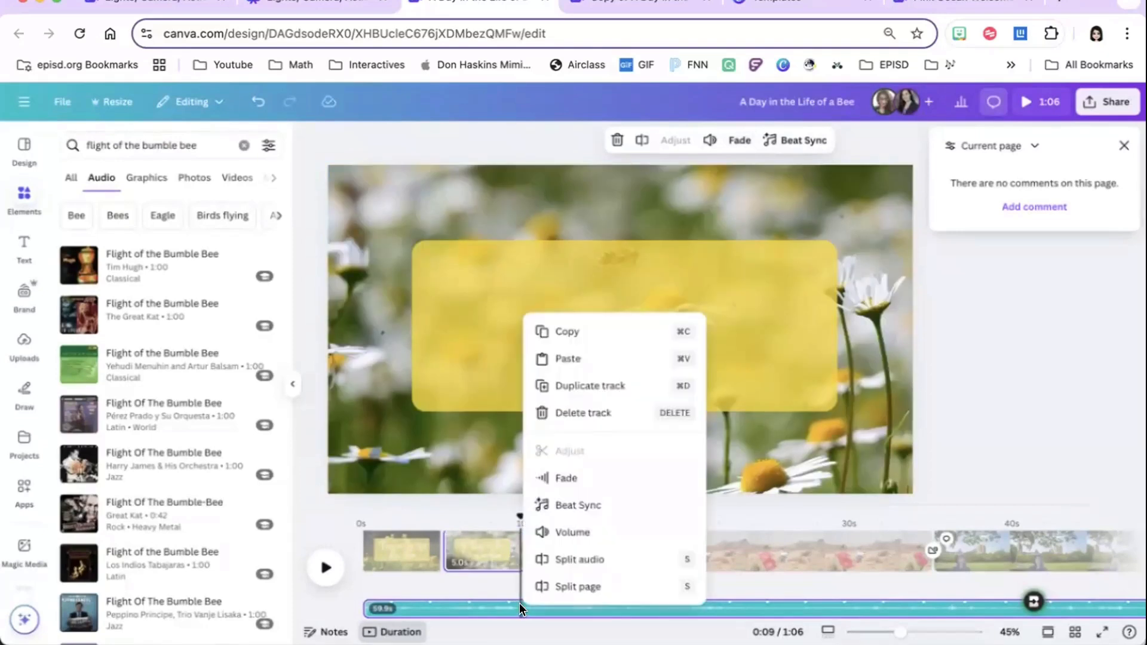
{"action": "left_click", "coordinate": [556, 559]}
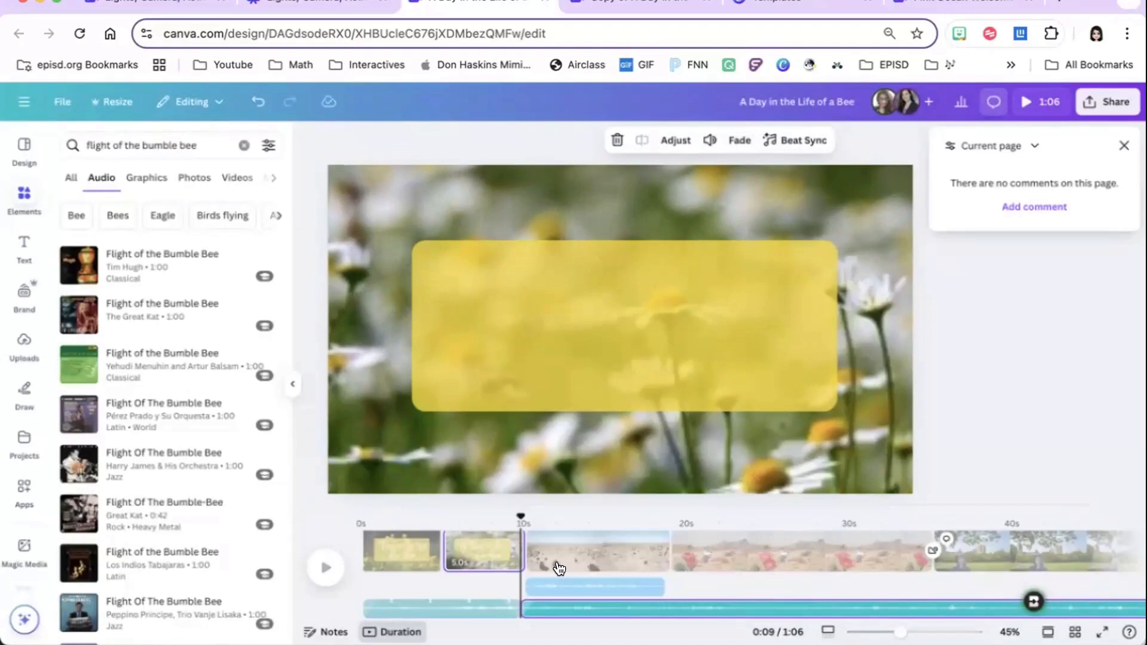
Delete the soundtrack segment after the split and play the video from the start through the desert page
{"action": "left_click", "coordinate": [595, 615]}
{"action": "key", "text": "Delete"}
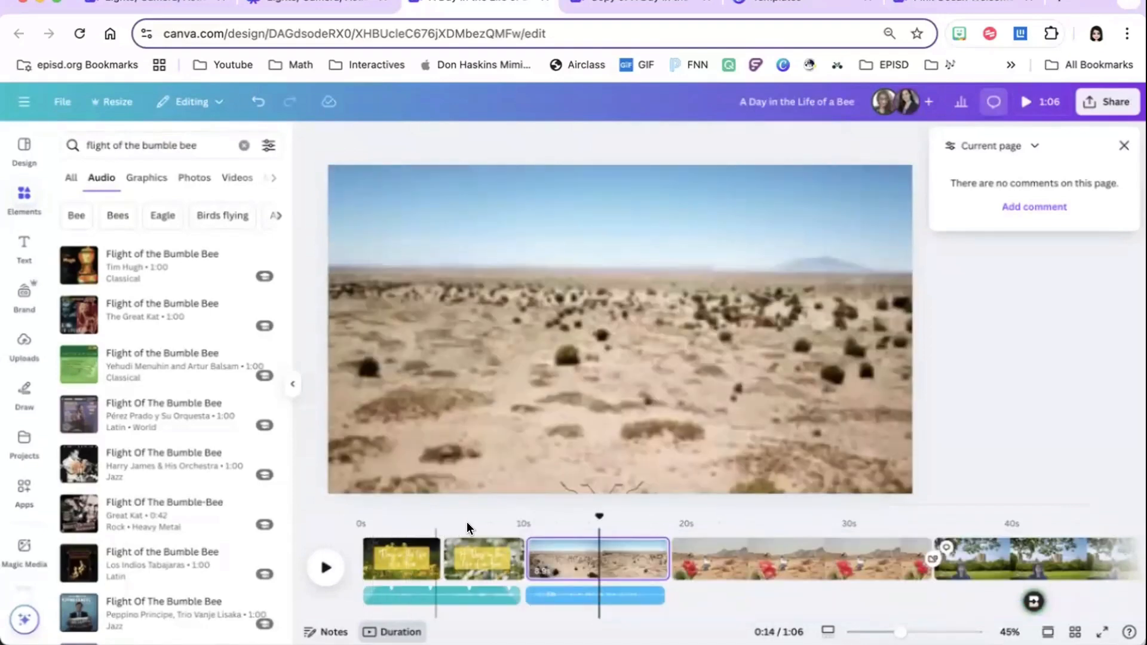
{"action": "left_click", "coordinate": [346, 507]}
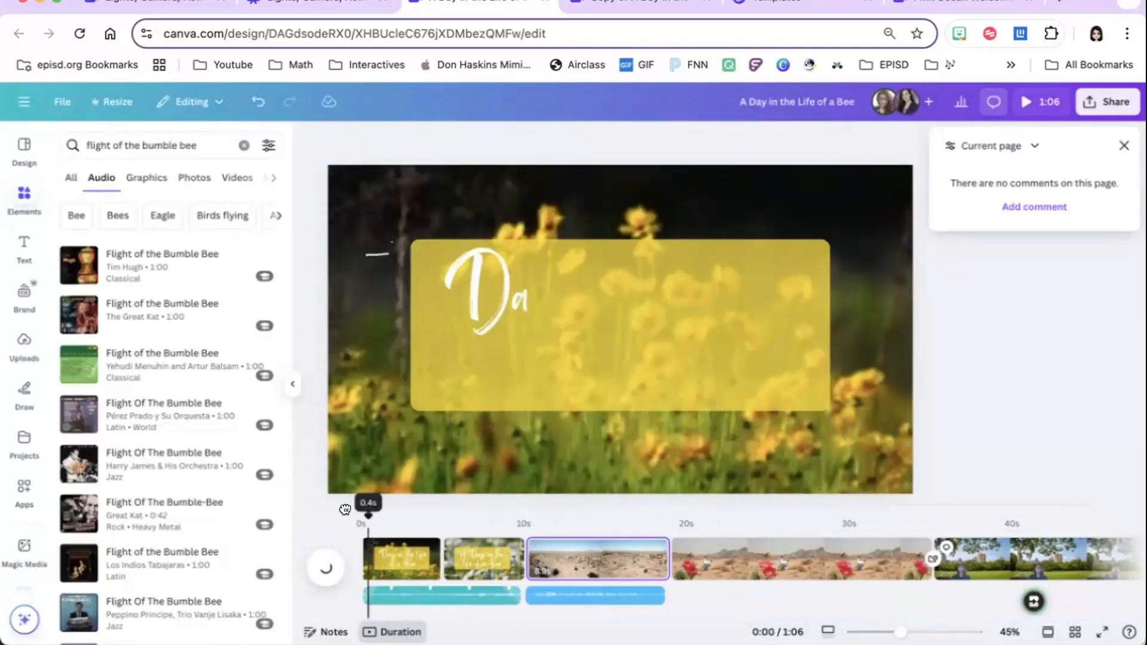
{"action": "key", "text": "space"}
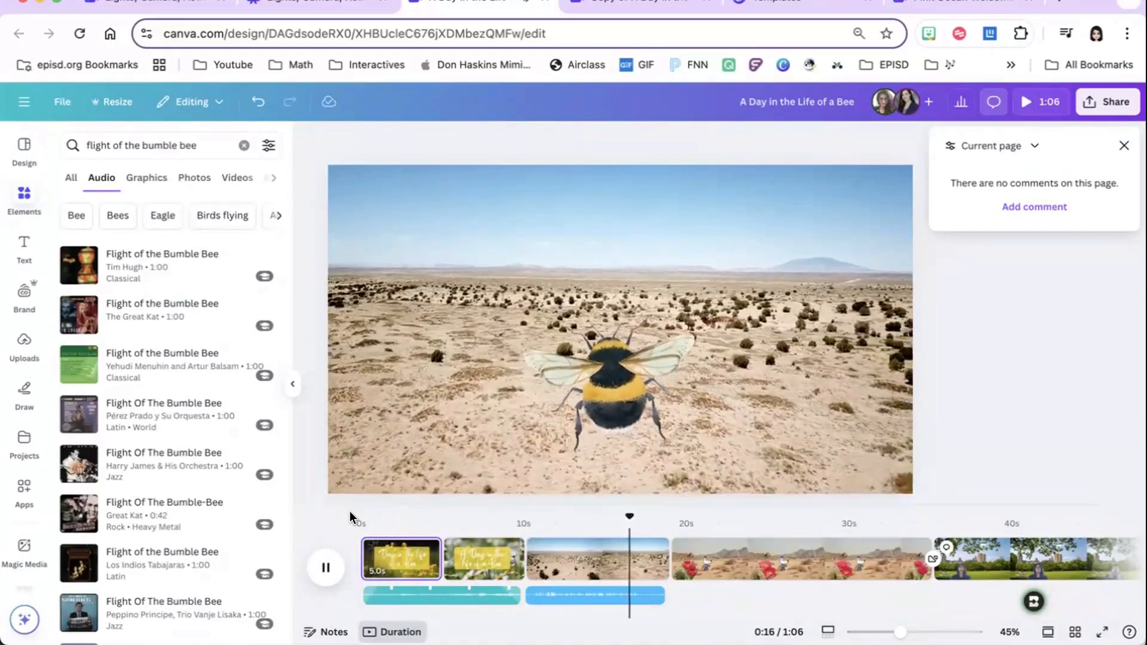
{"action": "key", "text": "space"}
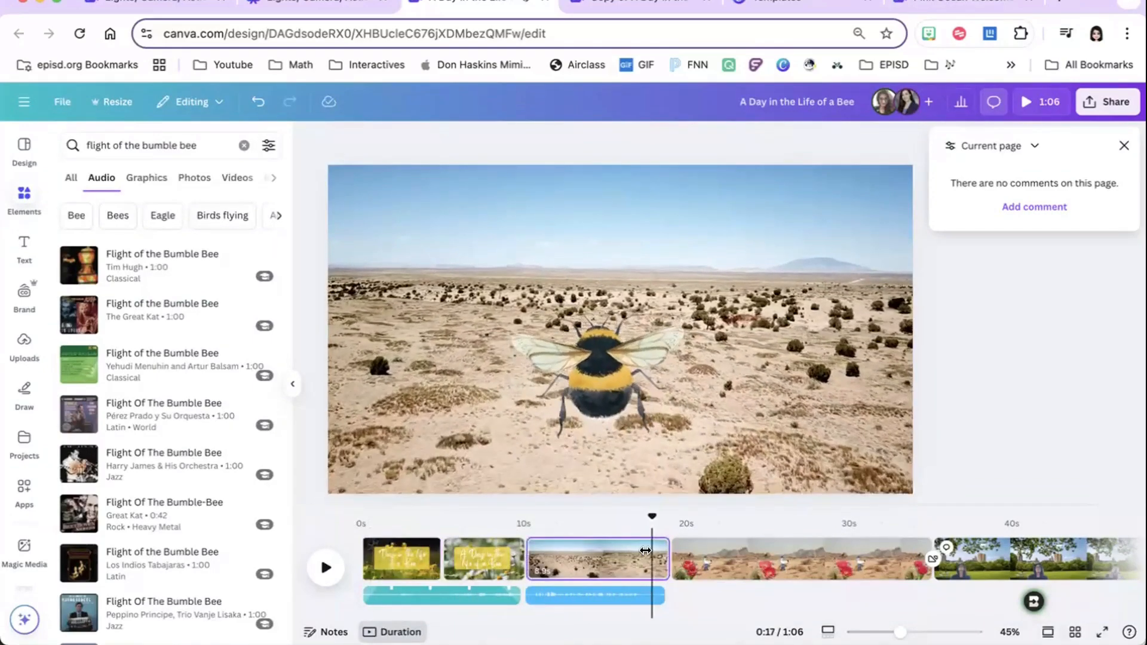
Search the video templates for "credits" and open the Beige Green Rustic Collage Nature Leaves Cinema Movie Credits Video template
{"action": "scroll", "coordinate": [798, 556], "scroll_direction": "right", "scroll_amount": 6}
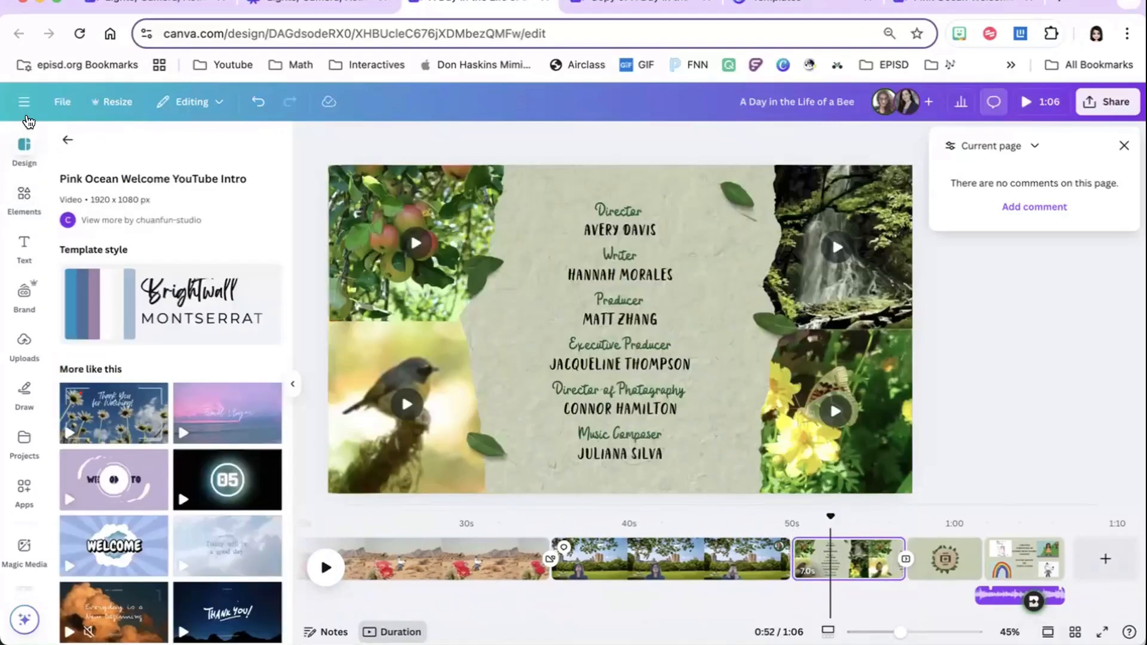
{"action": "left_click", "coordinate": [67, 140]}
{"action": "left_click", "coordinate": [107, 145]}
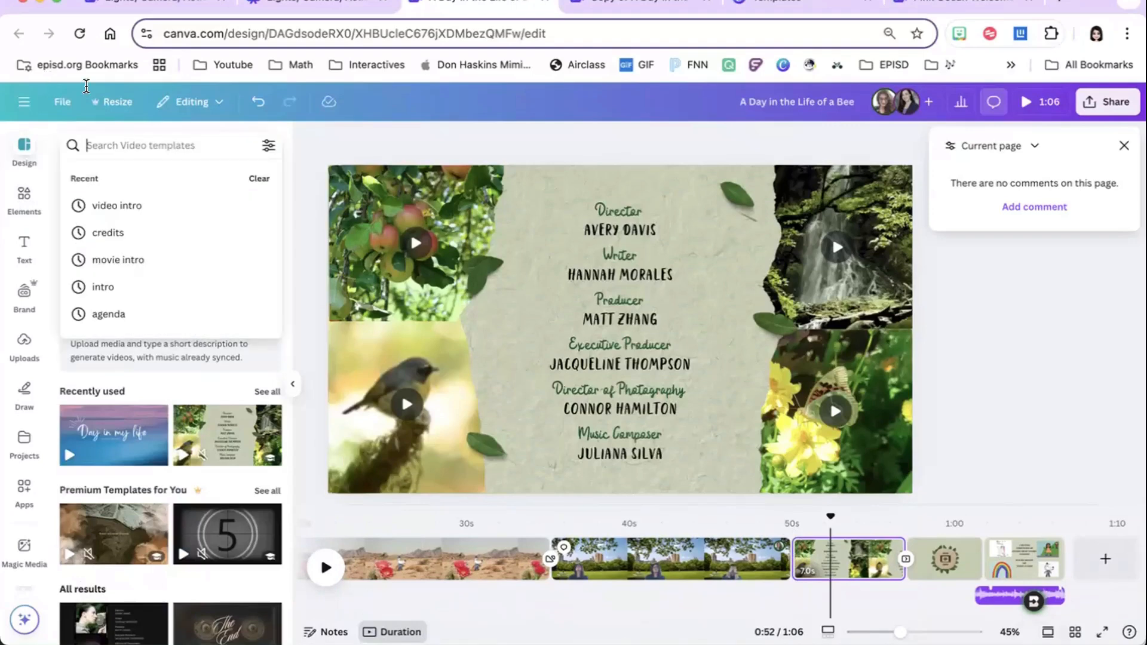
{"action": "type", "text": "credits"}
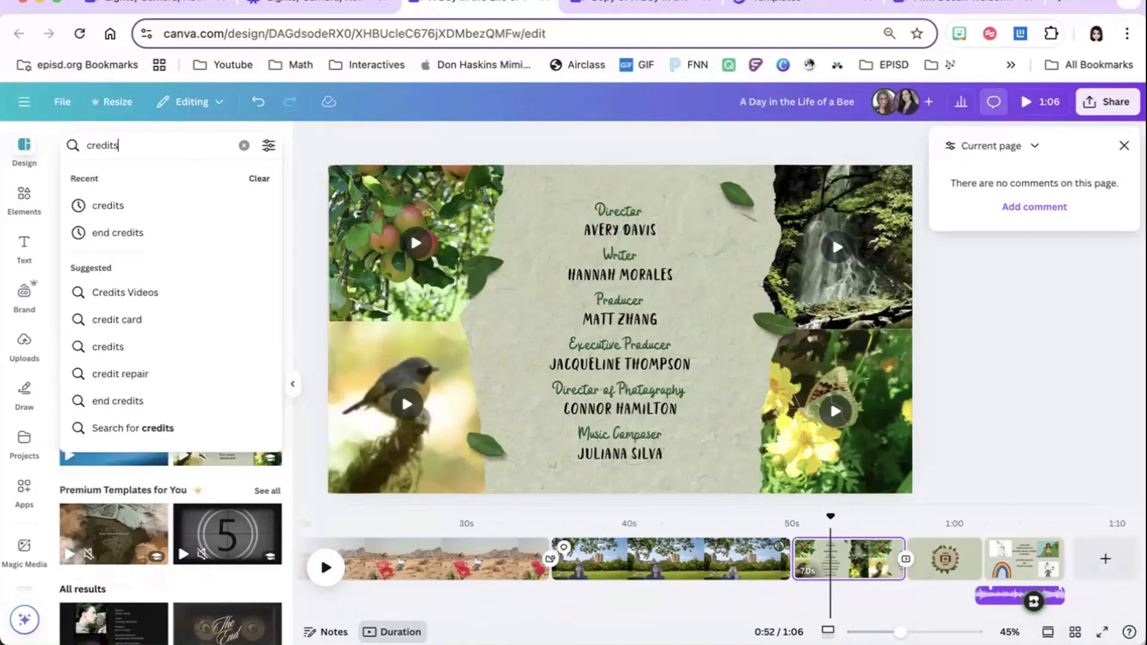
{"action": "key", "text": "Return"}
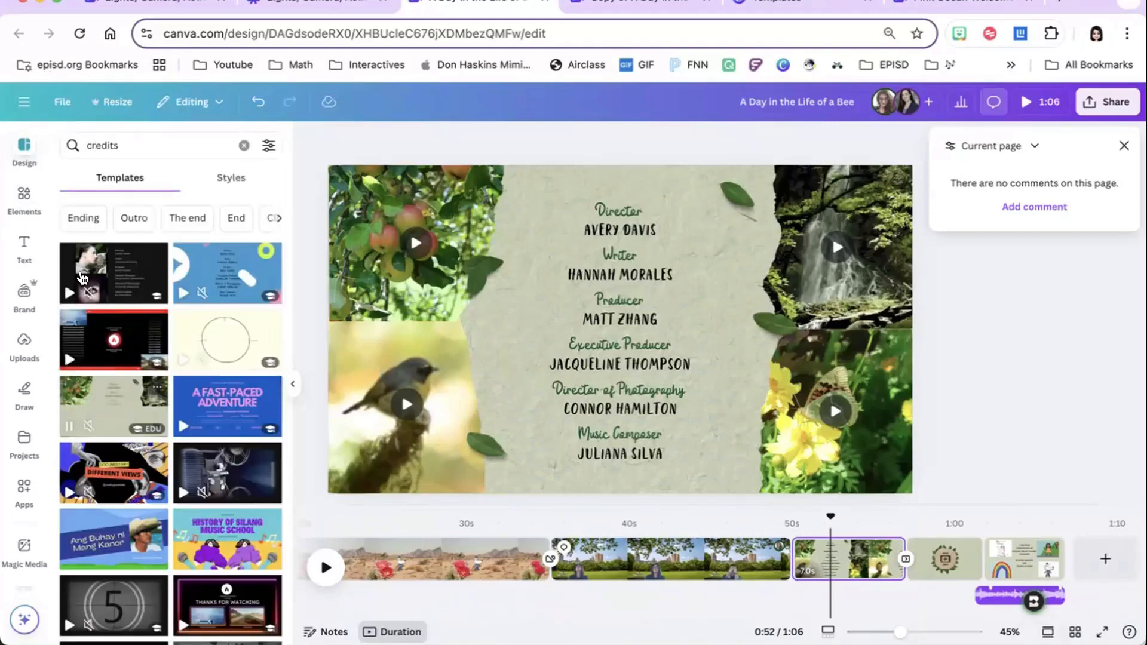
{"action": "left_click", "coordinate": [114, 406]}
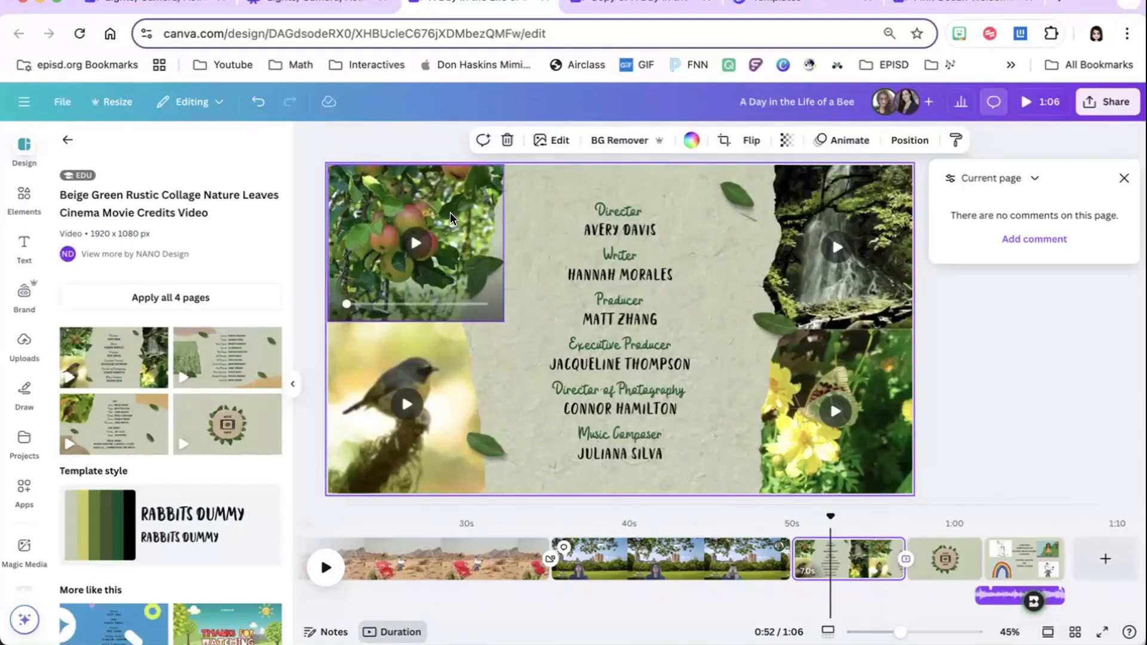
Search the elements for "bee" videos and replace the four nature clips on the credits page with bee clips
{"action": "left_click", "coordinate": [24, 197]}
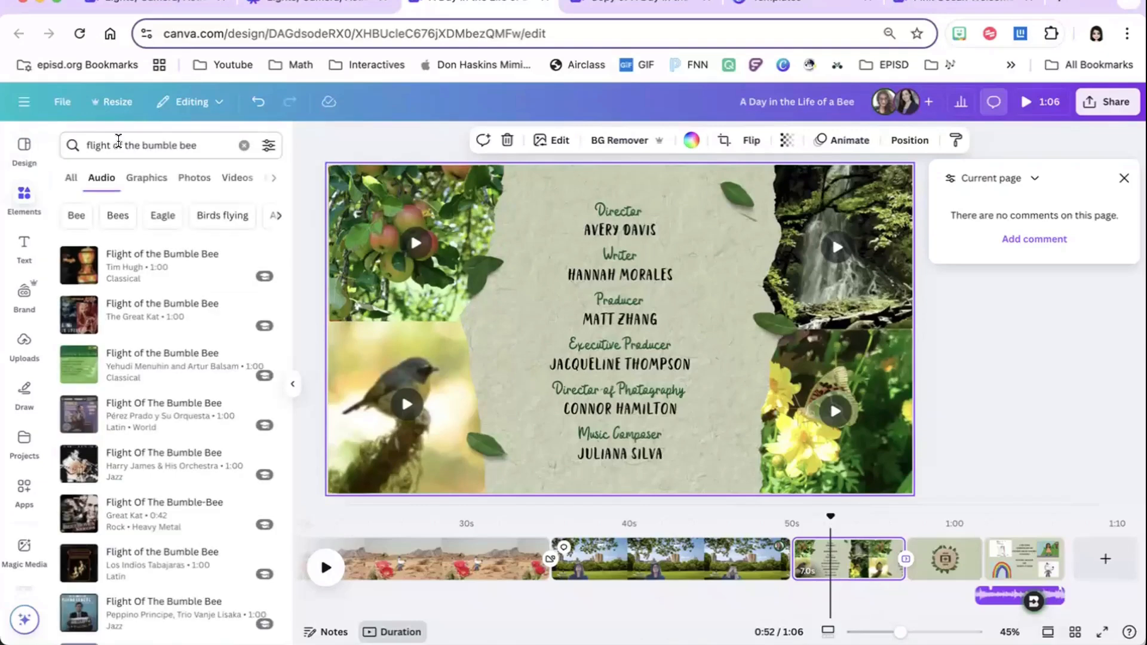
{"action": "triple_click", "coordinate": [119, 143]}
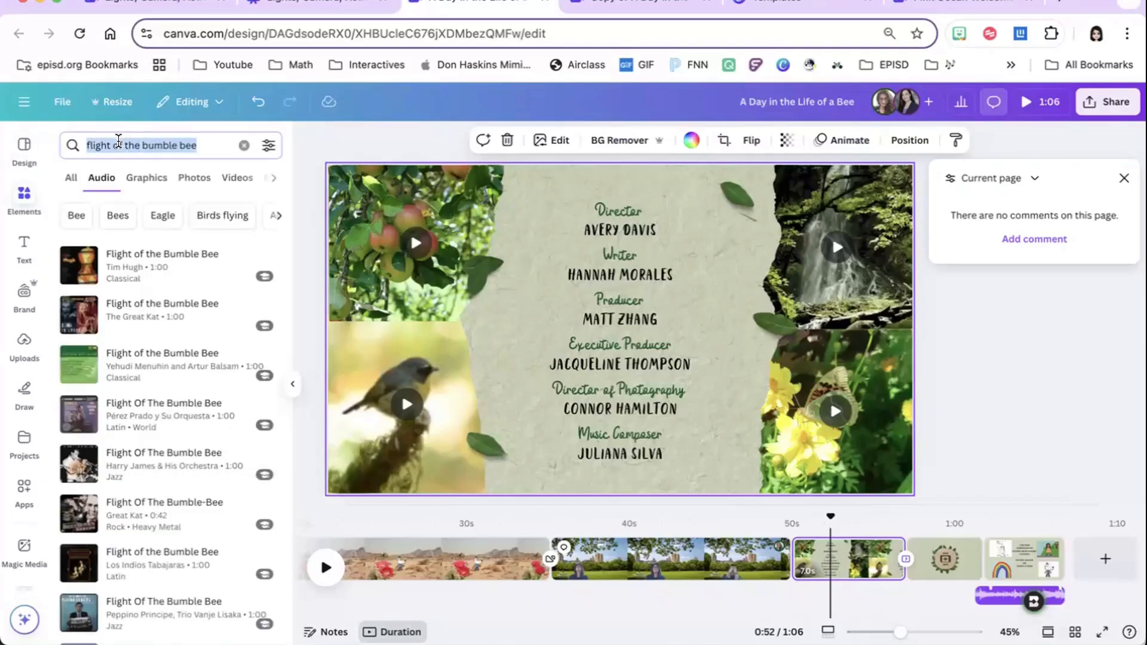
{"action": "type", "text": "bee"}
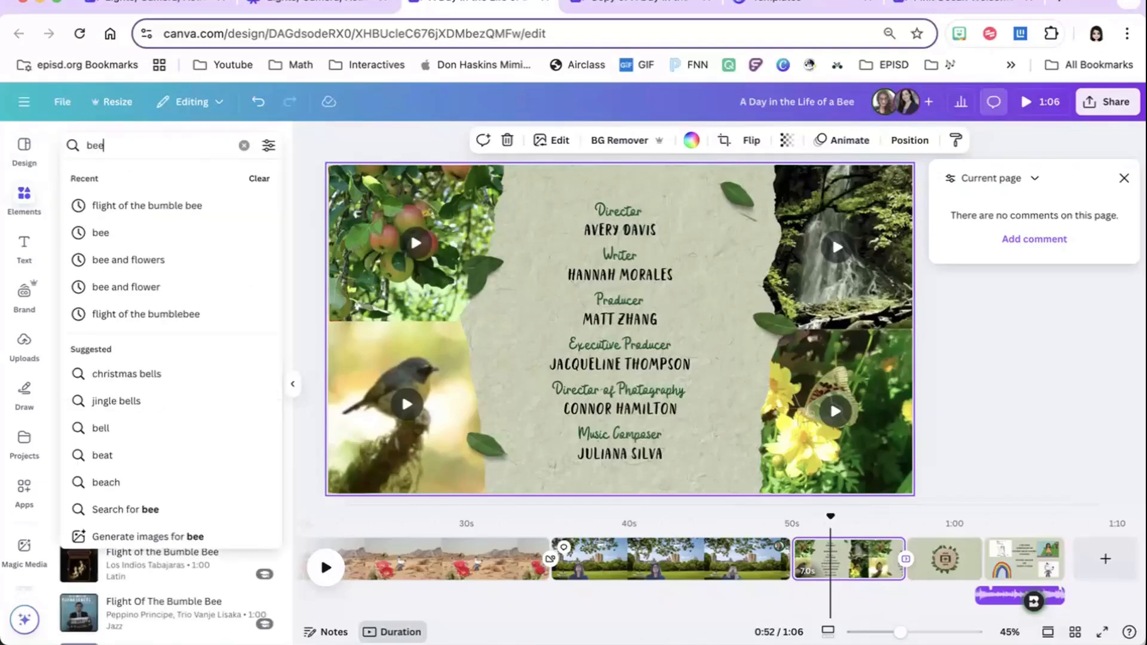
{"action": "key", "text": "Return"}
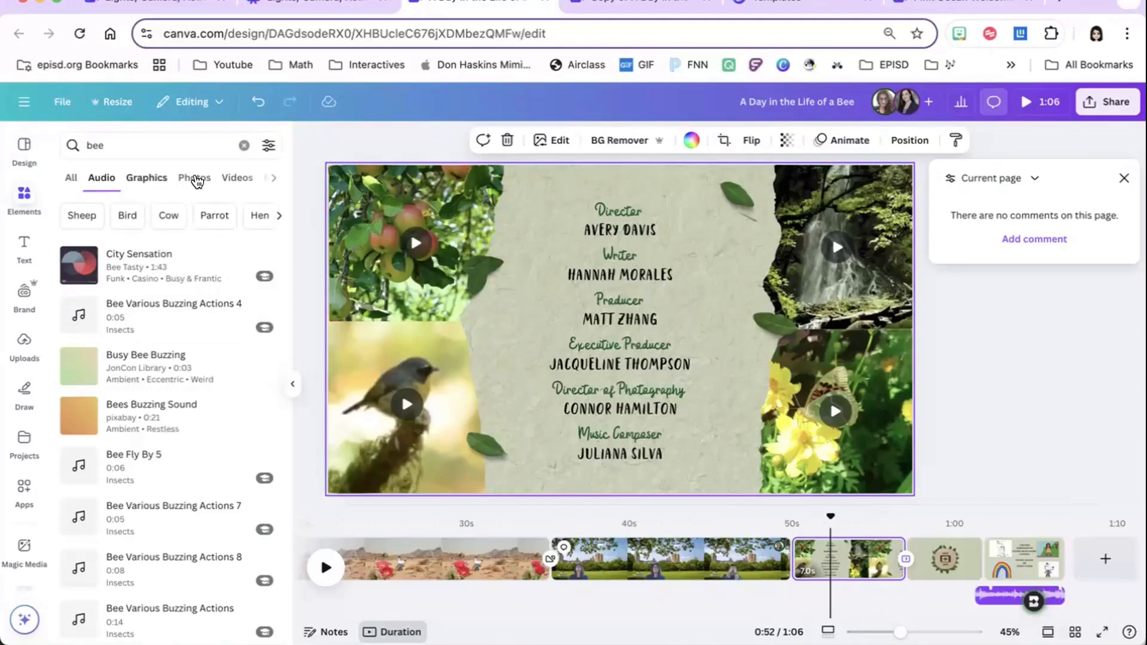
{"action": "left_click", "coordinate": [226, 177]}
{"action": "left_click_drag", "start_coordinate": [111, 269], "coordinate": [406, 251]}
{"action": "left_click_drag", "start_coordinate": [216, 306], "coordinate": [406, 407]}
{"action": "left_click_drag", "start_coordinate": [227, 337], "coordinate": [808, 210]}
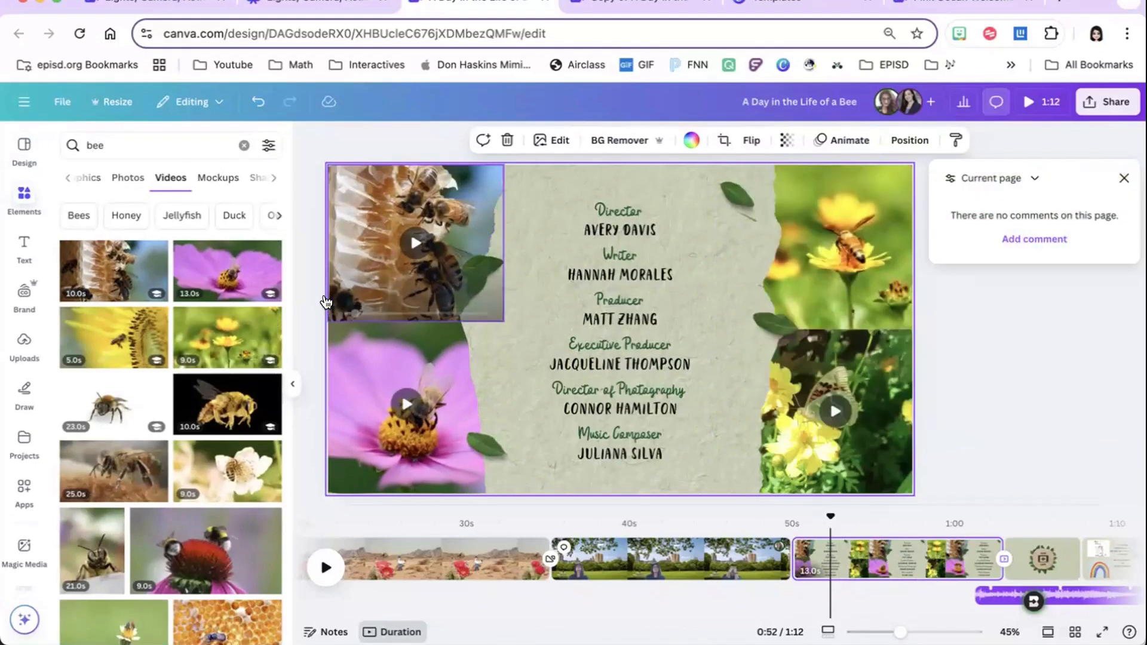
{"action": "left_click_drag", "start_coordinate": [113, 338], "coordinate": [858, 381]}
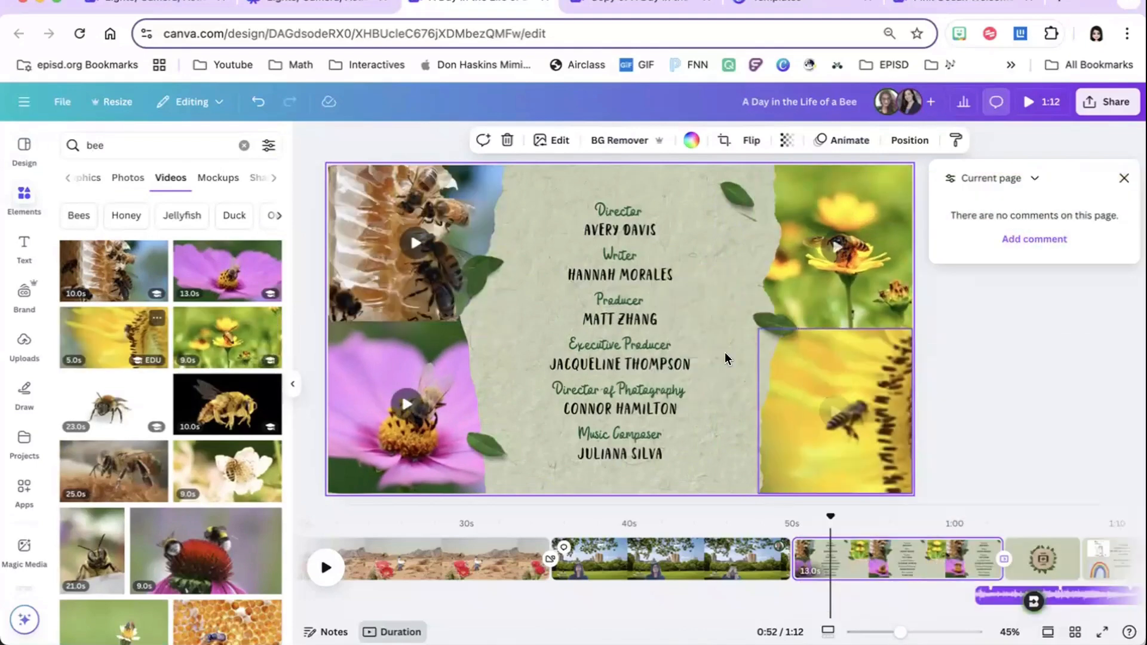
Replace the placeholder names under Director and Writer on the credits page with the two creators' names
{"action": "triple_click", "coordinate": [615, 231]}
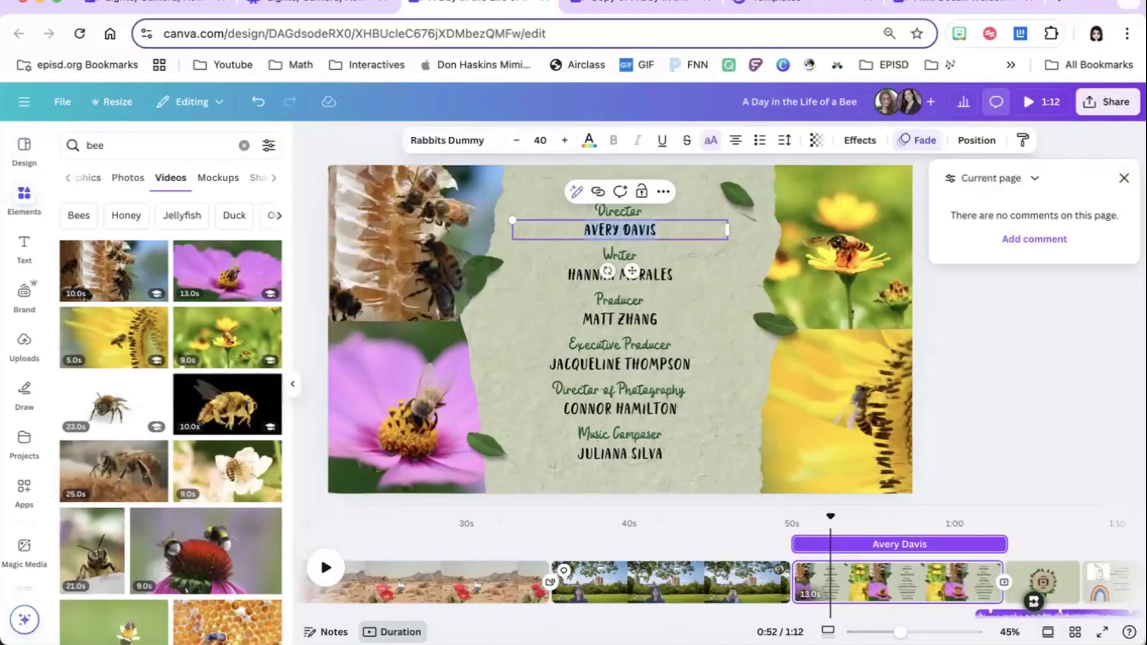
{"action": "type", "text": "Karen B."}
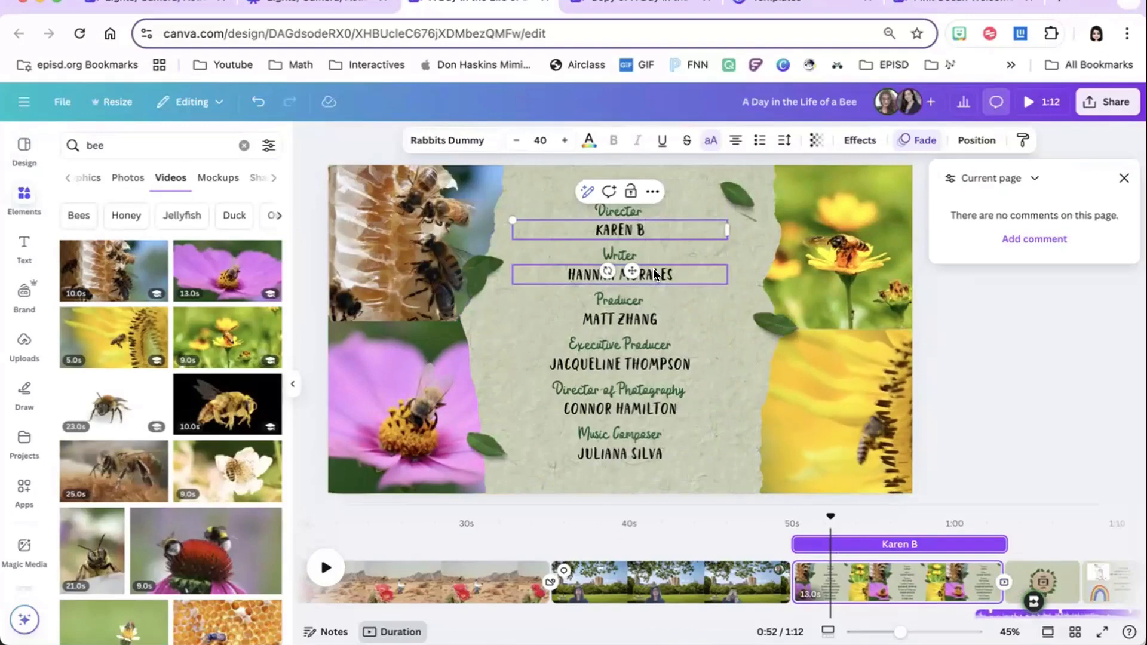
{"action": "triple_click", "coordinate": [619, 274]}
{"action": "type", "text": "Julie"}
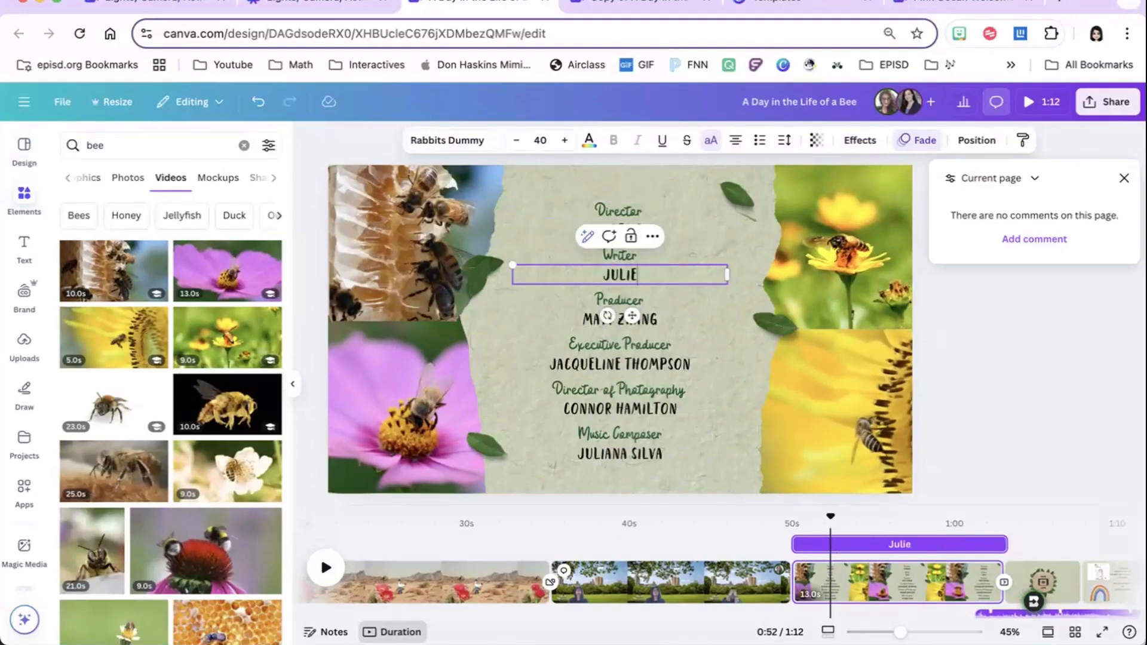
{"action": "left_click", "coordinate": [736, 326]}
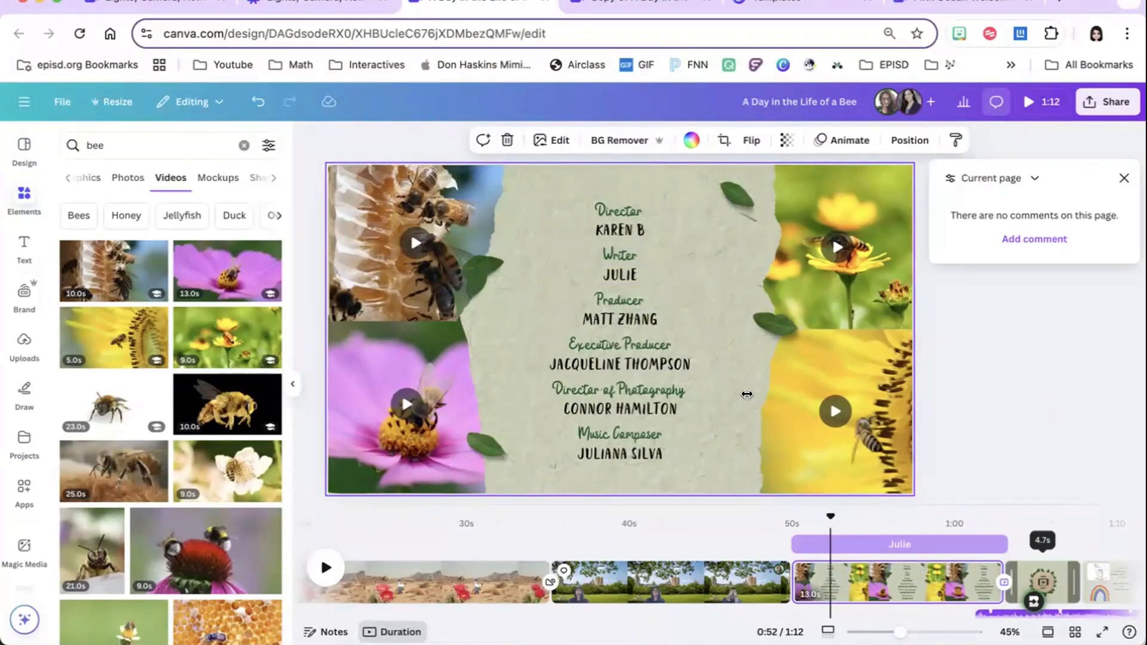
{"action": "scroll", "coordinate": [1040, 583], "scroll_direction": "right", "scroll_amount": 2}
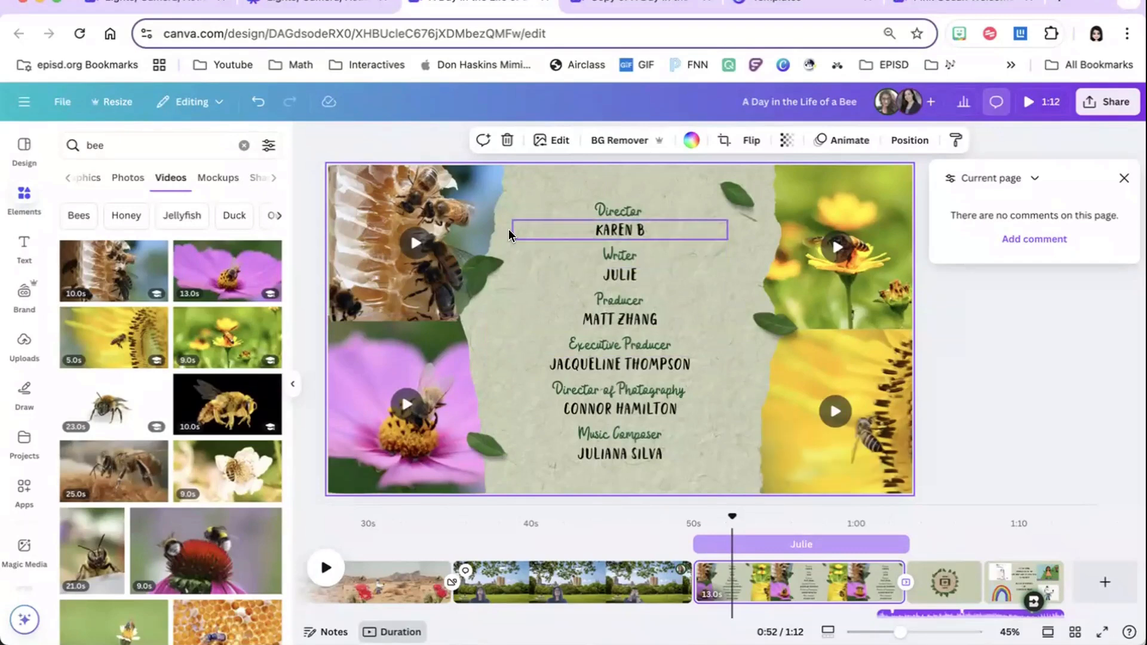
Leave the design for the Canva home page and show the recent designs as a grid
{"action": "left_click", "coordinate": [16, 102]}
{"action": "left_click", "coordinate": [21, 109]}
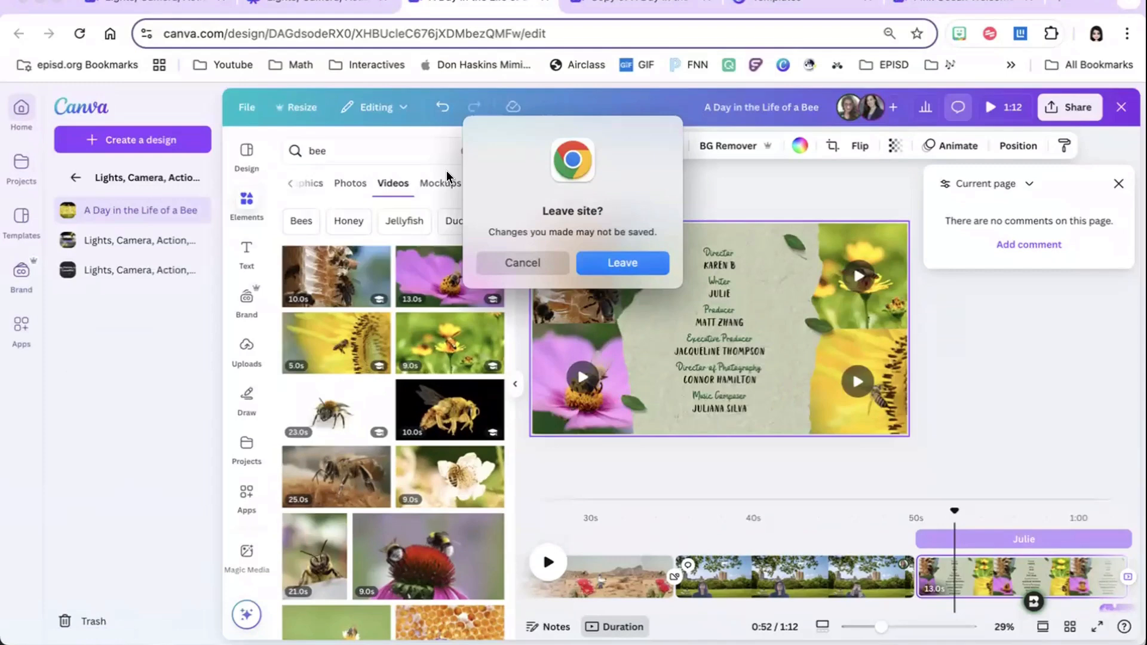
{"action": "key", "text": "Return"}
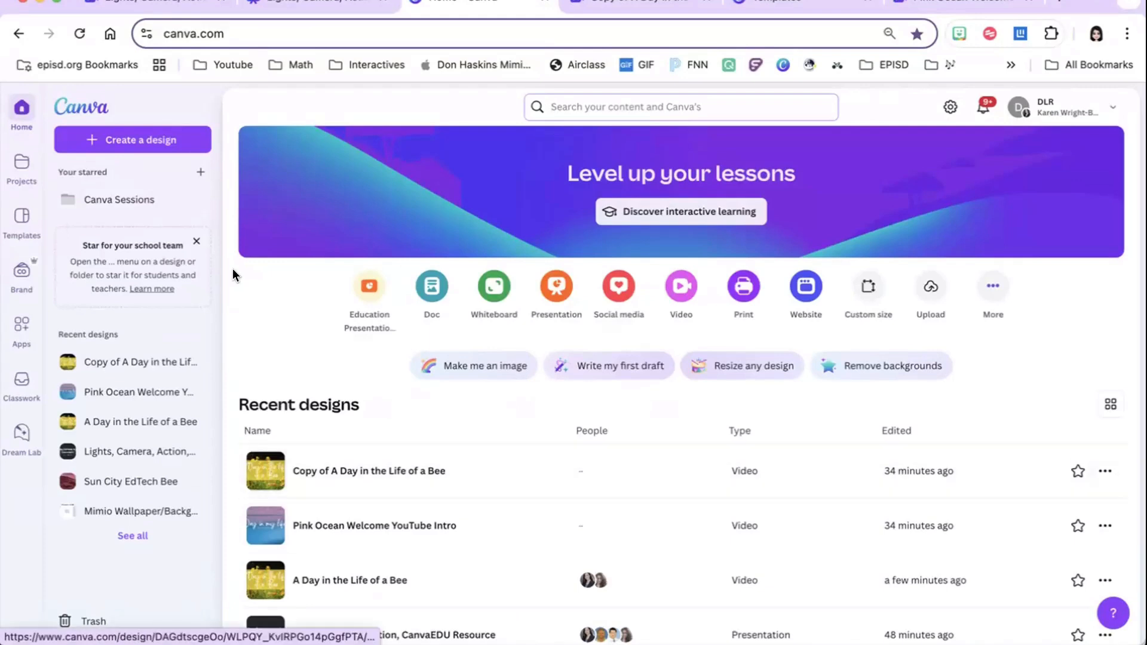
{"action": "left_click", "coordinate": [1111, 404]}
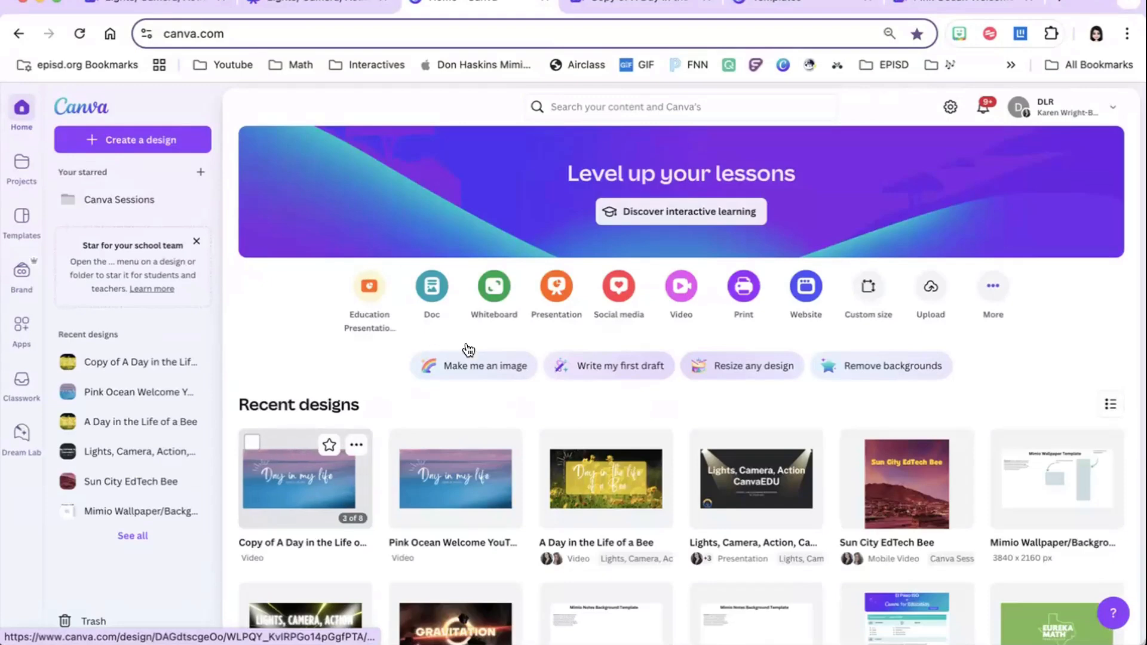
Reopen the original A Day in the Life of a Bee design from the recent designs in its own browser tab
{"action": "left_click", "coordinate": [215, 325]}
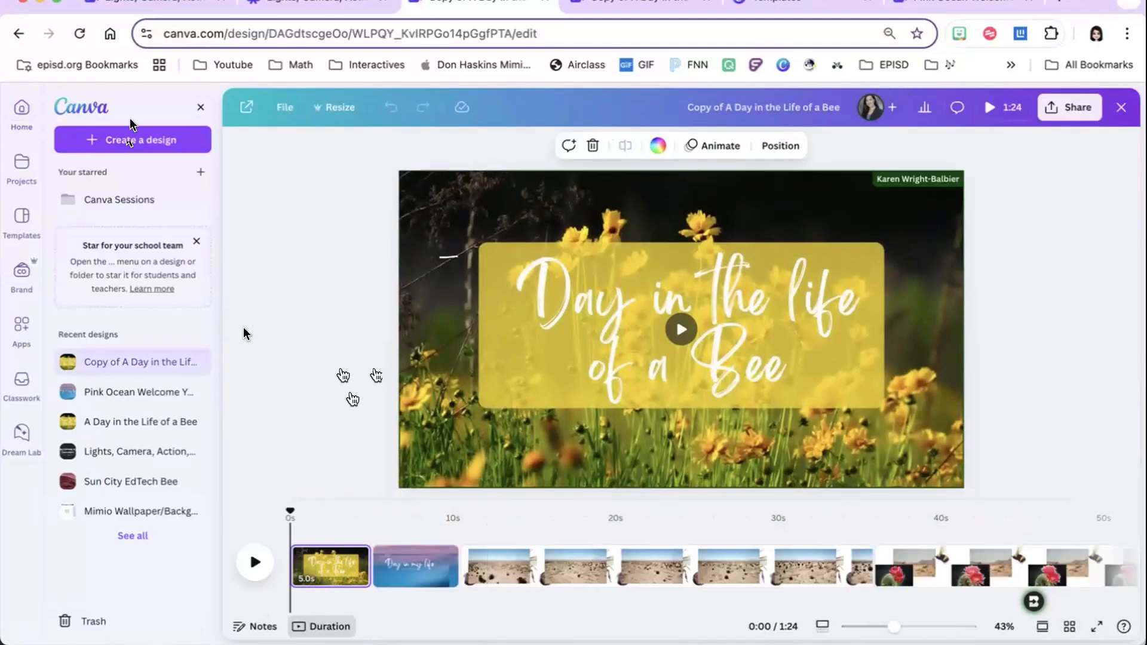
{"action": "left_click", "coordinate": [21, 110]}
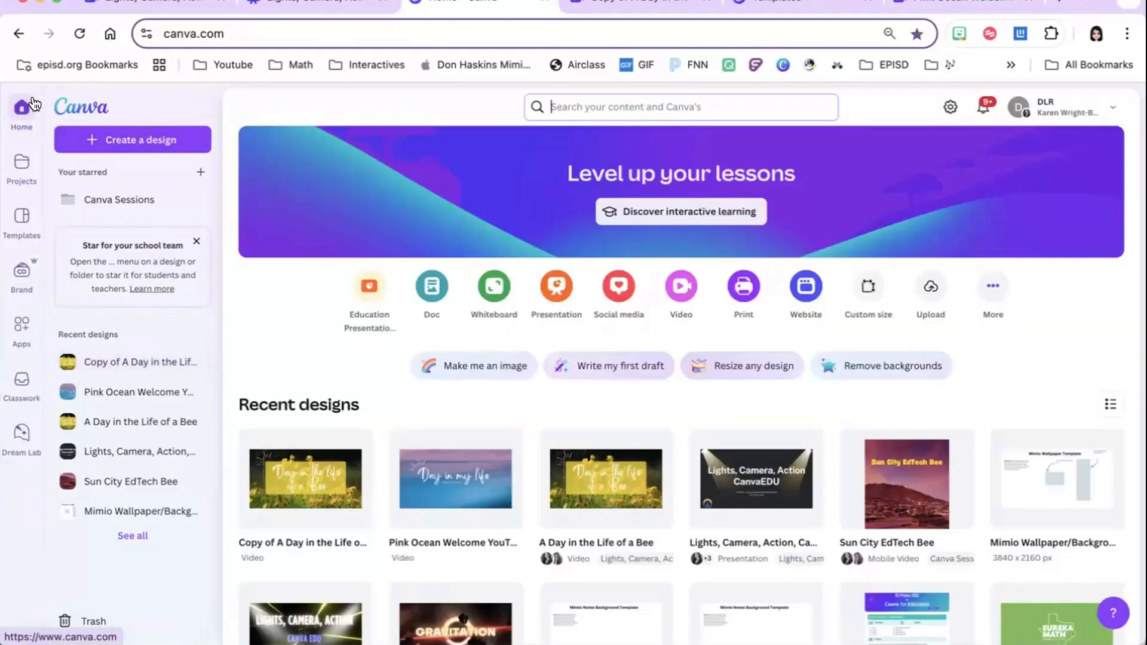
{"action": "left_click", "coordinate": [606, 478]}
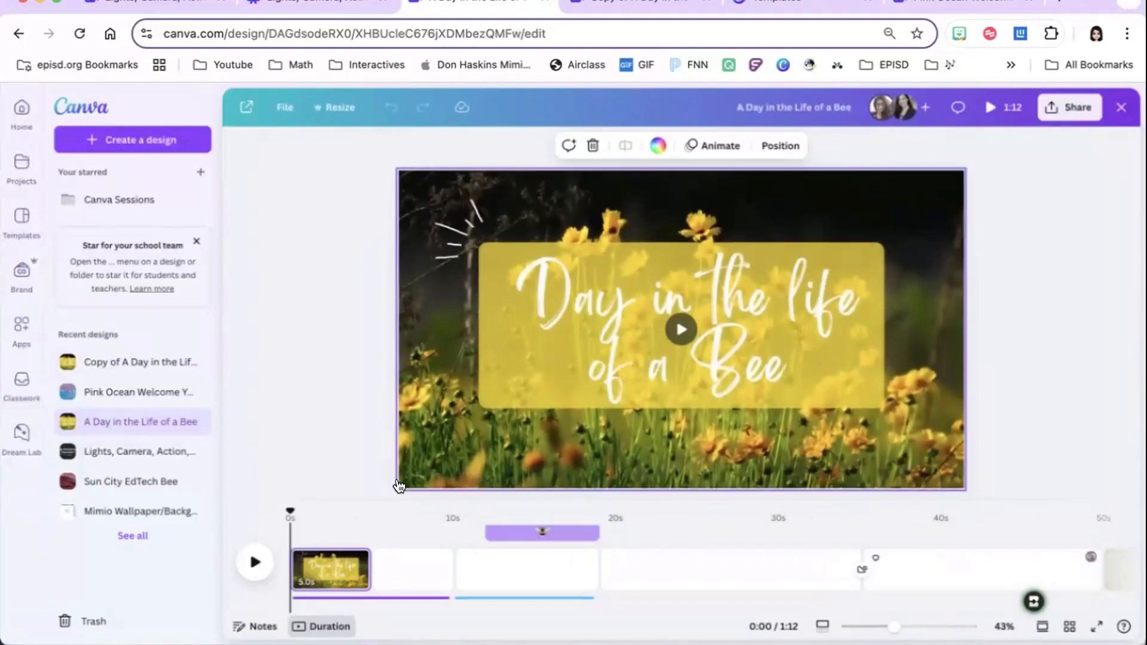
{"action": "left_click_drag", "start_coordinate": [286, 498], "coordinate": [422, 492]}
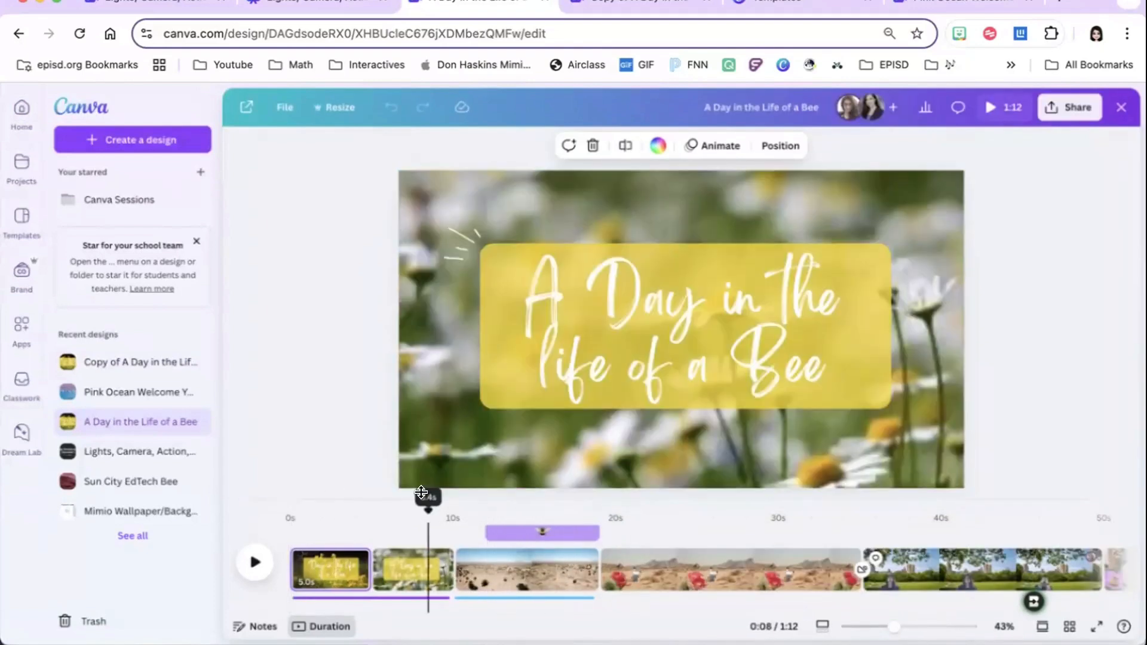
{"action": "left_click", "coordinate": [233, 108]}
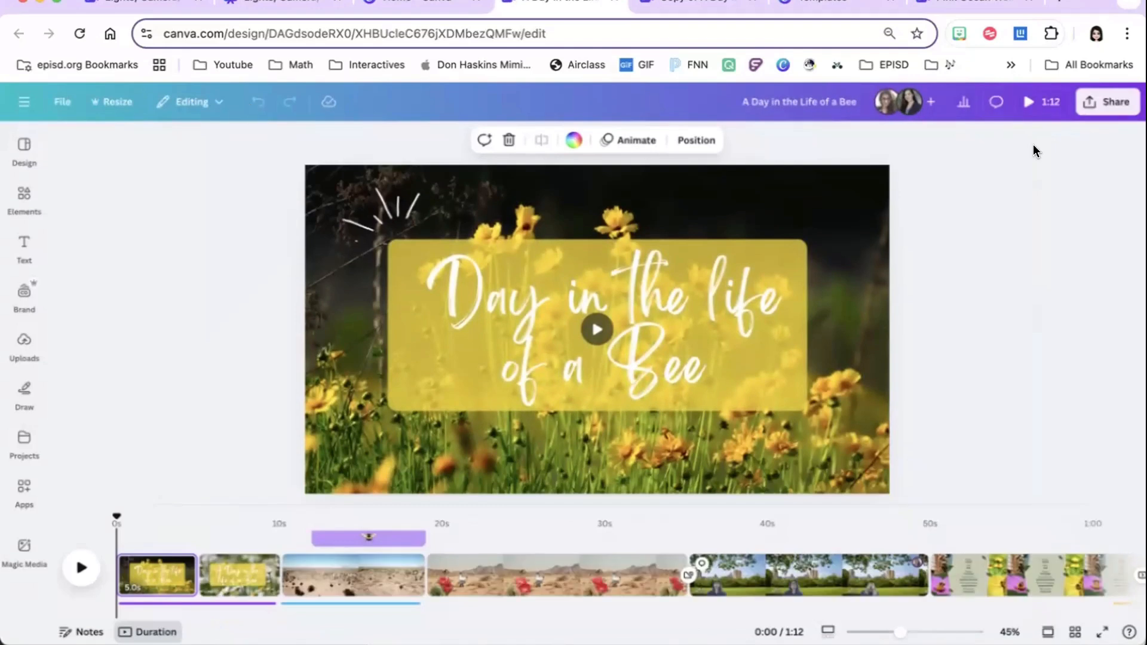
Examine who has access to the shared design and which permission levels are offered for the collaborator
{"action": "left_click", "coordinate": [1105, 102]}
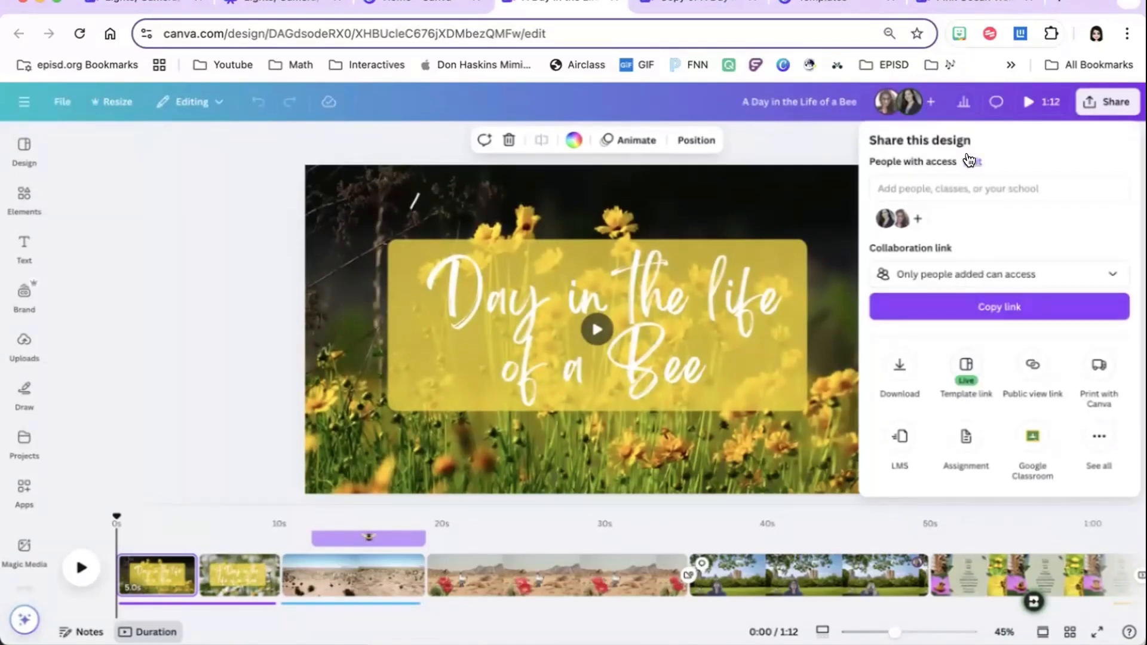
{"action": "left_click", "coordinate": [972, 161]}
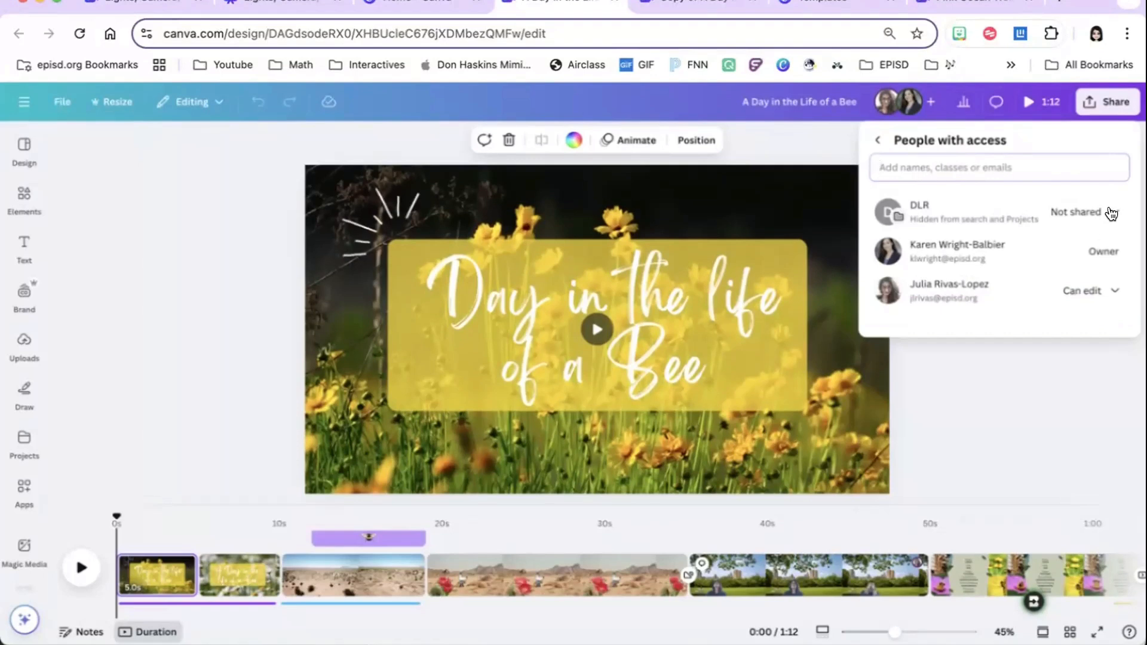
{"action": "left_click", "coordinate": [1113, 291]}
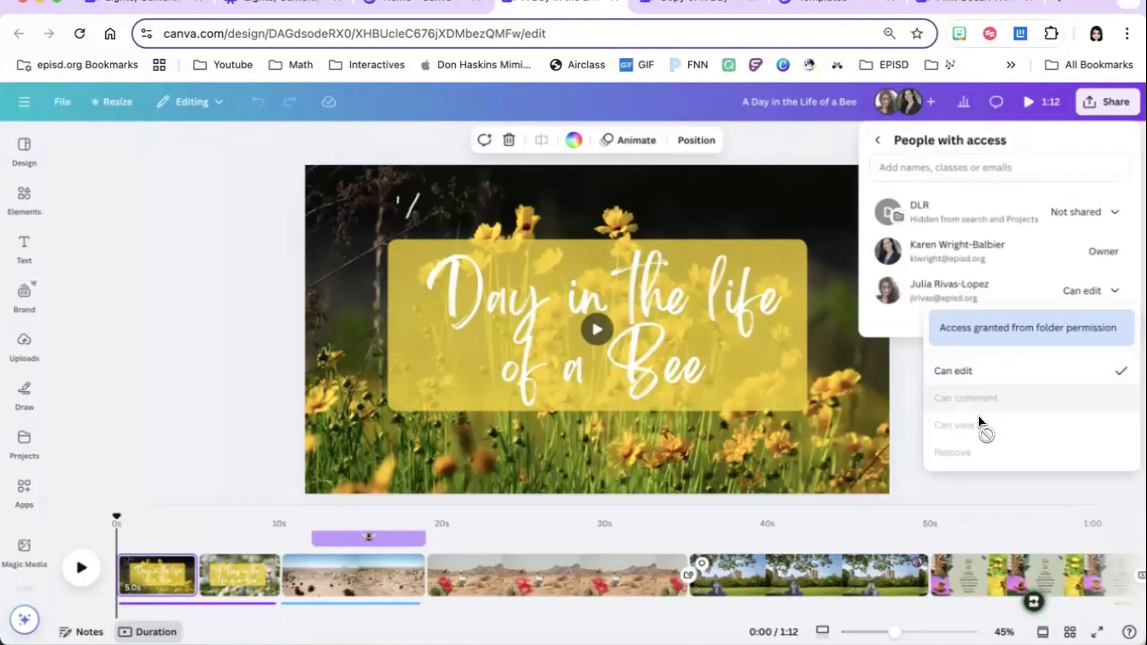
{"action": "left_click", "coordinate": [876, 134]}
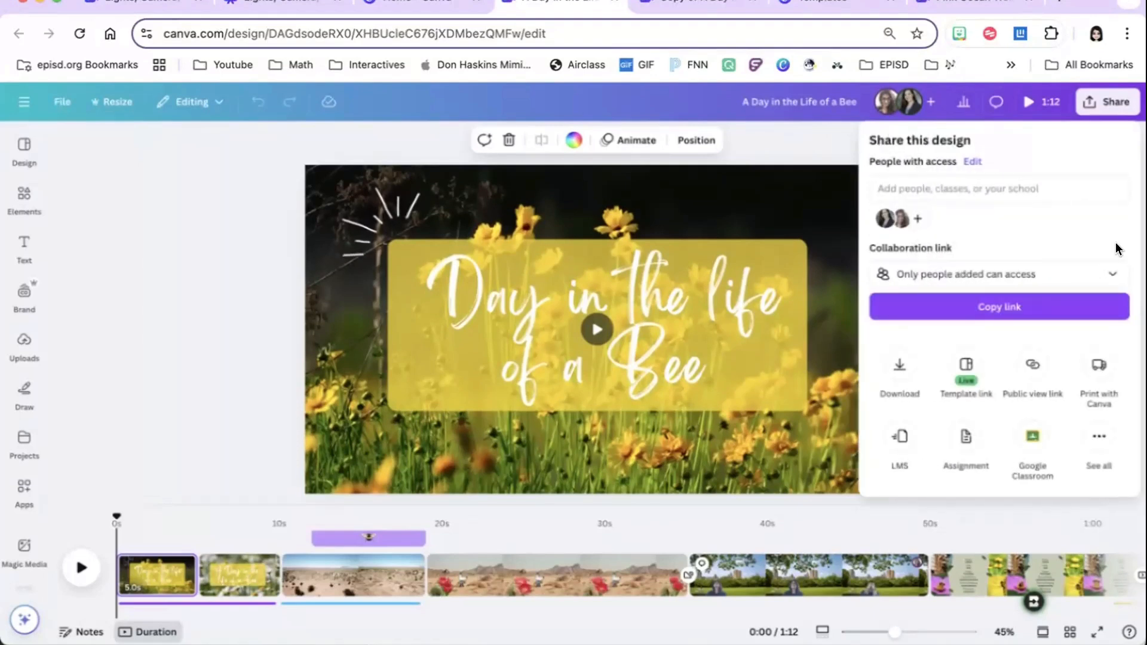
Examine the design's download settings and the available file types, keeping MP4 Video
{"action": "left_click", "coordinate": [901, 366]}
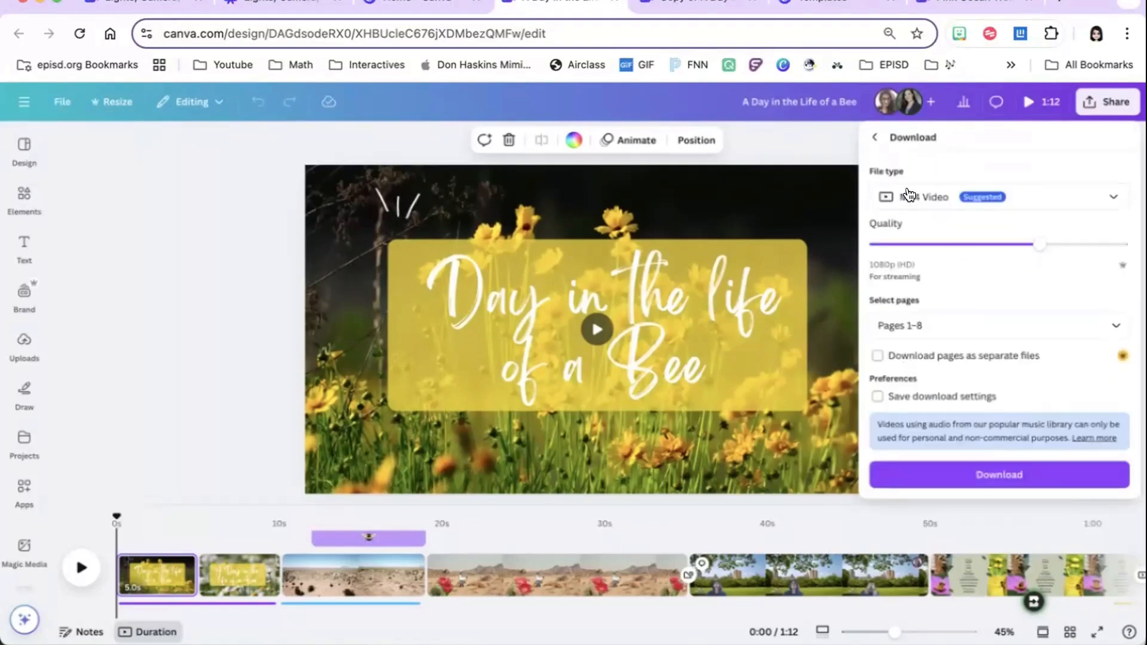
{"action": "left_click", "coordinate": [1110, 198]}
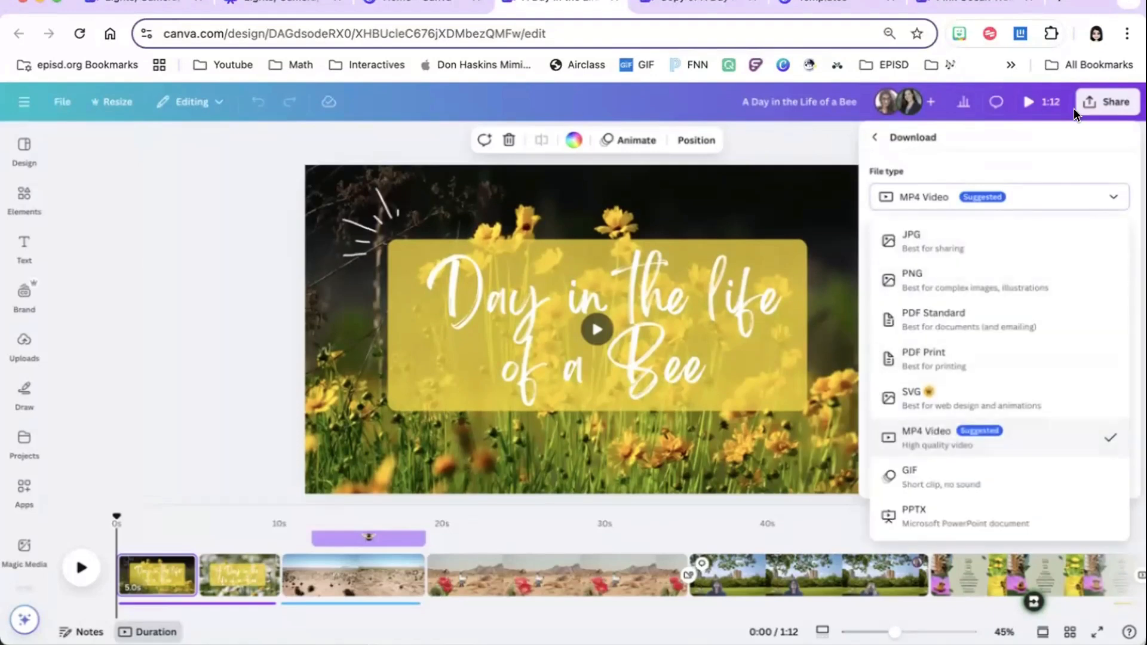
{"action": "left_click", "coordinate": [1049, 145]}
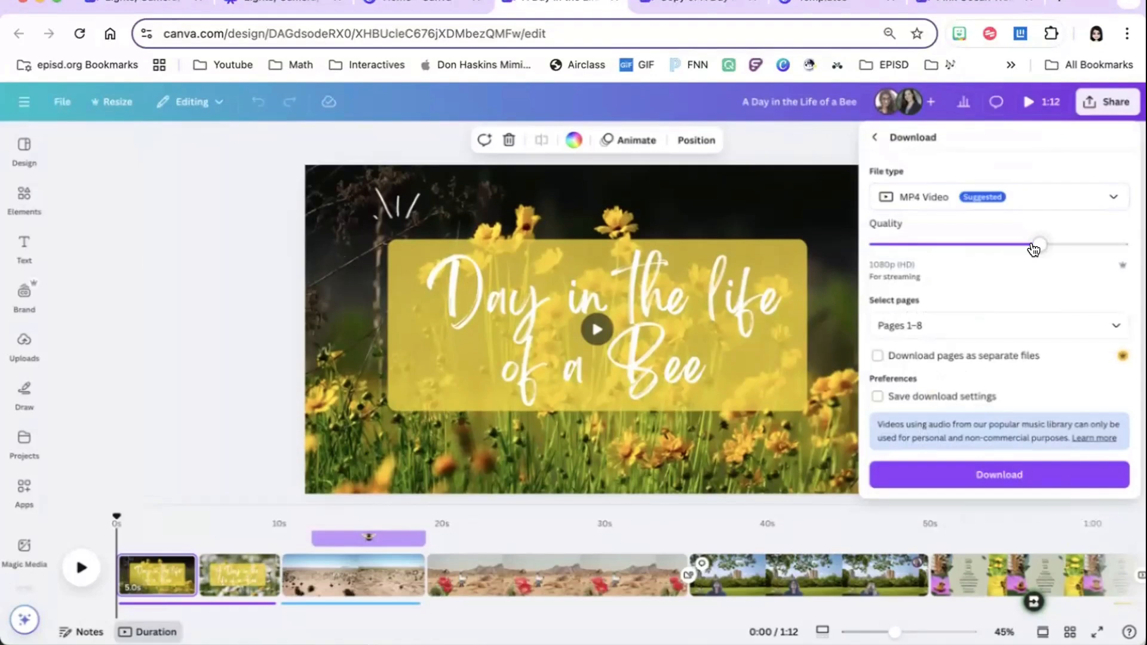
Download the bee video as an MP4 at 1080p (HD) quality with pages 1–8 included
{"action": "mouse_move", "coordinate": [1035, 245]}
{"action": "left_mouse_down"}
{"action": "mouse_move", "coordinate": [871, 245]}
{"action": "mouse_move", "coordinate": [1024, 250]}
{"action": "left_mouse_up"}
{"action": "mouse_move", "coordinate": [1038, 249]}
{"action": "left_mouse_down"}
{"action": "mouse_move", "coordinate": [1112, 242]}
{"action": "mouse_move", "coordinate": [1034, 244]}
{"action": "left_mouse_up"}
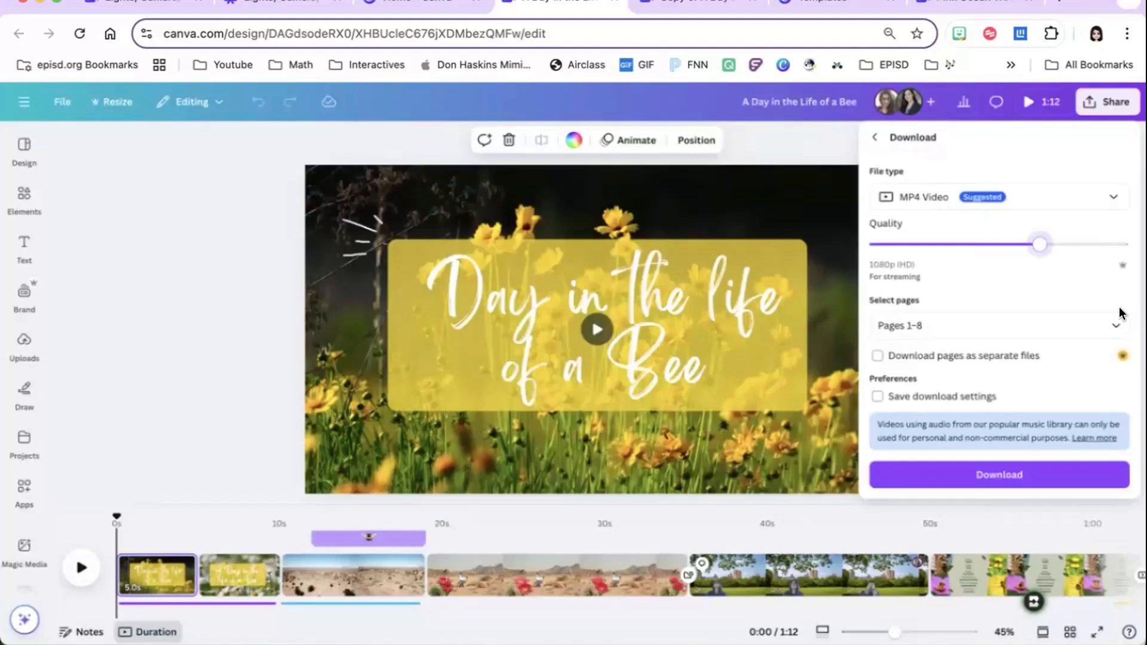
{"action": "left_click", "coordinate": [1112, 325]}
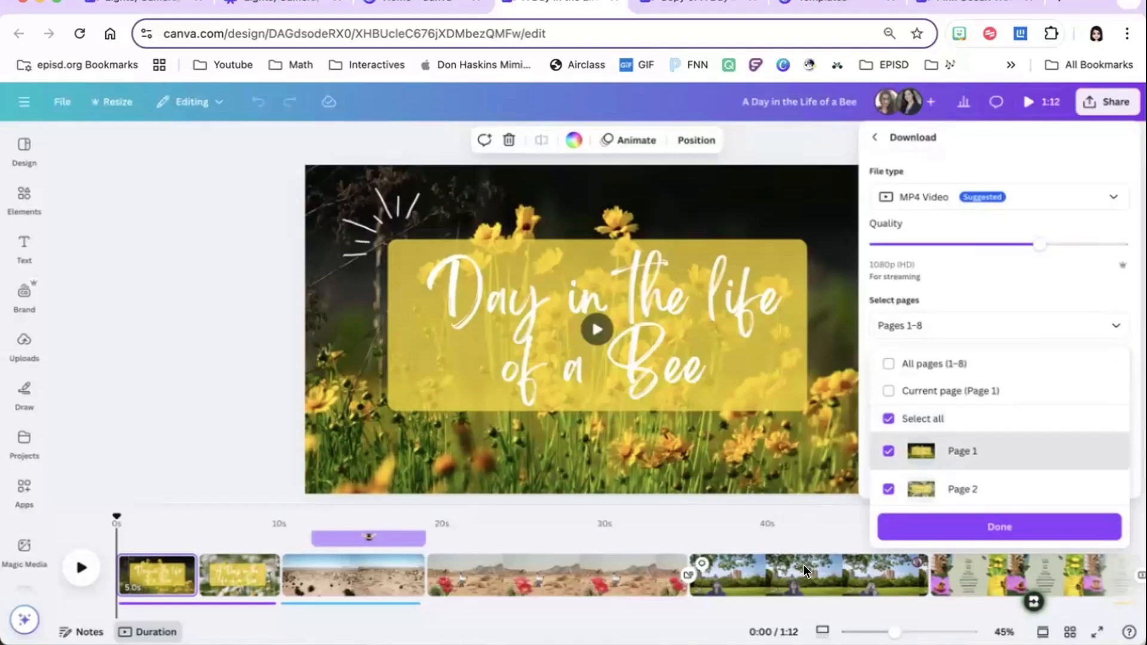
{"action": "scroll", "coordinate": [1076, 367], "scroll_direction": "down", "scroll_amount": 1}
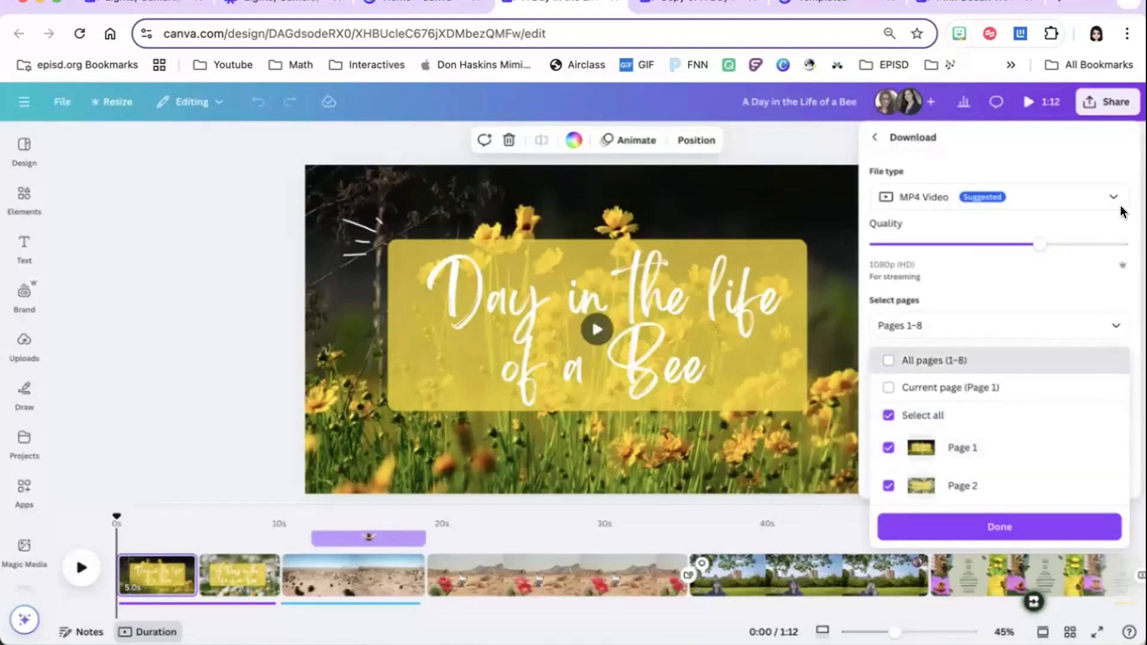
{"action": "left_click", "coordinate": [1108, 321]}
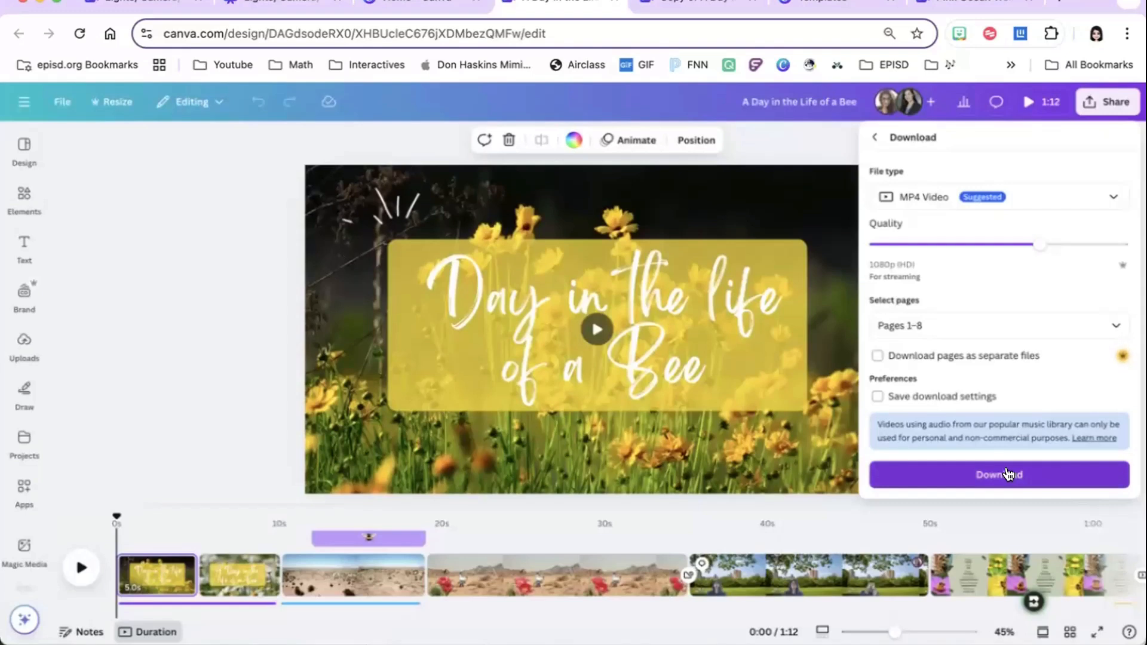
{"action": "left_click", "coordinate": [995, 476]}
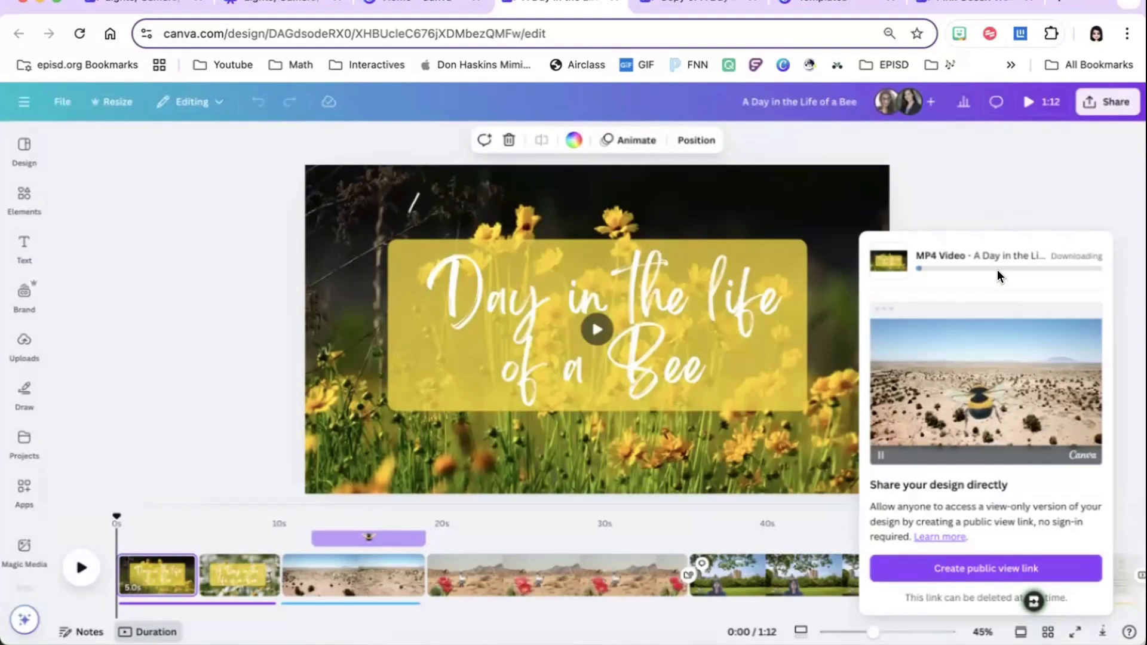
{"action": "left_click", "coordinate": [22, 203]}
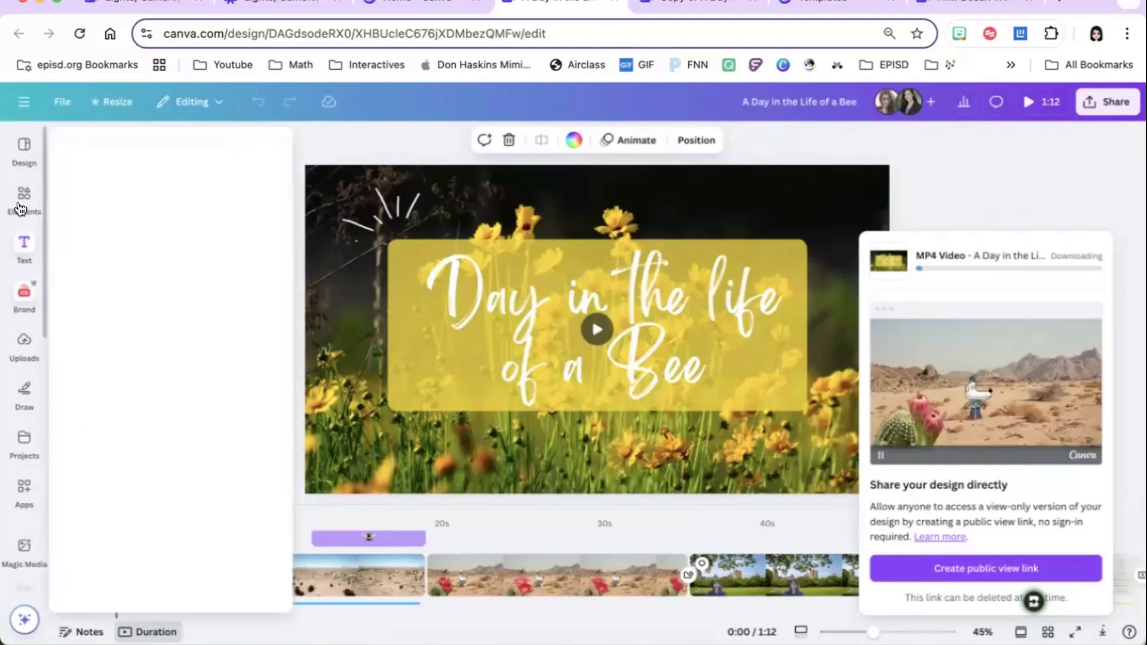
{"action": "left_click", "coordinate": [18, 246]}
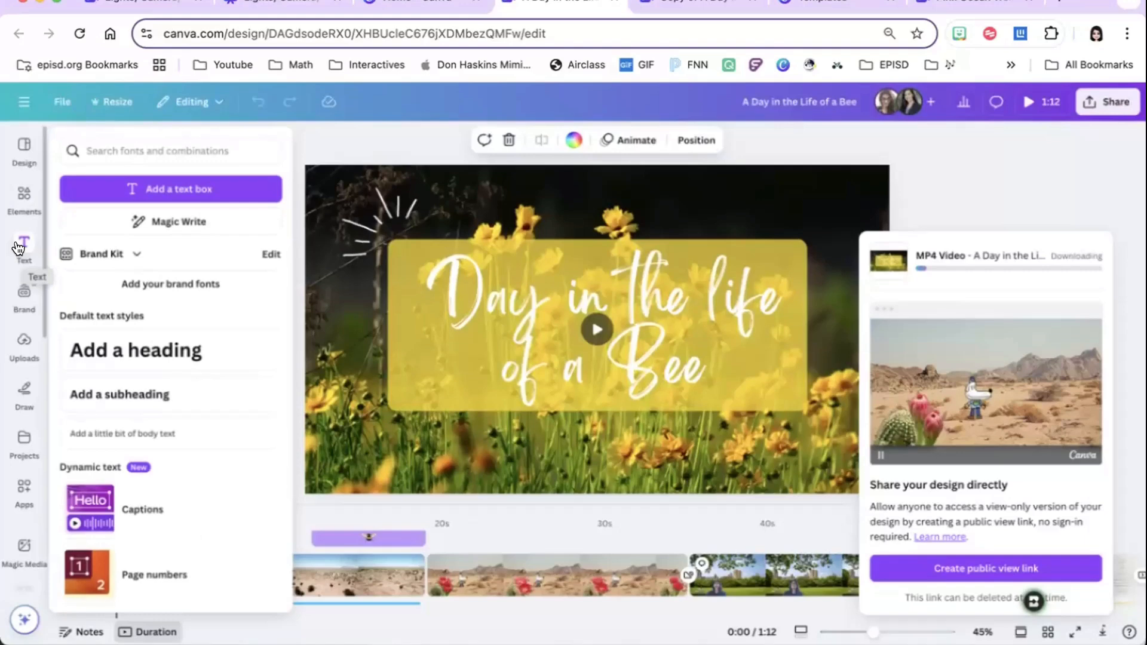
{"action": "left_click", "coordinate": [23, 245]}
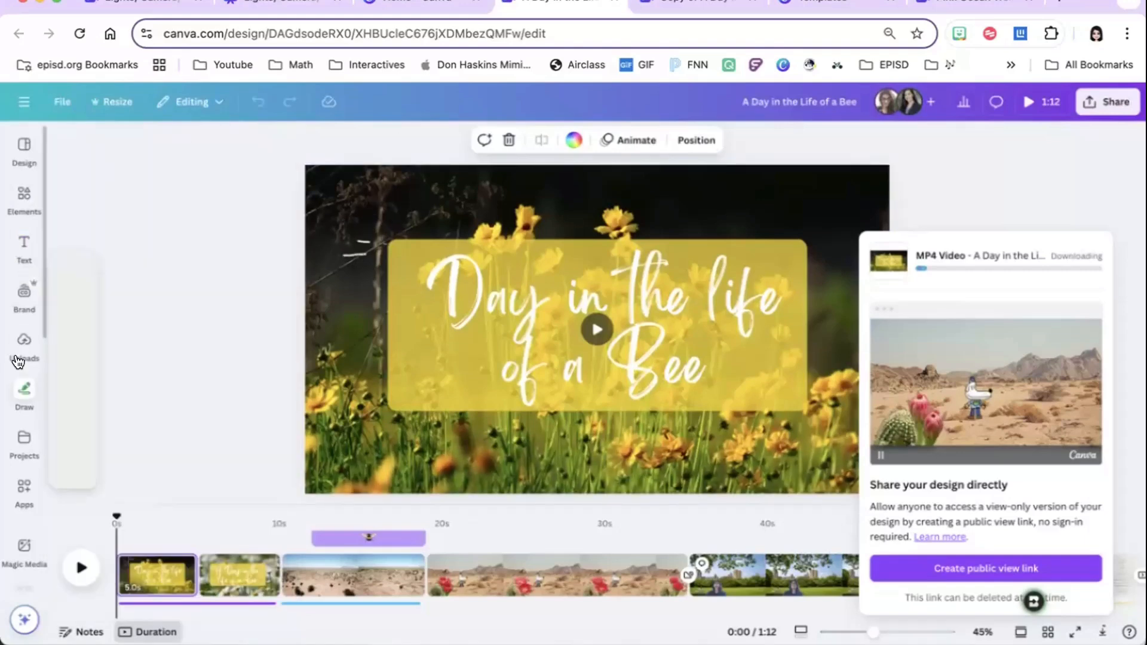
{"action": "left_click", "coordinate": [19, 355]}
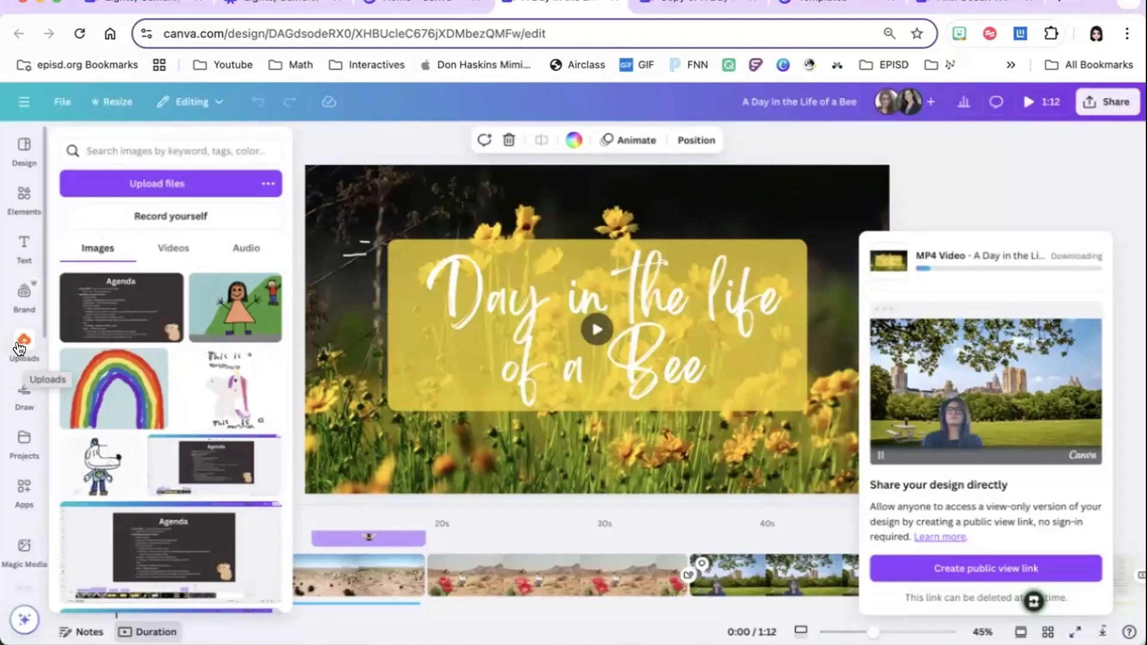
{"action": "left_click", "coordinate": [245, 250]}
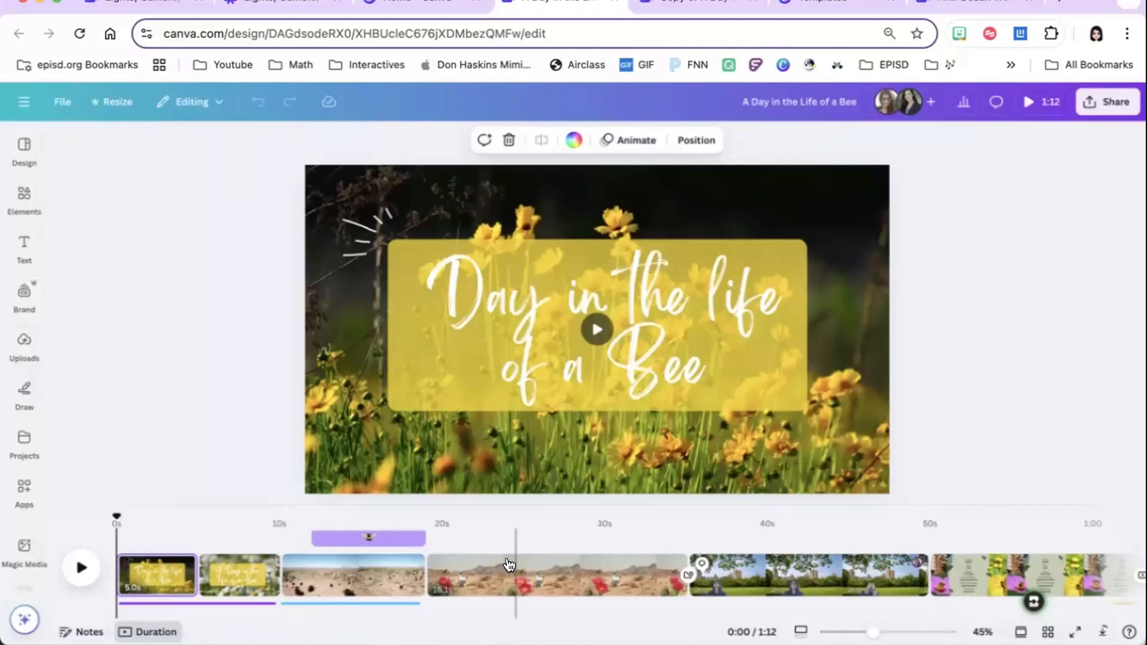
Replace the word Nature with DLR above the film strip on the Nature Cinema page near the video's end
{"action": "scroll", "coordinate": [509, 565], "scroll_direction": "right", "scroll_amount": 5}
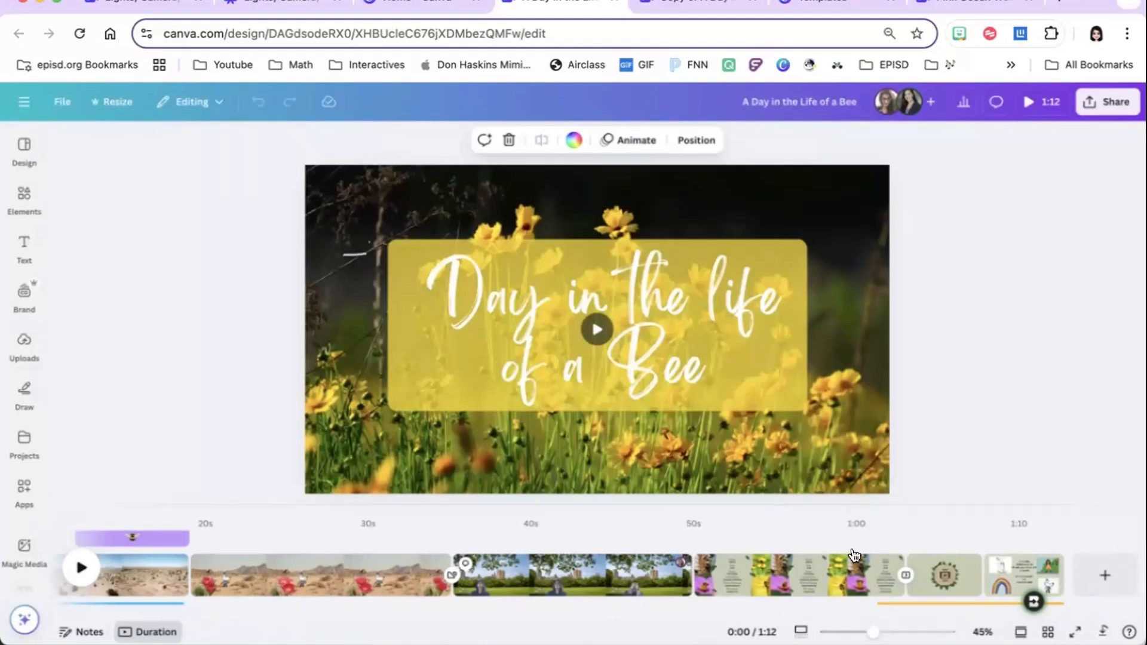
{"action": "right_click", "coordinate": [956, 564]}
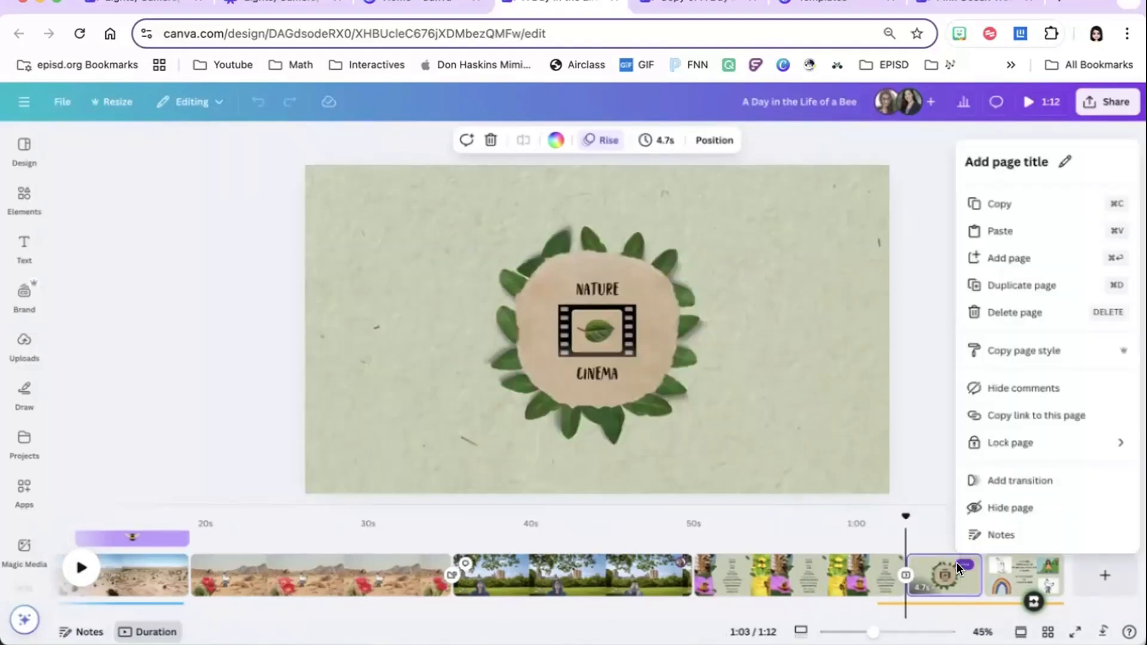
{"action": "left_click", "coordinate": [926, 441]}
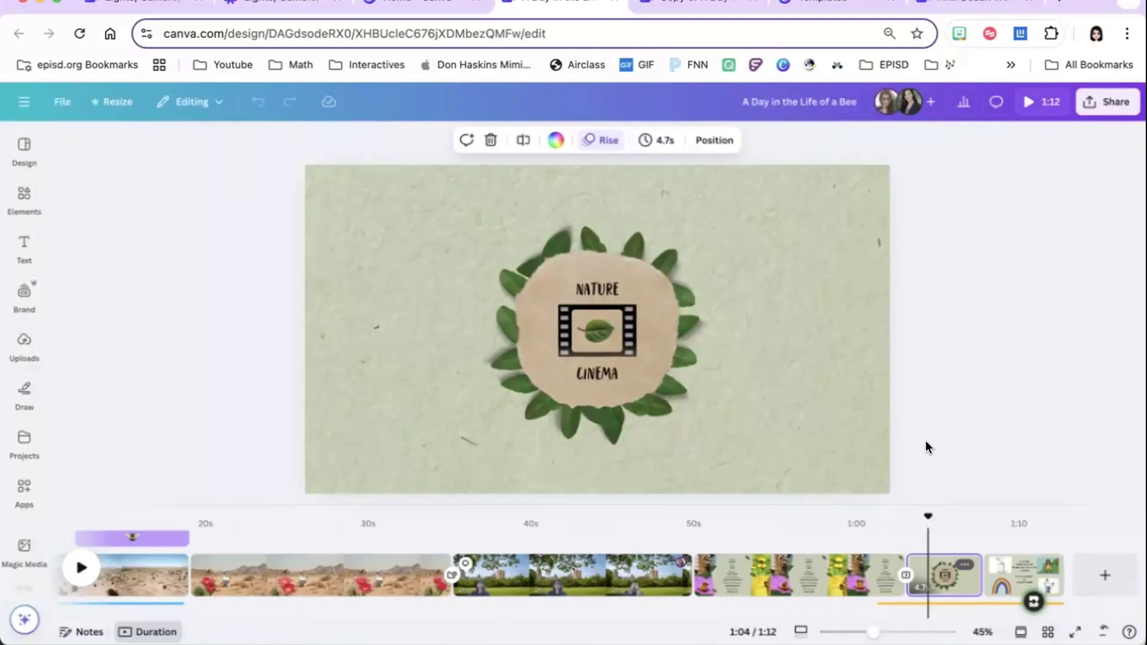
{"action": "double_click", "coordinate": [591, 281]}
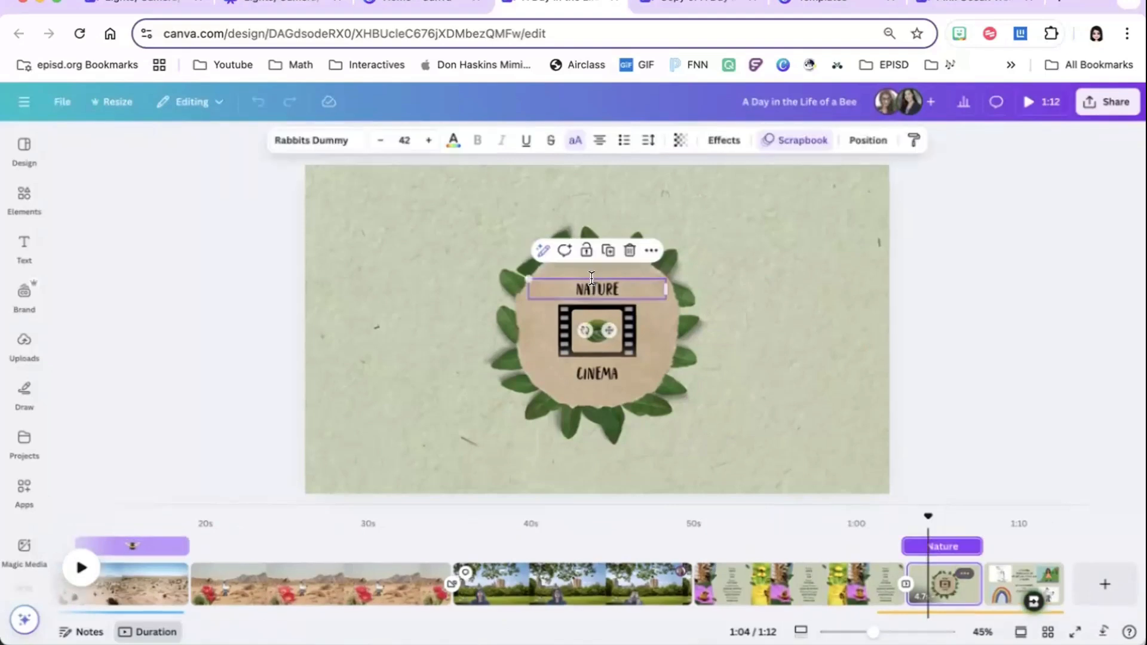
{"action": "type", "text": "DLR"}
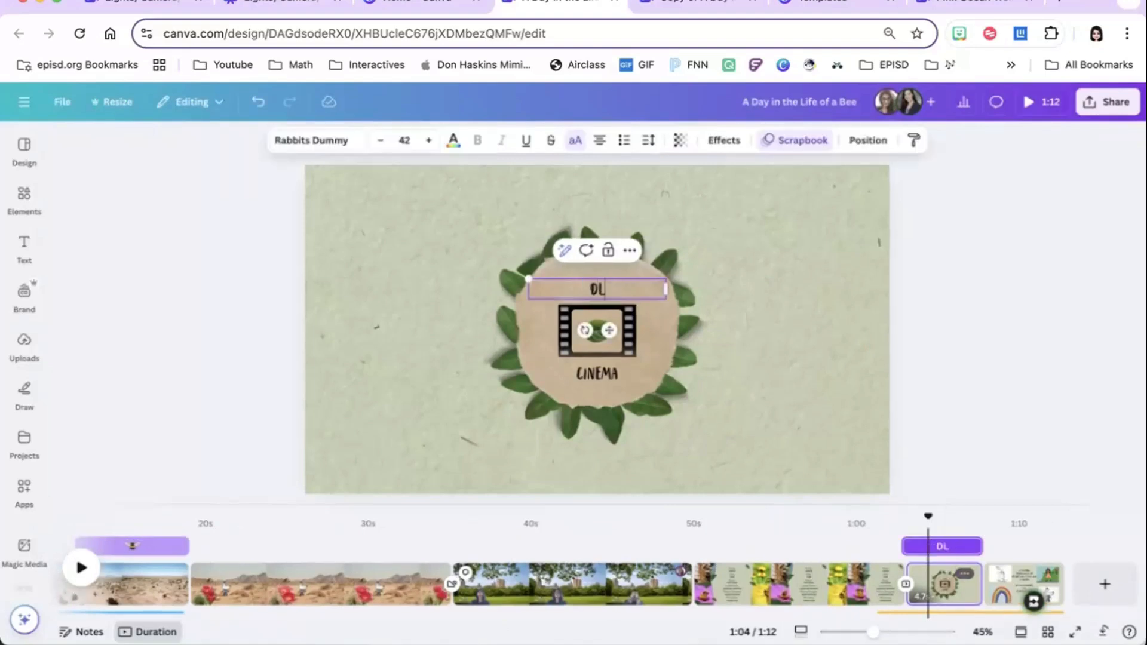
{"action": "left_click", "coordinate": [818, 295]}
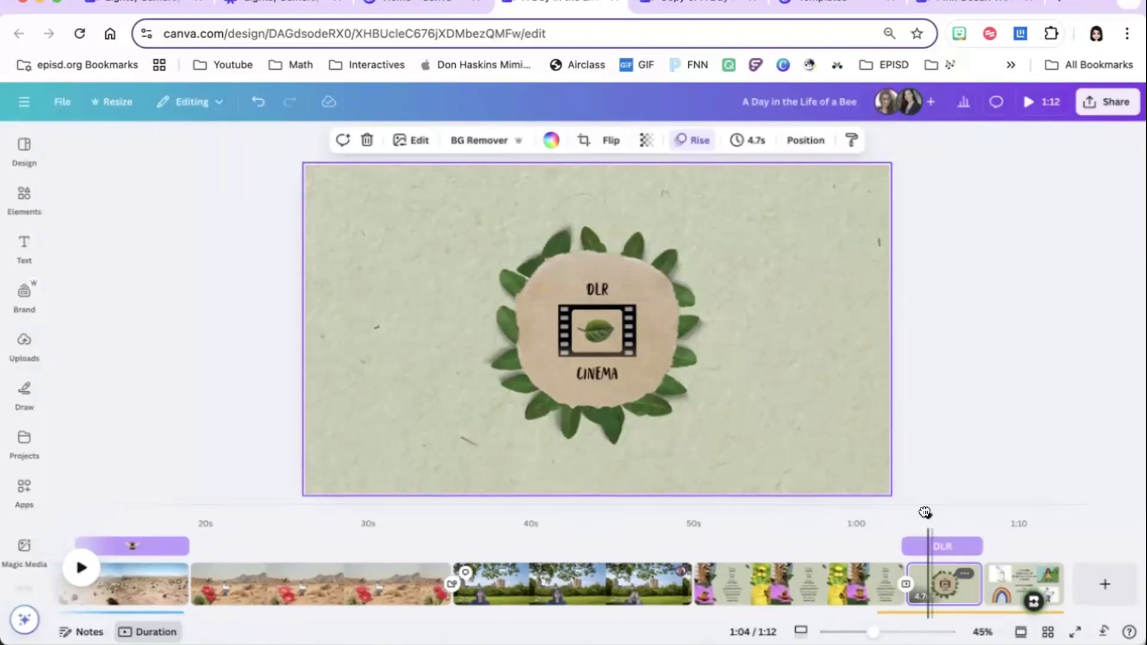
Move the playhead back to the desert clip and search the elements library for bee audio
{"action": "left_click_drag", "start_coordinate": [927, 515], "coordinate": [152, 476]}
{"action": "scroll", "coordinate": [274, 543], "scroll_direction": "left", "scroll_amount": 5}
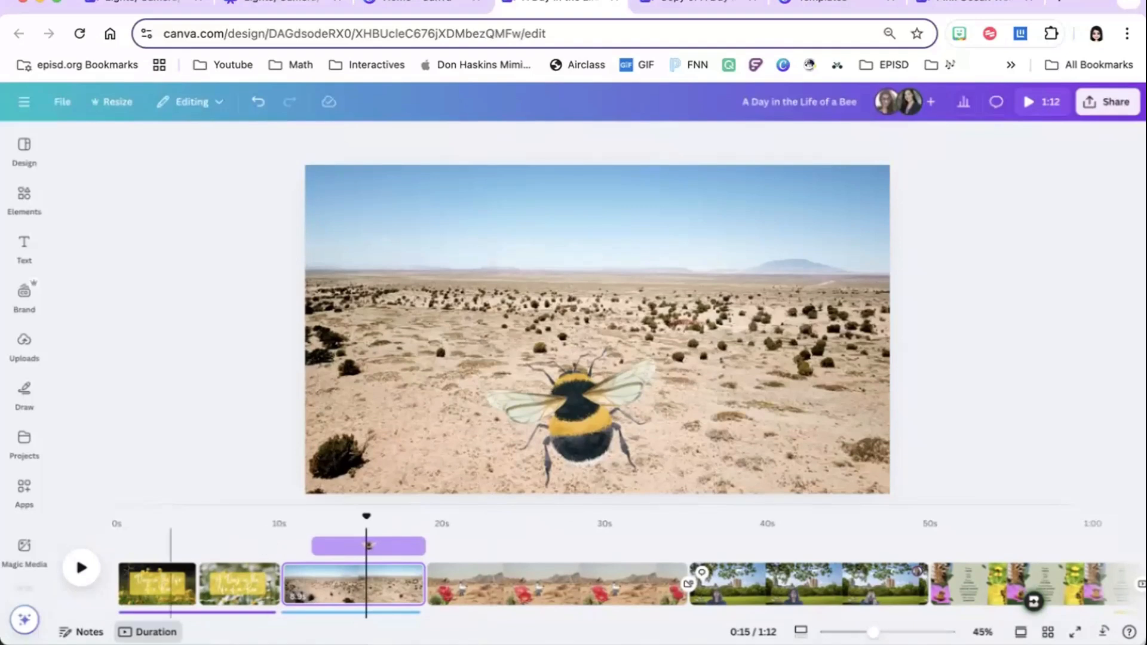
{"action": "left_click", "coordinate": [23, 197]}
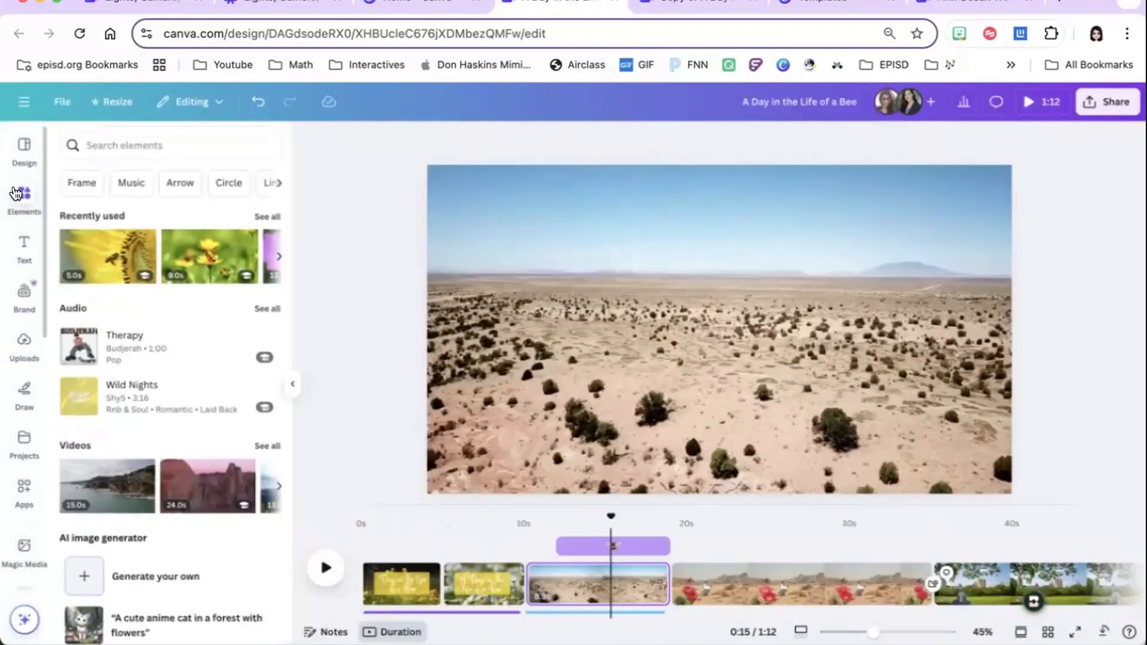
{"action": "left_click", "coordinate": [160, 128]}
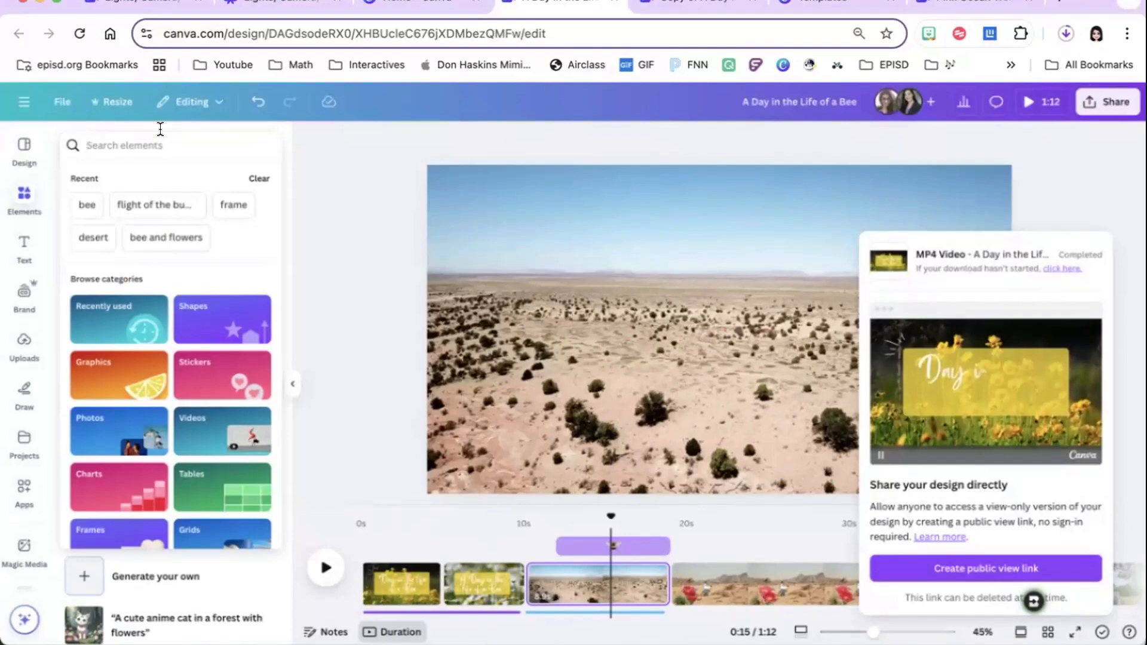
{"action": "type", "text": "bee"}
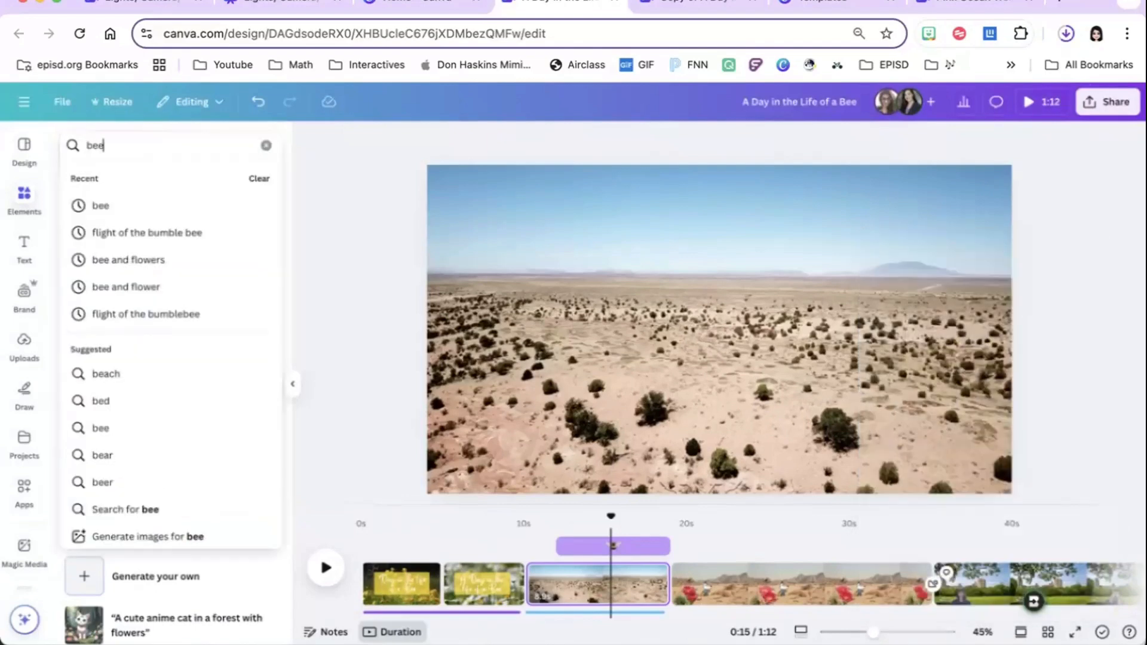
{"action": "key", "text": "Return"}
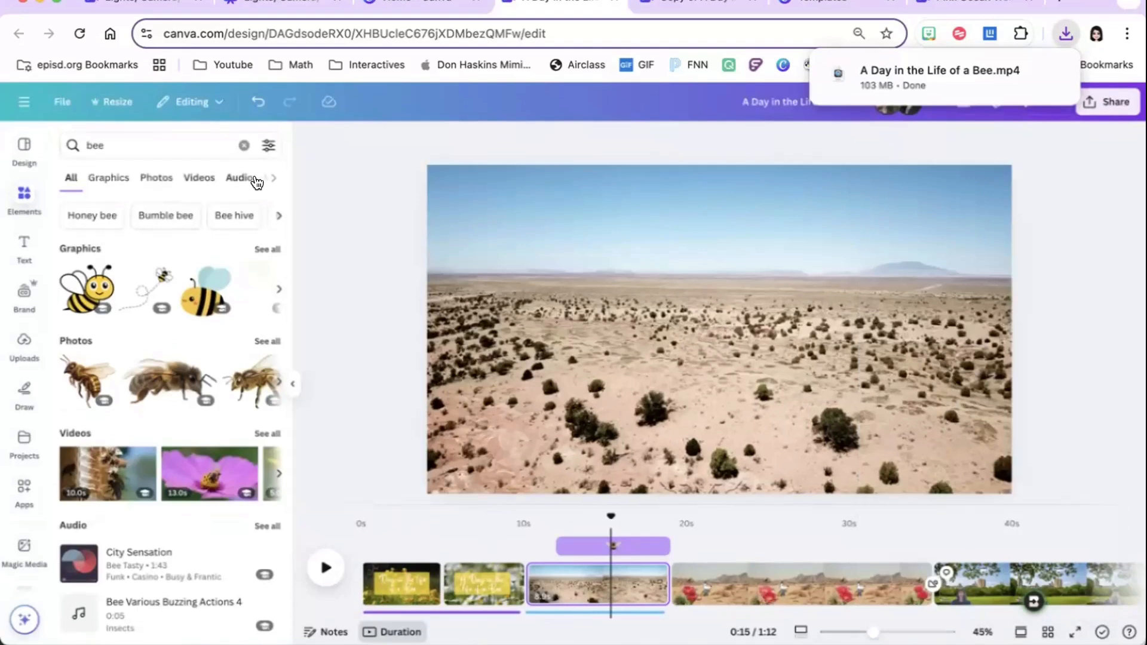
{"action": "left_click", "coordinate": [235, 177]}
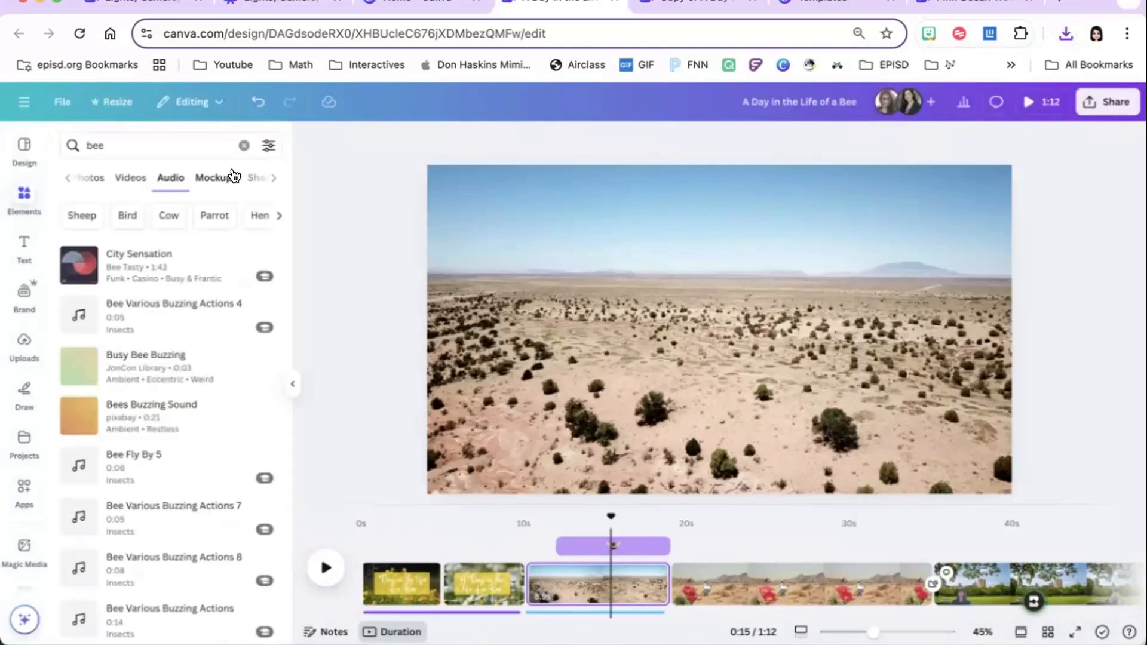
Examine the colour, orientation, animation, price and cut-out filters for the bee search, and clear the search
{"action": "left_click", "coordinate": [268, 146]}
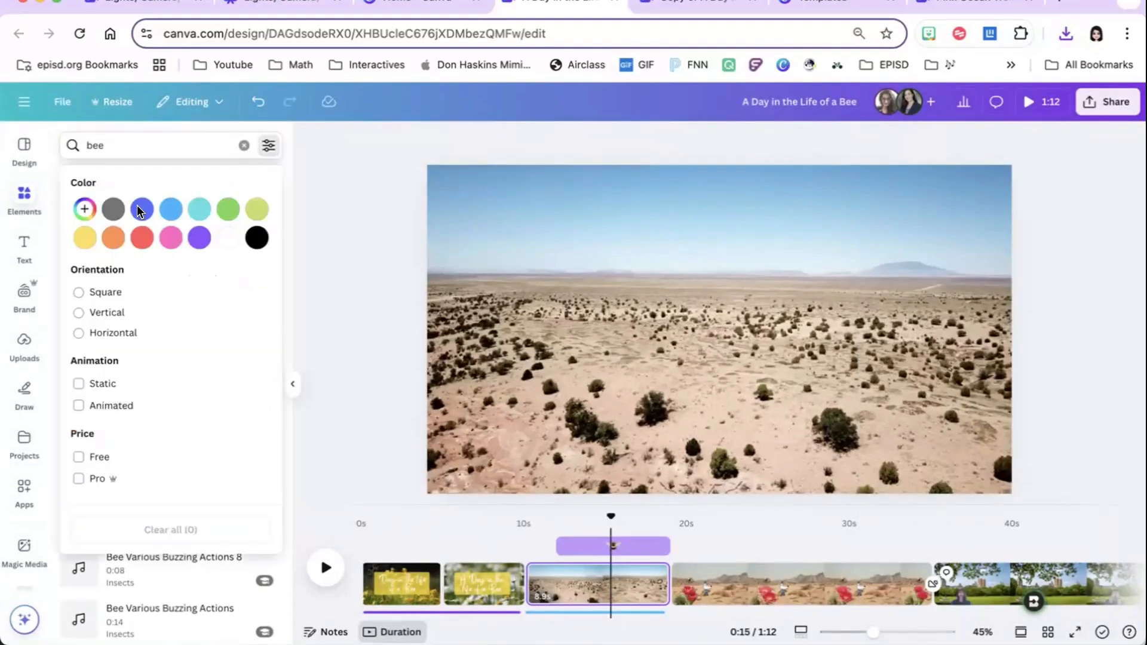
{"action": "scroll", "coordinate": [140, 210], "scroll_direction": "down", "scroll_amount": 1}
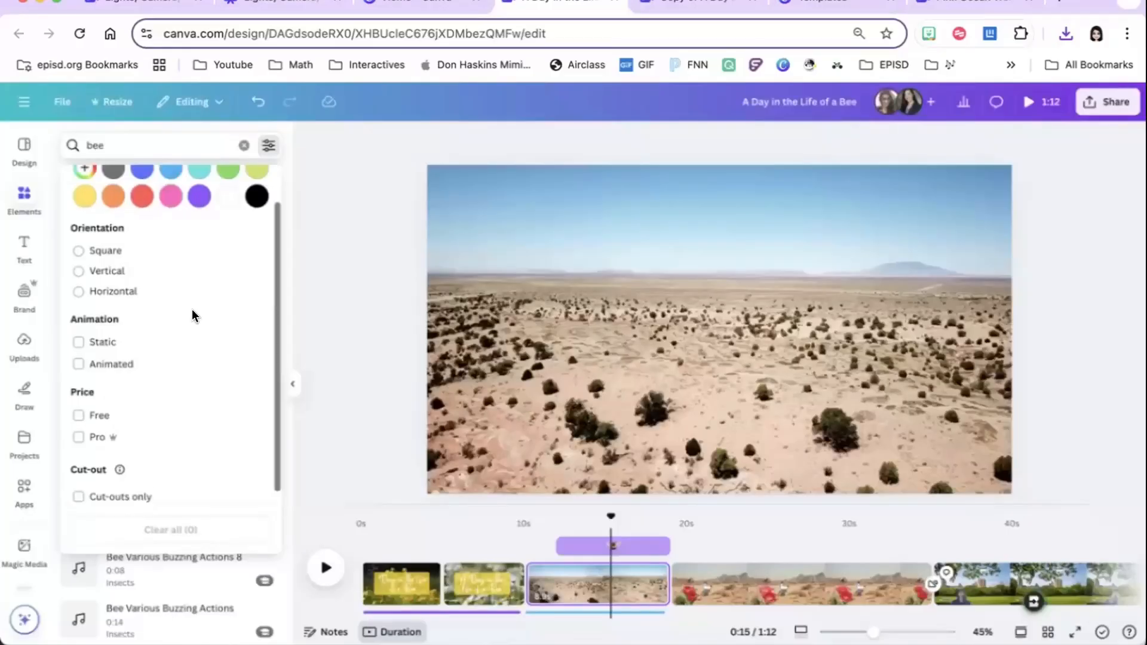
{"action": "scroll", "coordinate": [192, 316], "scroll_direction": "up", "scroll_amount": 1}
{"action": "scroll", "coordinate": [192, 315], "scroll_direction": "down", "scroll_amount": 1}
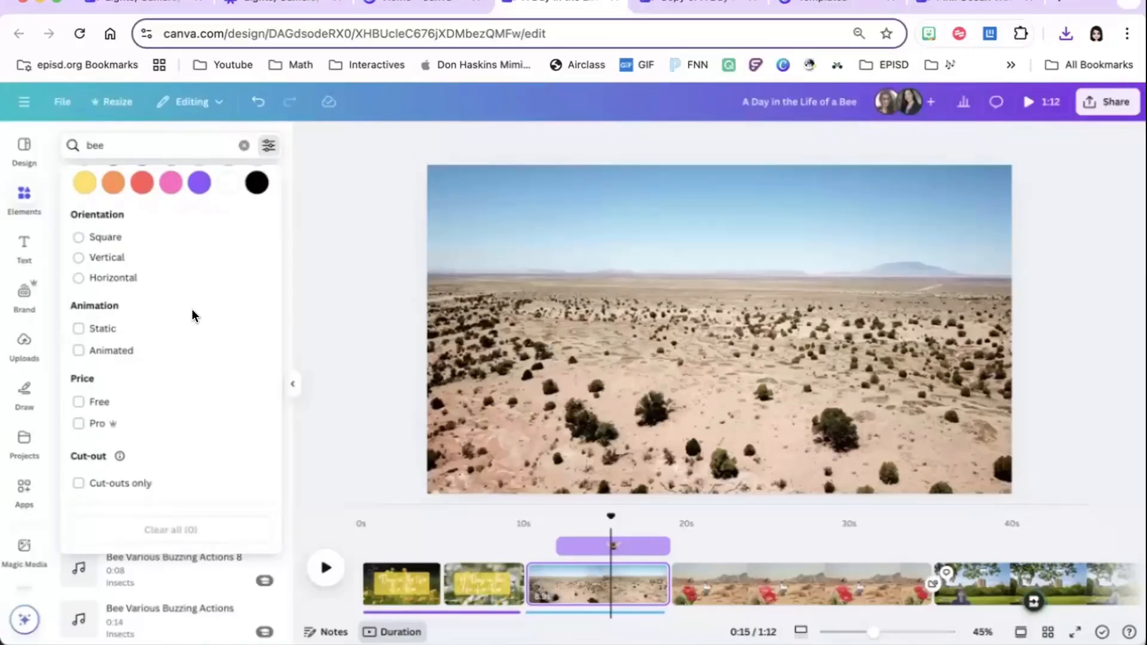
{"action": "scroll", "coordinate": [256, 164], "scroll_direction": "up", "scroll_amount": 2}
{"action": "left_click", "coordinate": [244, 145]}
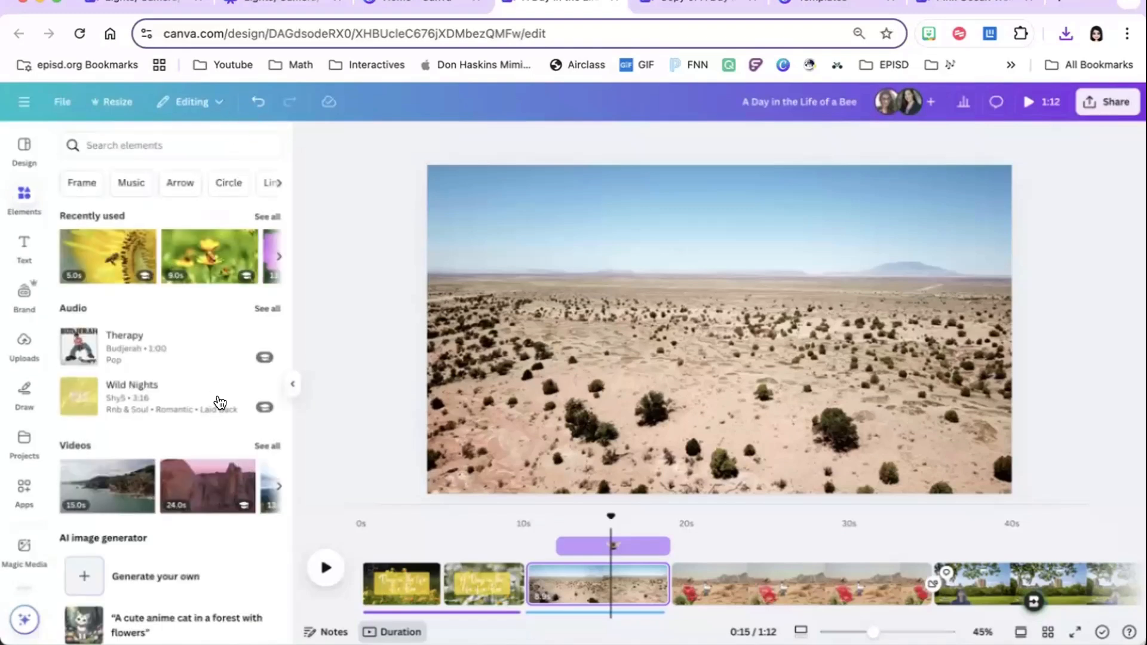
Examine the licence details of Flight of the Bumble Bee and Wake Me up When September Ends, including Canva's popular music usage rules
{"action": "scroll", "coordinate": [166, 374], "scroll_direction": "down", "scroll_amount": 2}
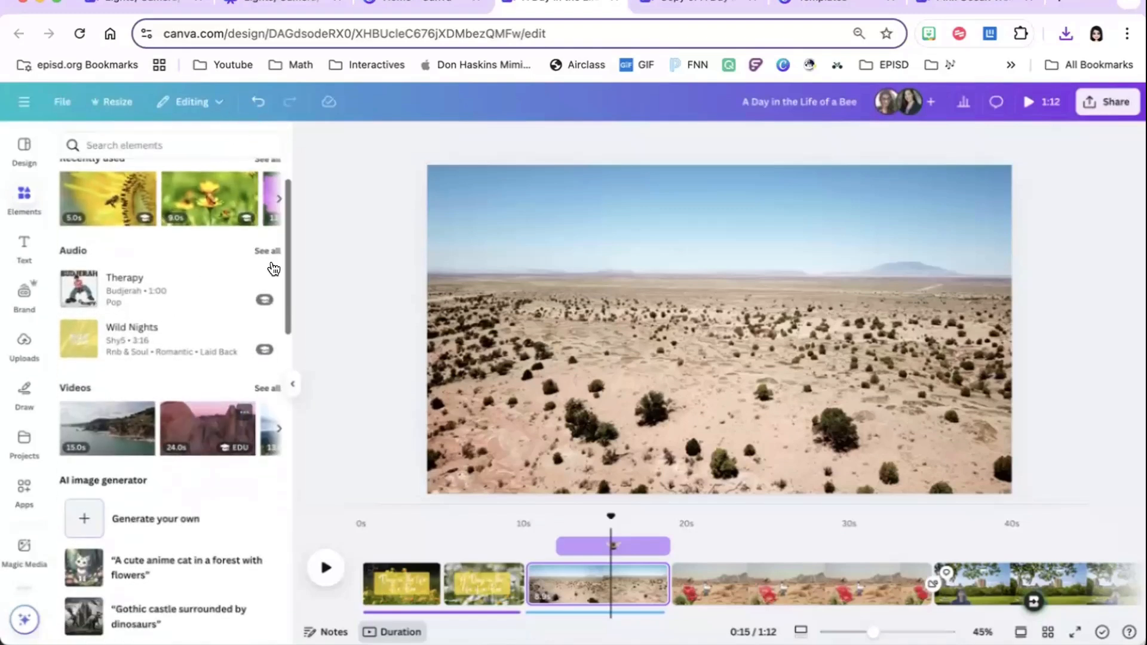
{"action": "left_click", "coordinate": [261, 251]}
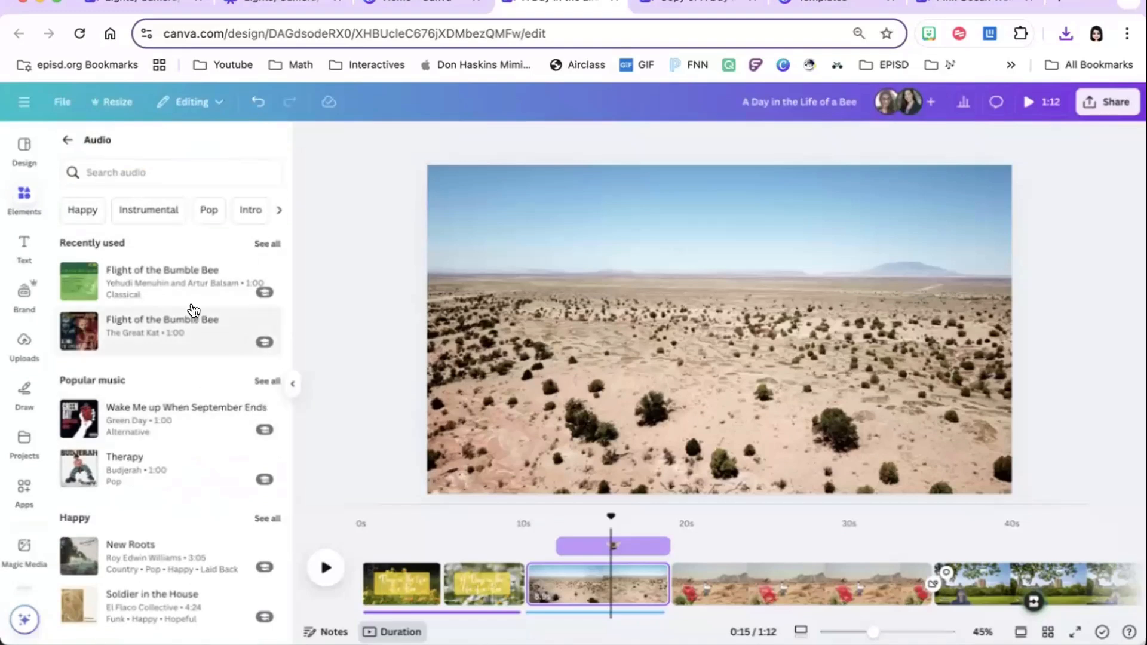
{"action": "left_click", "coordinate": [263, 273]}
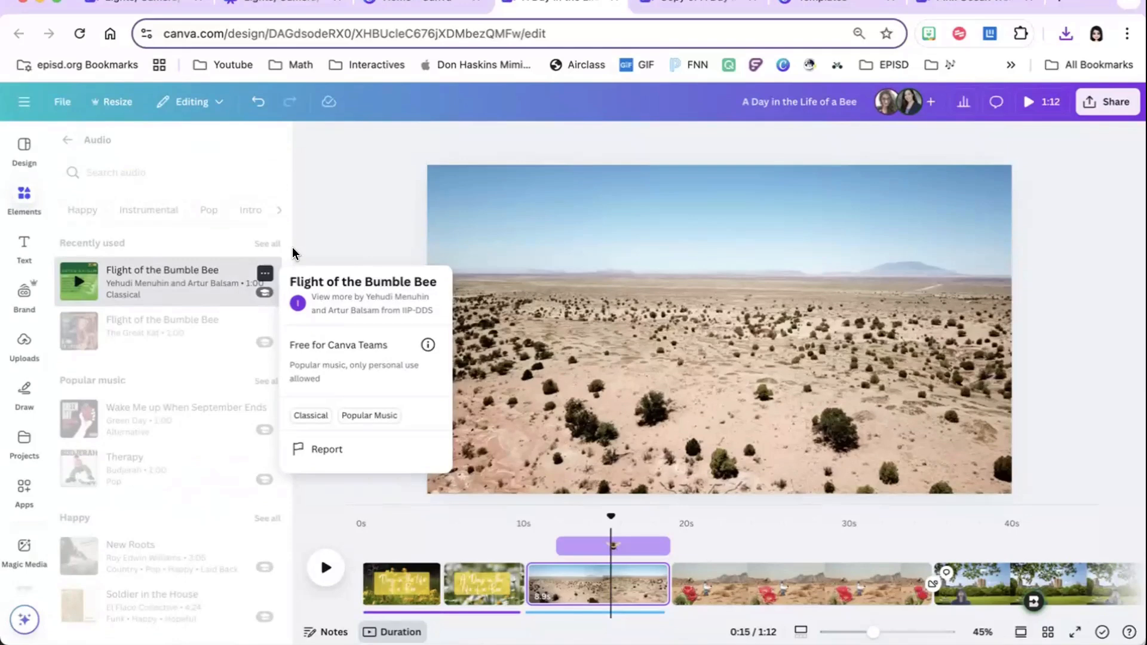
{"action": "left_click", "coordinate": [186, 211]}
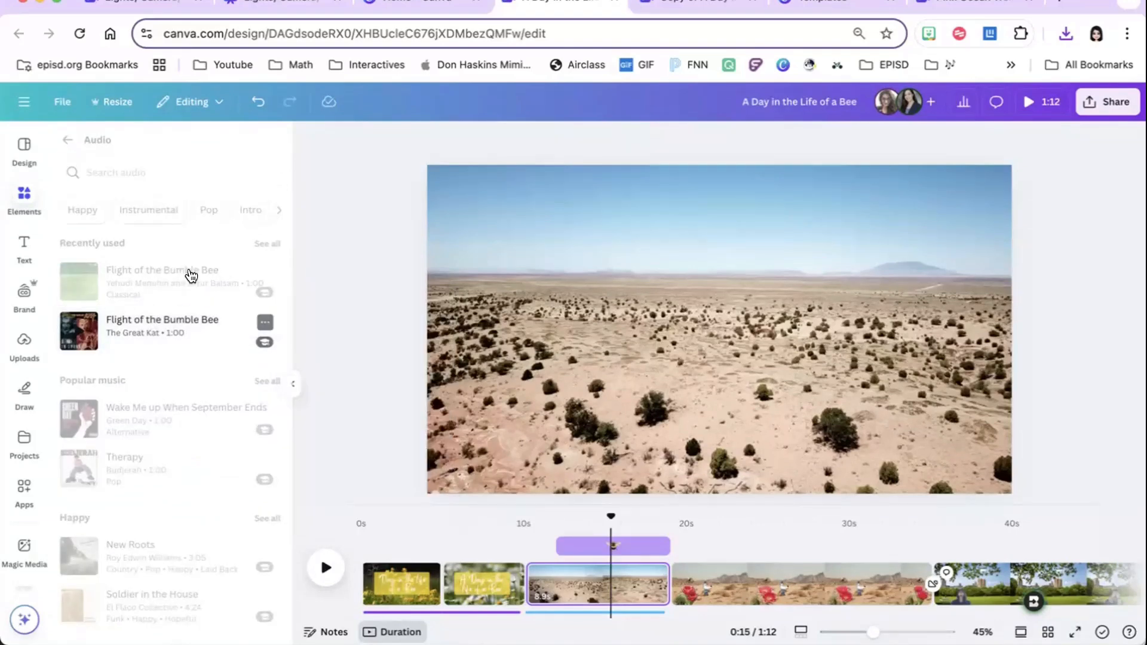
{"action": "left_click", "coordinate": [189, 272]}
{"action": "left_click", "coordinate": [264, 410]}
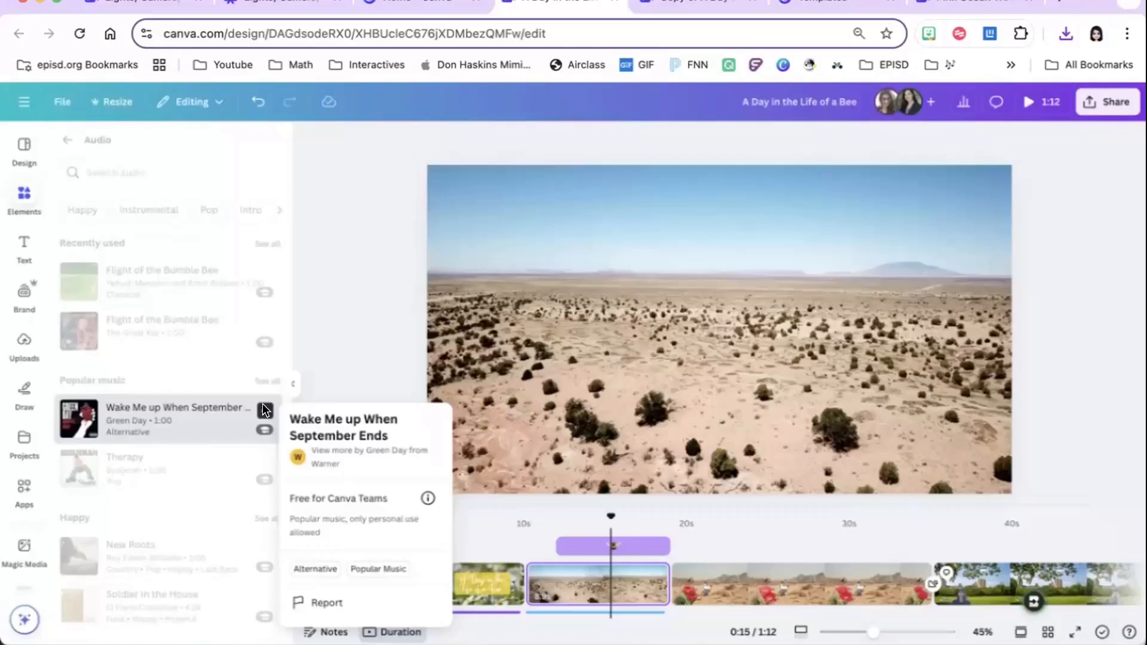
{"action": "left_click", "coordinate": [187, 272]}
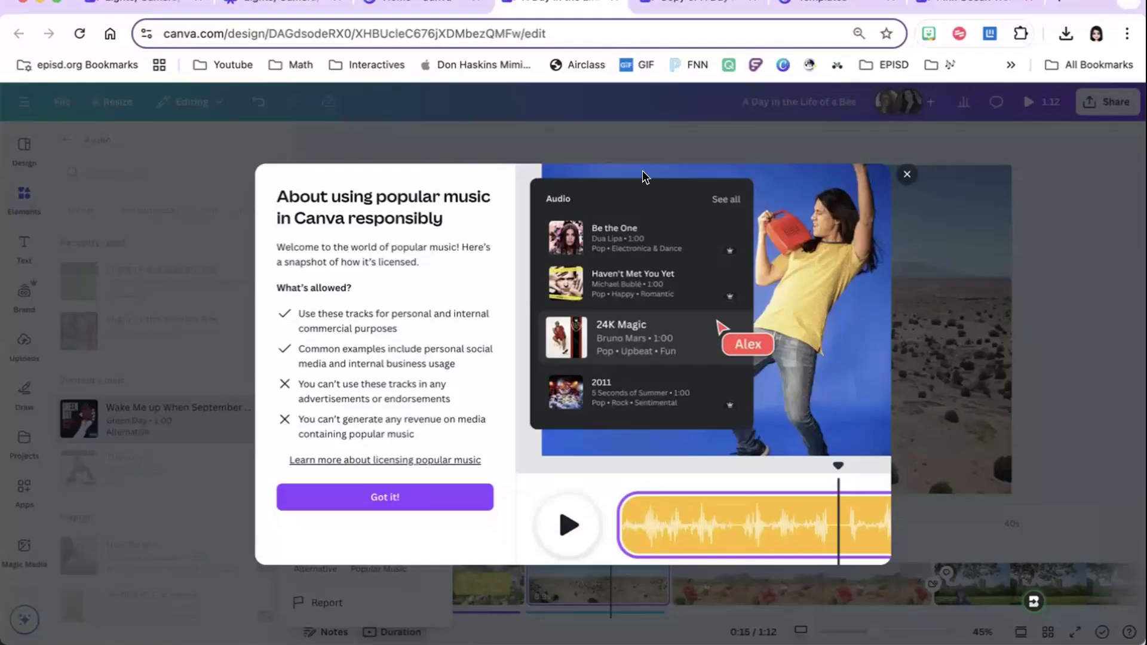
{"action": "key", "text": "Escape"}
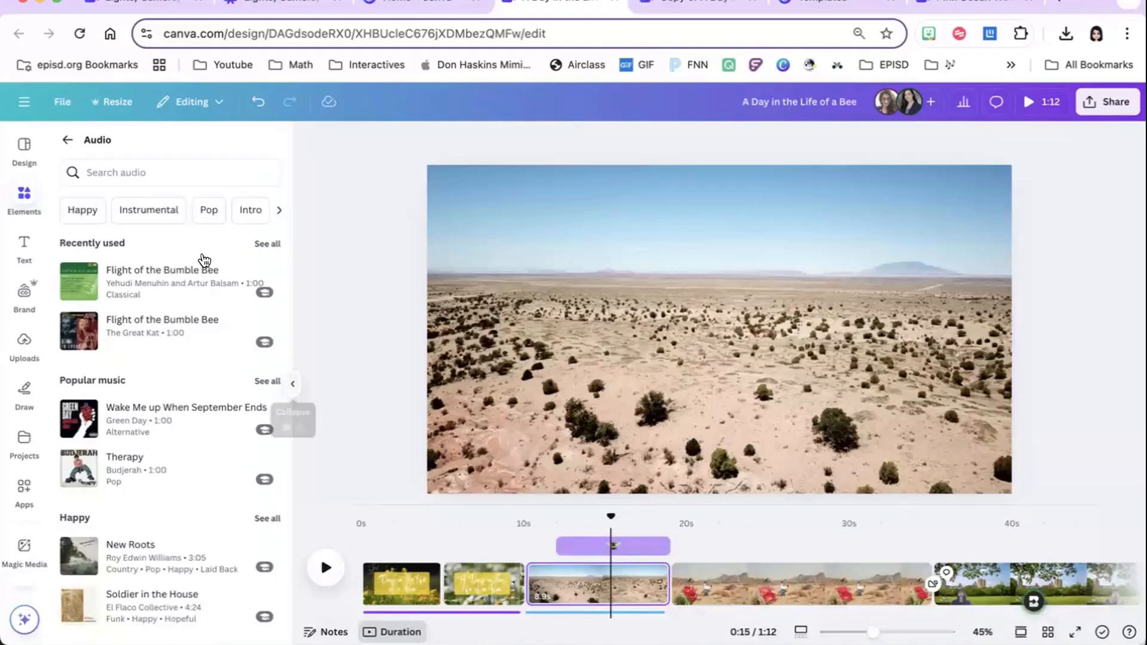
Close the audio library and return the playhead to the start of the video
{"action": "key", "text": "super+/"}
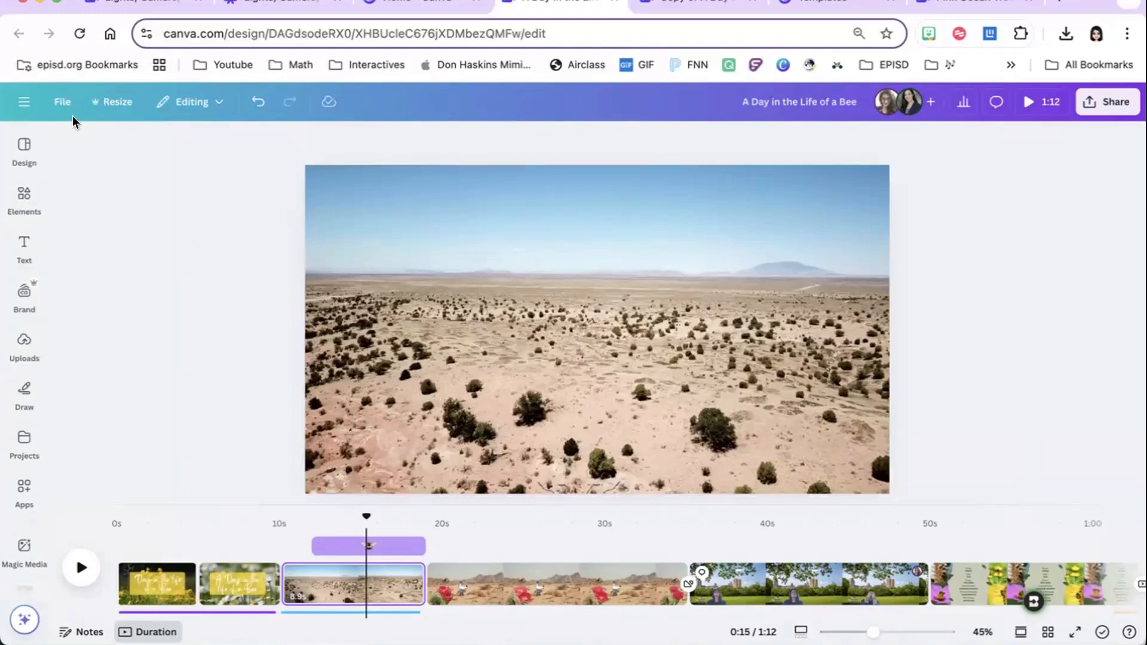
{"action": "mouse_move", "coordinate": [23, 201]}
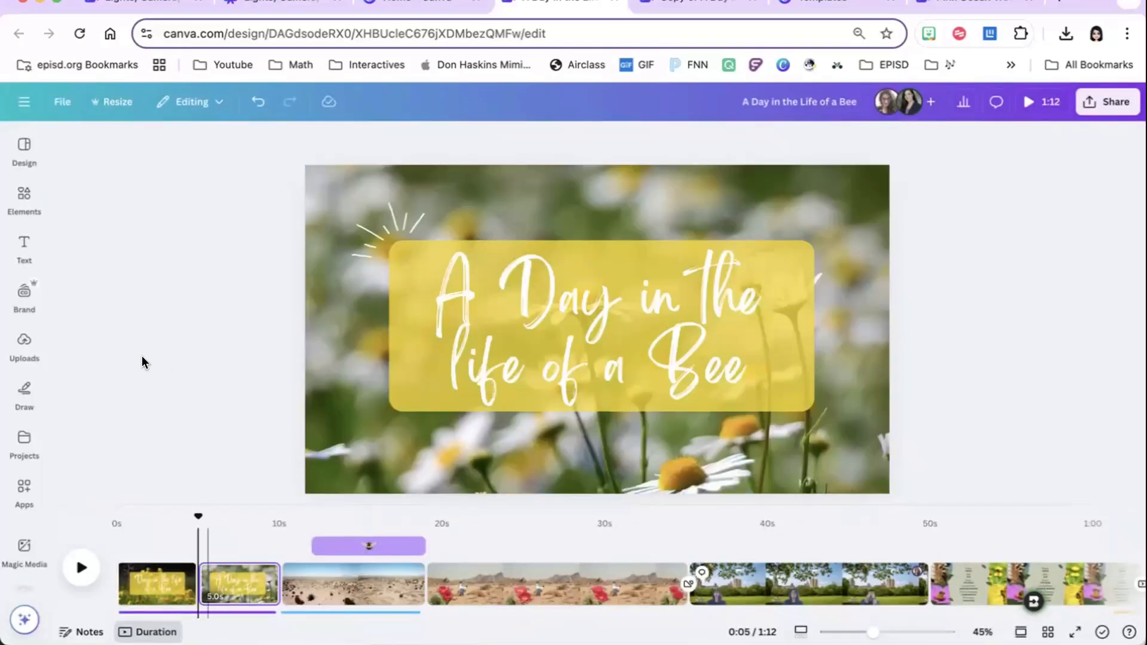
{"action": "left_click_drag", "start_coordinate": [198, 516], "coordinate": [121, 516]}
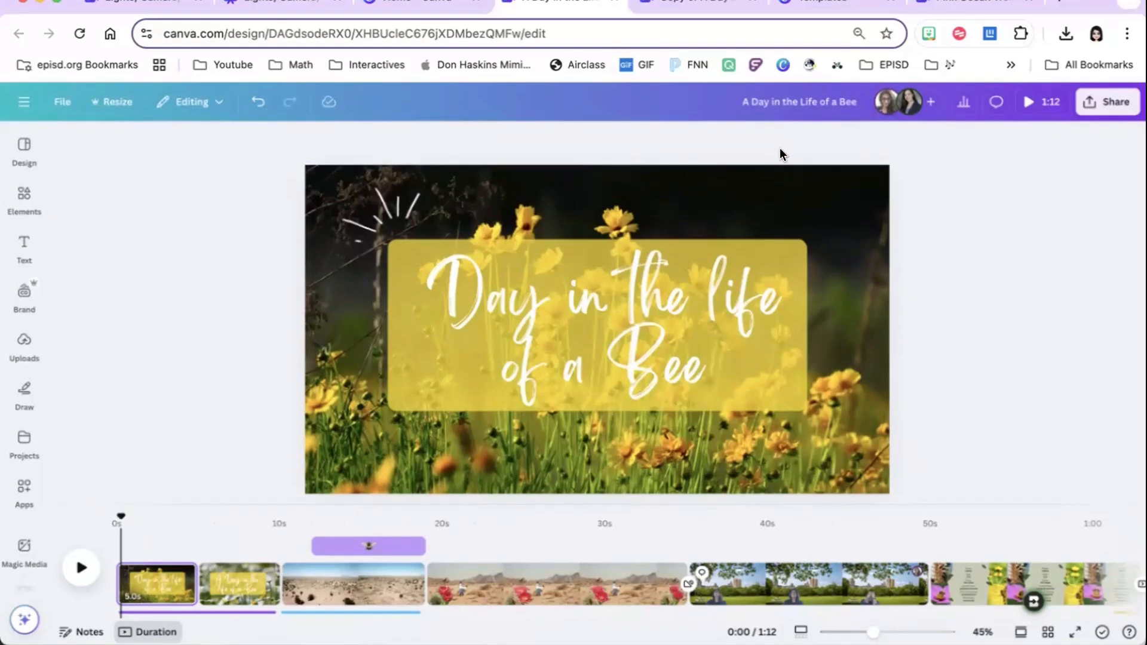
Switch to the Lights, Camera, Action, CanvaEDU Resource presentation, show its title page and dismiss the offline presenting tip
{"action": "left_click", "coordinate": [172, 14]}
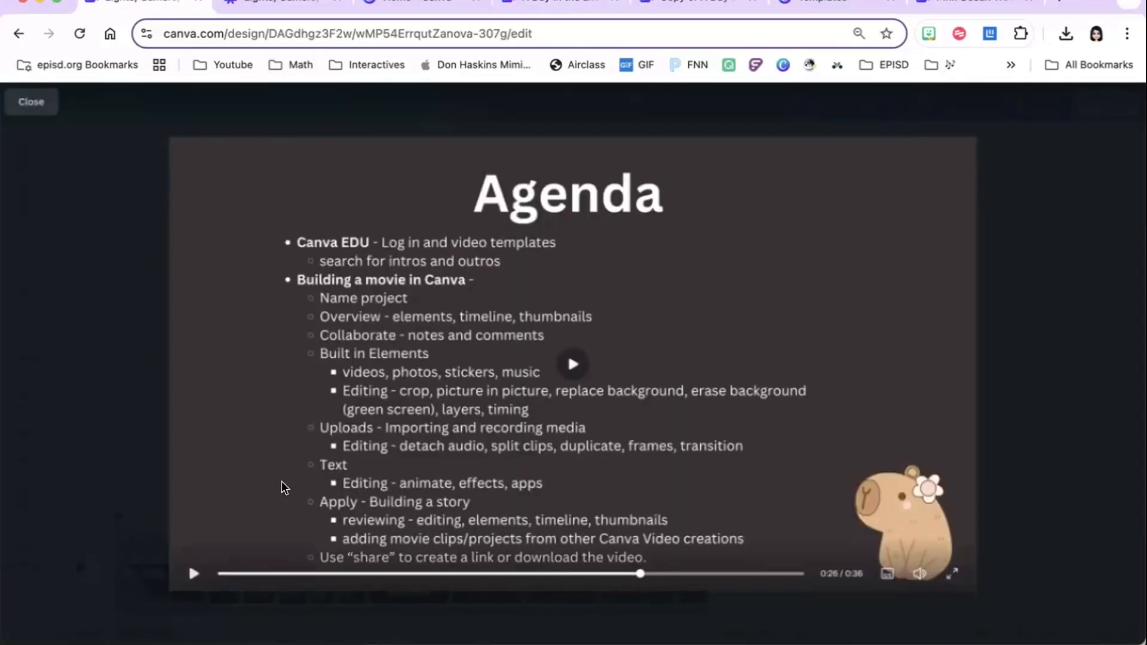
{"action": "left_click", "coordinate": [268, 7]}
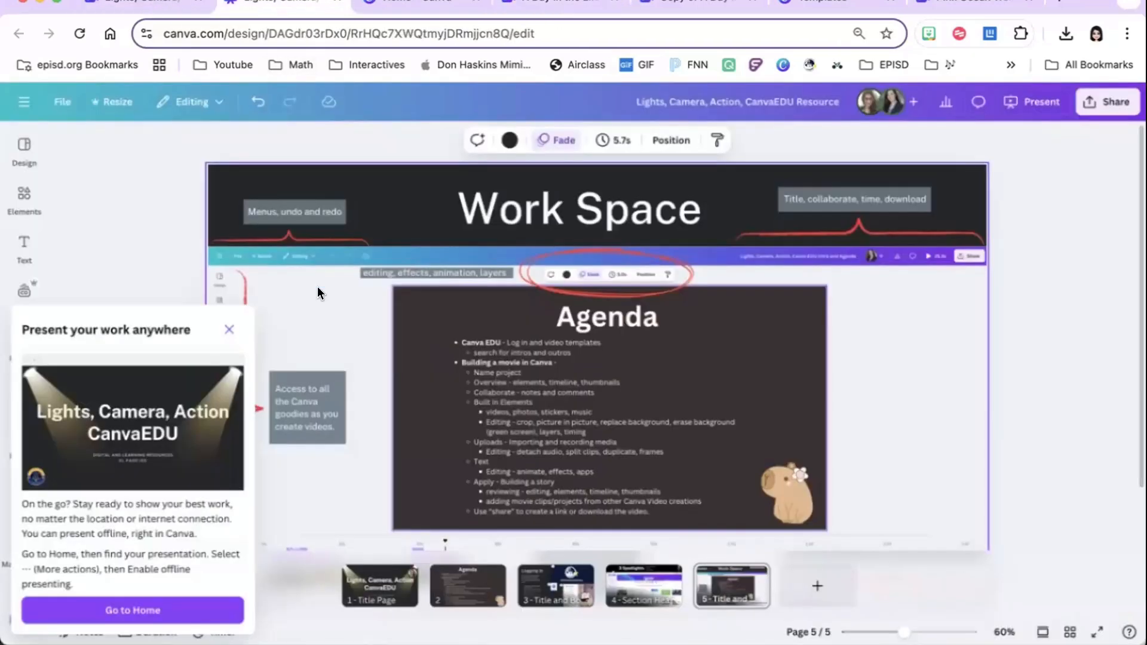
{"action": "left_click", "coordinate": [369, 591]}
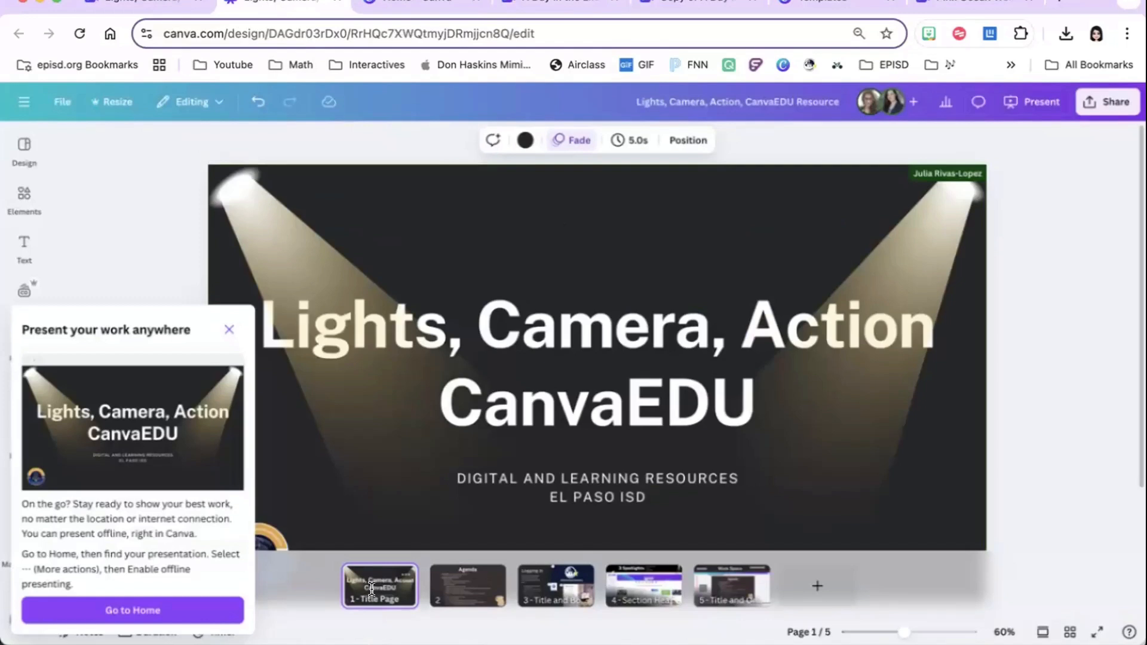
{"action": "left_click", "coordinate": [229, 330]}
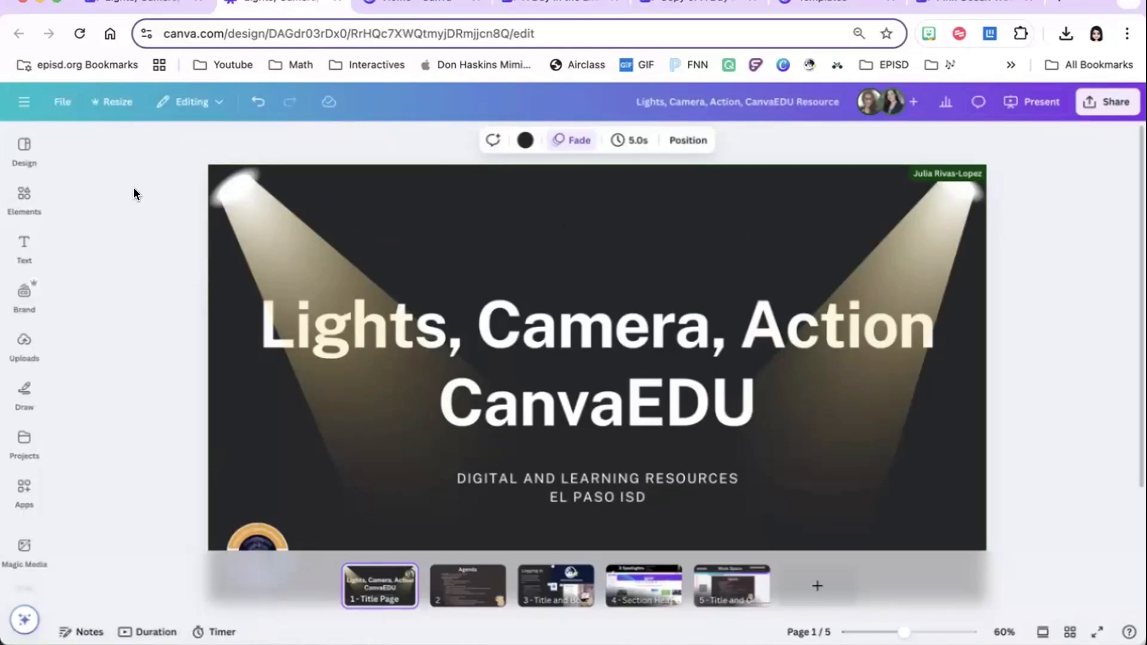